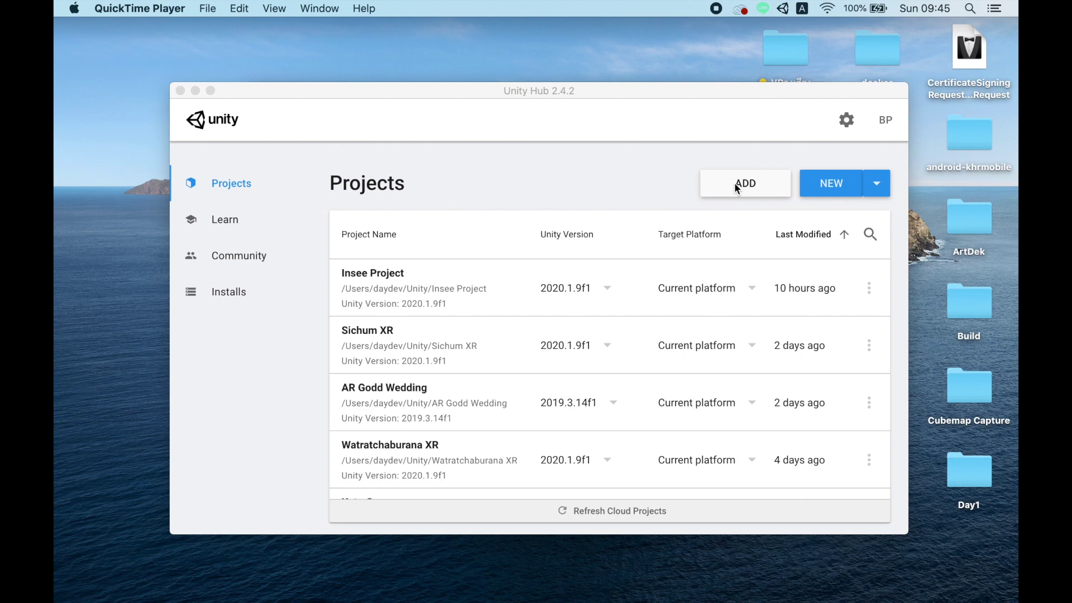
Start a new 3D project in Unity Hub and name it Macross.
{"action": "left_click", "coordinate": [822, 184]}
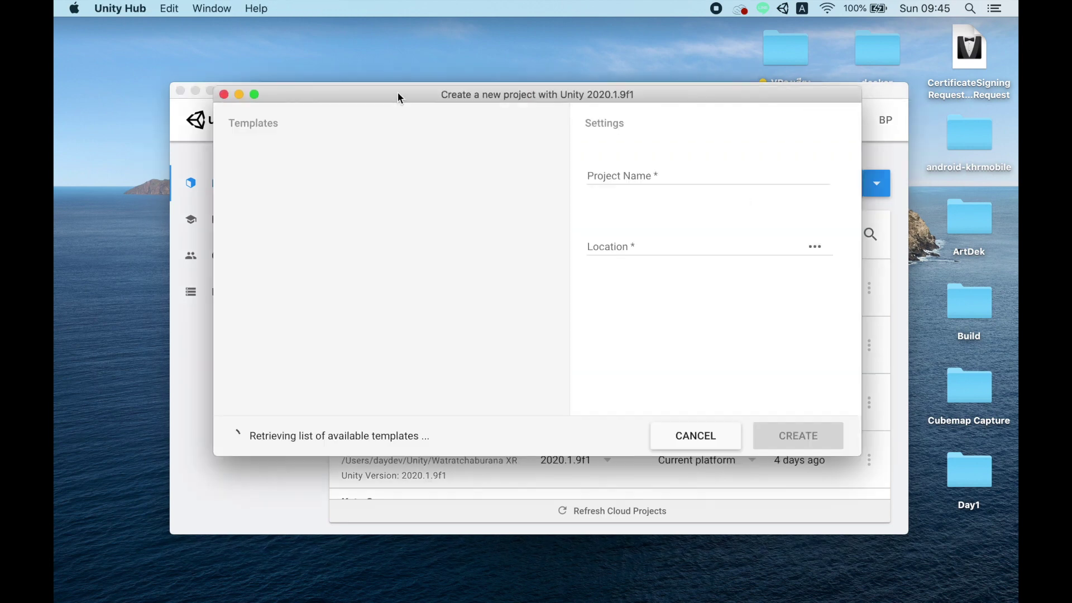
{"action": "left_click_drag", "start_coordinate": [676, 214], "coordinate": [510, 210]}
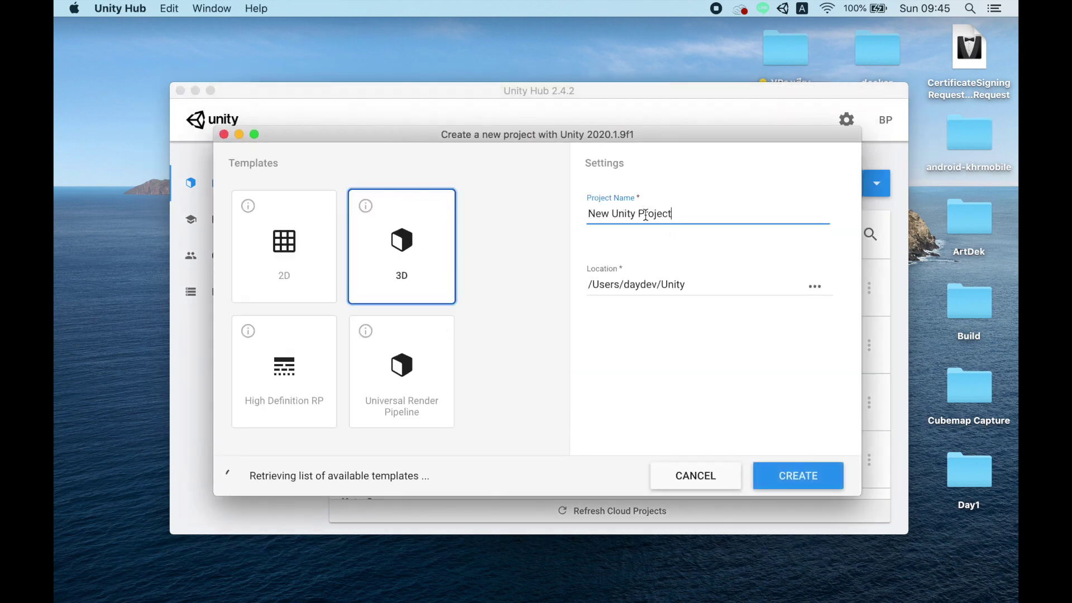
{"action": "type", "text": "Macros"}
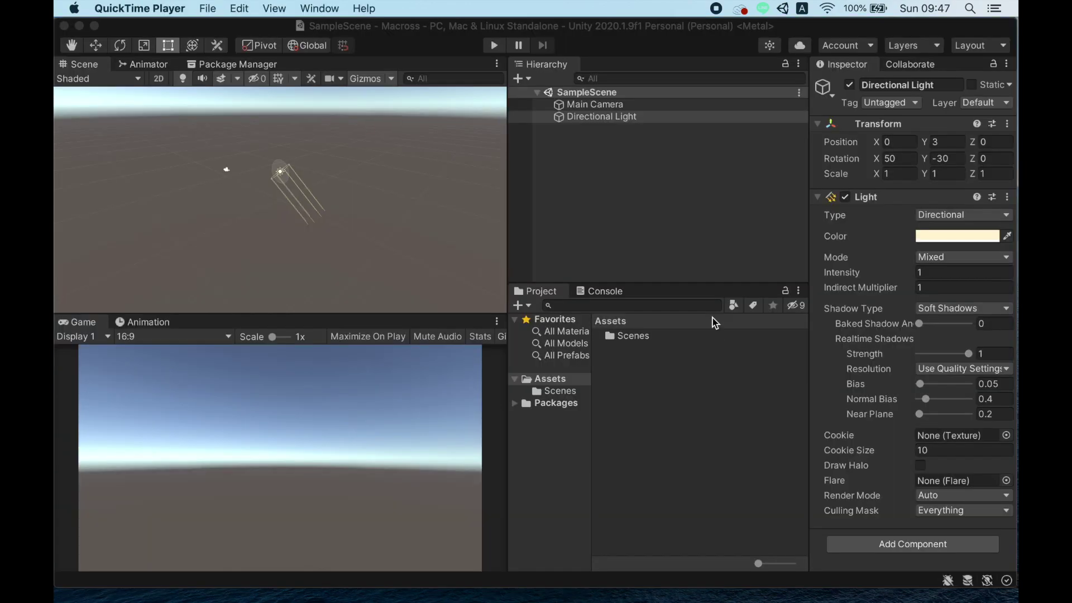
Select WebGL in Build Settings and switch the Macross project to that platform.
{"action": "left_click", "coordinate": [197, 31]}
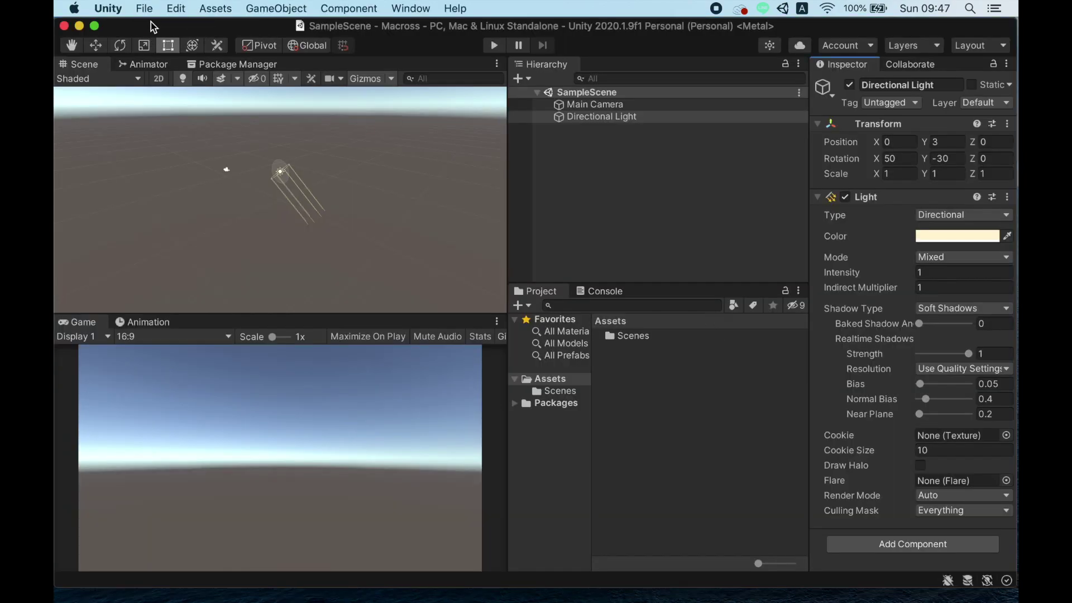
{"action": "left_click", "coordinate": [144, 8]}
{"action": "left_click", "coordinate": [167, 154]}
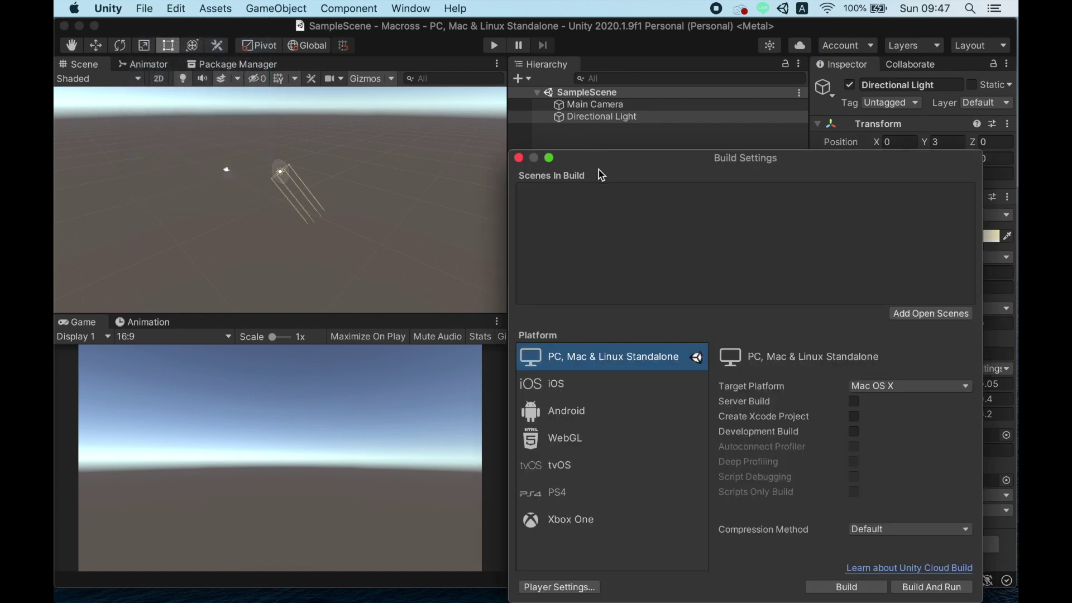
{"action": "left_click_drag", "start_coordinate": [558, 159], "coordinate": [320, 77]}
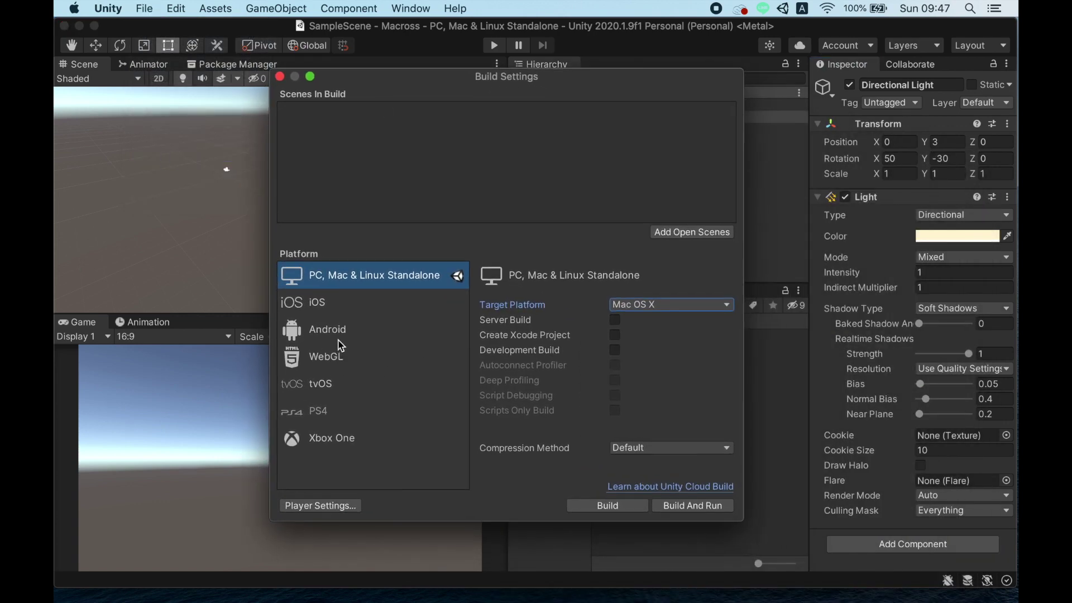
{"action": "left_click", "coordinate": [342, 360]}
{"action": "left_click", "coordinate": [601, 509]}
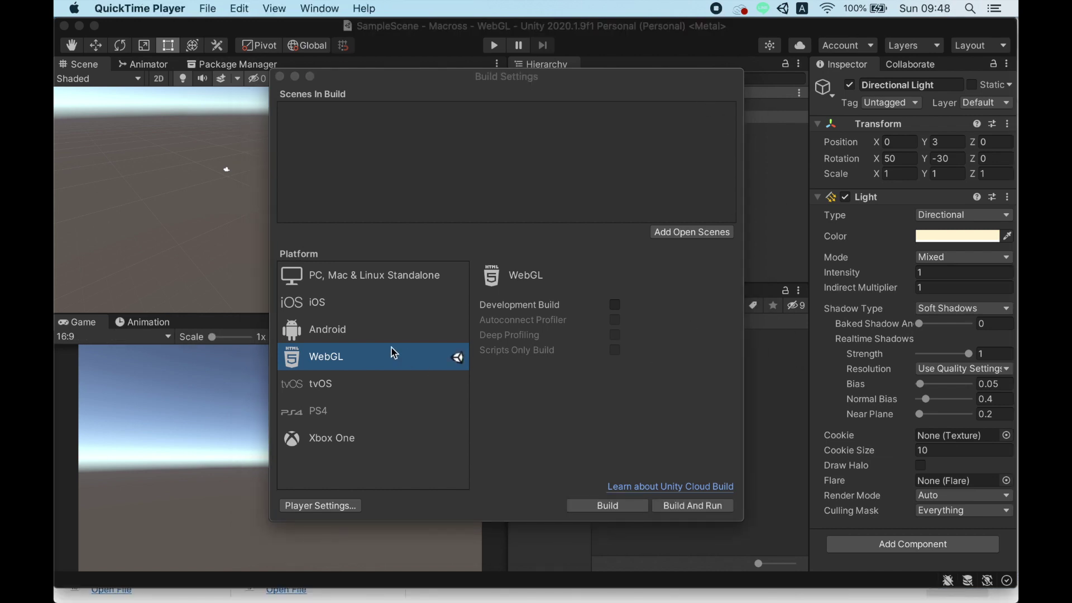
{"action": "left_click", "coordinate": [327, 506]}
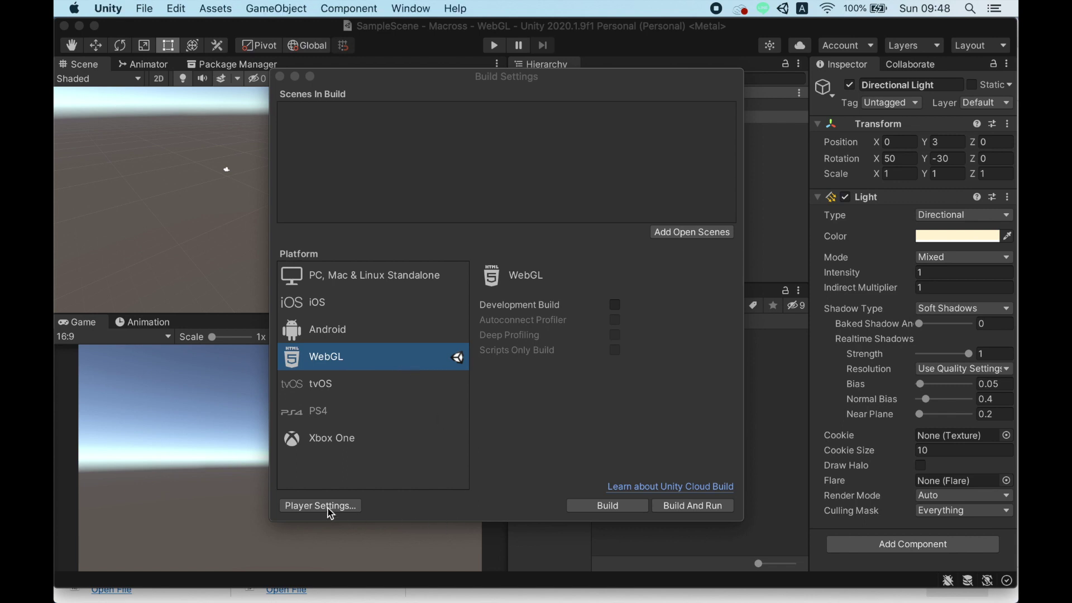
Set the WebGL Publishing Settings compression format to Disabled.
{"action": "left_click", "coordinate": [279, 77]}
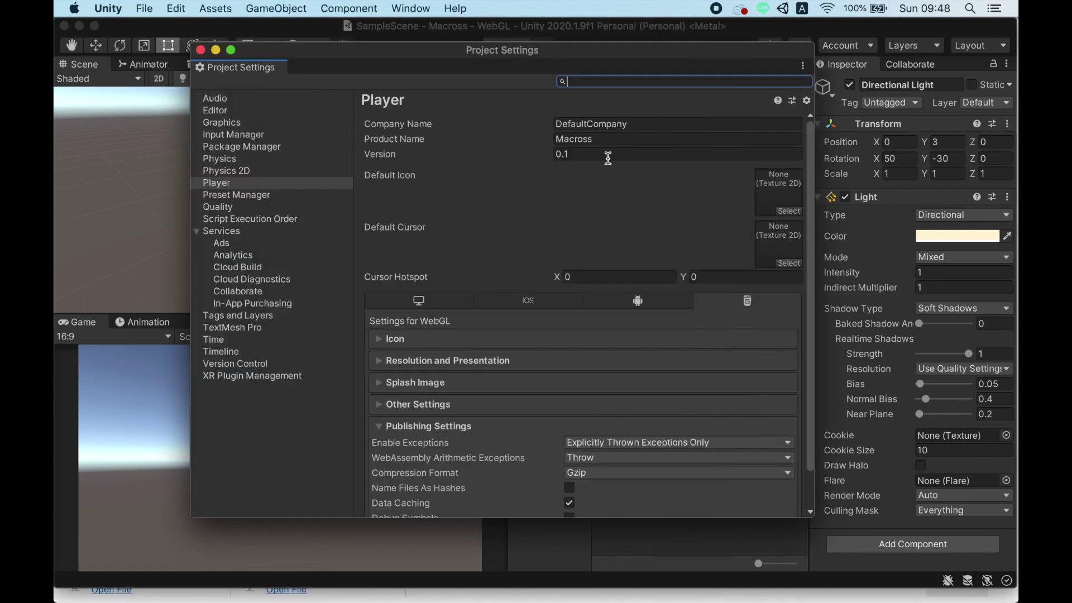
{"action": "scroll", "coordinate": [551, 429], "scroll_direction": "down", "scroll_amount": 1}
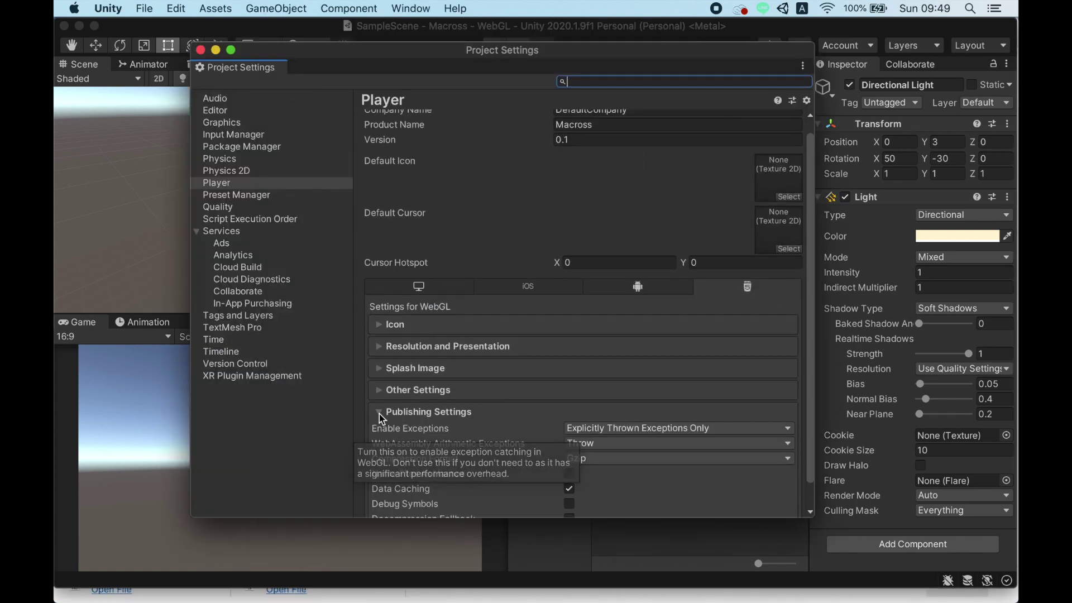
{"action": "left_click", "coordinate": [380, 411]}
{"action": "left_click", "coordinate": [227, 186]}
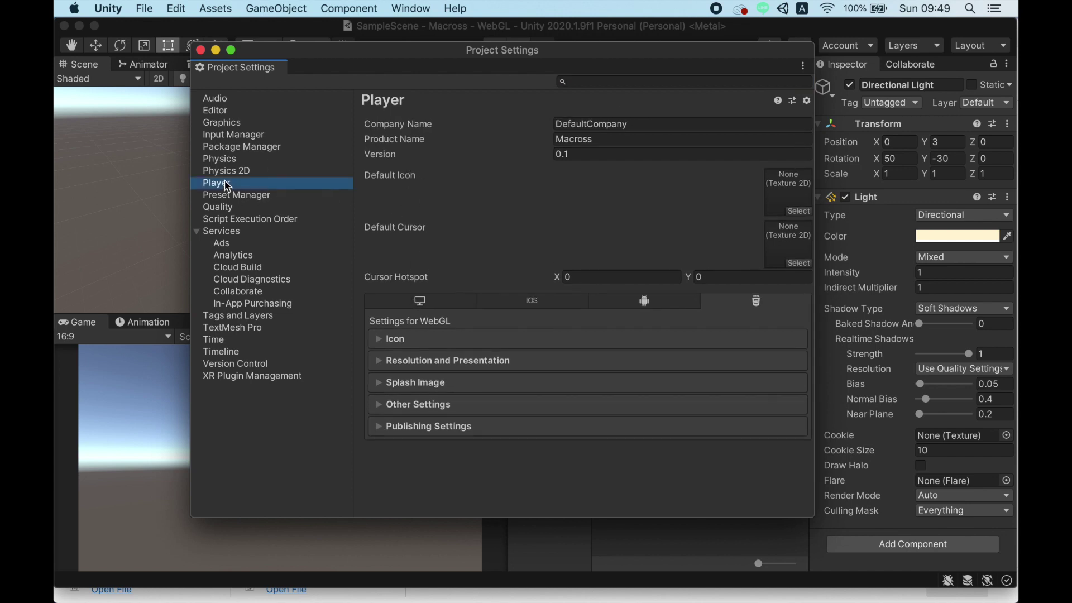
{"action": "left_click", "coordinate": [424, 427]}
{"action": "left_click", "coordinate": [587, 473]}
{"action": "left_click", "coordinate": [667, 487]}
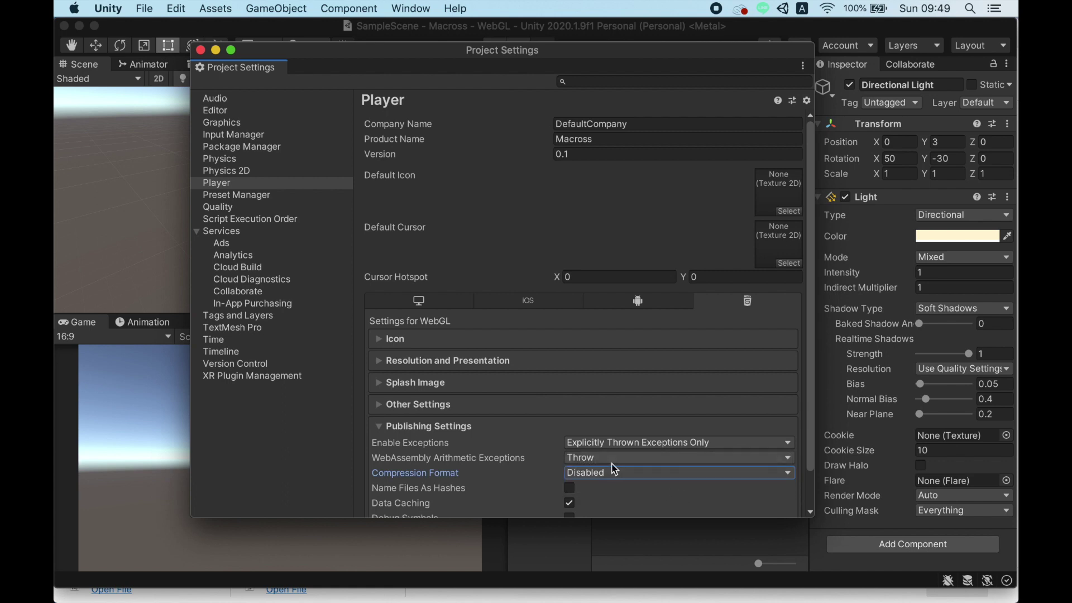
Change the Player company name to DAYDEV and close Project Settings.
{"action": "left_click", "coordinate": [453, 360]}
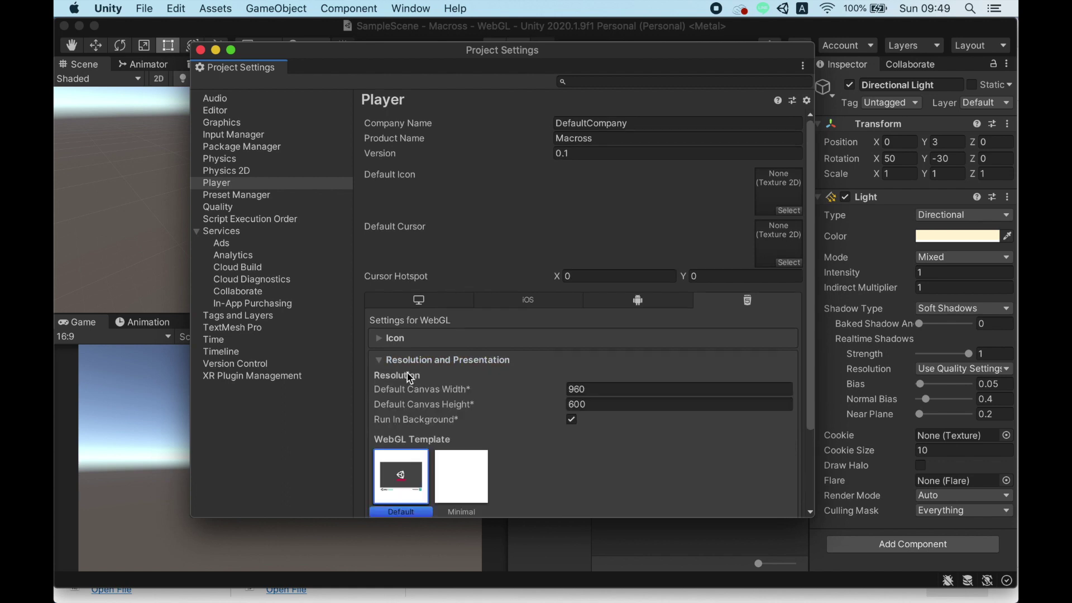
{"action": "left_click", "coordinate": [575, 389]}
{"action": "left_click", "coordinate": [599, 403]}
{"action": "scroll", "coordinate": [513, 436], "scroll_direction": "down", "scroll_amount": 3}
{"action": "scroll", "coordinate": [508, 469], "scroll_direction": "up", "scroll_amount": 2}
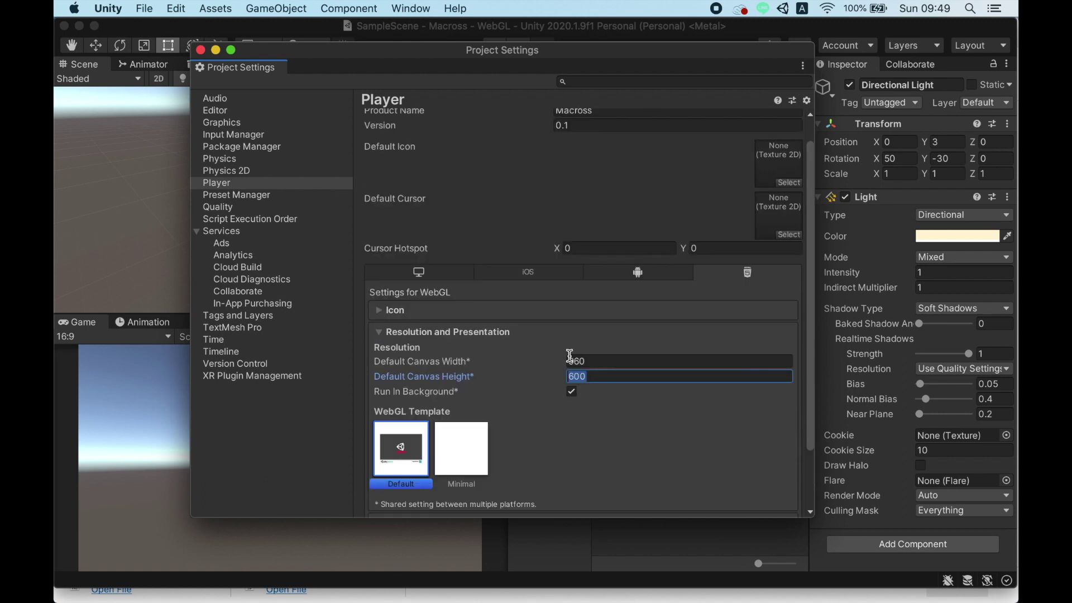
{"action": "scroll", "coordinate": [521, 240], "scroll_direction": "up", "scroll_amount": 2}
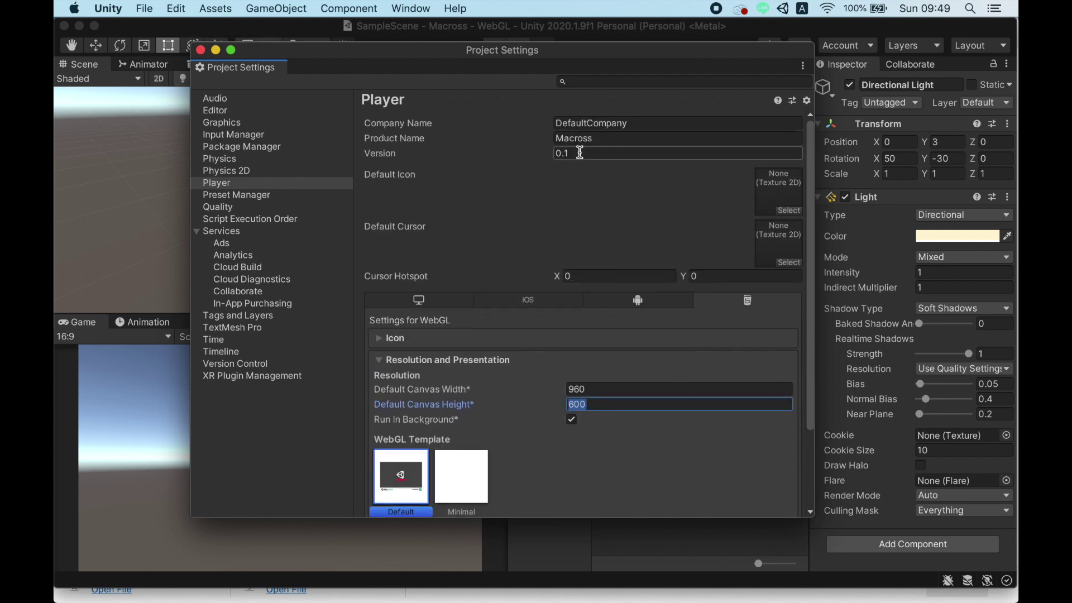
{"action": "left_click", "coordinate": [634, 123]}
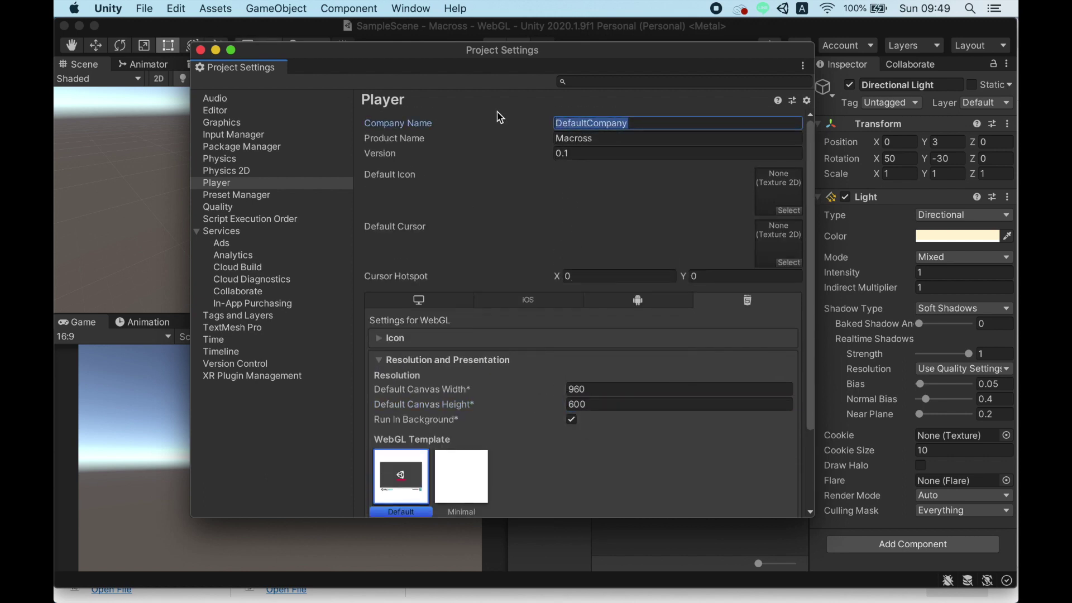
{"action": "type", "text": "DAYDEV"}
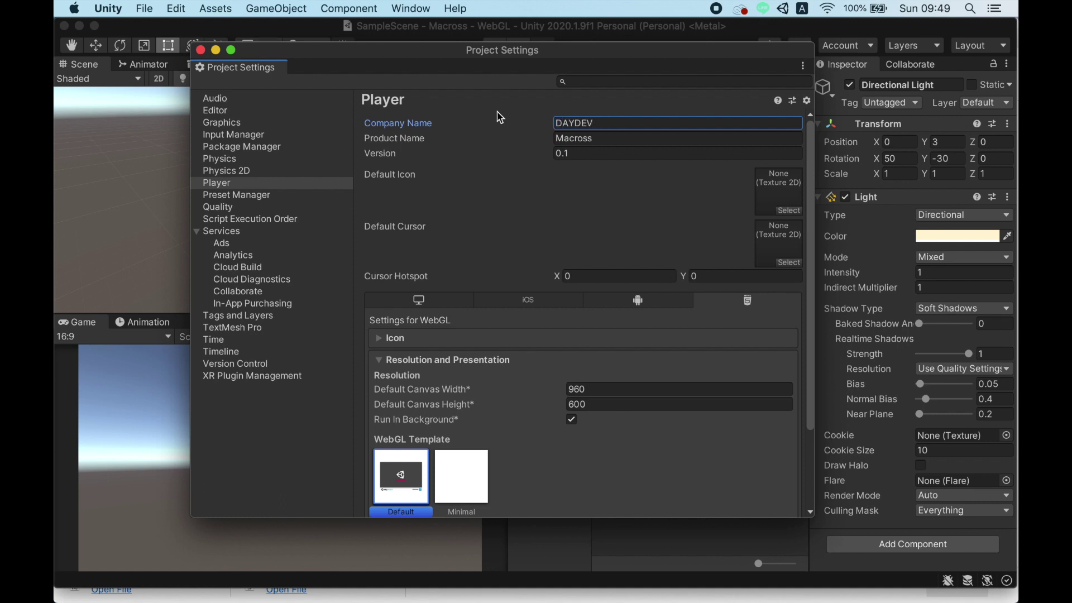
{"action": "left_click", "coordinate": [200, 51]}
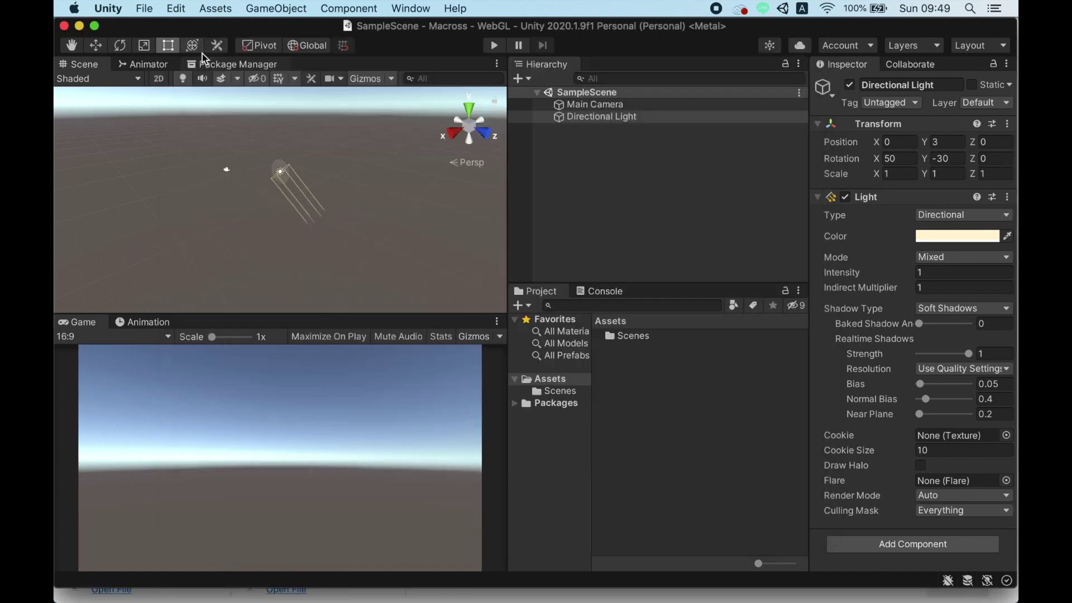
Set the Game view aspect to WebMobile (720x1280) and bring Player Settings back up.
{"action": "left_click", "coordinate": [110, 338]}
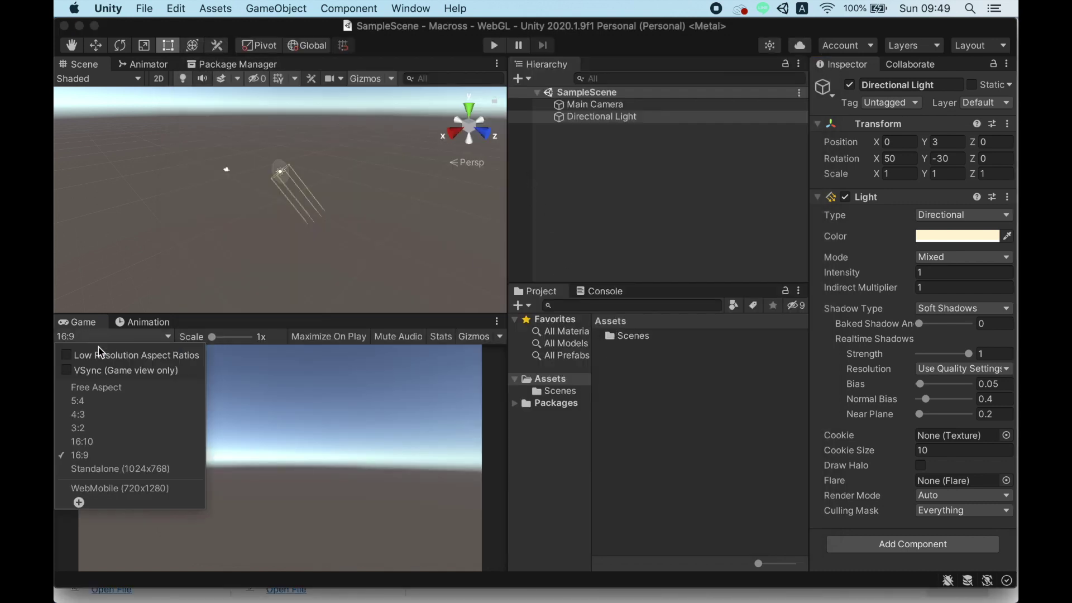
{"action": "left_click", "coordinate": [107, 490]}
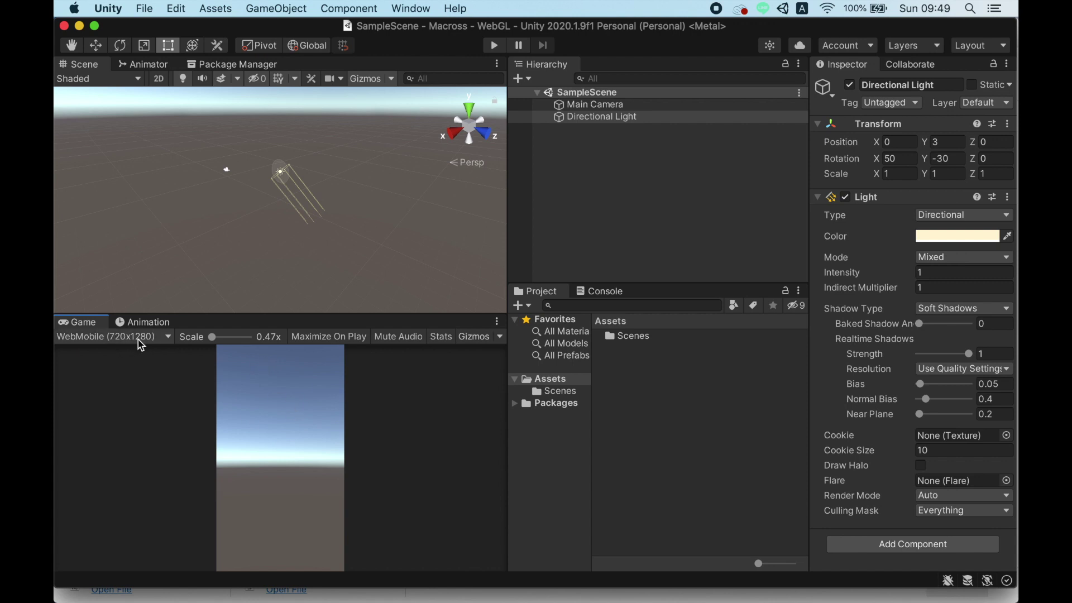
{"action": "left_click", "coordinate": [146, 9]}
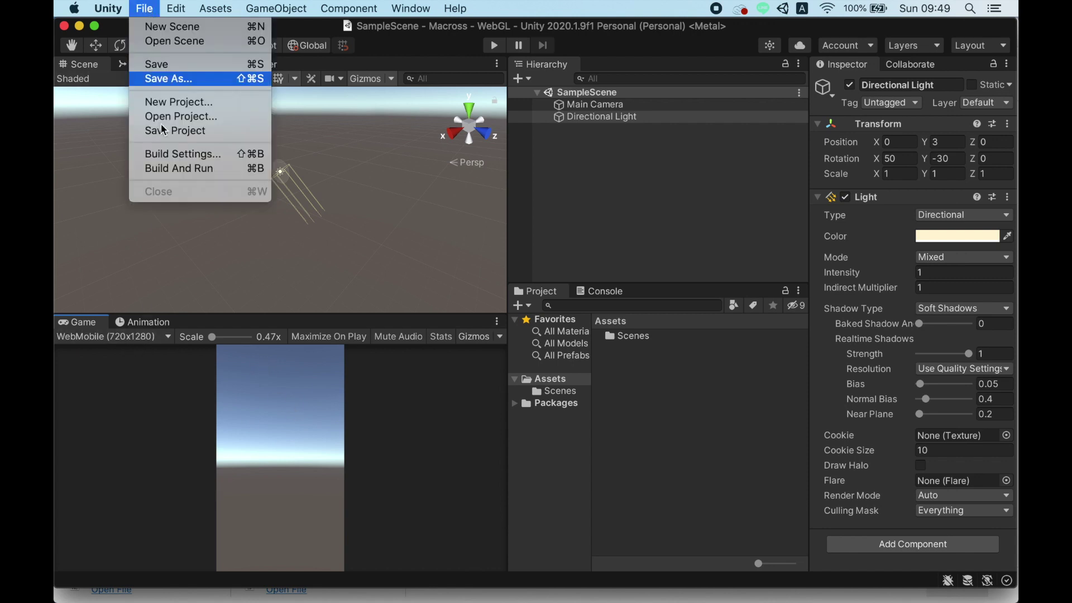
{"action": "left_click", "coordinate": [179, 151]}
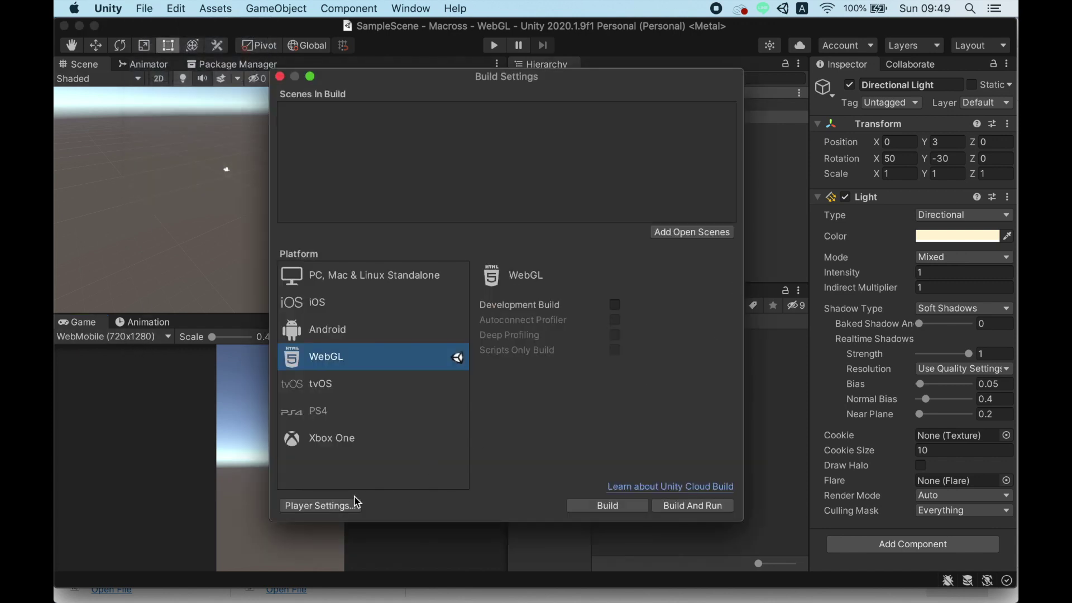
{"action": "left_click", "coordinate": [359, 504]}
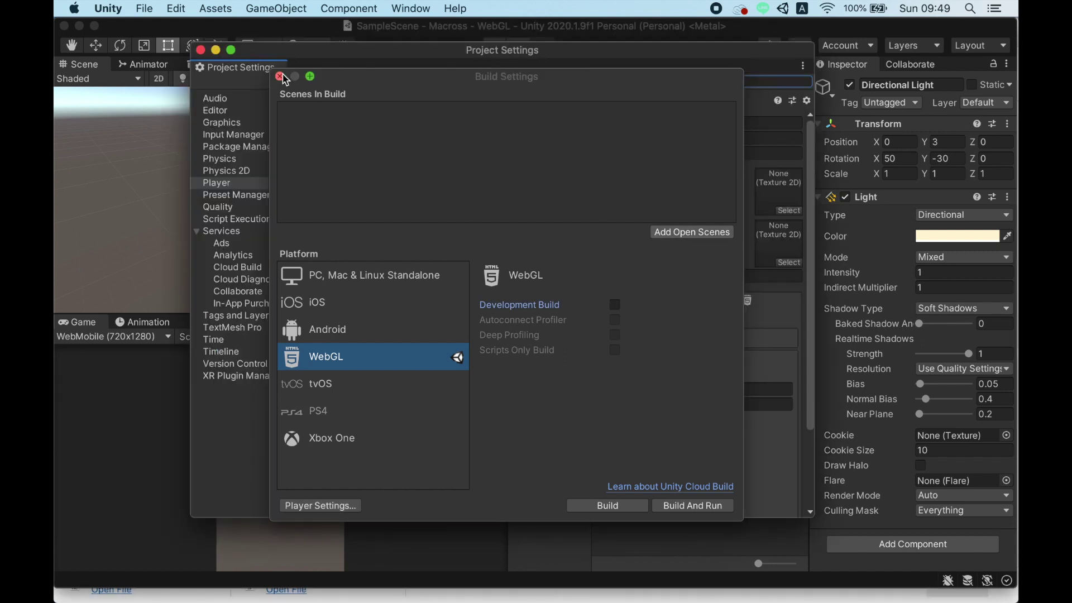
{"action": "left_click", "coordinate": [280, 76]}
Set the WebGL default canvas to width 720 and height 1280, then close Project Settings.
{"action": "left_click", "coordinate": [608, 389]}
{"action": "type", "text": "720"}
{"action": "left_click", "coordinate": [626, 408]}
{"action": "type", "text": "12"}
{"action": "scroll", "coordinate": [558, 425], "scroll_direction": "down", "scroll_amount": 3}
{"action": "scroll", "coordinate": [449, 333], "scroll_direction": "up", "scroll_amount": 2}
{"action": "left_click", "coordinate": [389, 331]}
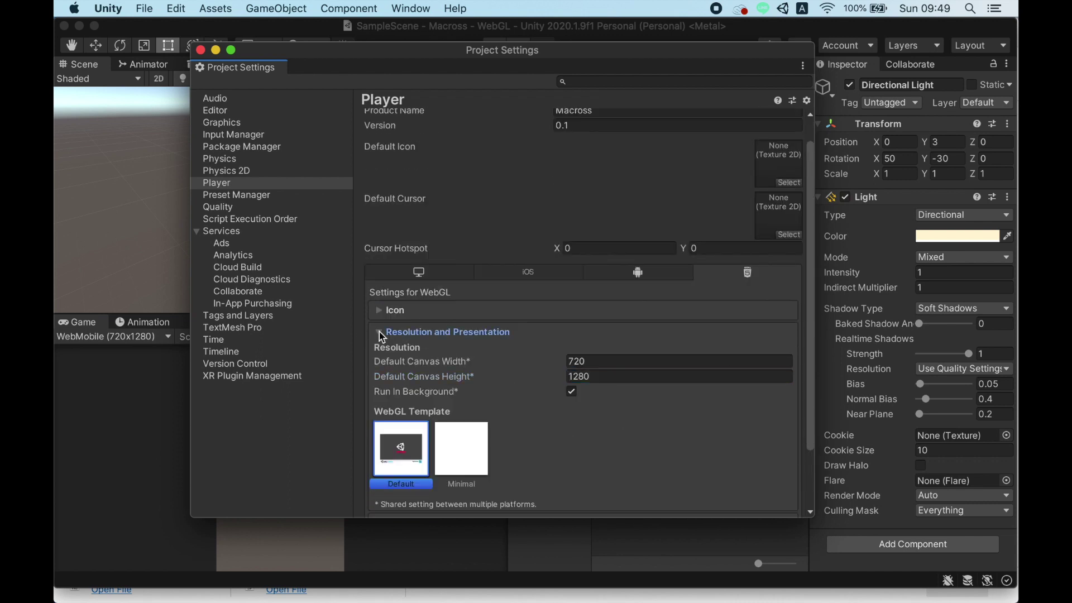
{"action": "left_click", "coordinate": [201, 50]}
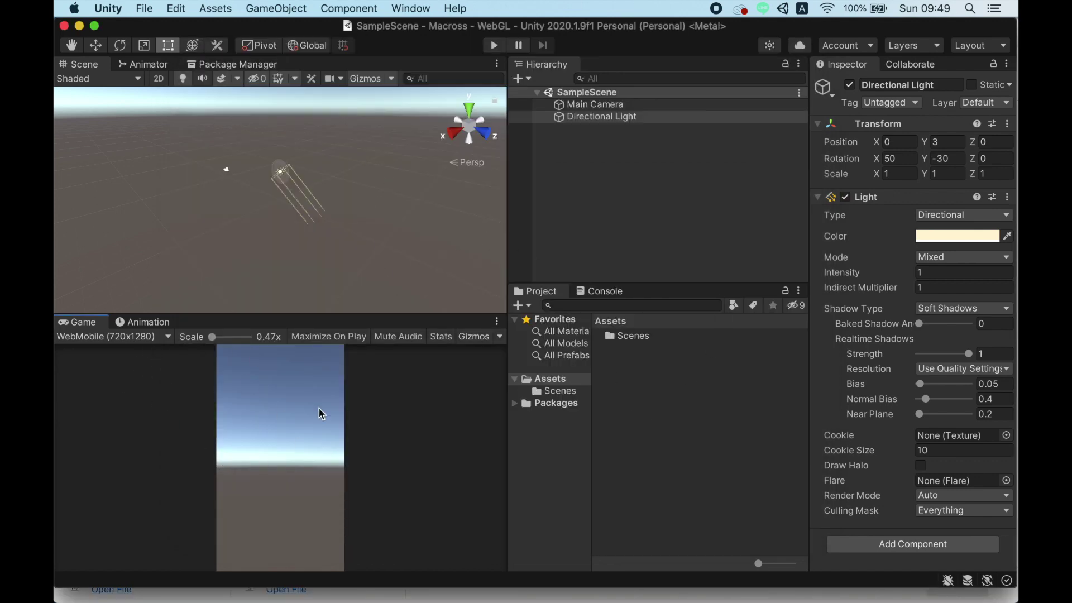
Open the Joystick Pack Asset Store page and add the pack to My Assets.
{"action": "key", "text": "super+Tab"}
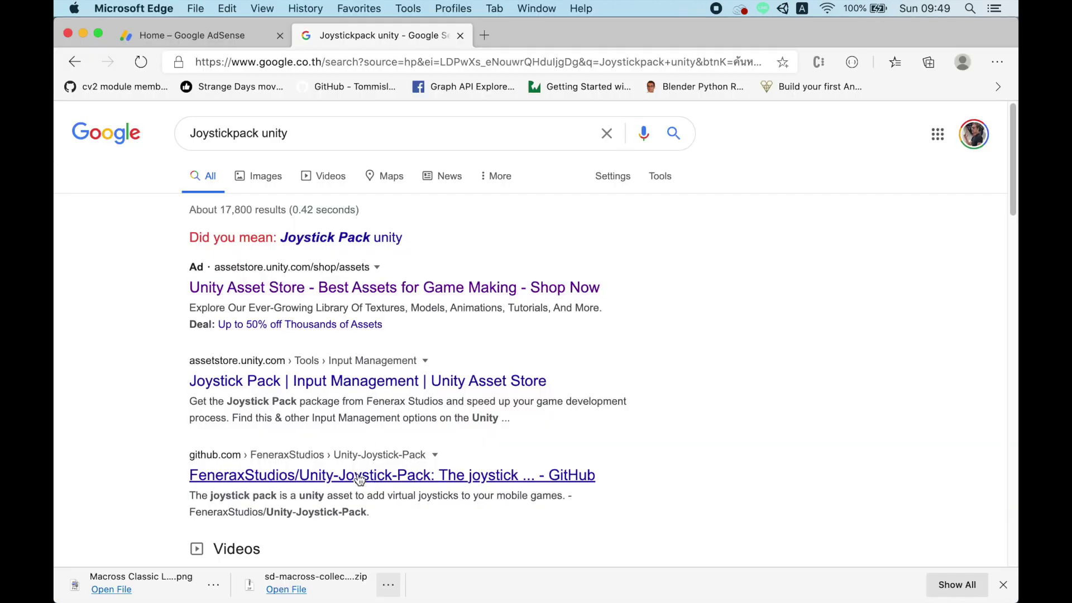
{"action": "left_click", "coordinate": [256, 379]}
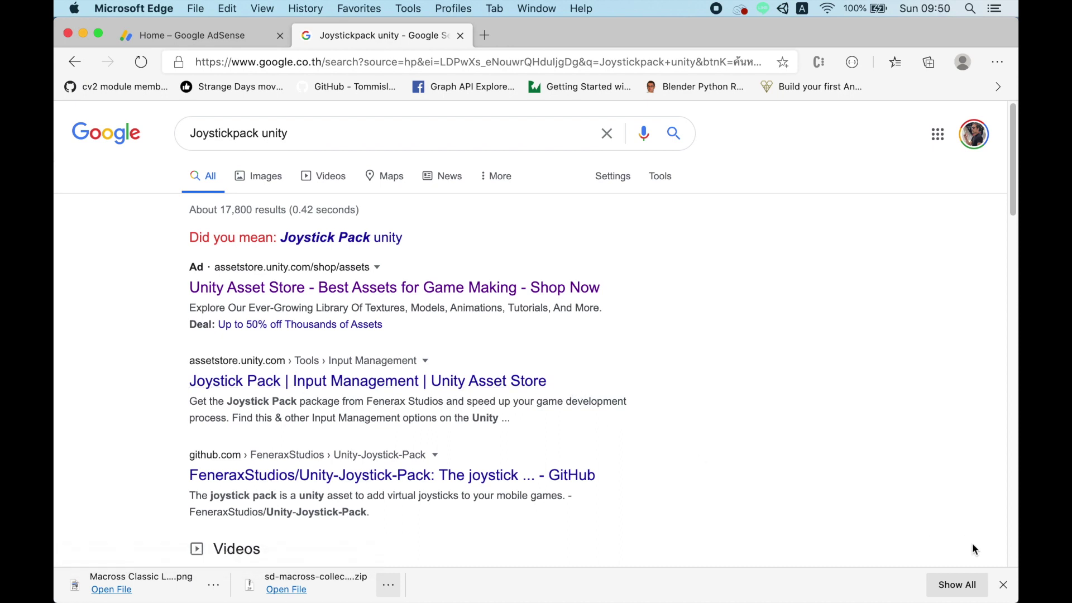
{"action": "left_click", "coordinate": [1003, 585]}
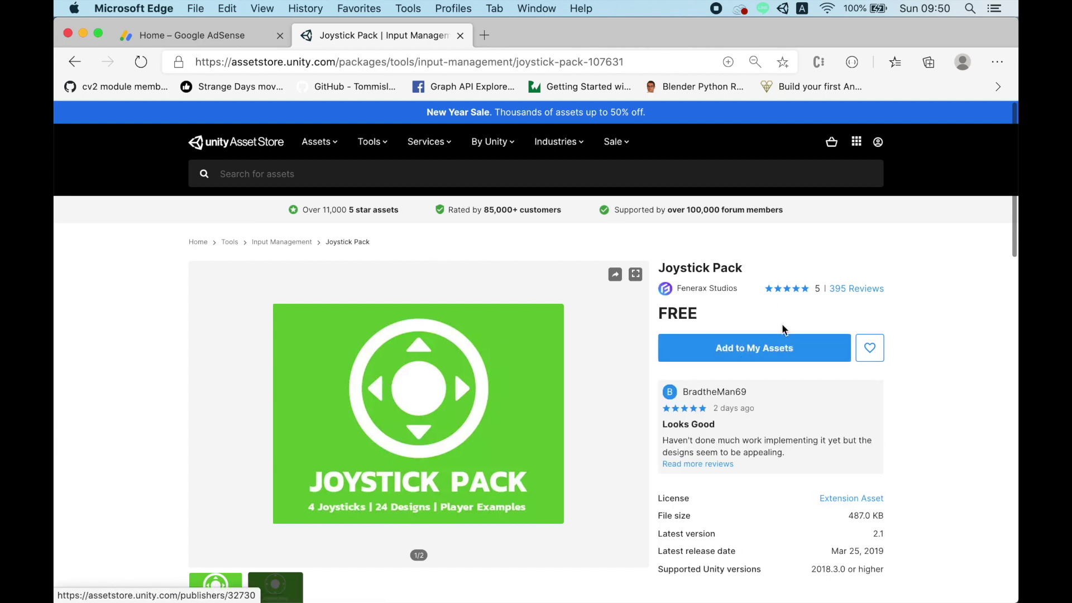
{"action": "left_click", "coordinate": [801, 355]}
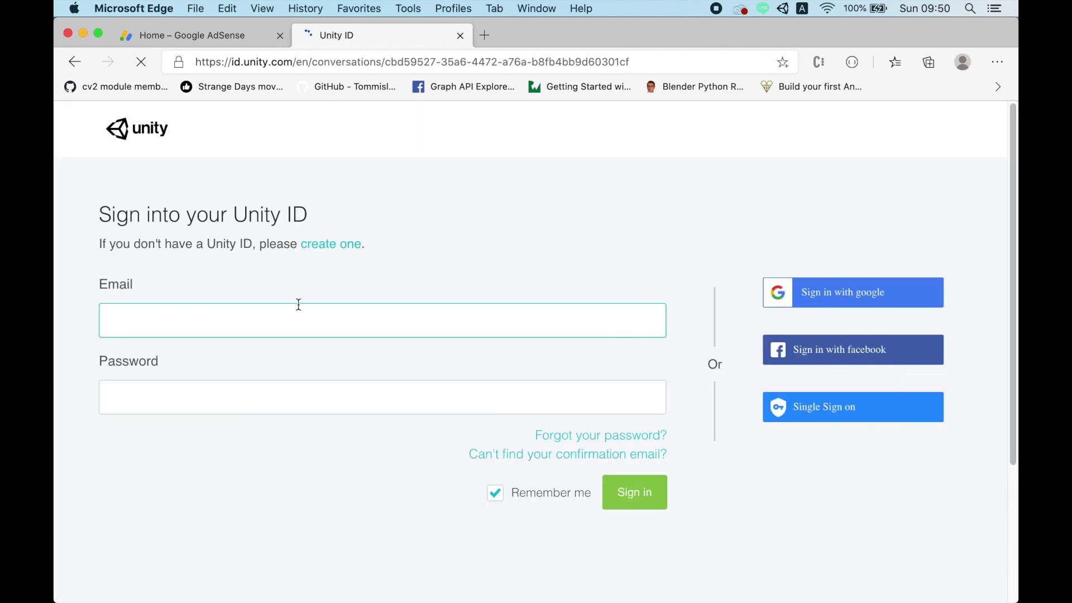
Sign in to the Asset Store with the saved email address and account password.
{"action": "left_click", "coordinate": [302, 316]}
{"action": "type", "text": "daydv"}
{"action": "key", "text": "BackSpace"}
{"action": "key", "text": "Down"}
{"action": "key", "text": "Return"}
{"action": "key", "text": "Tab"}
{"action": "type", "text": "••••"}
{"action": "key", "text": "Return"}
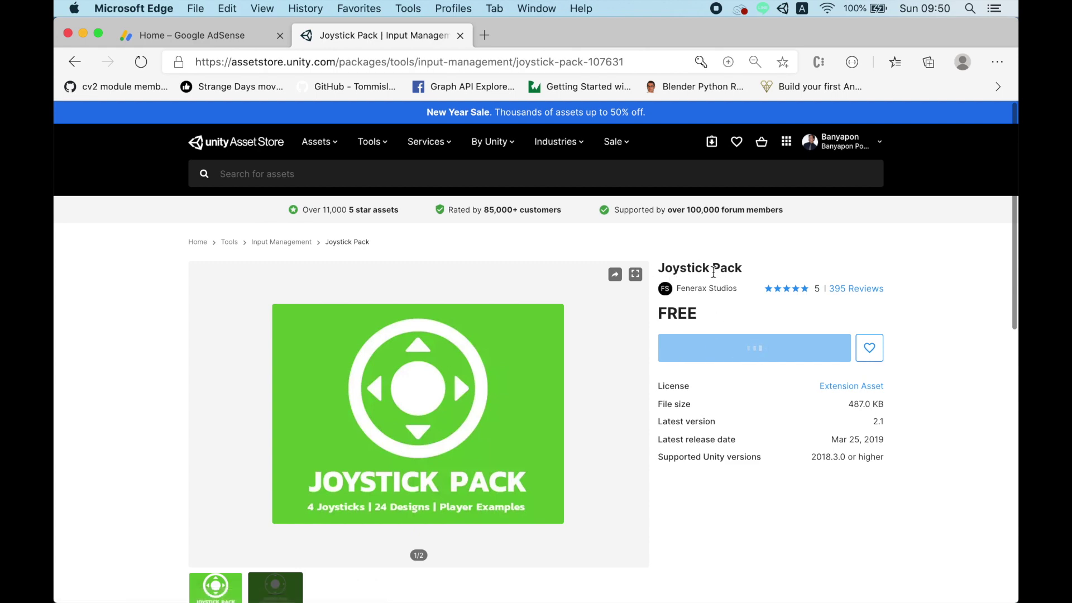
Open the Joystick Pack in Unity, always allowing assetstore.unity.com to open such links.
{"action": "left_click", "coordinate": [729, 403]}
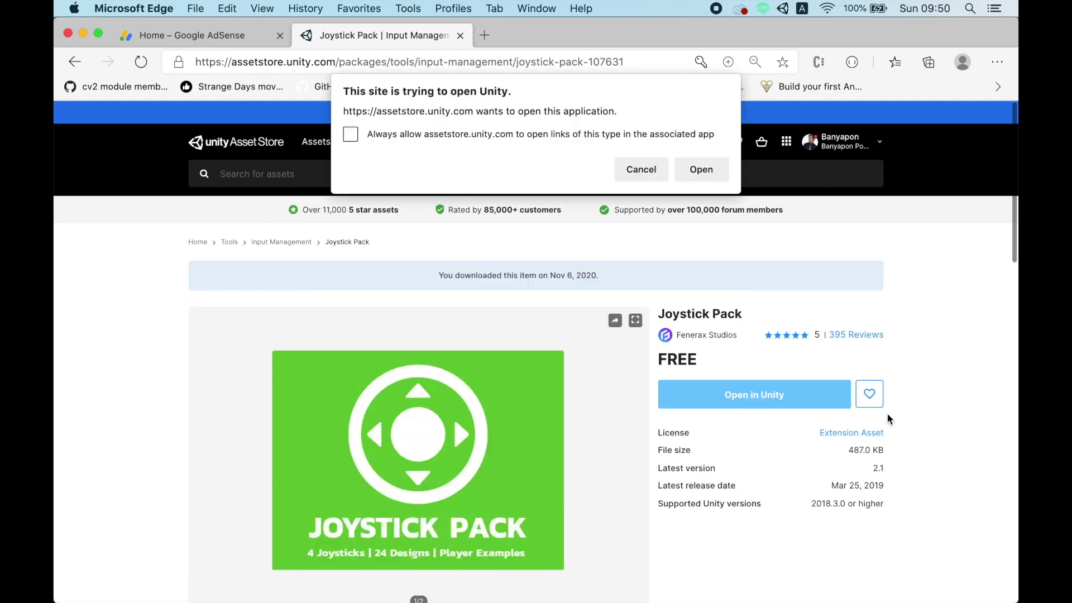
{"action": "left_click", "coordinate": [440, 135]}
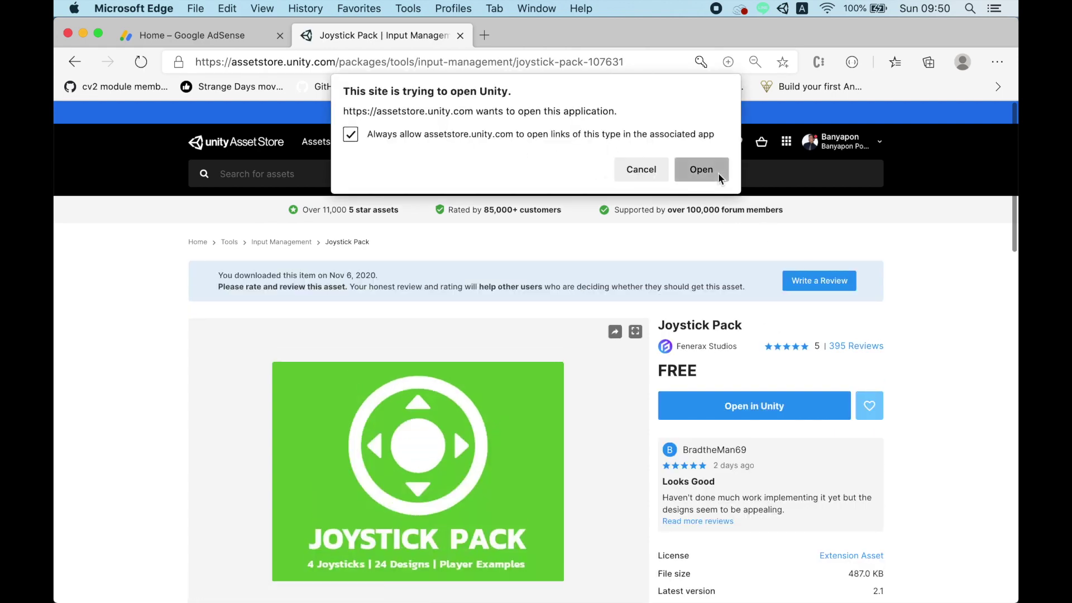
{"action": "left_click", "coordinate": [718, 172]}
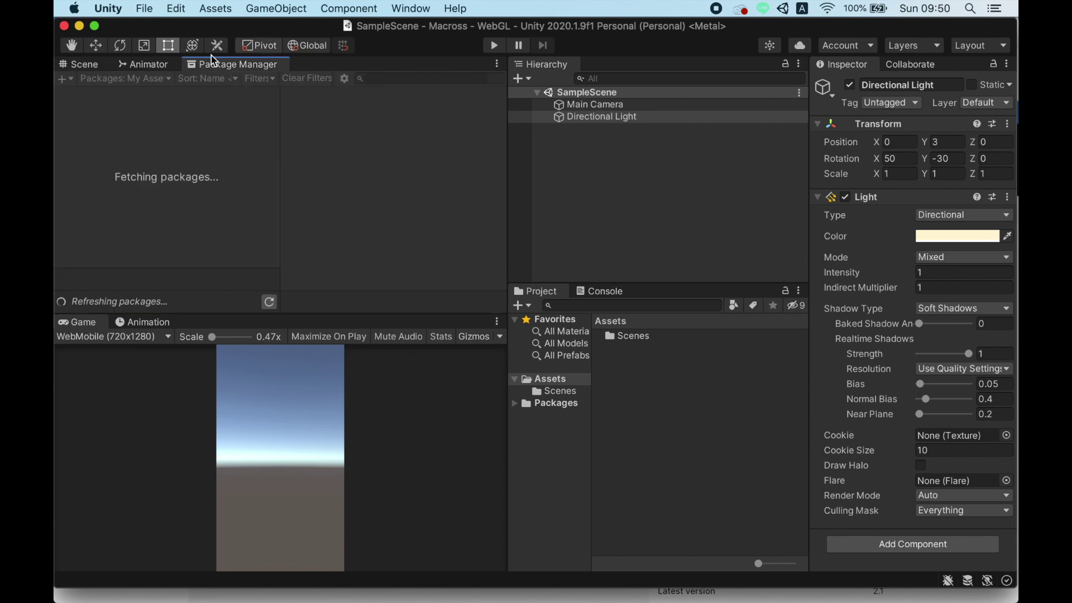
Import every Joystick Pack file from the Package Manager, then go back to the Scene view.
{"action": "left_click", "coordinate": [413, 11]}
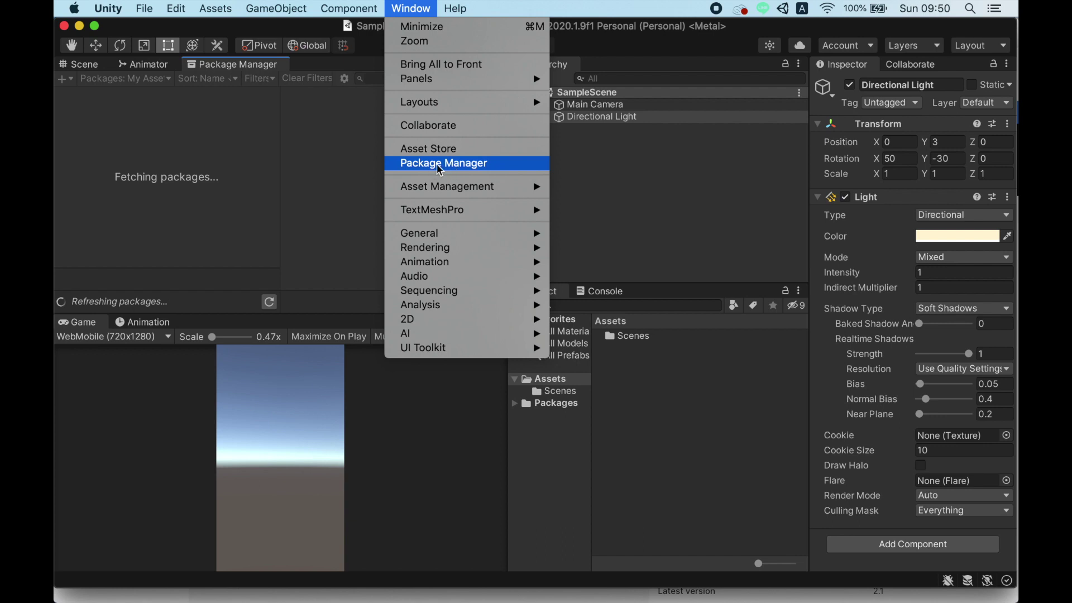
{"action": "left_click", "coordinate": [490, 167]}
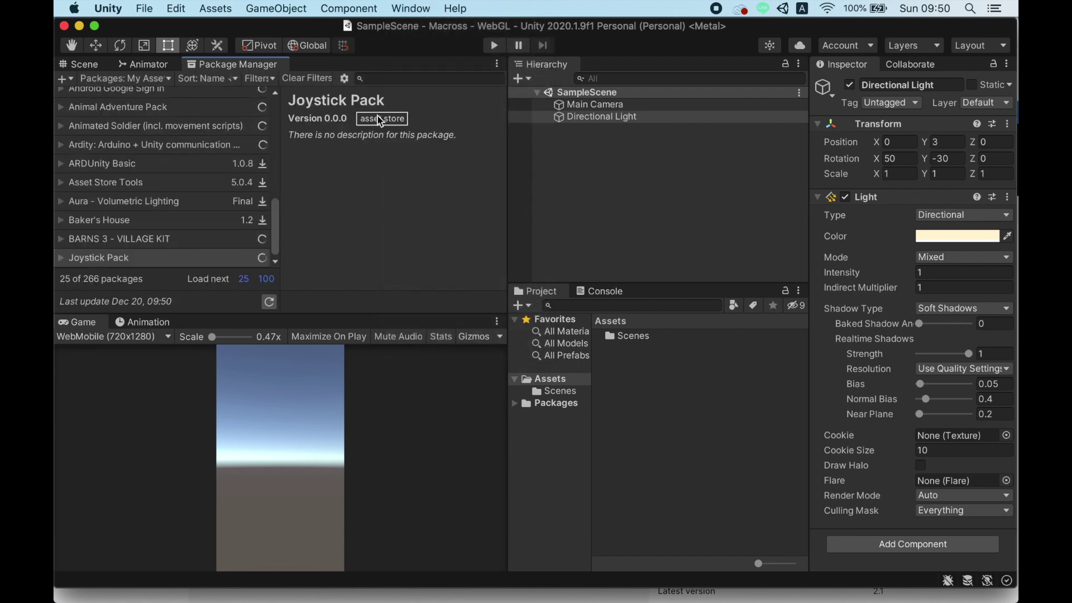
{"action": "scroll", "coordinate": [443, 271], "scroll_direction": "down", "scroll_amount": 3}
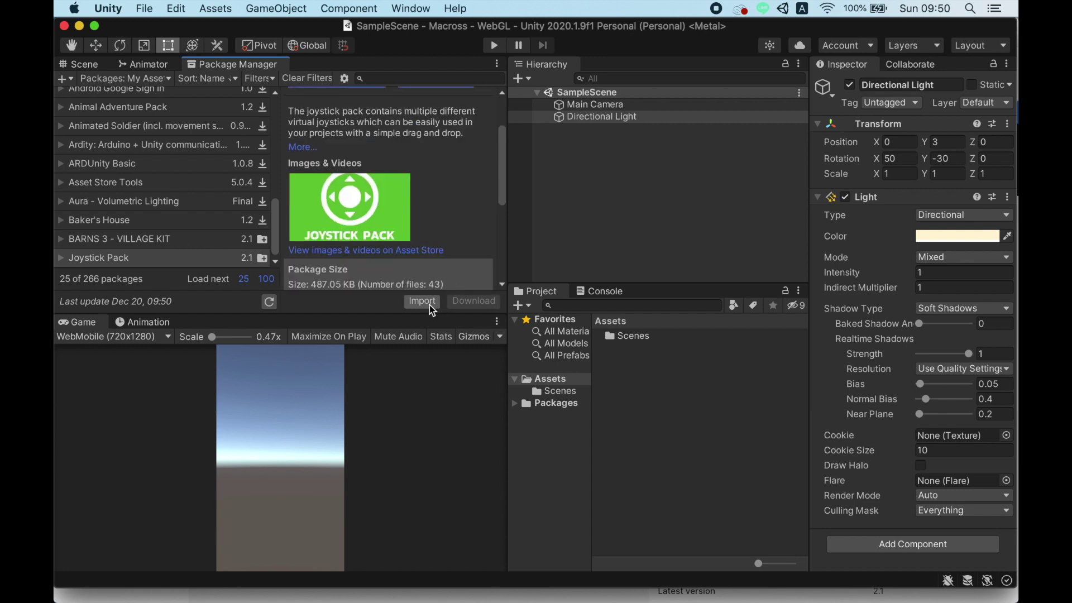
{"action": "scroll", "coordinate": [357, 217], "scroll_direction": "up", "scroll_amount": 3}
{"action": "left_click", "coordinate": [167, 260]}
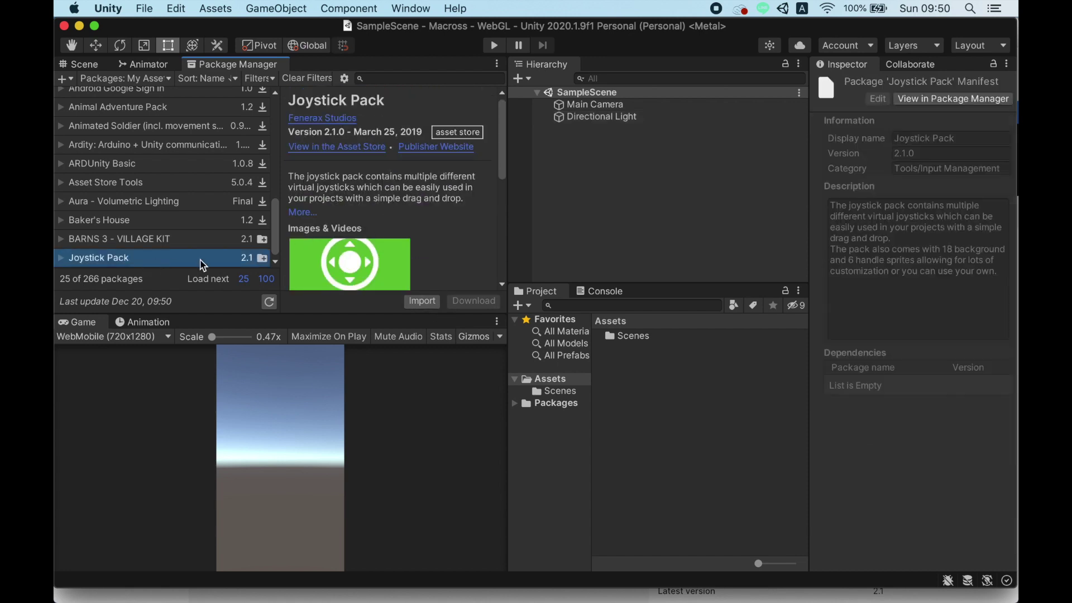
{"action": "left_click", "coordinate": [421, 300]}
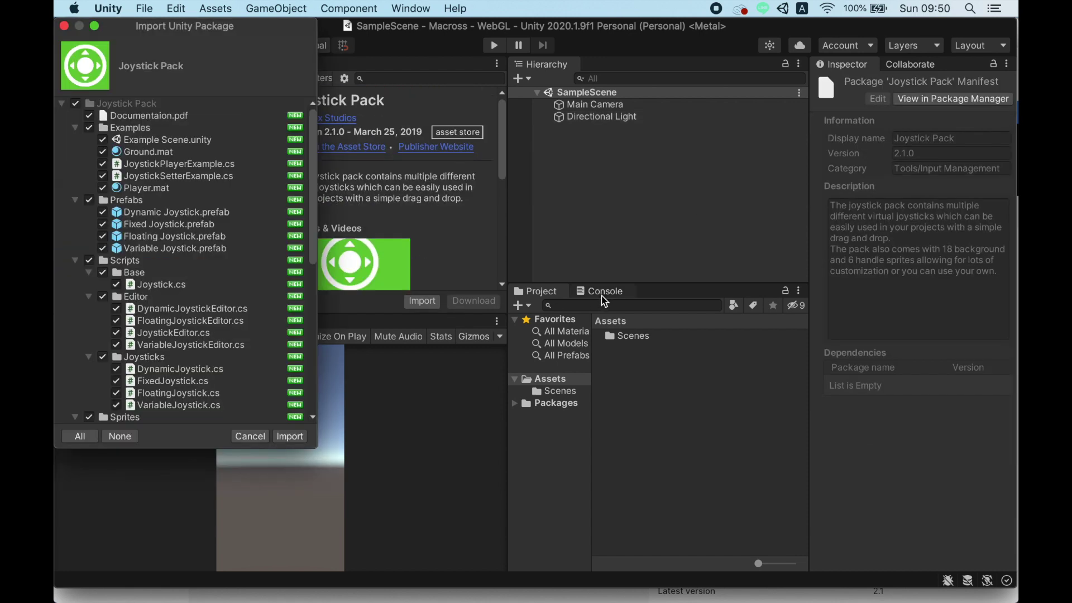
{"action": "mouse_move", "coordinate": [167, 32]}
{"action": "left_mouse_down"}
{"action": "mouse_move", "coordinate": [378, 99]}
{"action": "mouse_move", "coordinate": [319, 108]}
{"action": "left_mouse_up"}
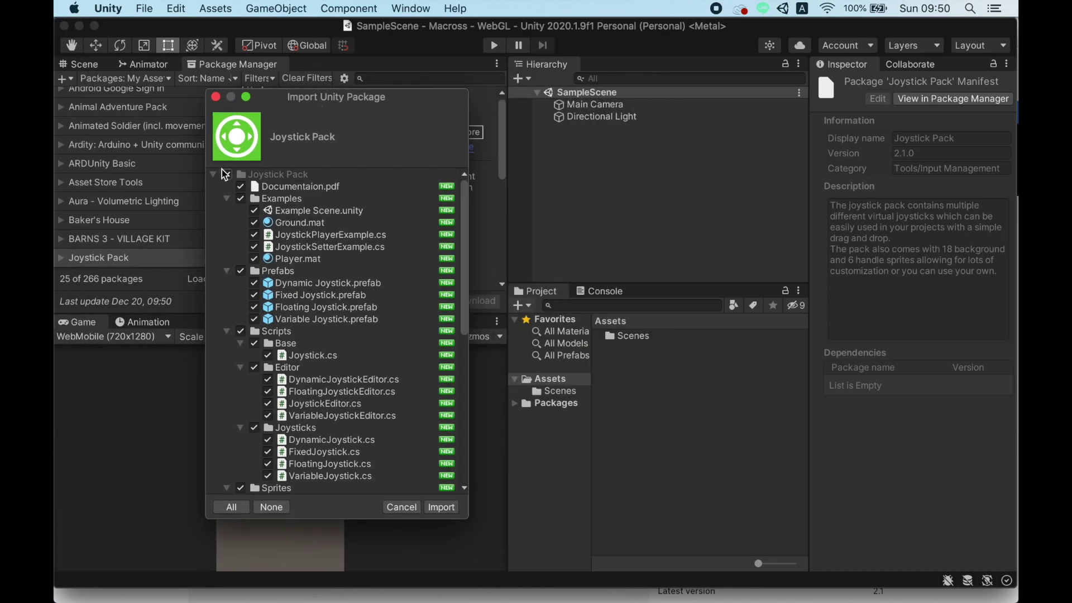
{"action": "scroll", "coordinate": [291, 454], "scroll_direction": "down", "scroll_amount": 5}
{"action": "scroll", "coordinate": [291, 453], "scroll_direction": "down", "scroll_amount": 5}
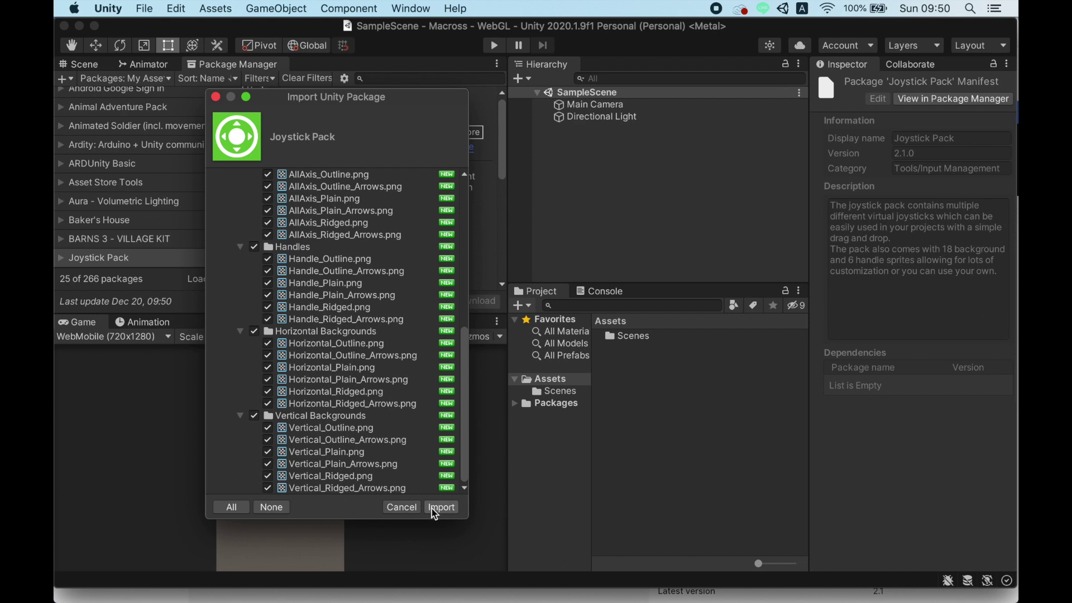
{"action": "left_click", "coordinate": [441, 507]}
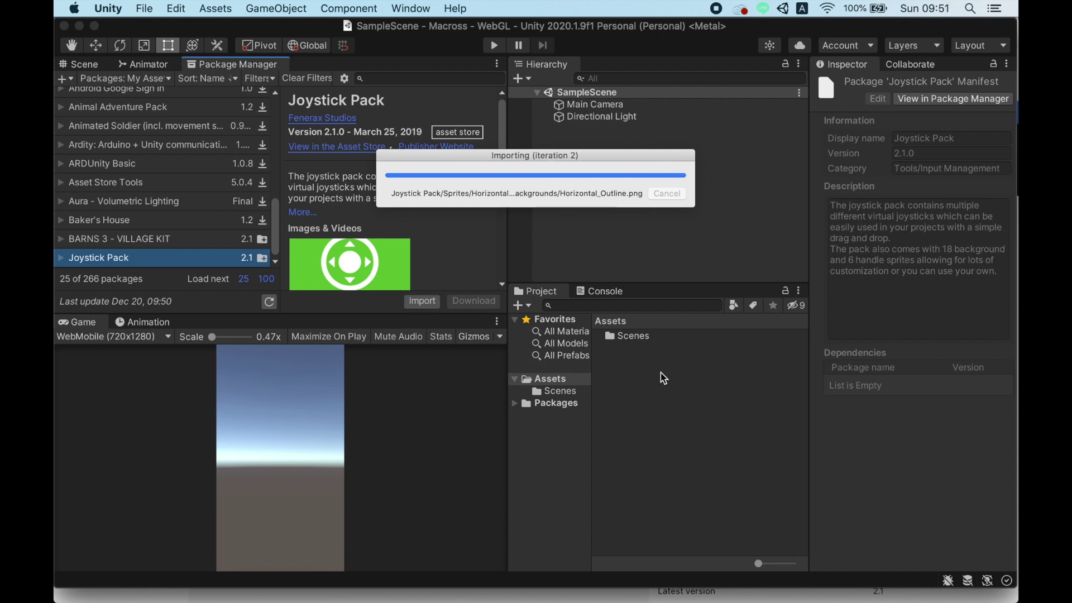
{"action": "left_click", "coordinate": [84, 65]}
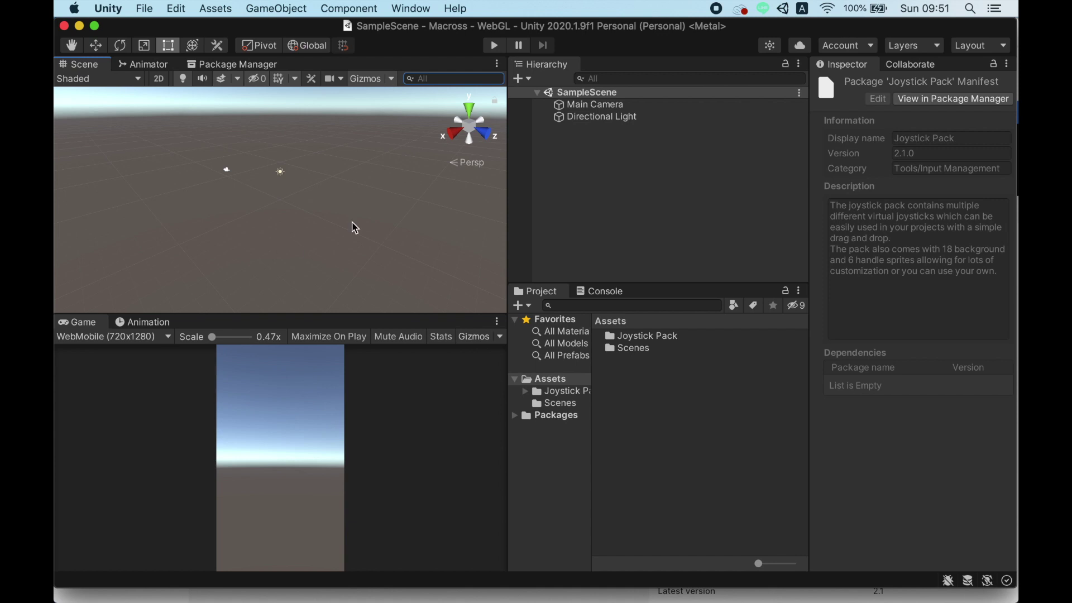
Create a new folder named UI in the project's Assets.
{"action": "left_click", "coordinate": [659, 347]}
{"action": "left_click", "coordinate": [666, 337]}
{"action": "left_click", "coordinate": [657, 410]}
{"action": "right_click", "coordinate": [565, 381]}
{"action": "mouse_move", "coordinate": [660, 217]}
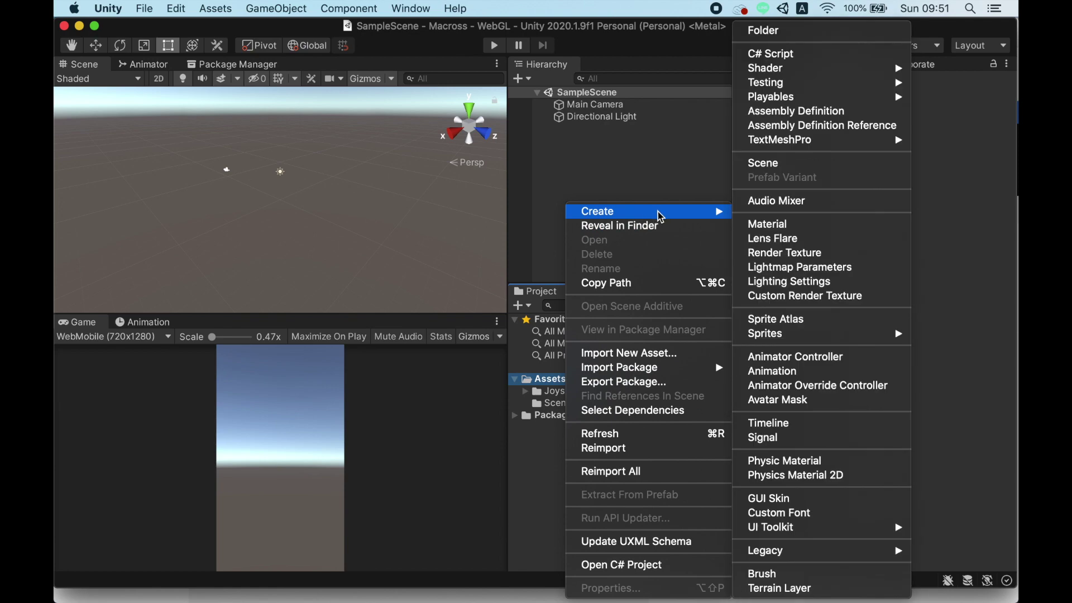
{"action": "left_click", "coordinate": [790, 32]}
{"action": "type", "text": "UI"}
{"action": "key", "text": "Return"}
{"action": "mouse_move", "coordinate": [149, 599]}
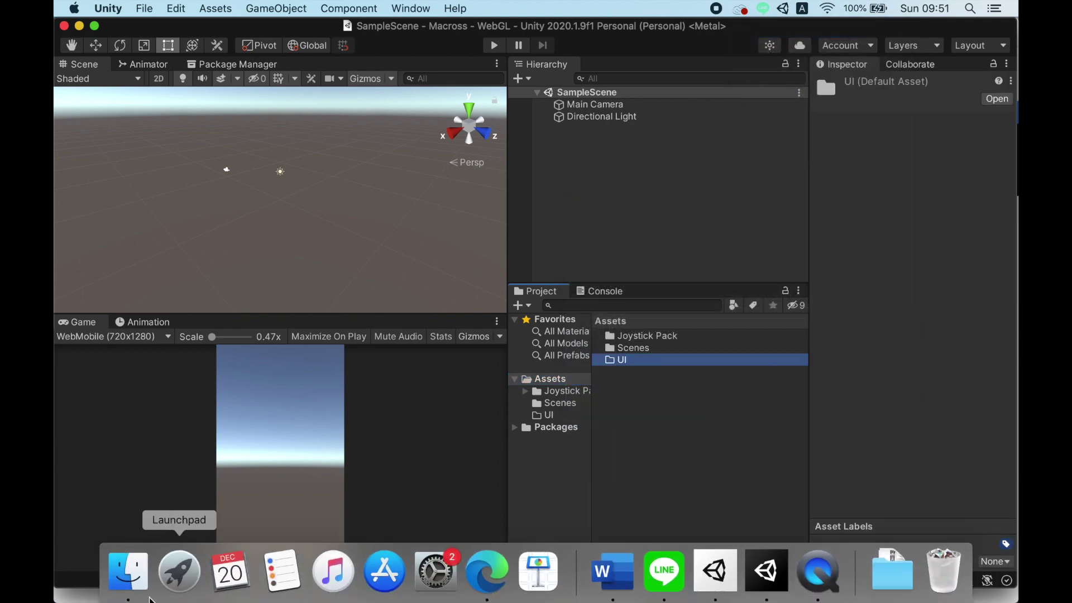
{"action": "left_click", "coordinate": [128, 571]}
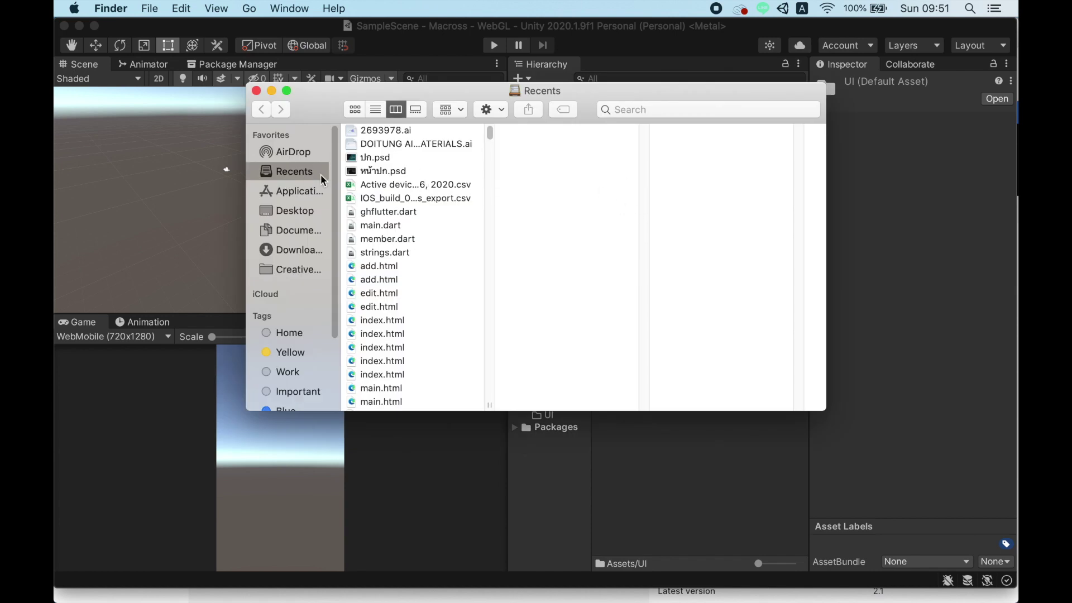
Drag LOGO.png from the Desktop into Unity's Assets and close Finder.
{"action": "scroll", "coordinate": [431, 331], "scroll_direction": "down", "scroll_amount": 5}
{"action": "left_click", "coordinate": [296, 213]}
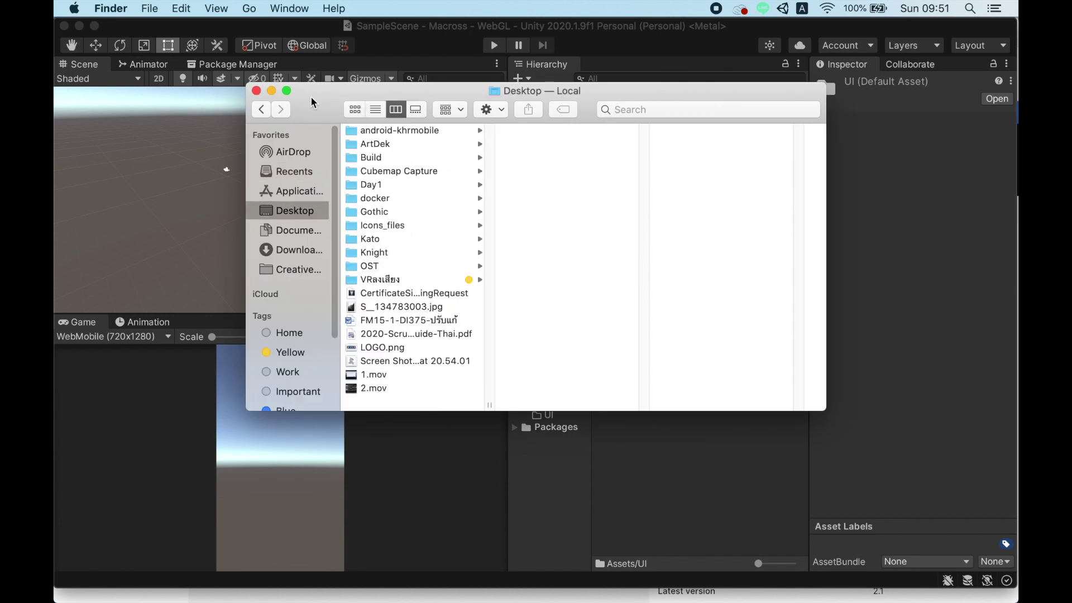
{"action": "left_click_drag", "start_coordinate": [312, 102], "coordinate": [120, 88]}
{"action": "left_click", "coordinate": [192, 333]}
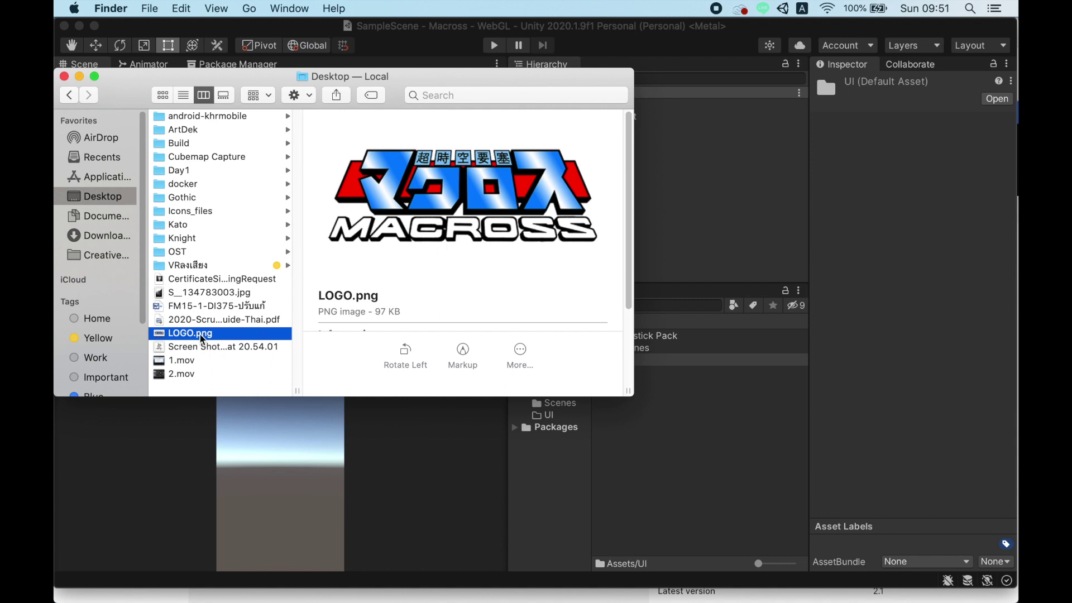
{"action": "left_click_drag", "start_coordinate": [202, 339], "coordinate": [693, 434]}
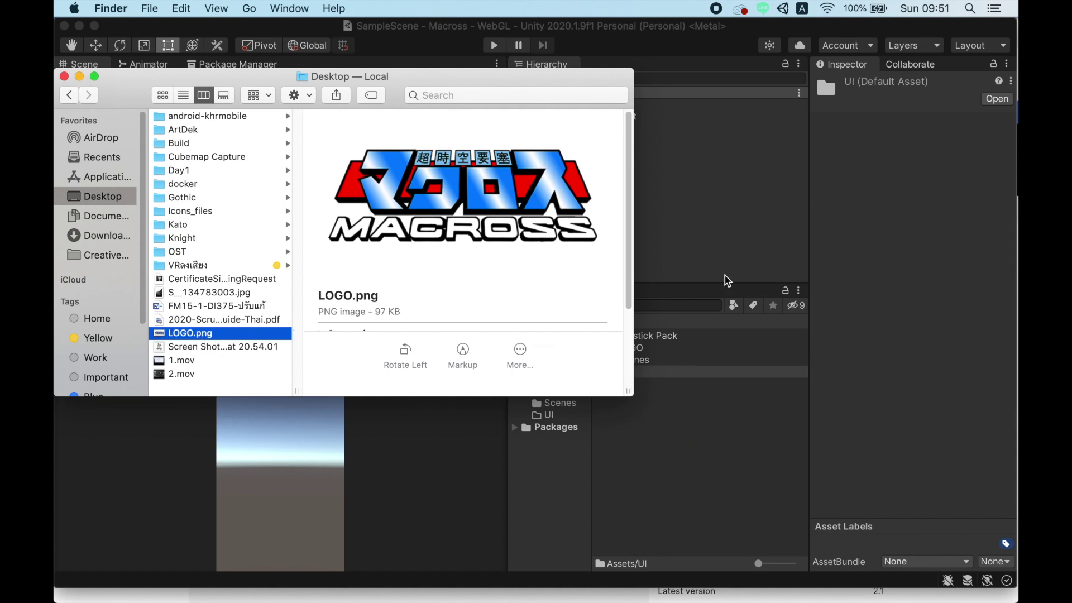
{"action": "left_click", "coordinate": [64, 76]}
{"action": "left_click", "coordinate": [625, 347]}
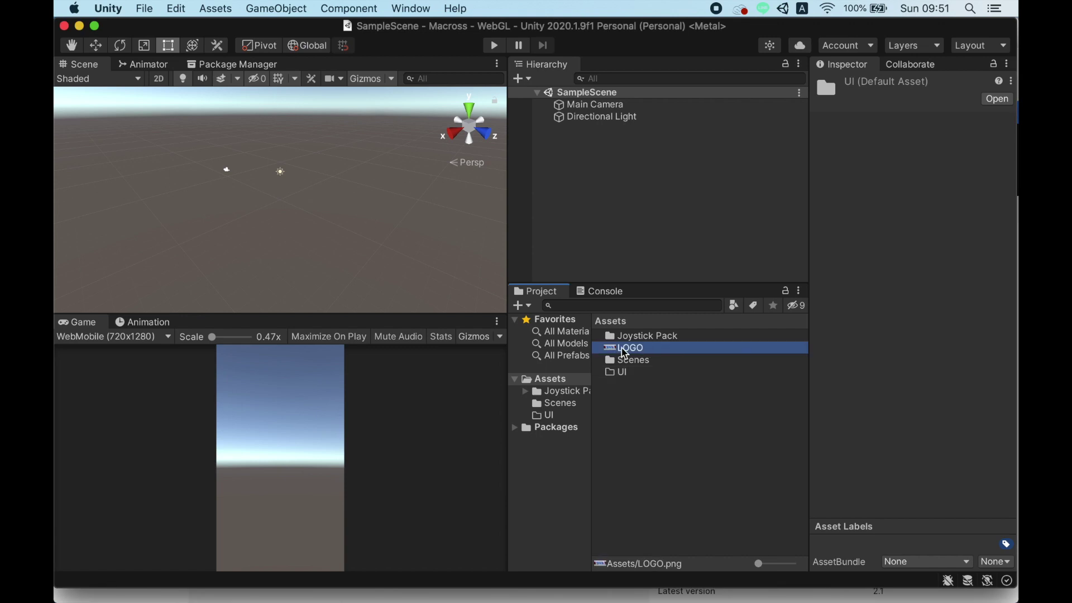
Move LOGO into the UI folder and set its Texture Type to Sprite (2D and UI).
{"action": "left_click_drag", "start_coordinate": [654, 385], "coordinate": [619, 372]}
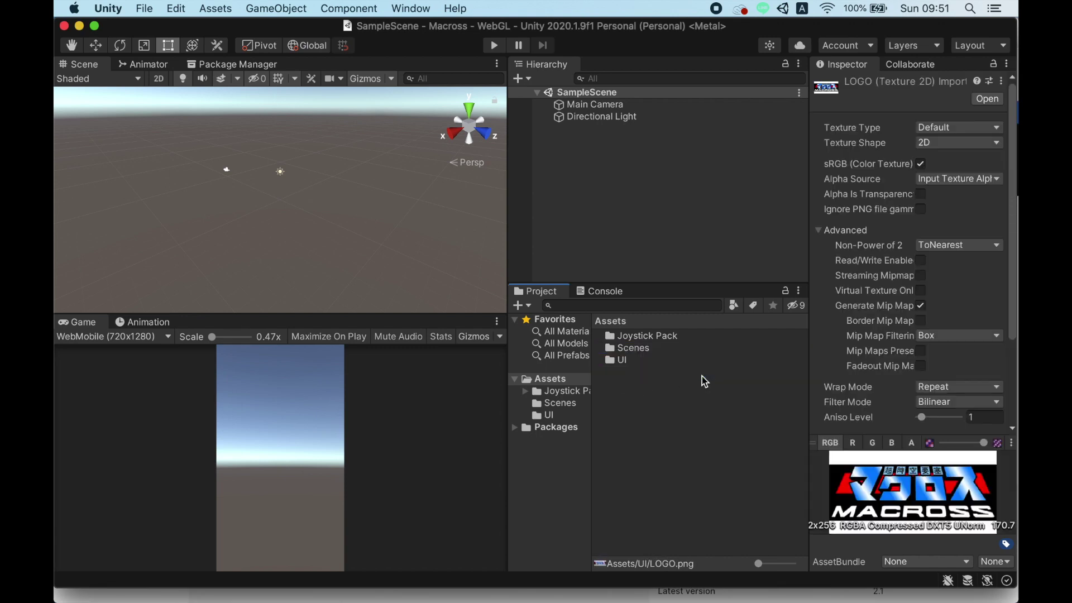
{"action": "double_click", "coordinate": [623, 363]}
{"action": "left_click", "coordinate": [632, 337]}
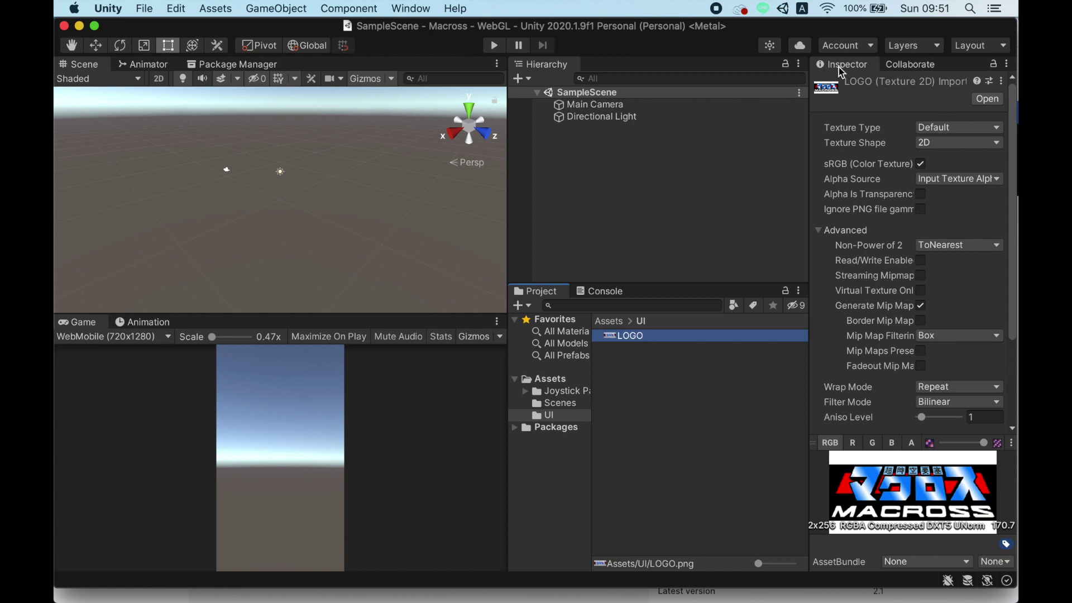
{"action": "left_click", "coordinate": [949, 129]}
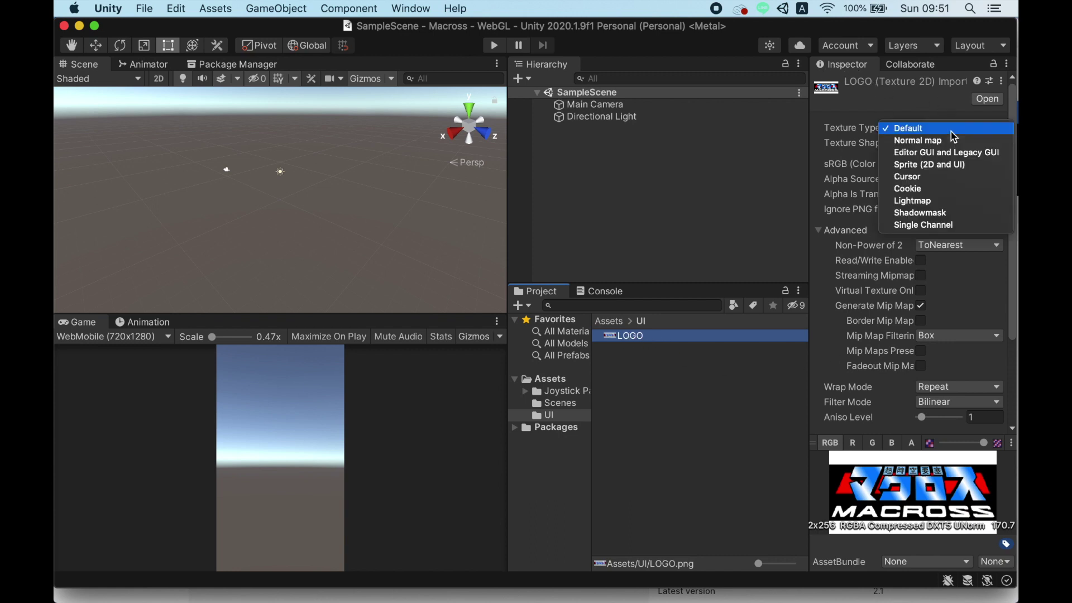
{"action": "left_click", "coordinate": [953, 162]}
Try adding a UI object from the Hierarchy menu, then back out without adding anything.
{"action": "right_click", "coordinate": [576, 157]}
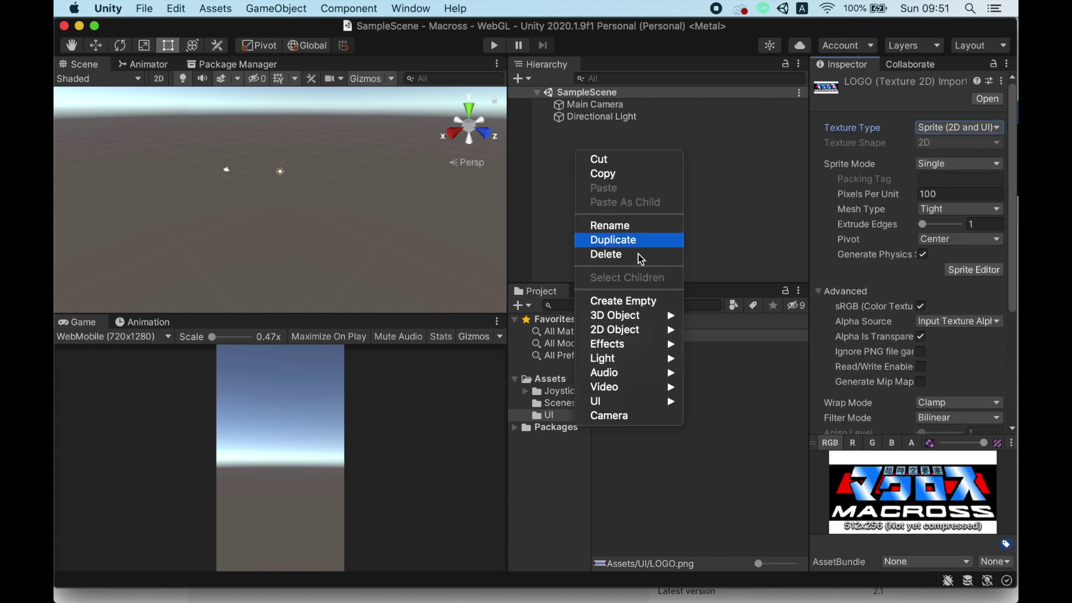
{"action": "mouse_move", "coordinate": [638, 408]}
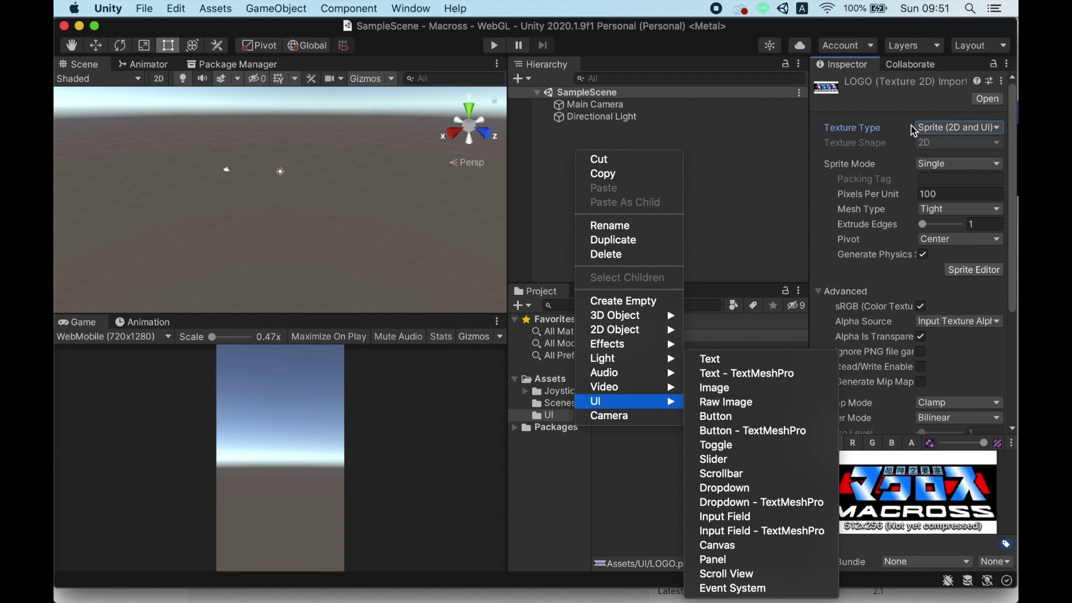
{"action": "left_click", "coordinate": [739, 125]}
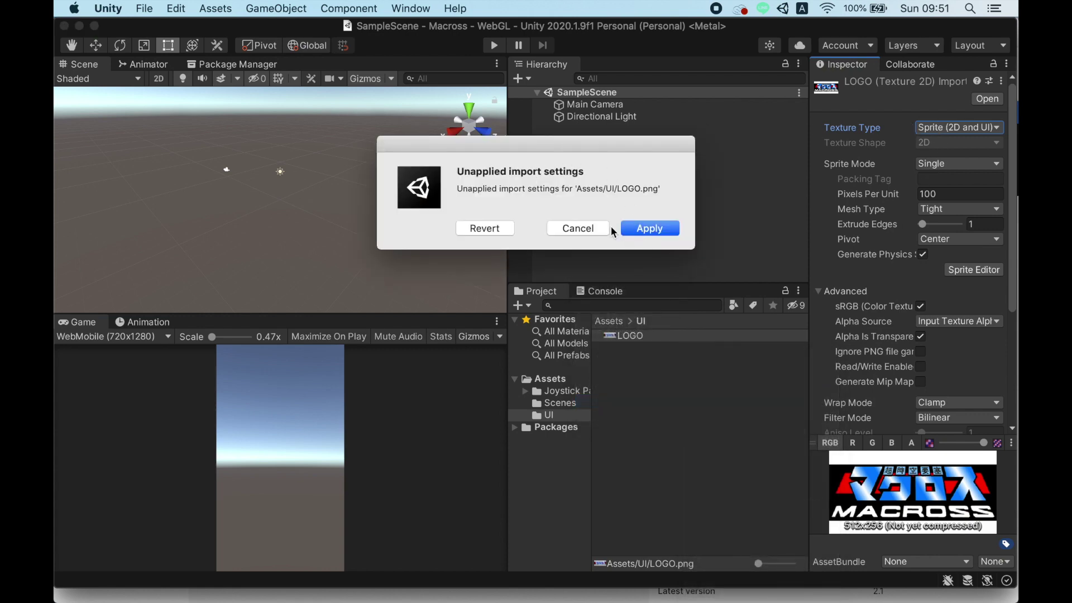
{"action": "left_click", "coordinate": [648, 229]}
{"action": "right_click", "coordinate": [557, 176]}
{"action": "mouse_move", "coordinate": [614, 360]}
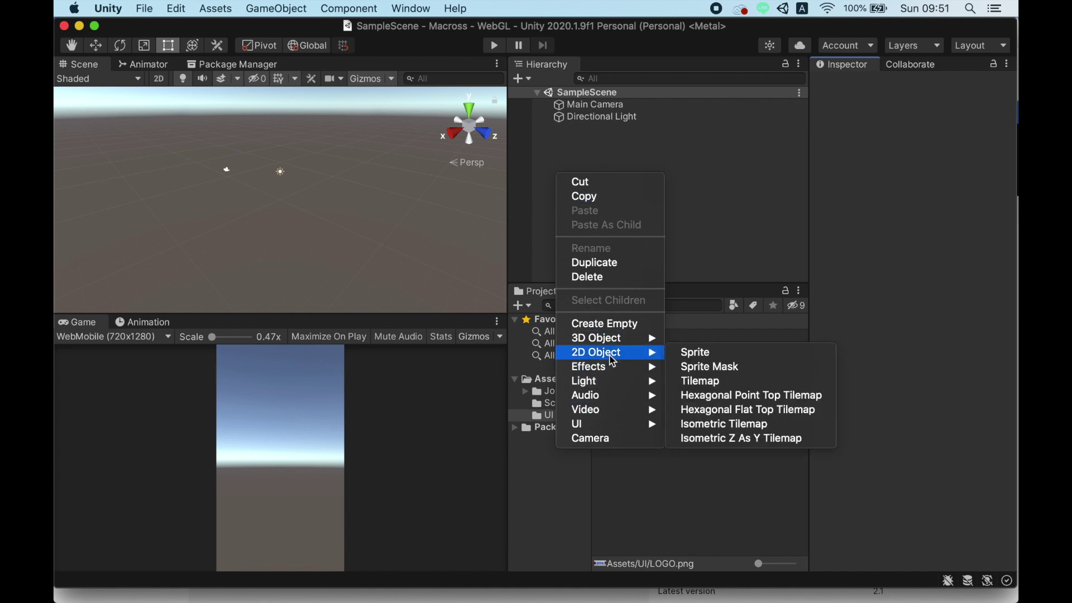
{"action": "left_click", "coordinate": [713, 222]}
Apply the Sprite (2D and UI) import setting to LOGO.
{"action": "left_click", "coordinate": [625, 336]}
{"action": "left_click", "coordinate": [958, 127]}
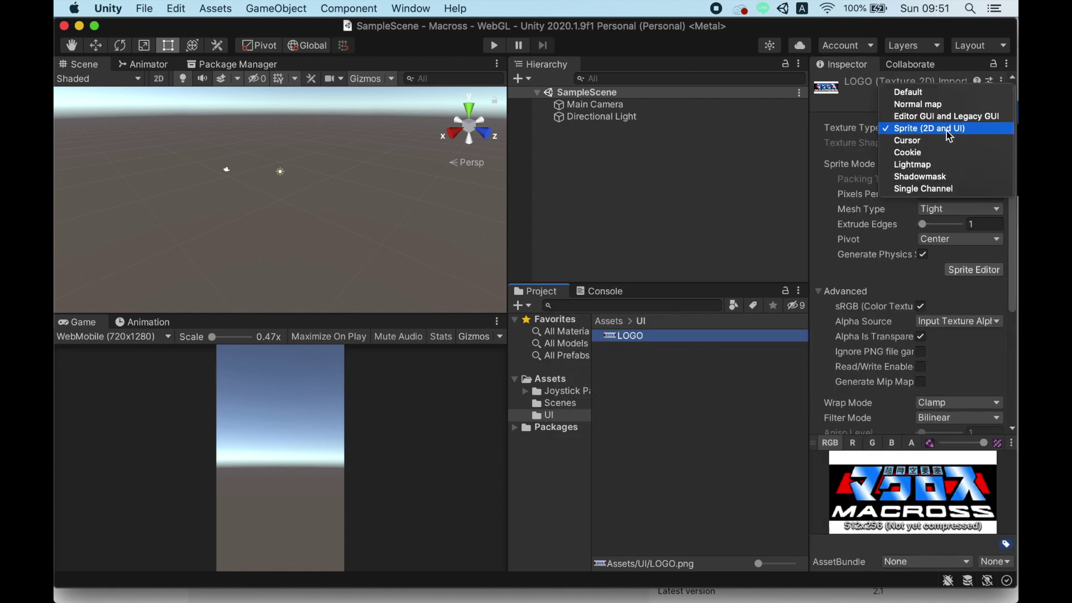
{"action": "left_click", "coordinate": [931, 130]}
{"action": "scroll", "coordinate": [949, 279], "scroll_direction": "down", "scroll_amount": 5}
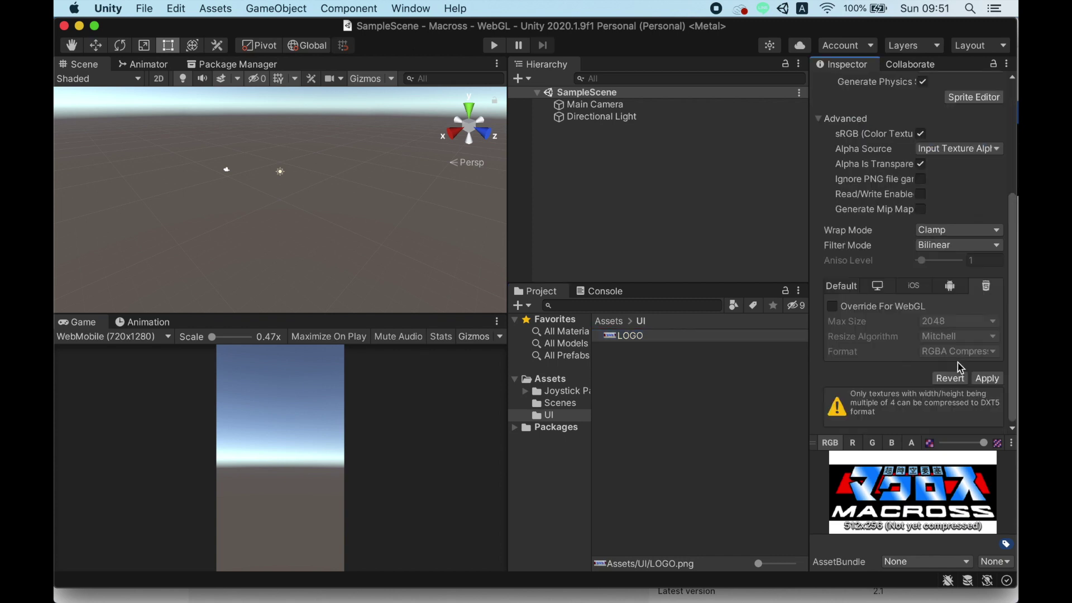
{"action": "left_click", "coordinate": [996, 380]}
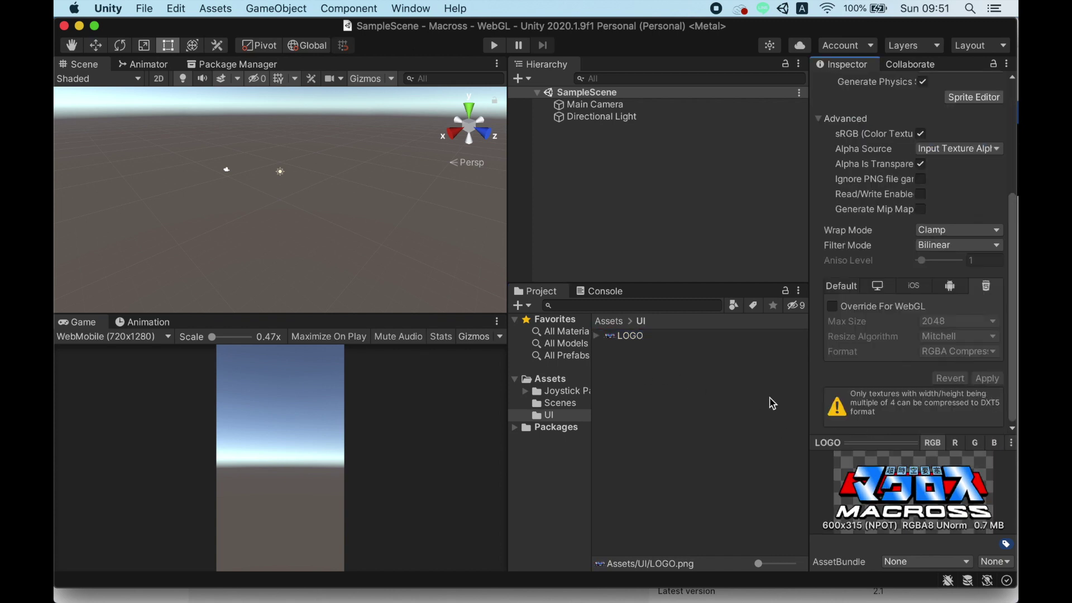
{"action": "left_click", "coordinate": [630, 338]}
{"action": "left_click", "coordinate": [630, 187]}
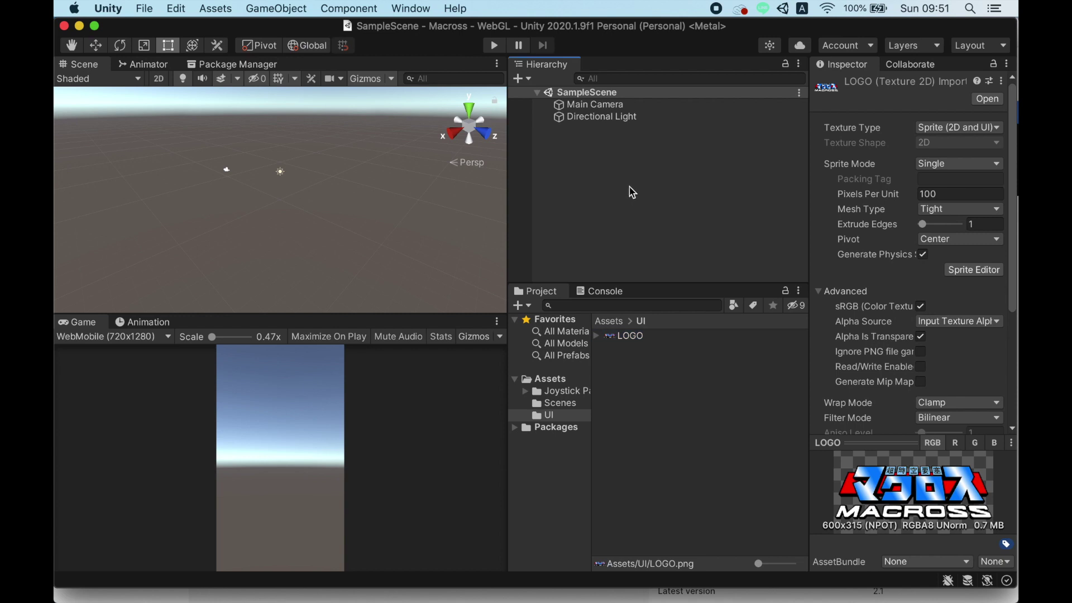
Add a UI Image, which creates a Canvas, and view the scene flat in 2D.
{"action": "right_click", "coordinate": [564, 164]}
{"action": "mouse_move", "coordinate": [598, 406]}
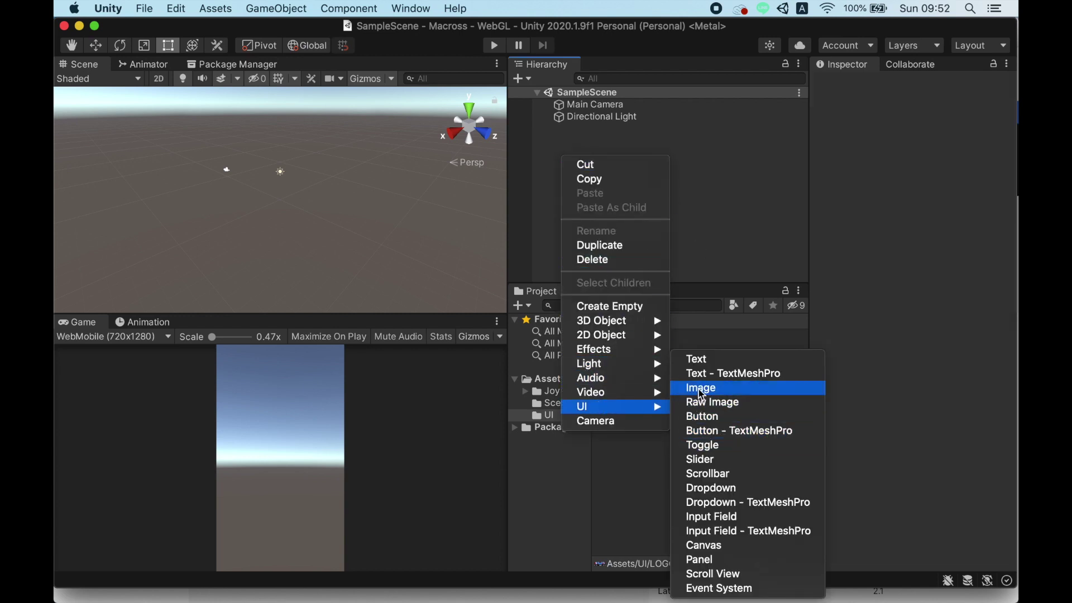
{"action": "left_click", "coordinate": [588, 144]}
{"action": "left_click", "coordinate": [584, 133]}
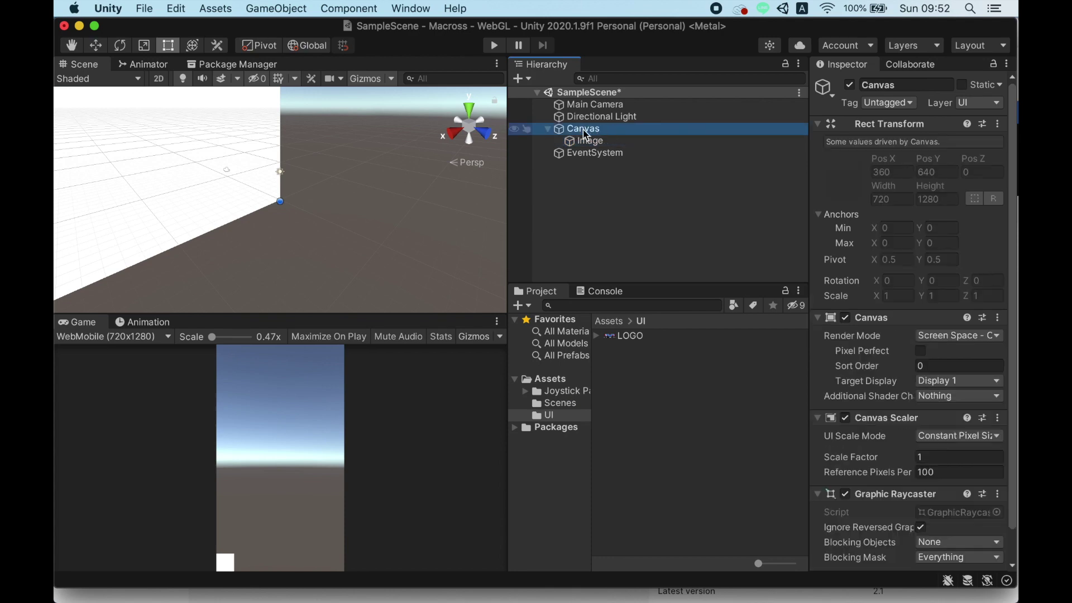
{"action": "double_click", "coordinate": [585, 134]}
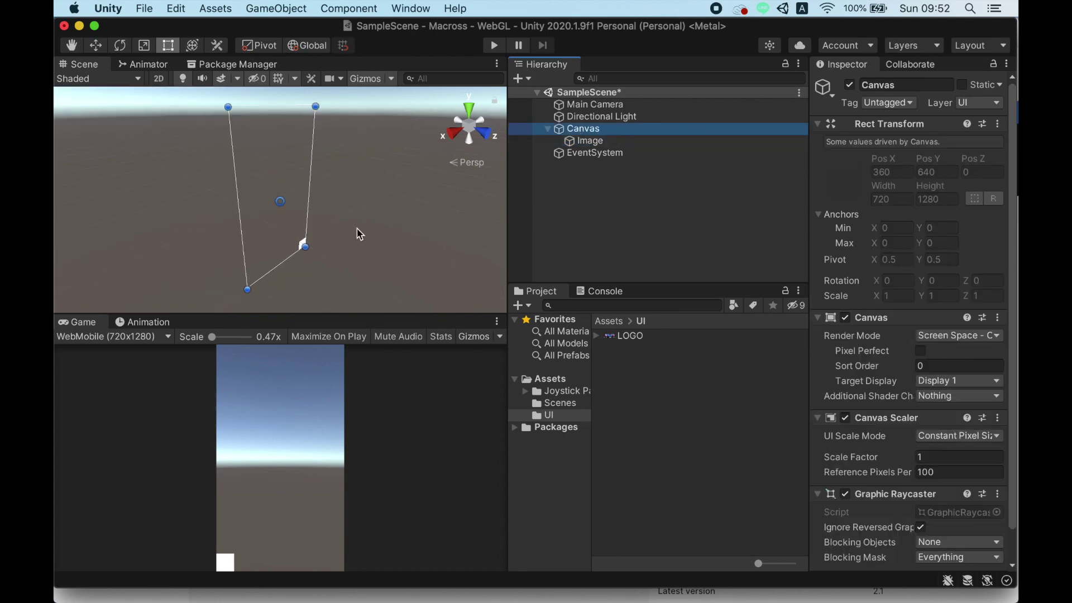
{"action": "mouse_move", "coordinate": [331, 240]}
{"action": "left_mouse_down", "text": "alt"}
{"action": "mouse_move", "coordinate": [335, 251]}
{"action": "mouse_move", "coordinate": [187, 94]}
{"action": "left_mouse_up", "text": "alt"}
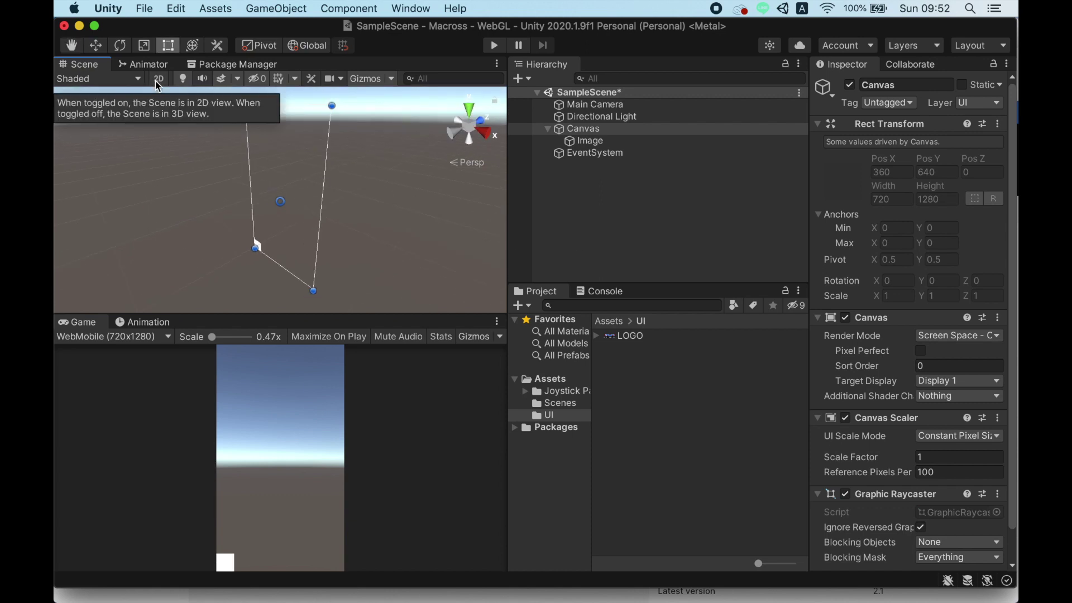
{"action": "left_click", "coordinate": [162, 81]}
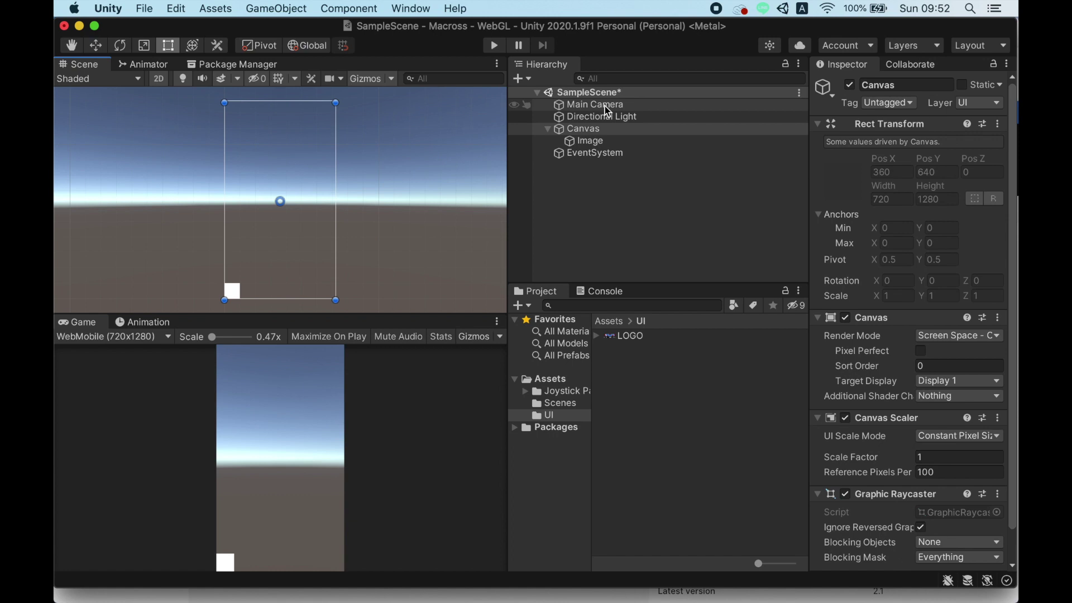
Set the Canvas Scaler's UI Scale Mode to Scale With Screen Size.
{"action": "left_click", "coordinate": [584, 129]}
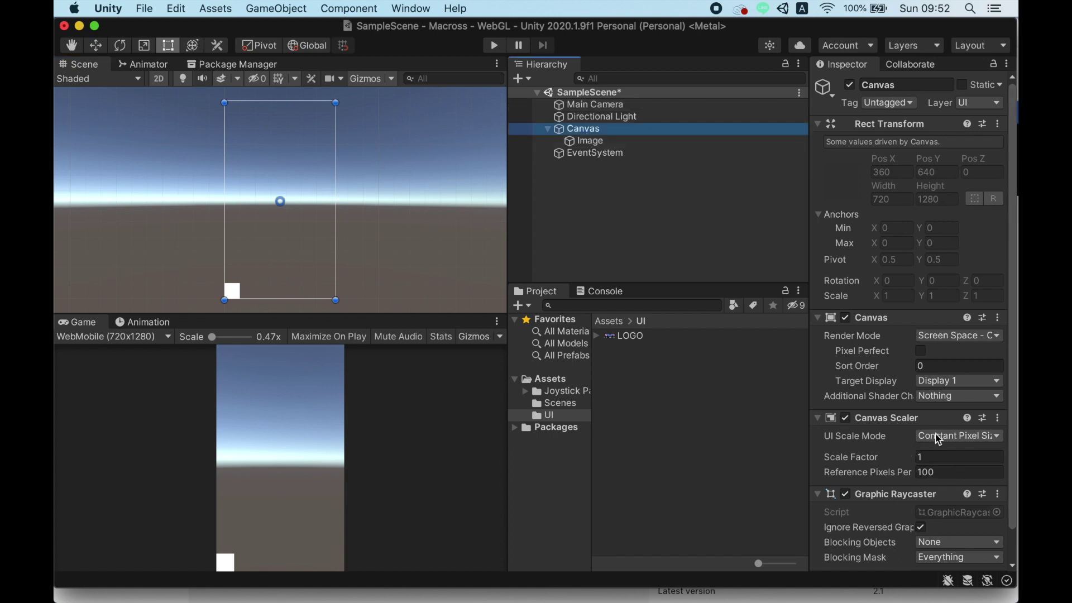
{"action": "scroll", "coordinate": [884, 386], "scroll_direction": "down", "scroll_amount": 2}
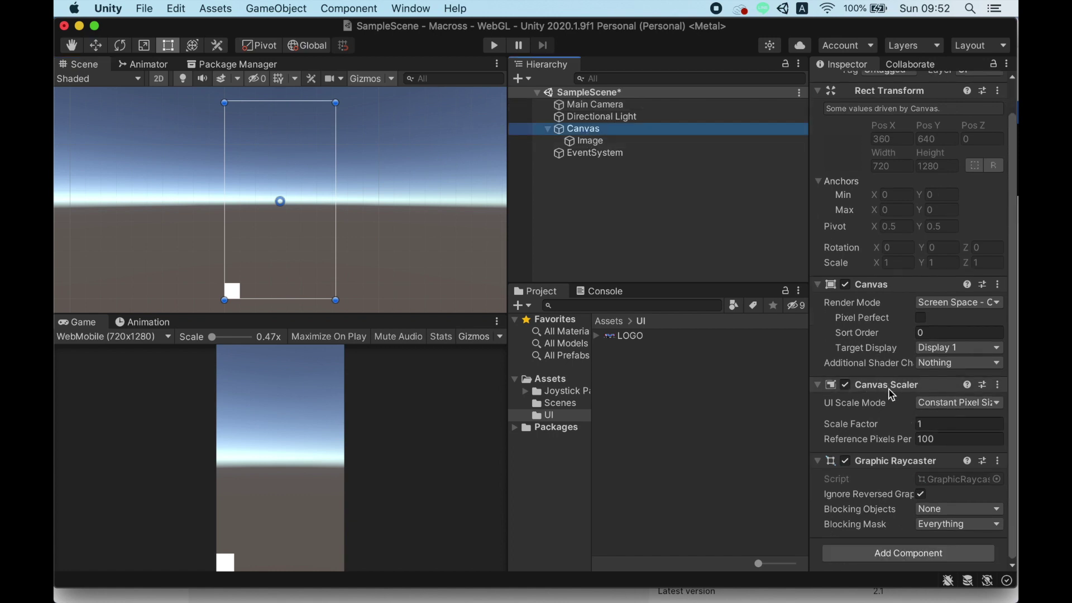
{"action": "left_click", "coordinate": [959, 403]}
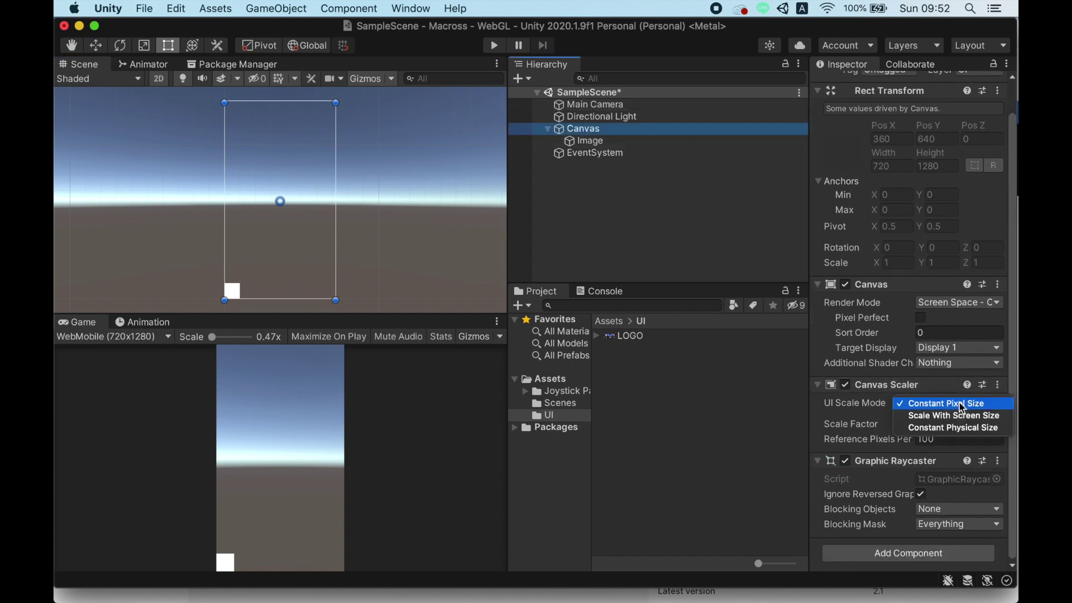
{"action": "left_click", "coordinate": [926, 416]}
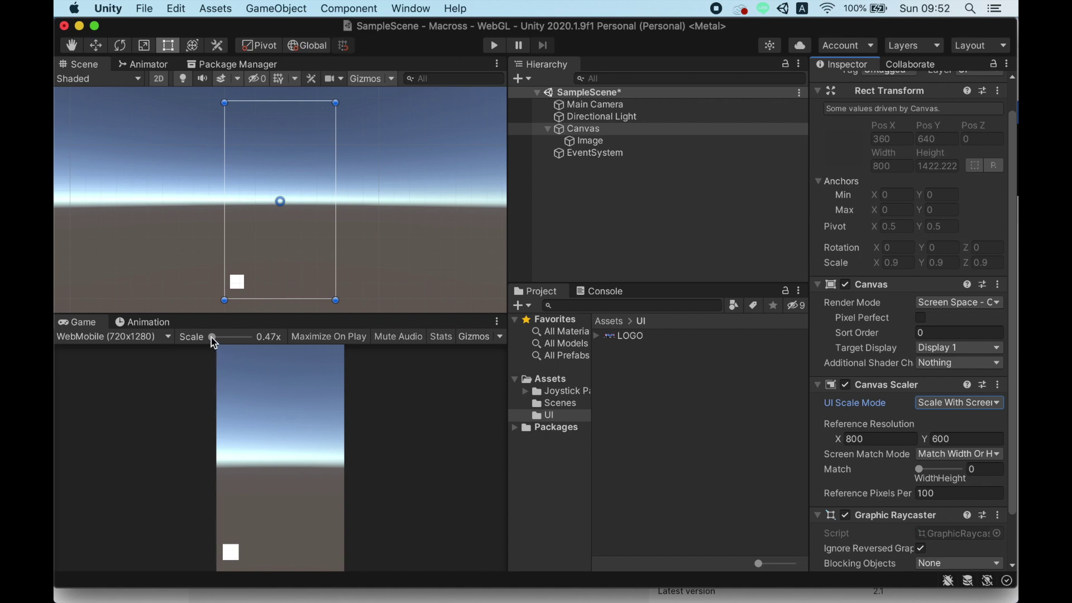
Preview the Game view at 5:4, then return it to WebMobile (720x1280).
{"action": "left_click", "coordinate": [165, 338]}
{"action": "left_click", "coordinate": [124, 401]}
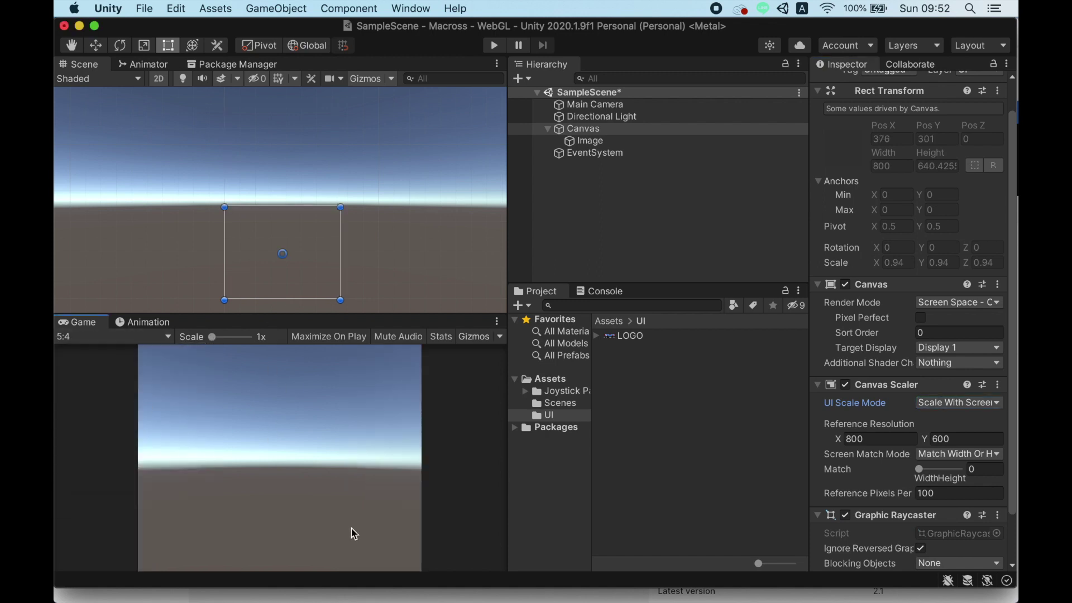
{"action": "left_click", "coordinate": [154, 339]}
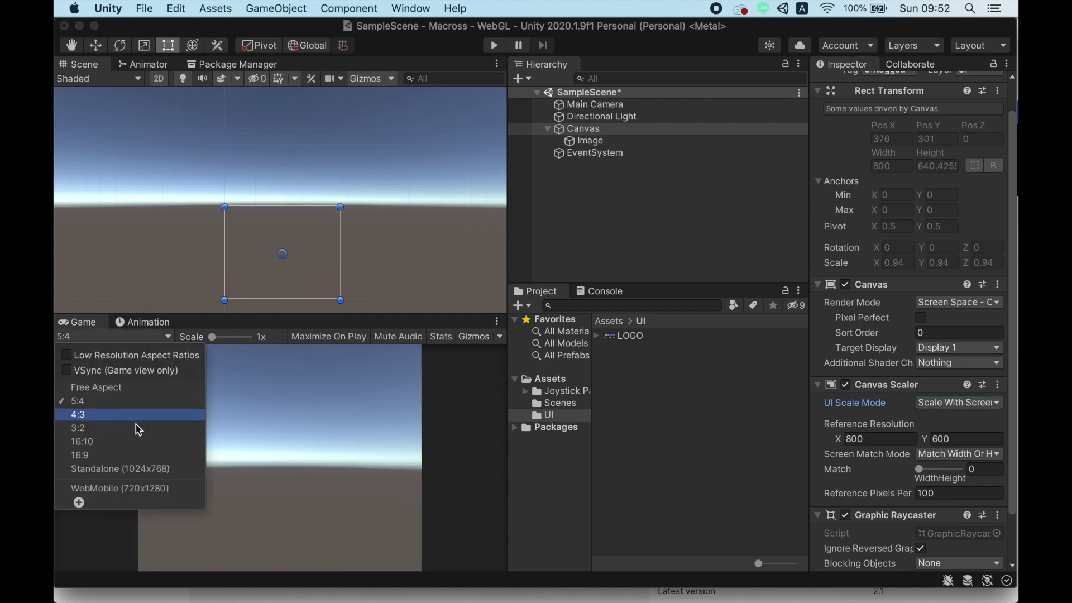
{"action": "left_click", "coordinate": [139, 487]}
{"action": "left_click", "coordinate": [603, 140]}
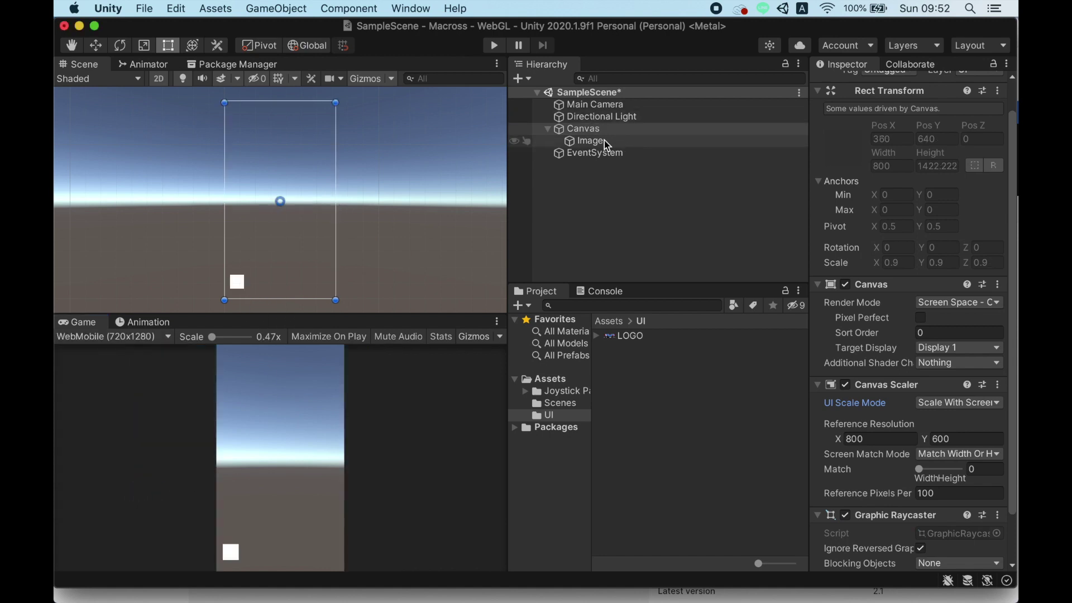
Move the white square up near the top of the canvas and centre it horizontally.
{"action": "left_click", "coordinate": [96, 45]}
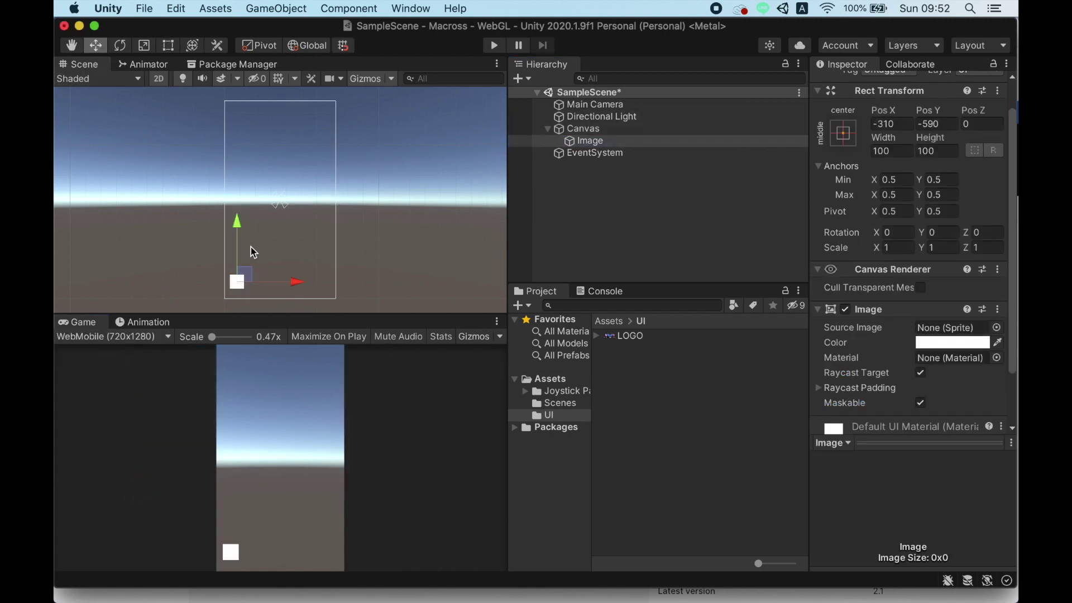
{"action": "mouse_move", "coordinate": [238, 219]}
{"action": "left_mouse_down"}
{"action": "mouse_move", "coordinate": [257, 47]}
{"action": "mouse_move", "coordinate": [262, 101]}
{"action": "left_mouse_up"}
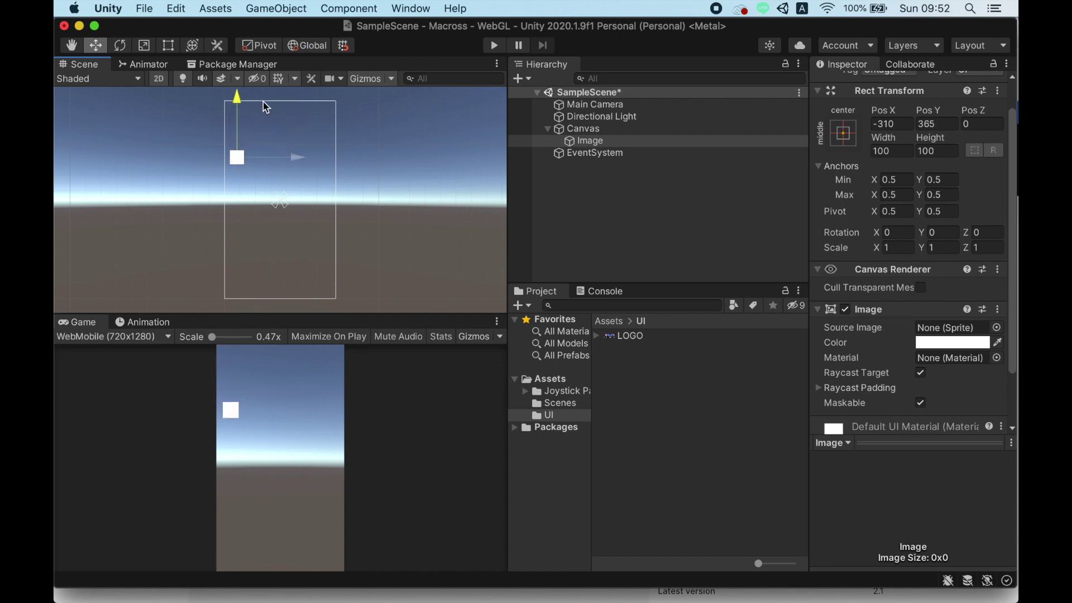
{"action": "left_click_drag", "start_coordinate": [304, 158], "coordinate": [345, 163]}
{"action": "left_click", "coordinate": [899, 124]}
{"action": "type", "text": "50"}
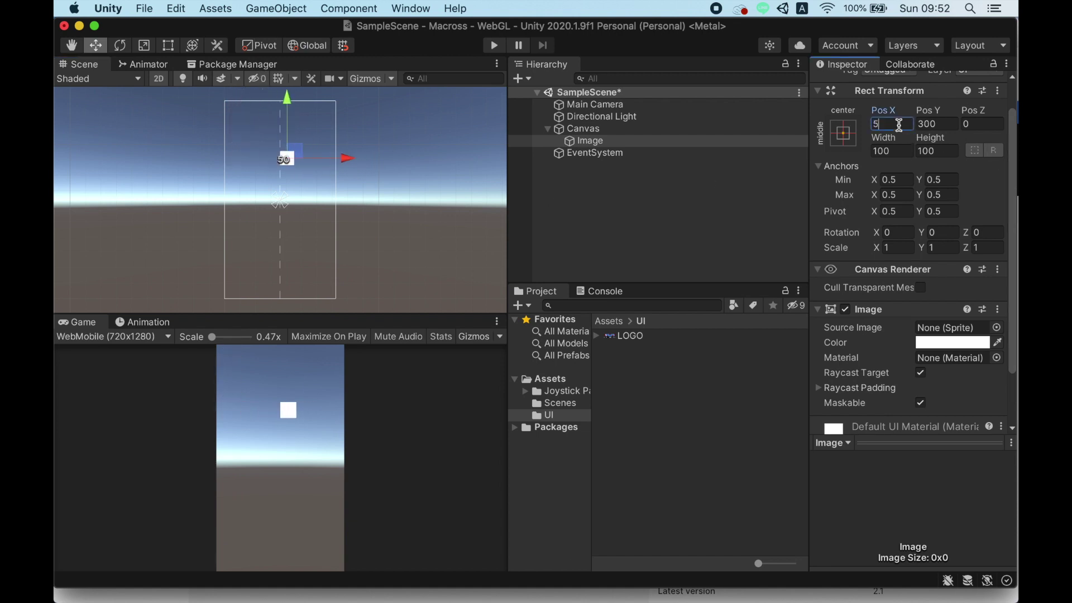
{"action": "left_click_drag", "start_coordinate": [347, 160], "coordinate": [340, 161]}
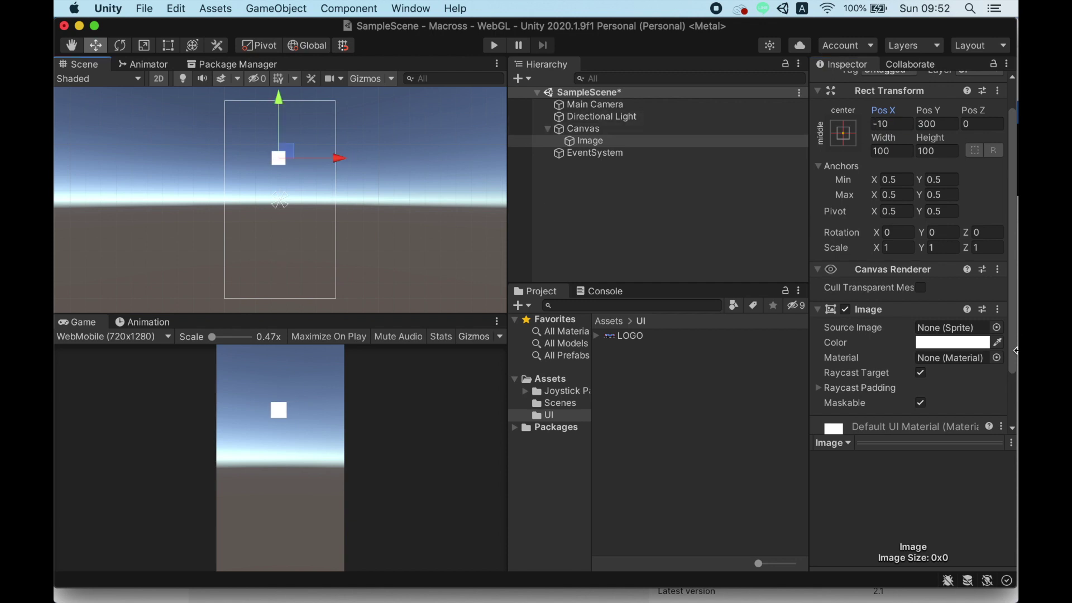
Give the image the LOGO sprite as Source Image, sized 600×315.
{"action": "left_click", "coordinate": [997, 328]}
{"action": "double_click", "coordinate": [959, 459]}
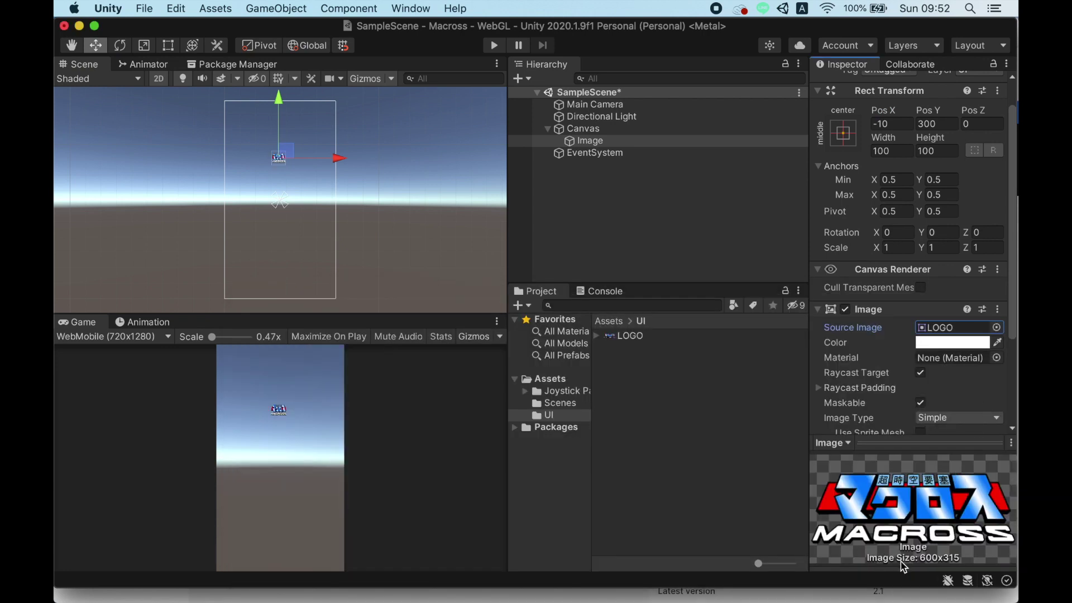
{"action": "left_click", "coordinate": [891, 151]}
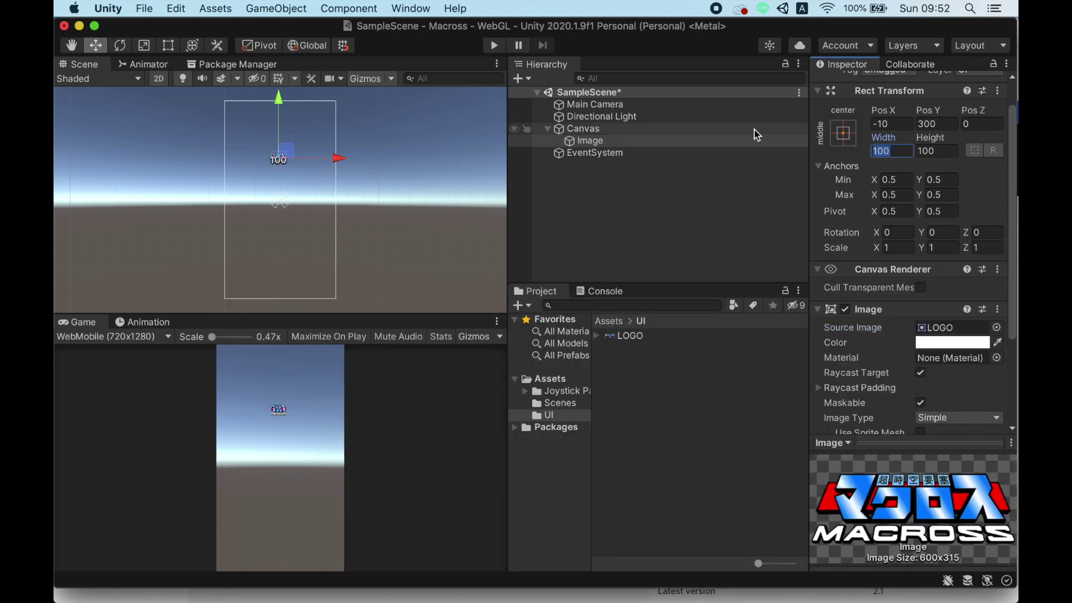
{"action": "type", "text": "600"}
{"action": "key", "text": "Tab"}
{"action": "type", "text": "3"}
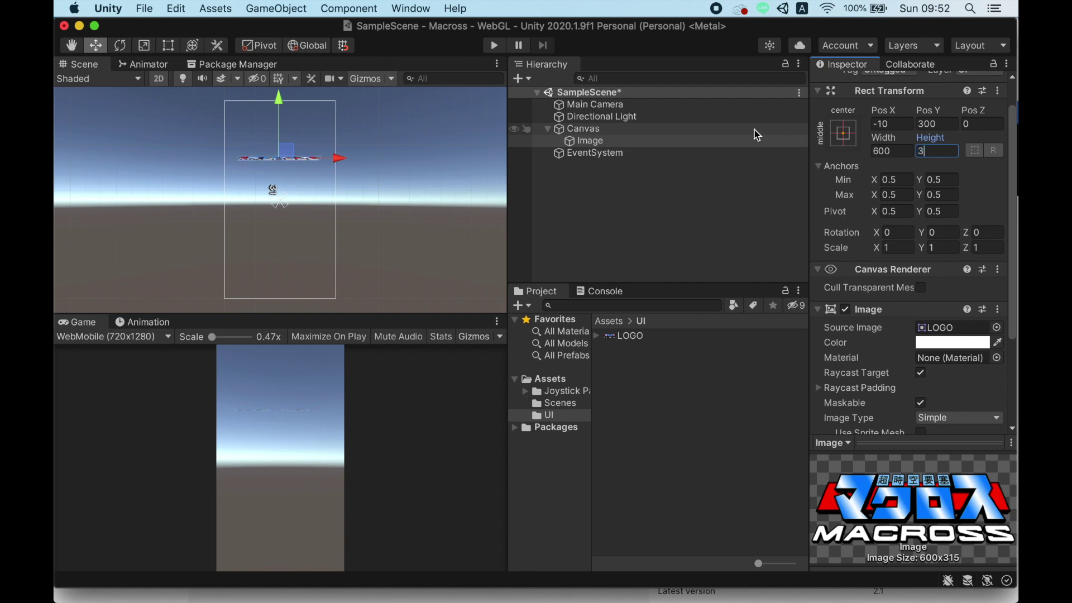
{"action": "type", "text": "155"}
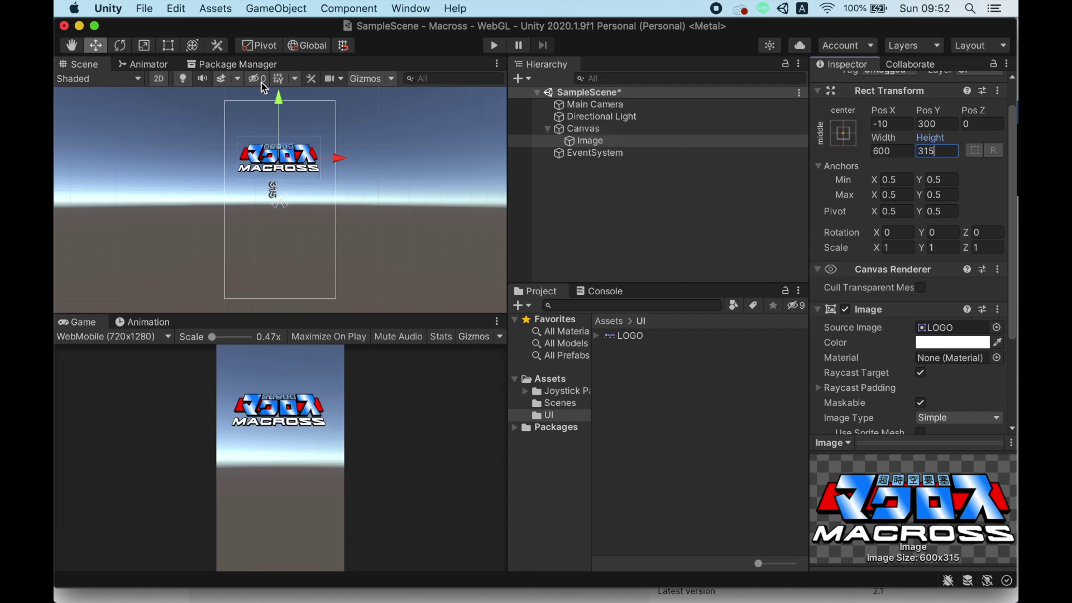
Fine-tune the logo's position to about -5, 257 and rename the object Logo.
{"action": "left_click_drag", "start_coordinate": [283, 102], "coordinate": [282, 108]}
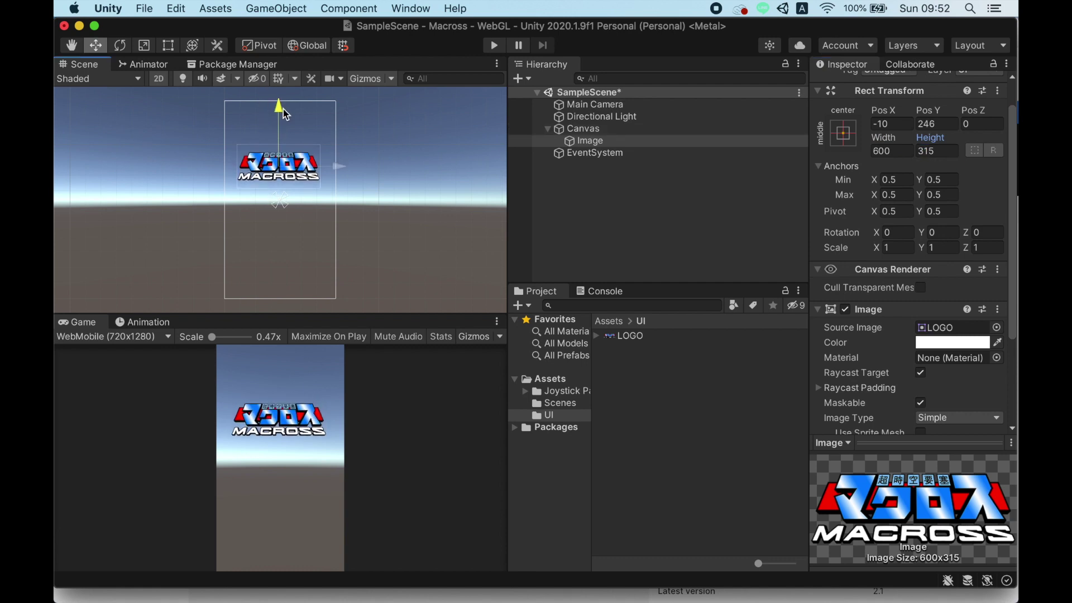
{"action": "left_click_drag", "start_coordinate": [337, 165], "coordinate": [340, 163]}
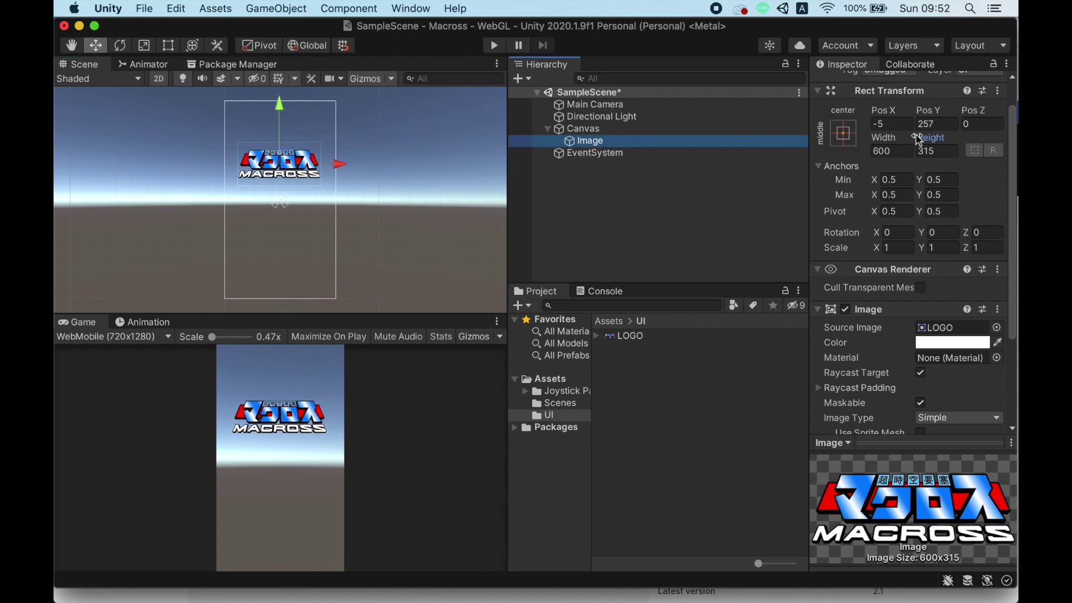
{"action": "scroll", "coordinate": [905, 128], "scroll_direction": "up", "scroll_amount": 2}
{"action": "left_click", "coordinate": [915, 88]}
{"action": "type", "text": "Logo"}
{"action": "key", "text": "Return"}
{"action": "left_click", "coordinate": [578, 129]}
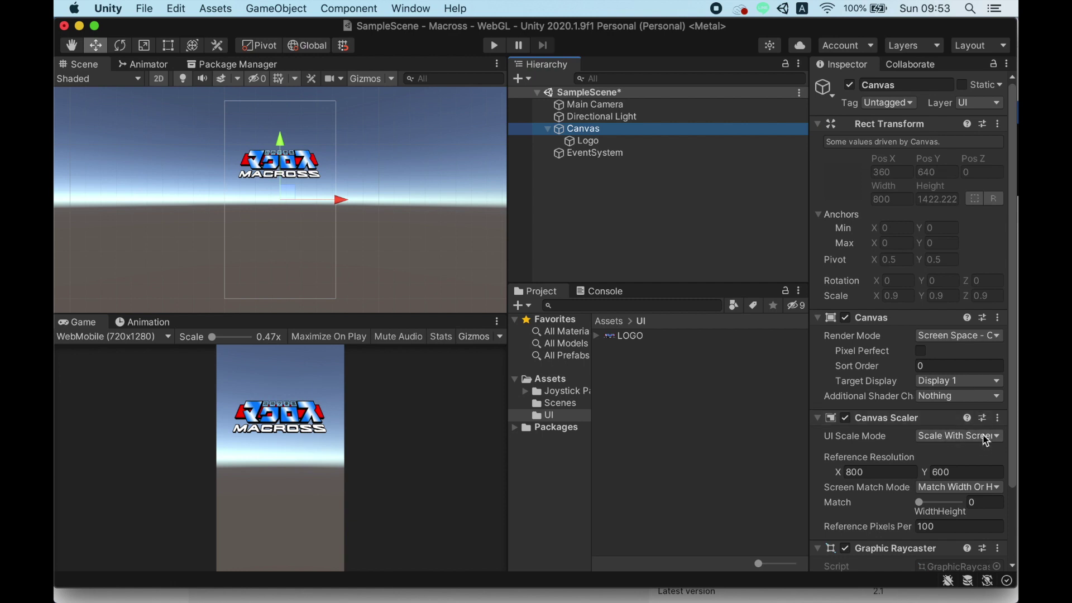
Preview the Game view at 16:9, then return it to WebMobile (720x1280).
{"action": "left_click", "coordinate": [165, 336]}
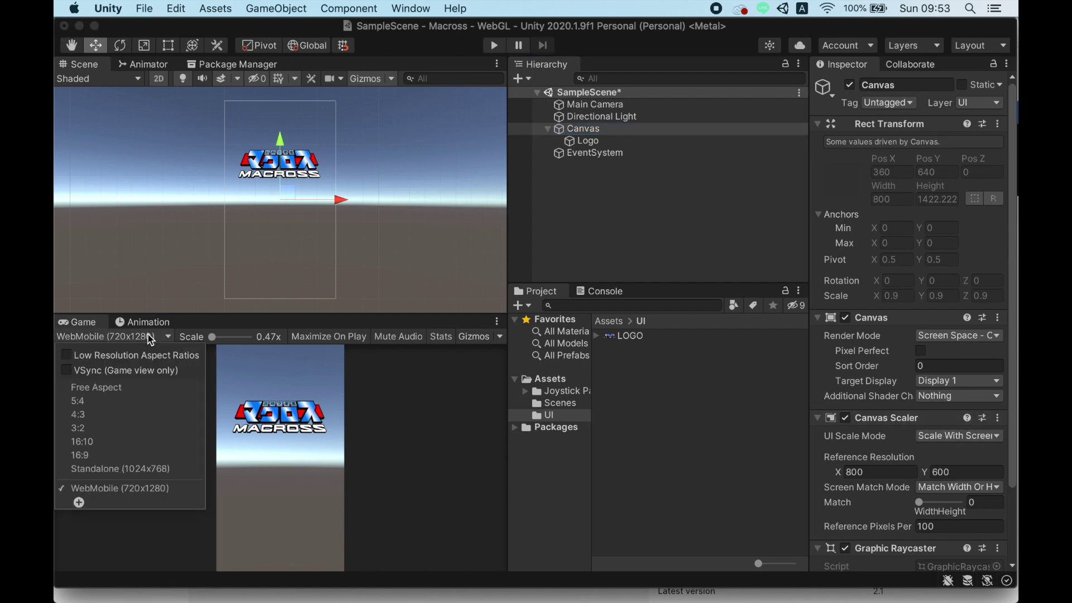
{"action": "left_click", "coordinate": [106, 453]}
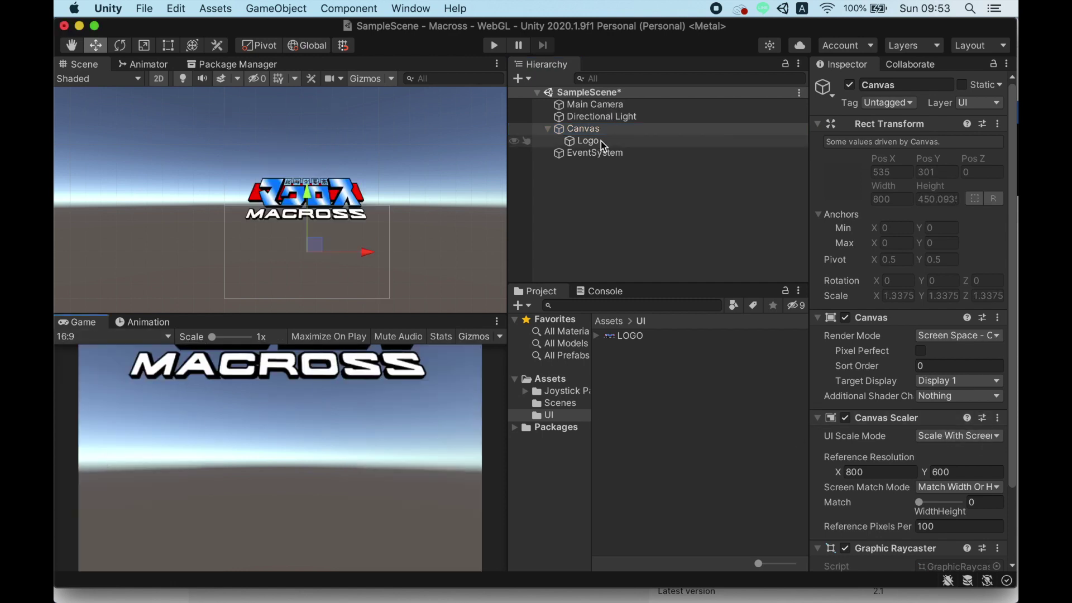
{"action": "left_click", "coordinate": [591, 141]}
{"action": "left_click", "coordinate": [104, 337]}
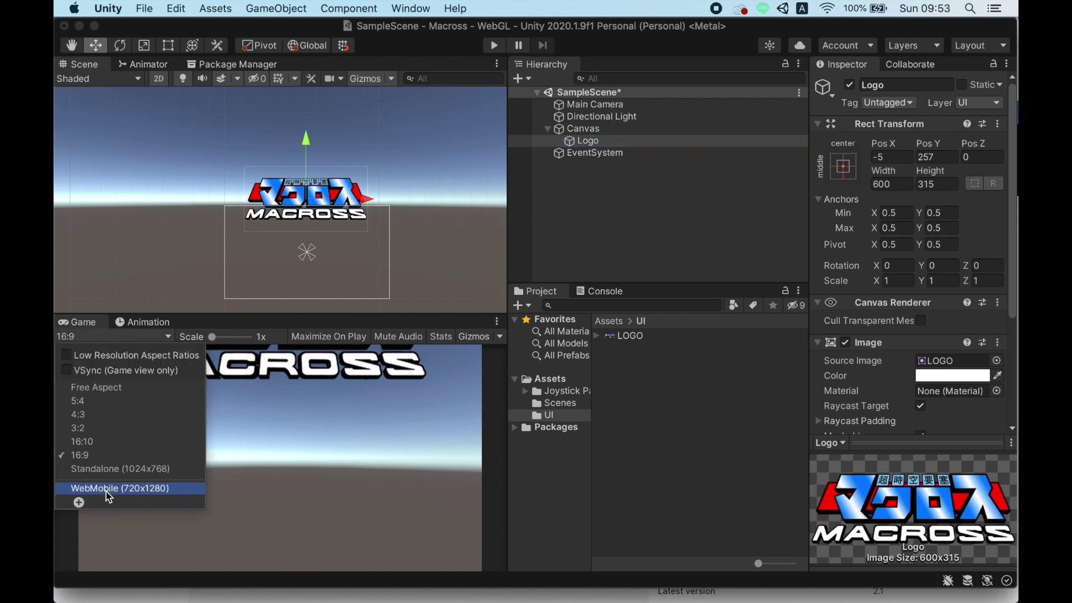
{"action": "left_click", "coordinate": [106, 487]}
Anchor the Logo to the top centre of the canvas.
{"action": "left_click", "coordinate": [611, 142]}
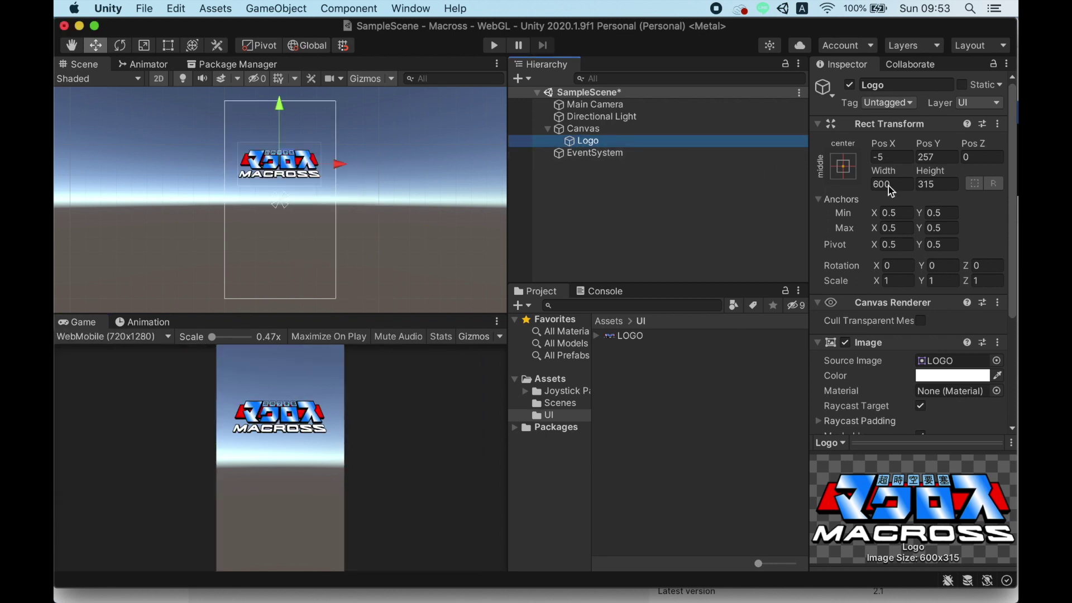
{"action": "left_click", "coordinate": [850, 174]}
{"action": "left_click", "coordinate": [925, 285]}
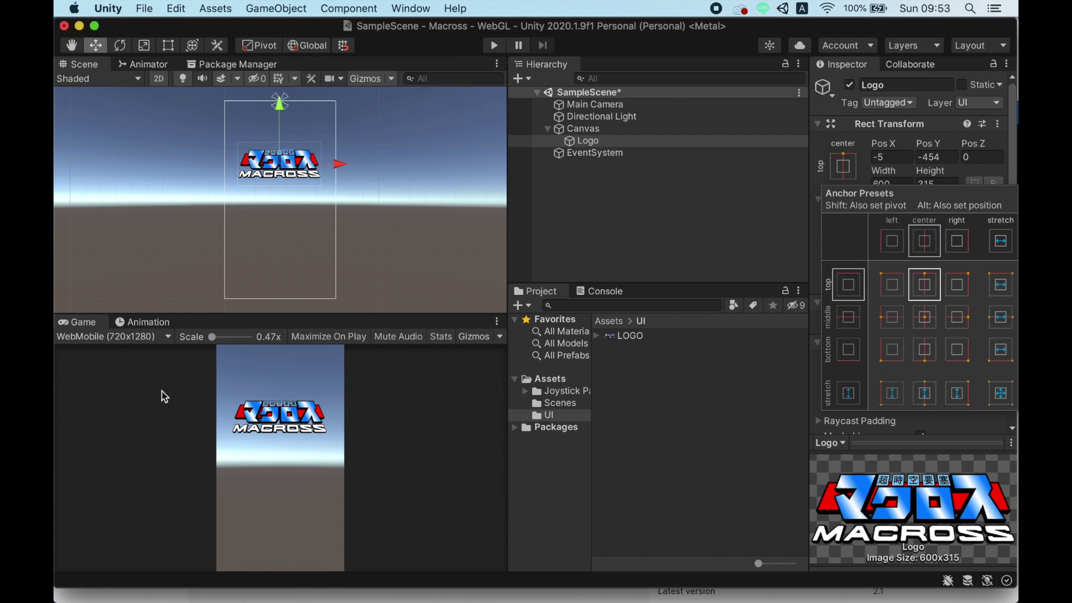
{"action": "left_click", "coordinate": [152, 334]}
Check the logo's placement at 16:9, Standalone (1024x768) and WebMobile (720x1280).
{"action": "left_click", "coordinate": [152, 334]}
{"action": "left_click", "coordinate": [118, 456]}
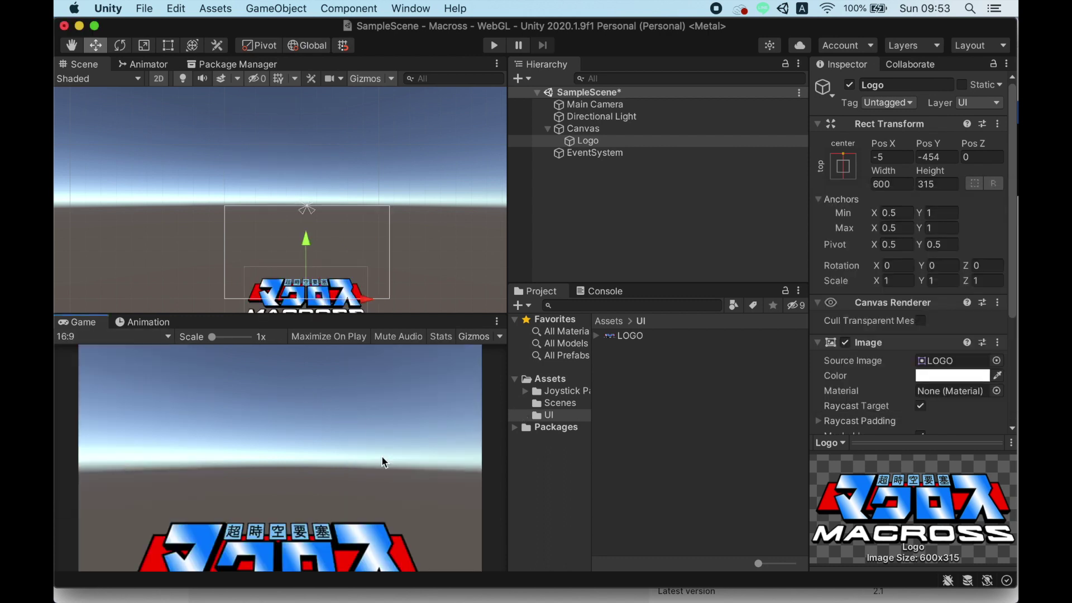
{"action": "left_click", "coordinate": [140, 337]}
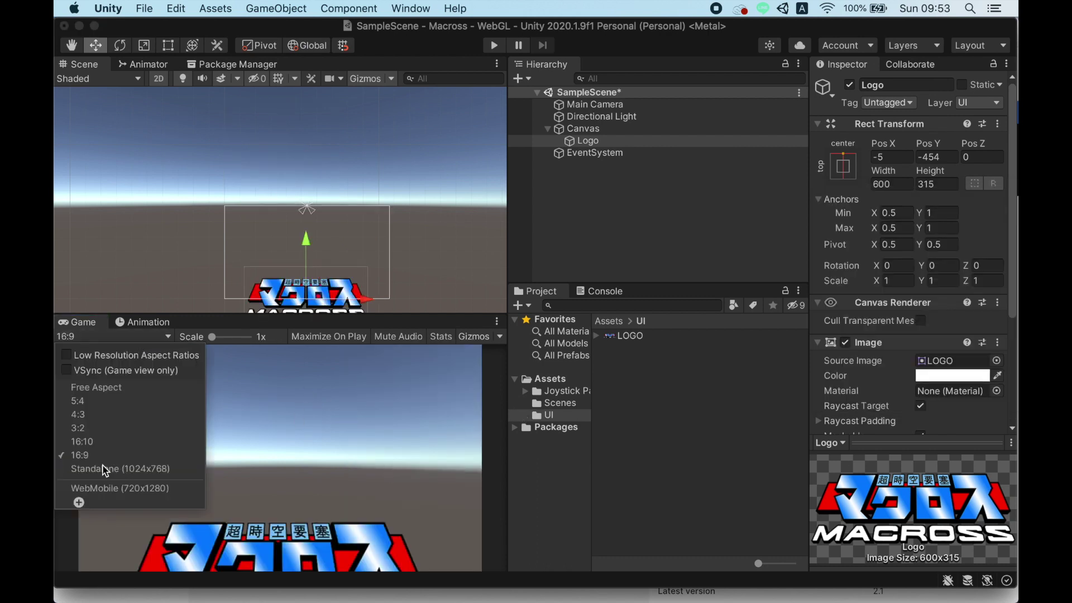
{"action": "left_click", "coordinate": [105, 470]}
{"action": "left_click", "coordinate": [169, 336]}
{"action": "left_click", "coordinate": [143, 490]}
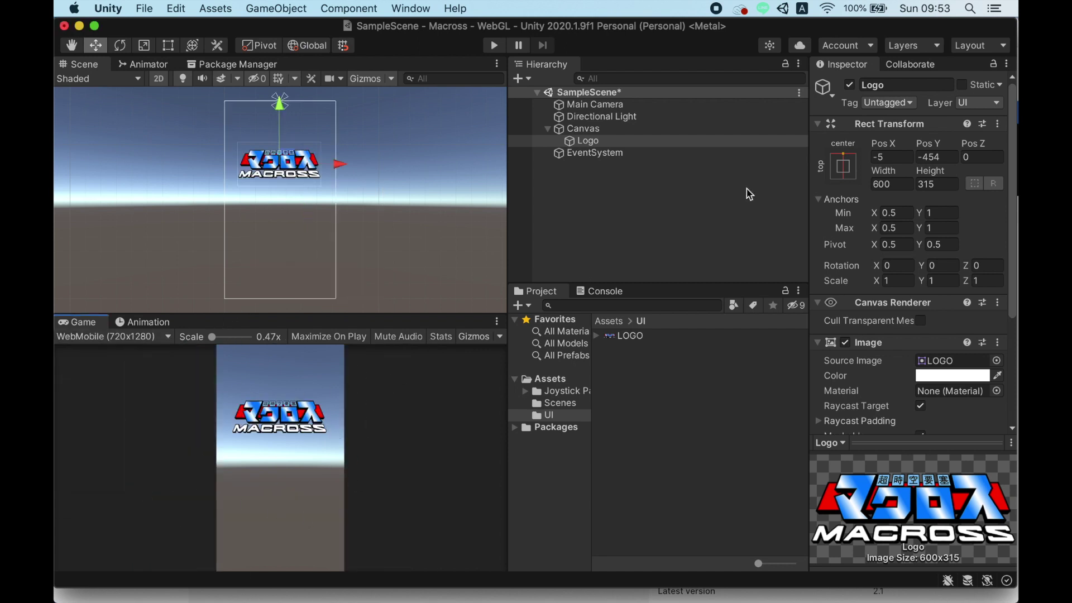
{"action": "left_click", "coordinate": [637, 208]}
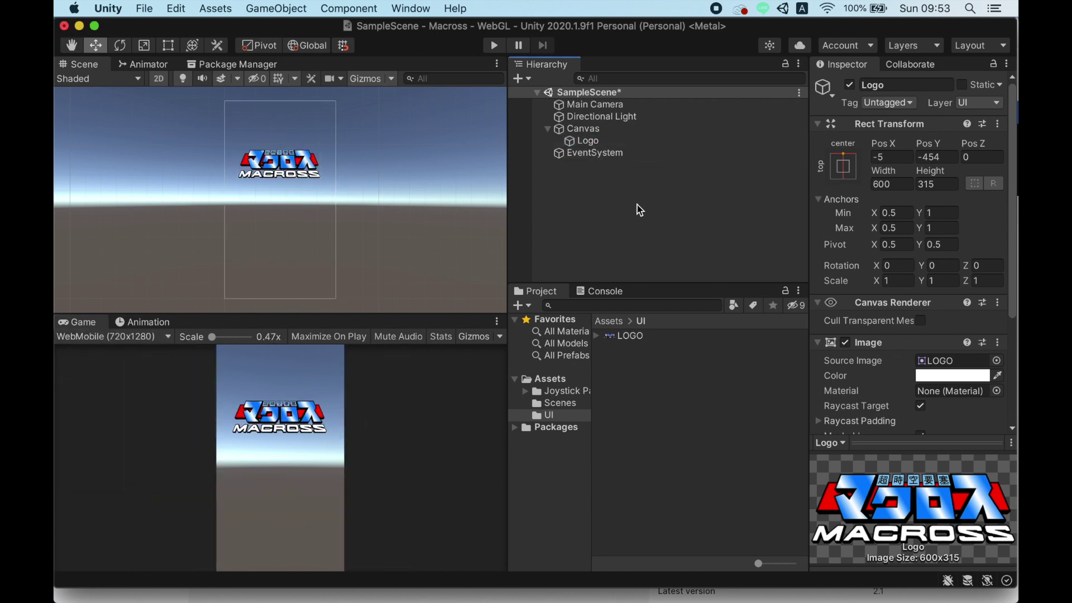
Set the Canvas to Screen Space - Camera with Main Camera assigned, then frame it in the scene.
{"action": "left_click", "coordinate": [583, 128]}
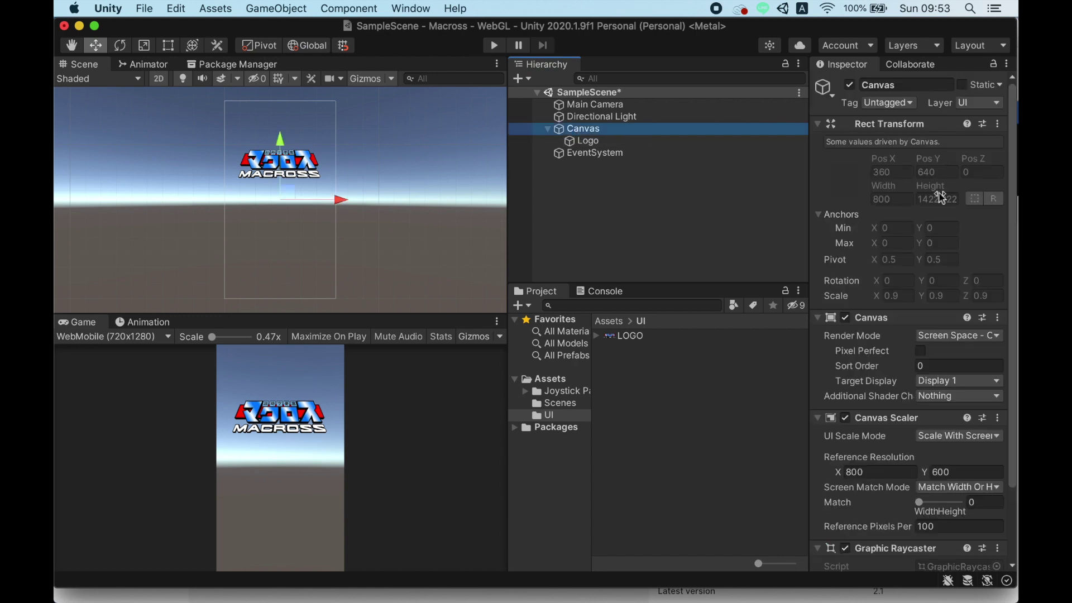
{"action": "left_click", "coordinate": [987, 341]}
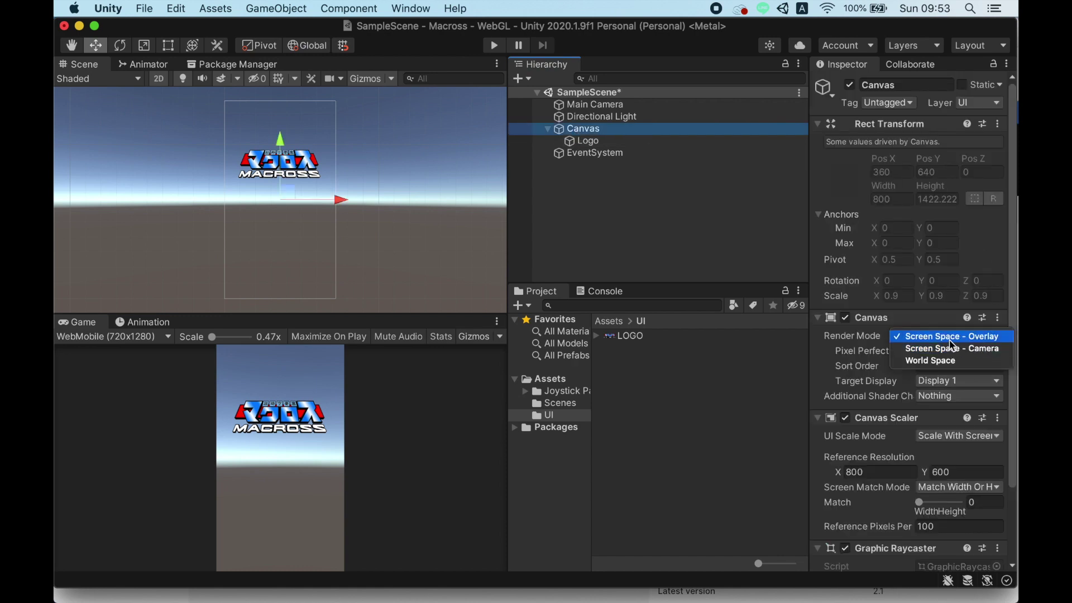
{"action": "left_click", "coordinate": [983, 354]}
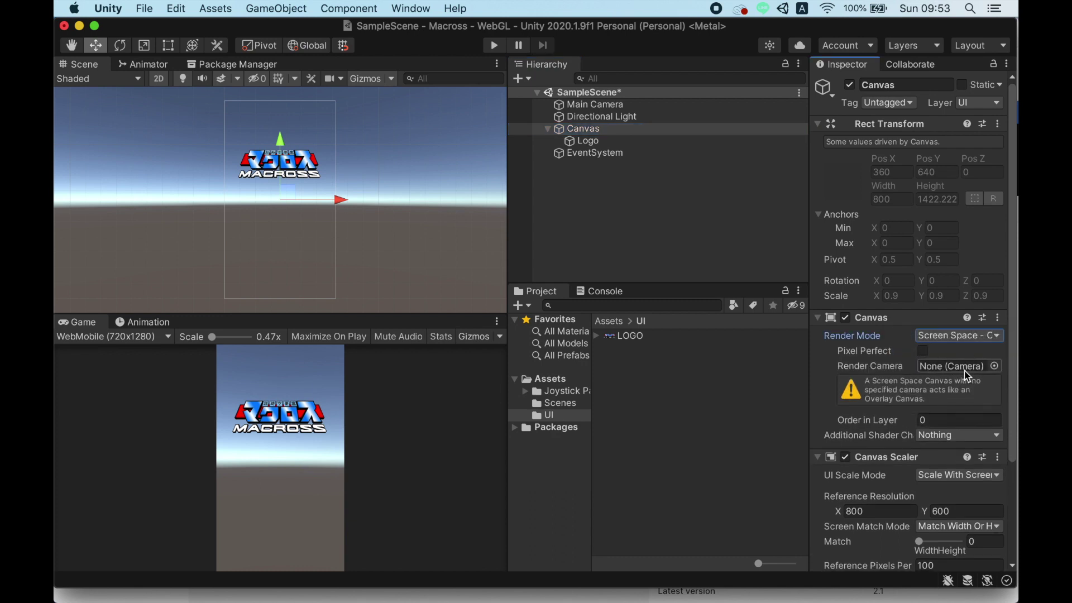
{"action": "left_click_drag", "start_coordinate": [578, 106], "coordinate": [954, 366]}
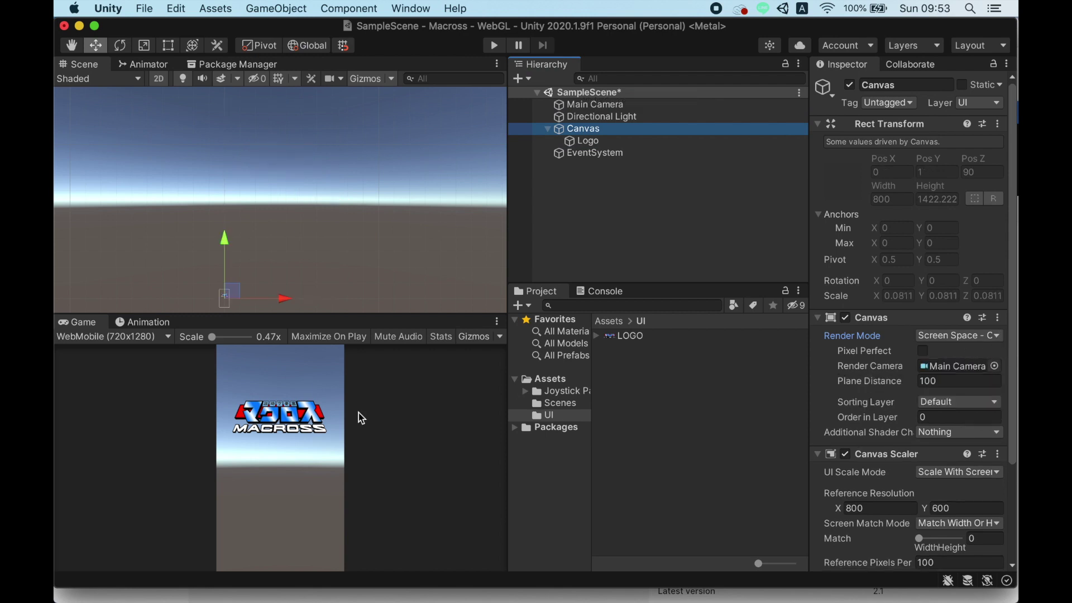
{"action": "double_click", "coordinate": [598, 134]}
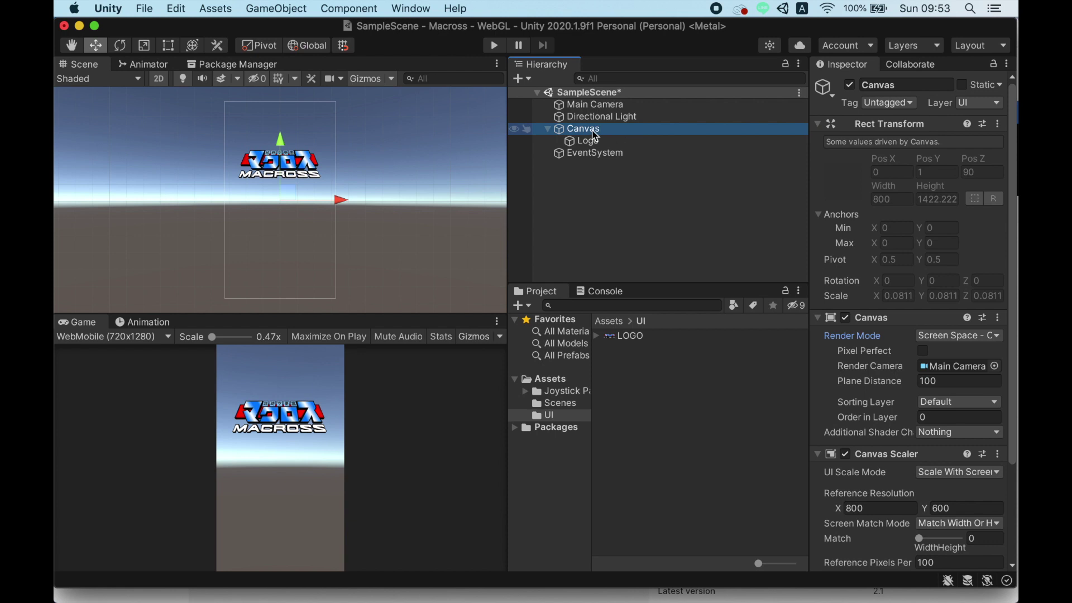
Set Main Camera's Clear Flags to Solid Color with a black (0,0,0) background.
{"action": "left_click", "coordinate": [607, 105]}
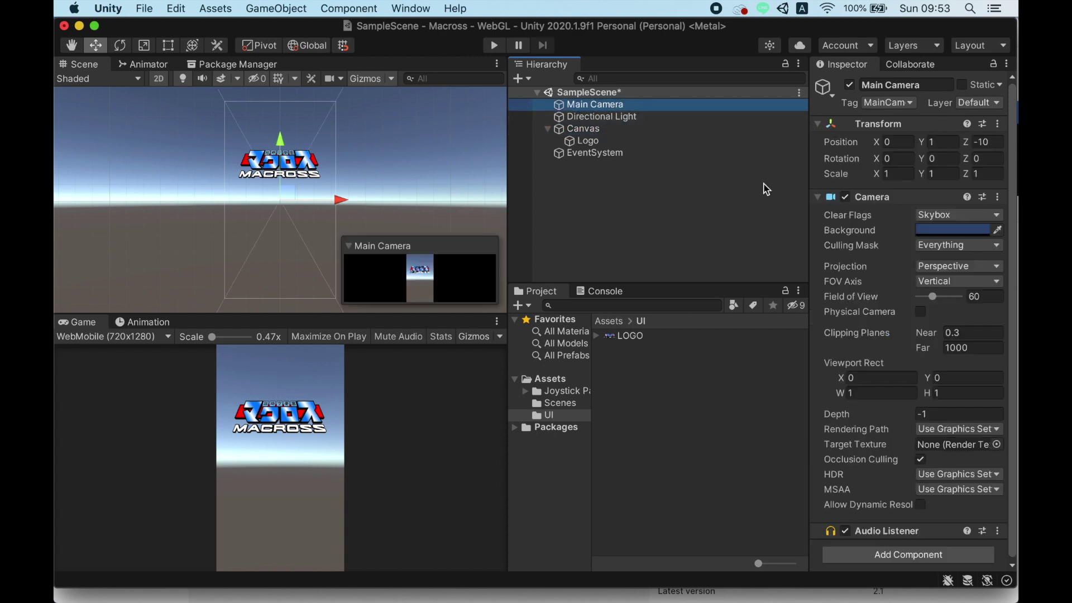
{"action": "left_click", "coordinate": [956, 215]}
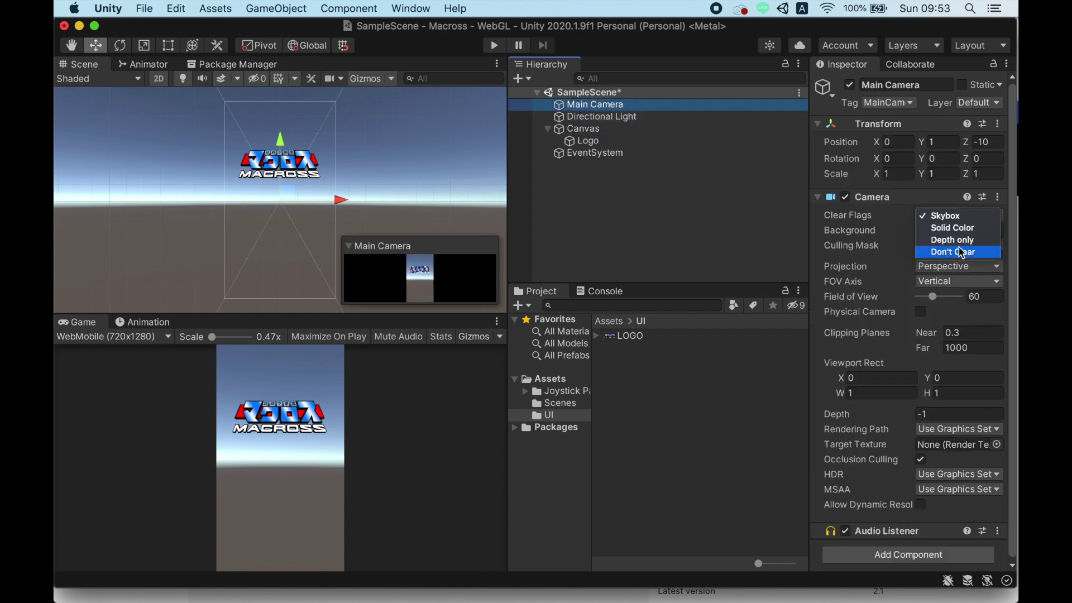
{"action": "left_click", "coordinate": [970, 230]}
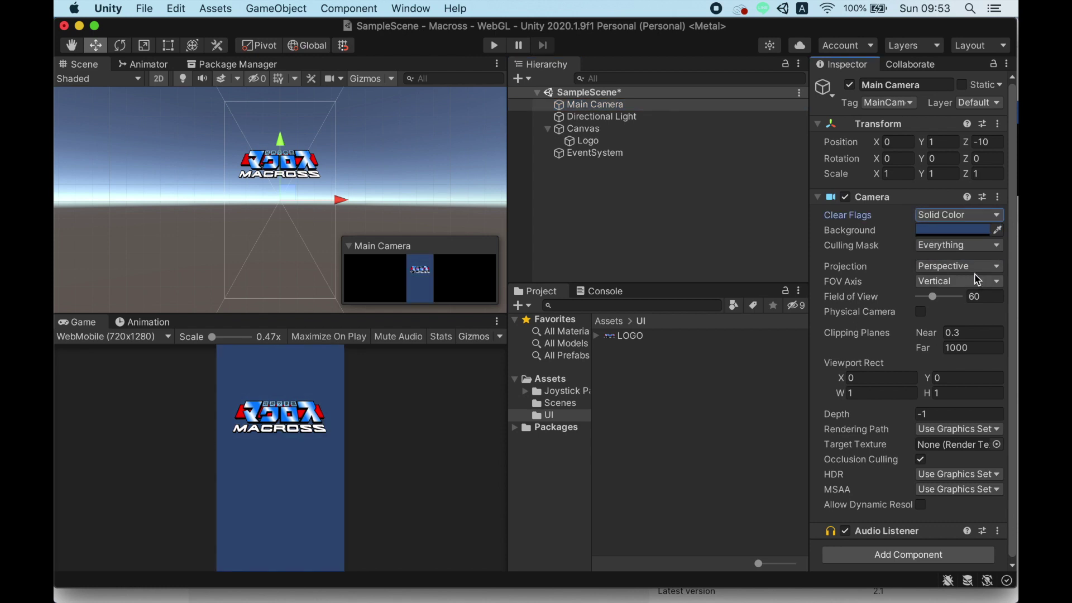
{"action": "left_click", "coordinate": [952, 231]}
{"action": "left_click_drag", "start_coordinate": [922, 376], "coordinate": [873, 452]}
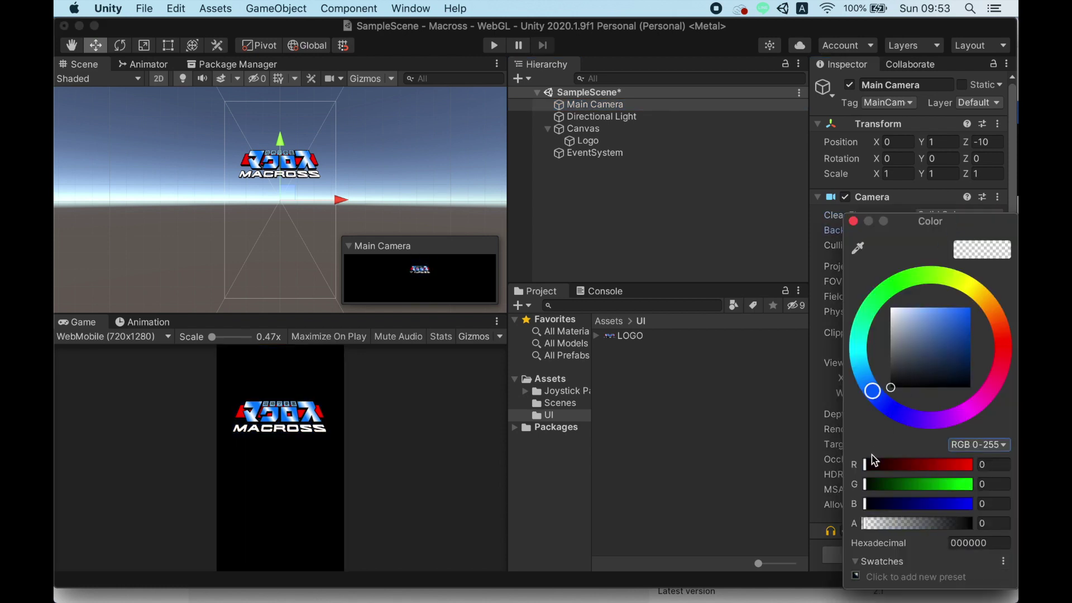
{"action": "left_click", "coordinate": [406, 448]}
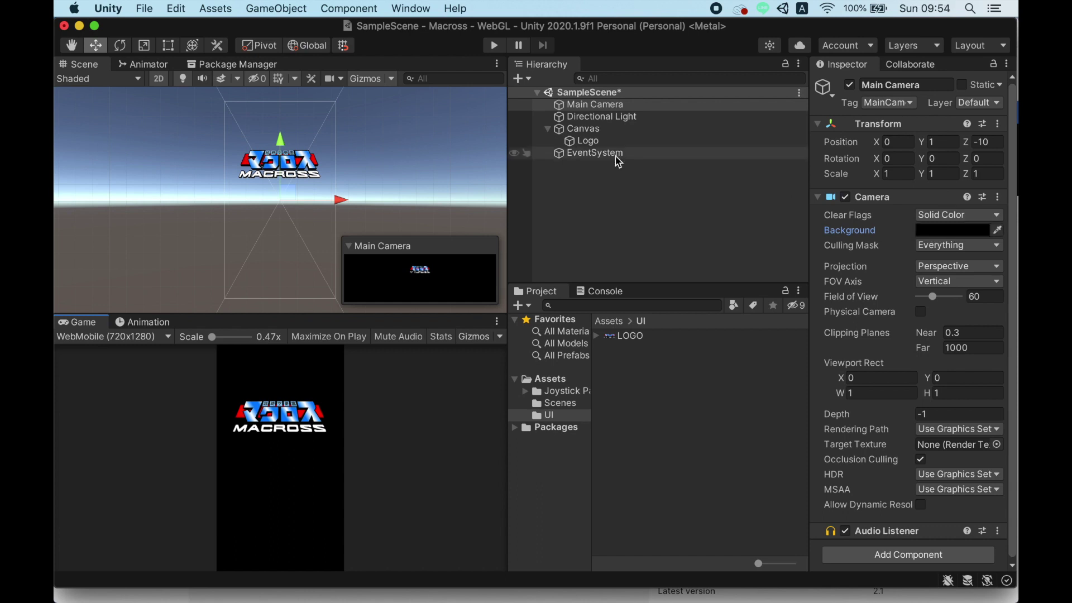
{"action": "left_click", "coordinate": [592, 130]}
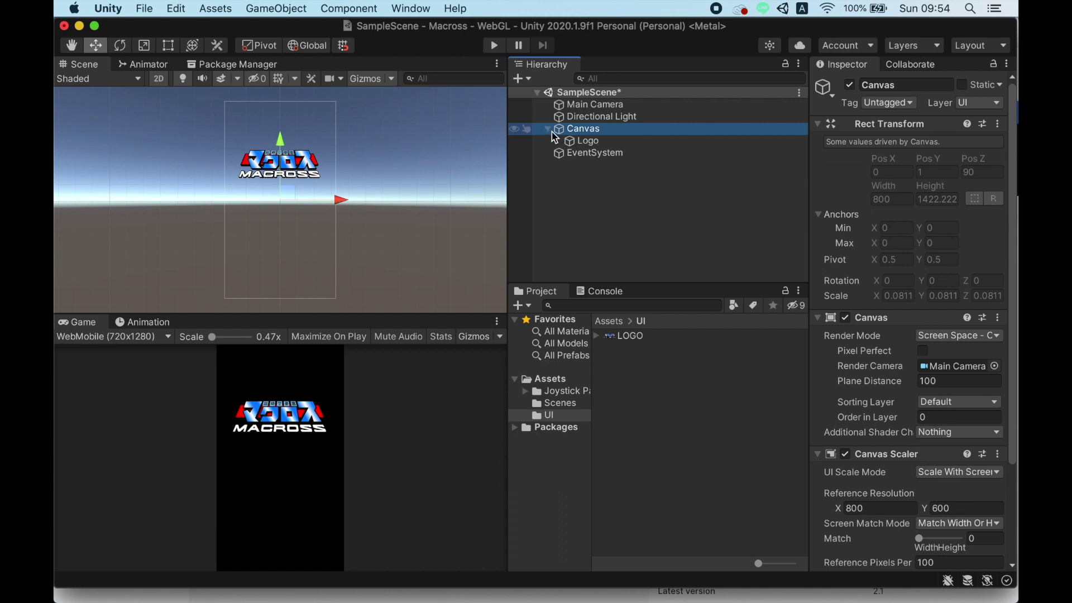
{"action": "right_click", "coordinate": [593, 137]}
Add a UI Button to the Canvas and stretch it to about 600×110 with the Rect tool.
{"action": "mouse_move", "coordinate": [669, 379]}
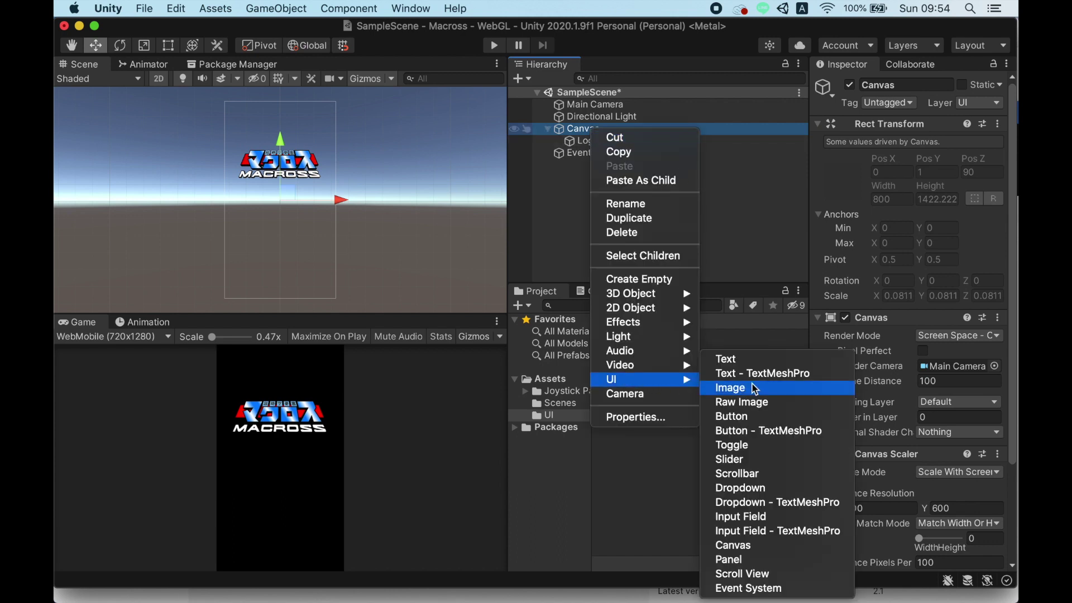
{"action": "left_click", "coordinate": [814, 436]}
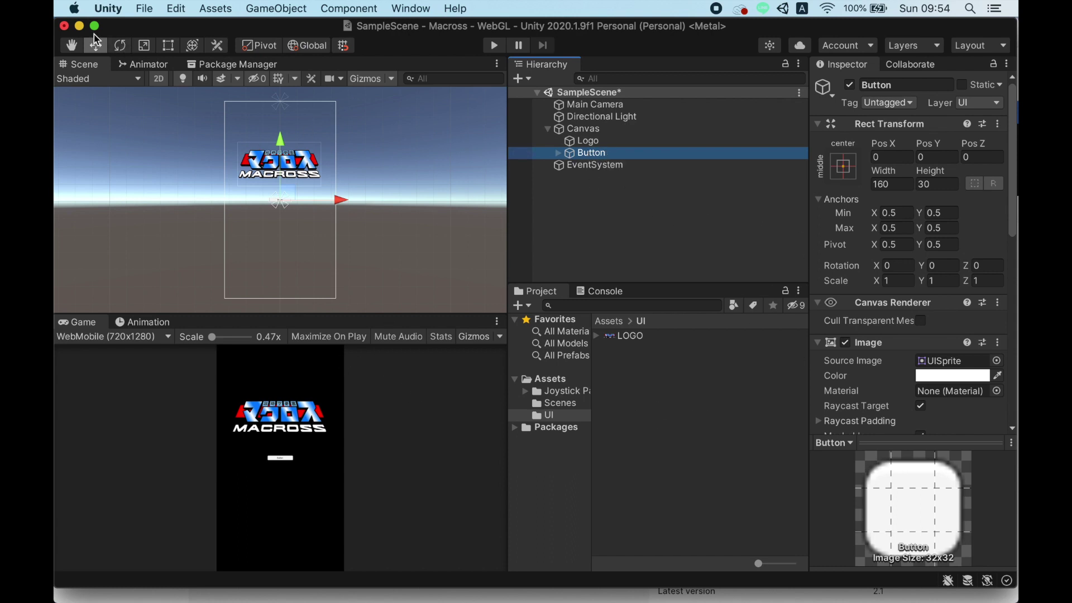
{"action": "left_click", "coordinate": [168, 45]}
{"action": "key", "text": "f"}
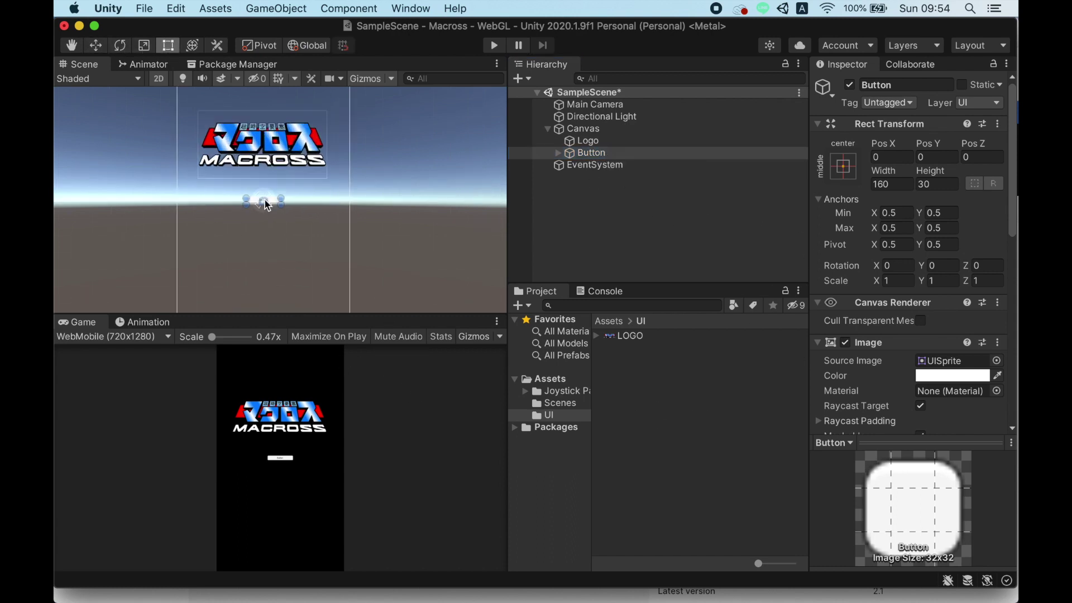
{"action": "left_click_drag", "start_coordinate": [237, 195], "coordinate": [155, 180]}
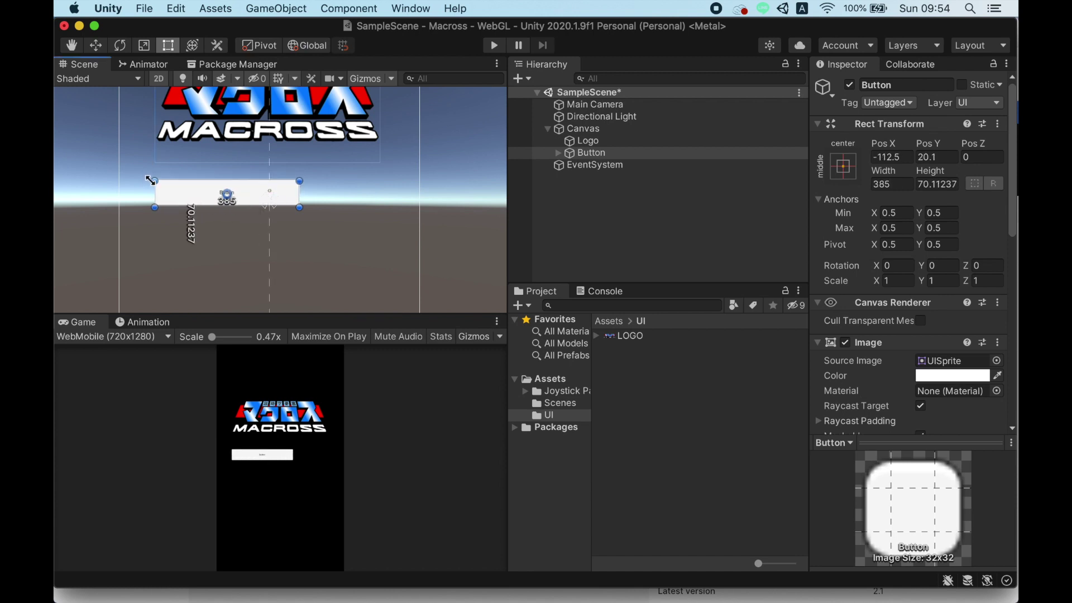
{"action": "left_click_drag", "start_coordinate": [300, 208], "coordinate": [381, 222]}
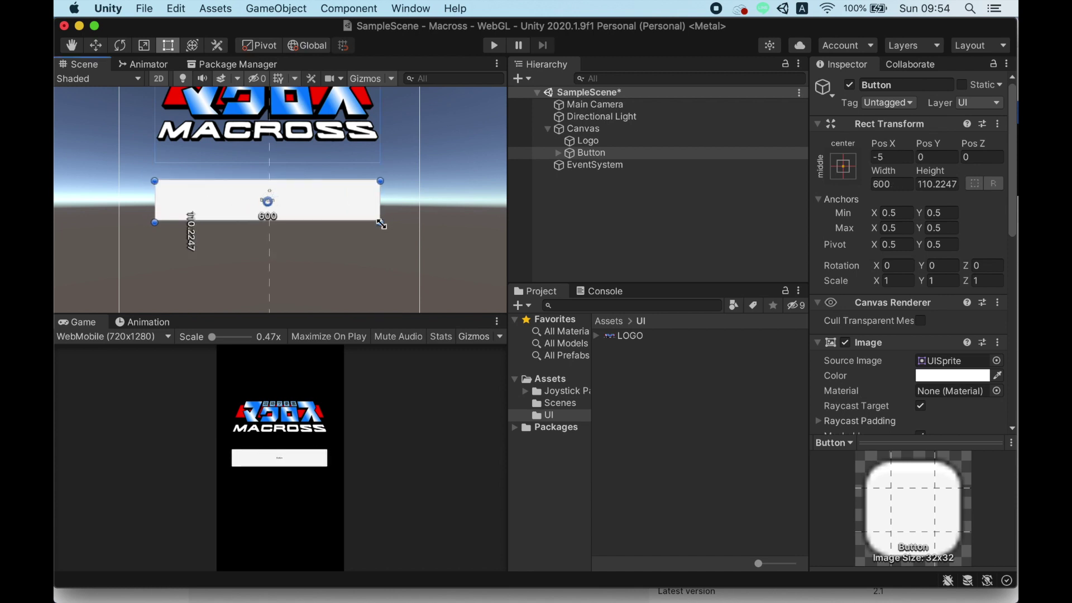
{"action": "scroll", "coordinate": [414, 259], "scroll_direction": "down", "scroll_amount": 3}
{"action": "left_click", "coordinate": [557, 152]}
Change the button label to 'Tap to Start!' with Best Fit enabled and white text.
{"action": "left_click", "coordinate": [596, 164]}
{"action": "left_click", "coordinate": [878, 377]}
{"action": "type", "text": "Tap to Start!"}
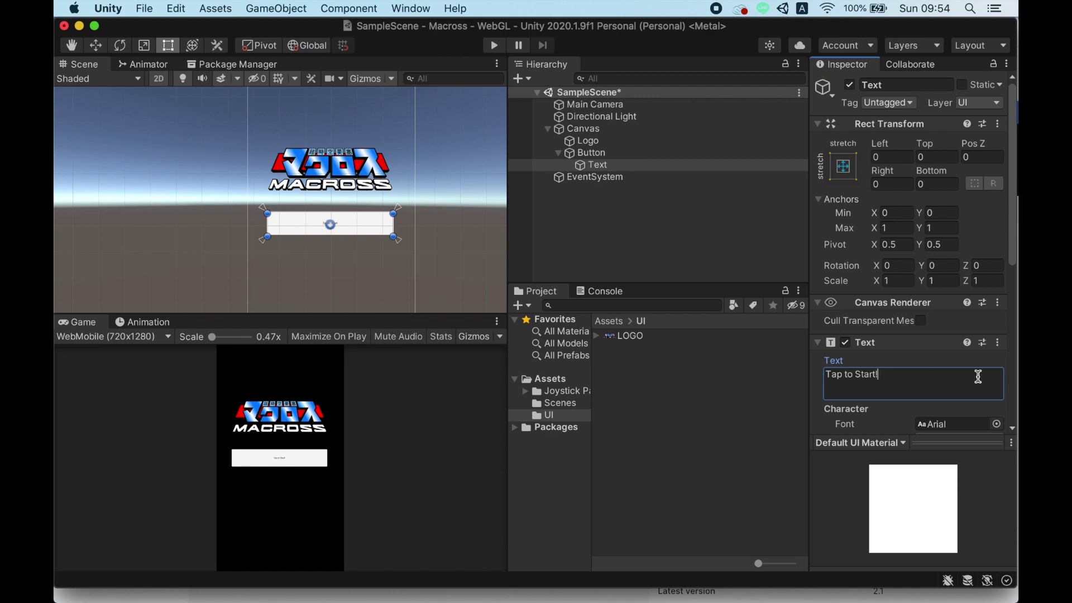
{"action": "scroll", "coordinate": [935, 370], "scroll_direction": "down", "scroll_amount": 3}
{"action": "scroll", "coordinate": [935, 371], "scroll_direction": "down", "scroll_amount": 2}
{"action": "left_click", "coordinate": [922, 345]}
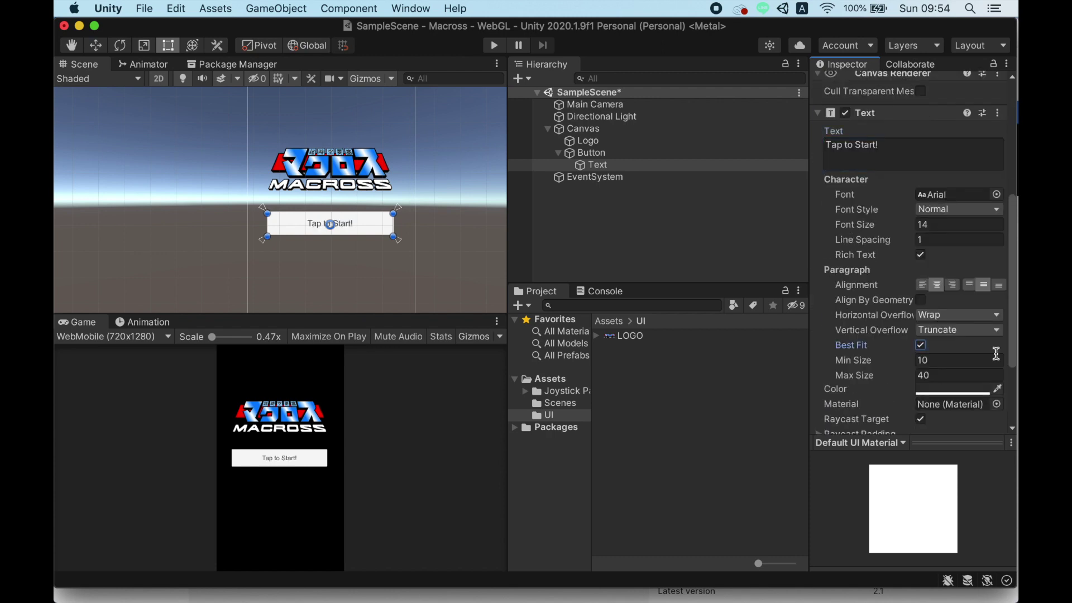
{"action": "left_click", "coordinate": [949, 394]}
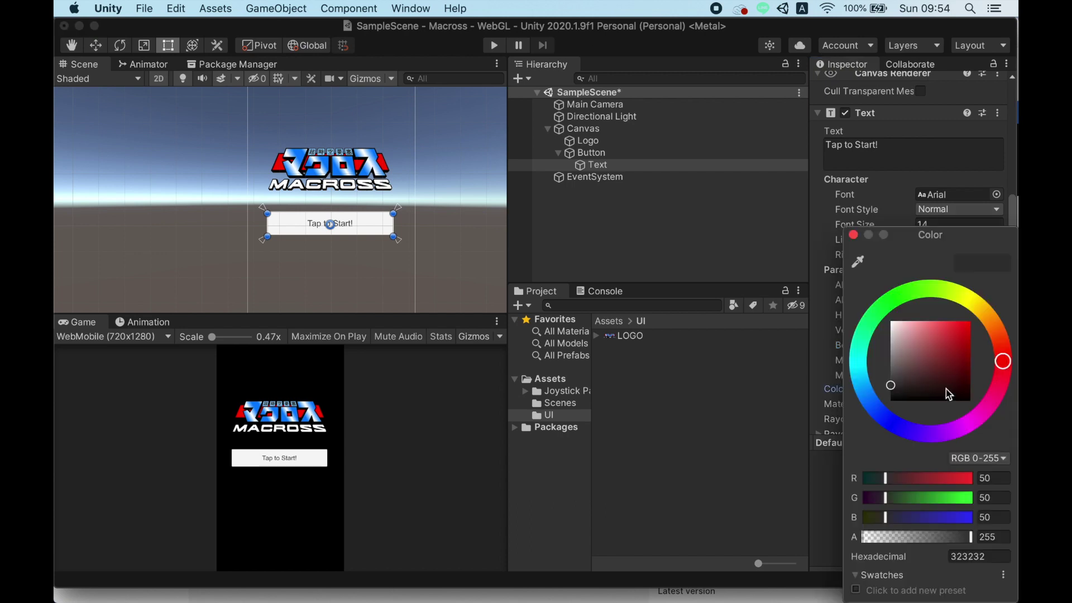
{"action": "left_click", "coordinate": [911, 353]}
{"action": "left_click", "coordinate": [860, 241]}
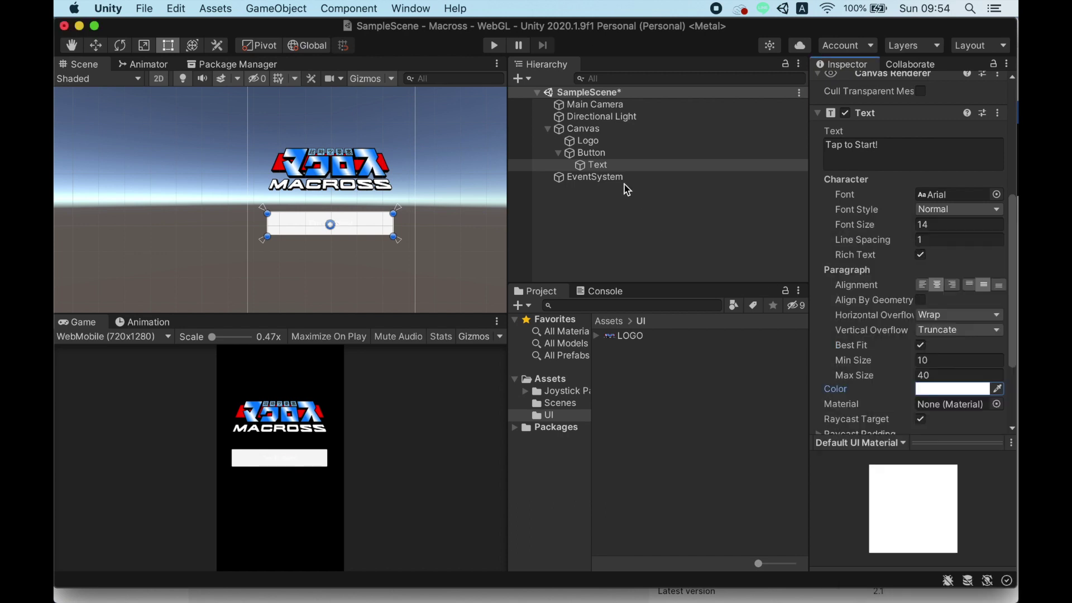
Make the Button's background image fully transparent.
{"action": "left_click", "coordinate": [591, 153]}
{"action": "left_click", "coordinate": [960, 147]}
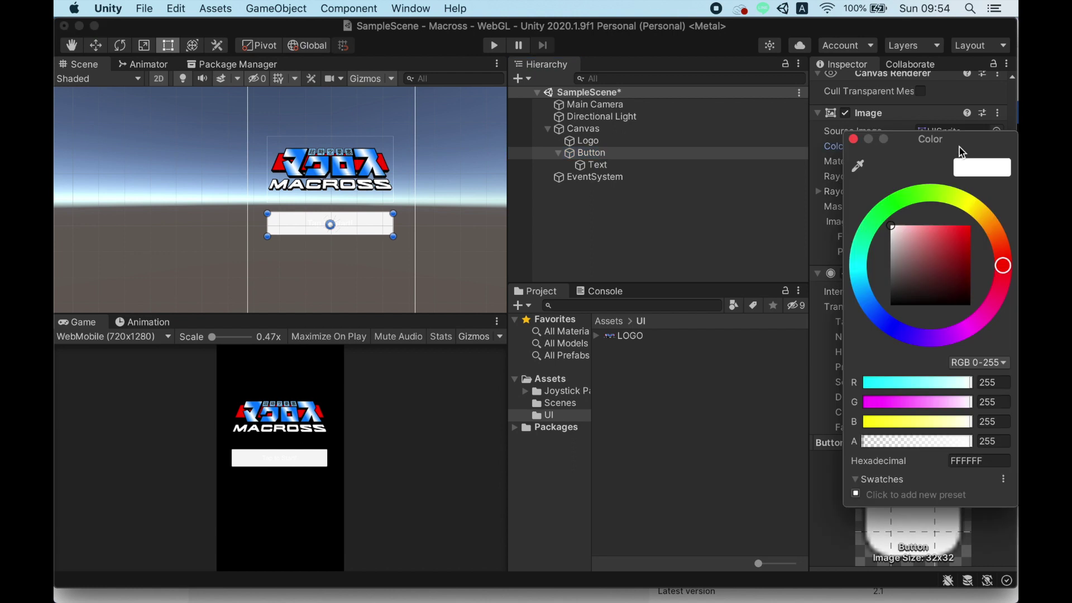
{"action": "left_click", "coordinate": [853, 139]}
{"action": "left_click", "coordinate": [961, 149]}
{"action": "left_click_drag", "start_coordinate": [962, 451], "coordinate": [786, 456]}
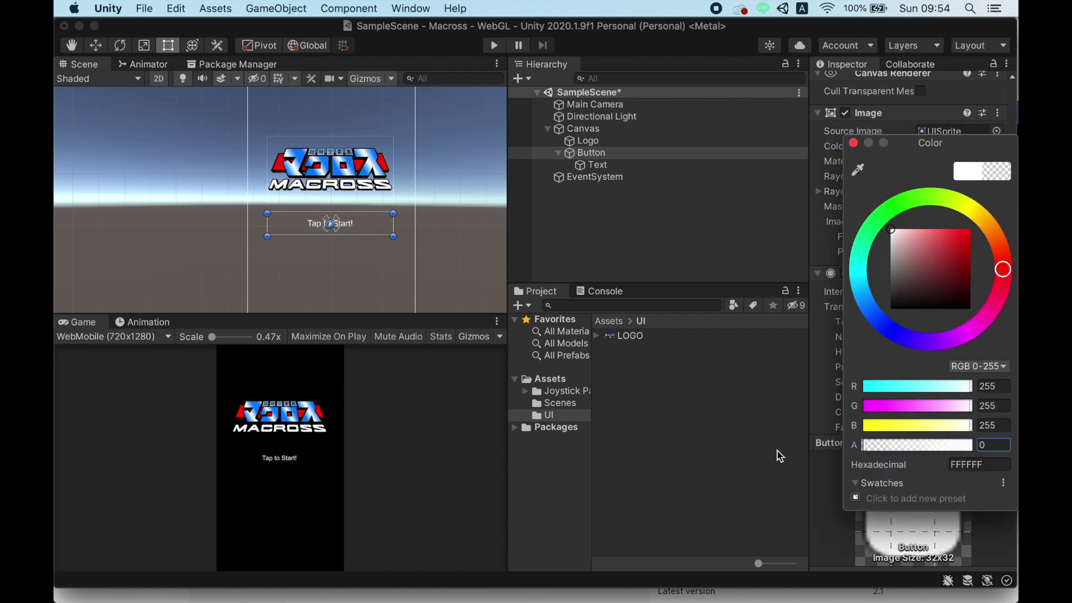
Move the button down toward the bottom of the screen.
{"action": "left_click", "coordinate": [95, 44]}
{"action": "left_click_drag", "start_coordinate": [340, 166], "coordinate": [342, 276]}
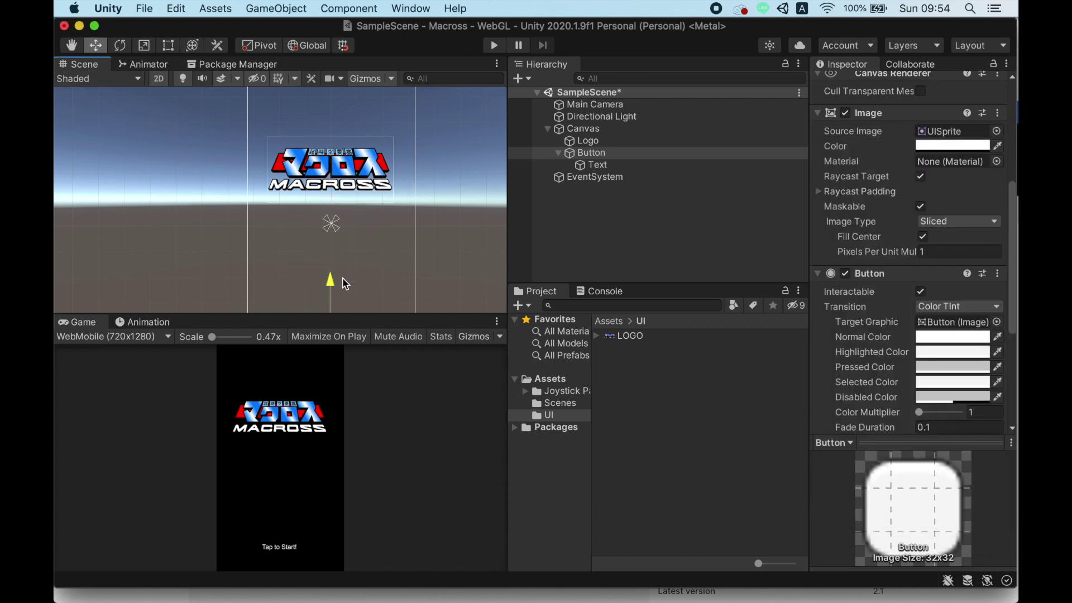
{"action": "scroll", "coordinate": [463, 268], "scroll_direction": "down", "scroll_amount": 3}
{"action": "scroll", "coordinate": [461, 269], "scroll_direction": "down", "scroll_amount": 3}
{"action": "scroll", "coordinate": [455, 270], "scroll_direction": "down", "scroll_amount": 2}
{"action": "scroll", "coordinate": [450, 271], "scroll_direction": "down", "scroll_amount": 2}
Change the button background to a translucent grey (RGB 140, alpha 78).
{"action": "left_click", "coordinate": [602, 154]}
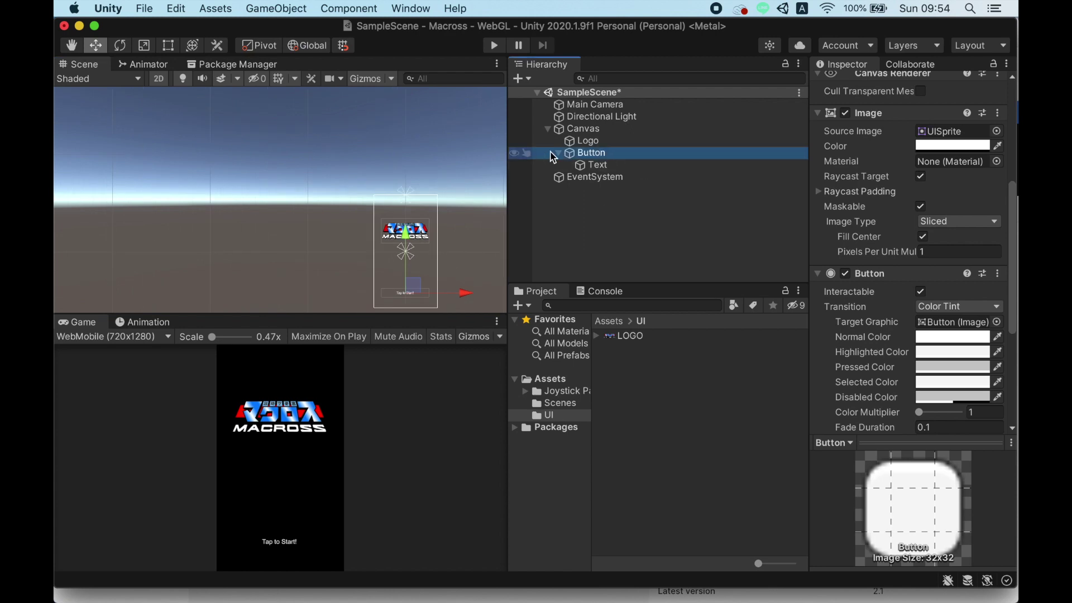
{"action": "left_click", "coordinate": [558, 155]}
{"action": "left_click", "coordinate": [952, 146]}
{"action": "left_click_drag", "start_coordinate": [892, 229], "coordinate": [891, 261]}
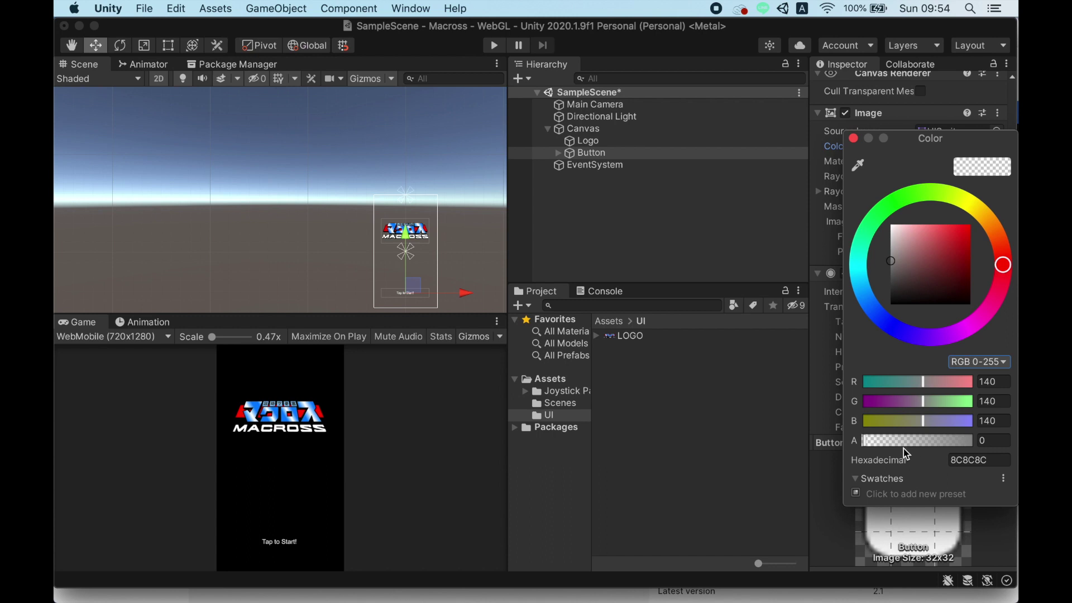
{"action": "left_click_drag", "start_coordinate": [903, 443], "coordinate": [897, 442]}
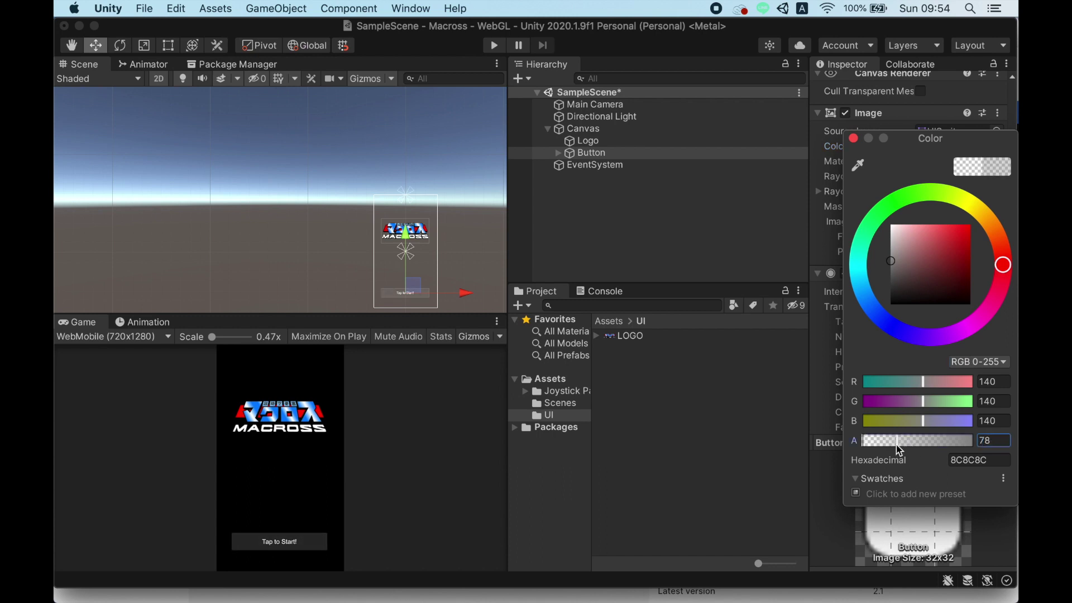
{"action": "left_click", "coordinate": [586, 153]}
{"action": "scroll", "coordinate": [943, 226], "scroll_direction": "up", "scroll_amount": 5}
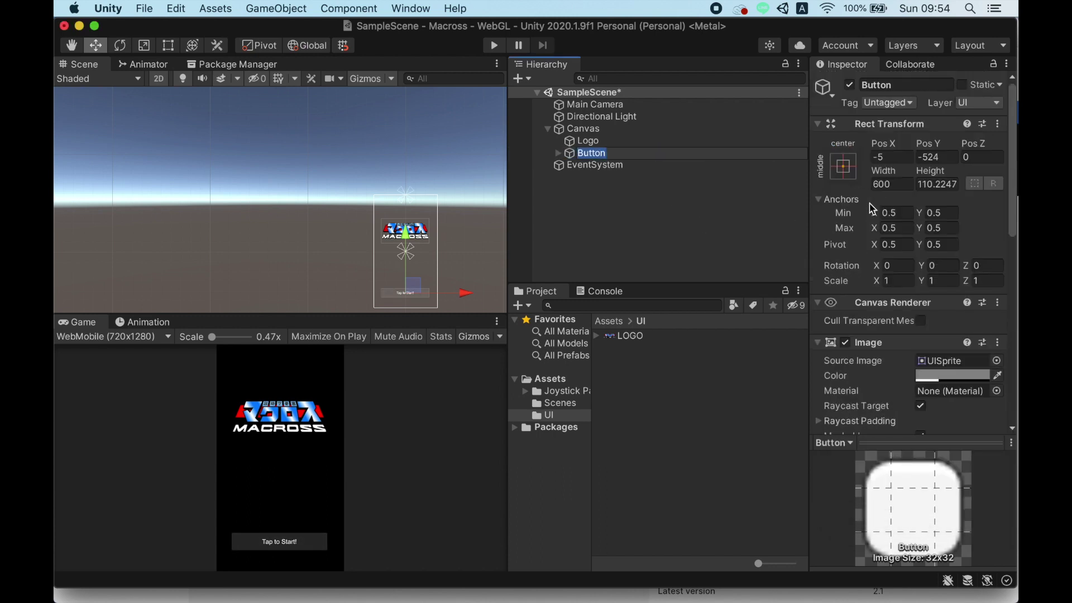
Anchor the button to the bottom centre (Pos Y 187) and save SampleScene.
{"action": "left_click", "coordinate": [844, 166]}
{"action": "left_click", "coordinate": [931, 356]}
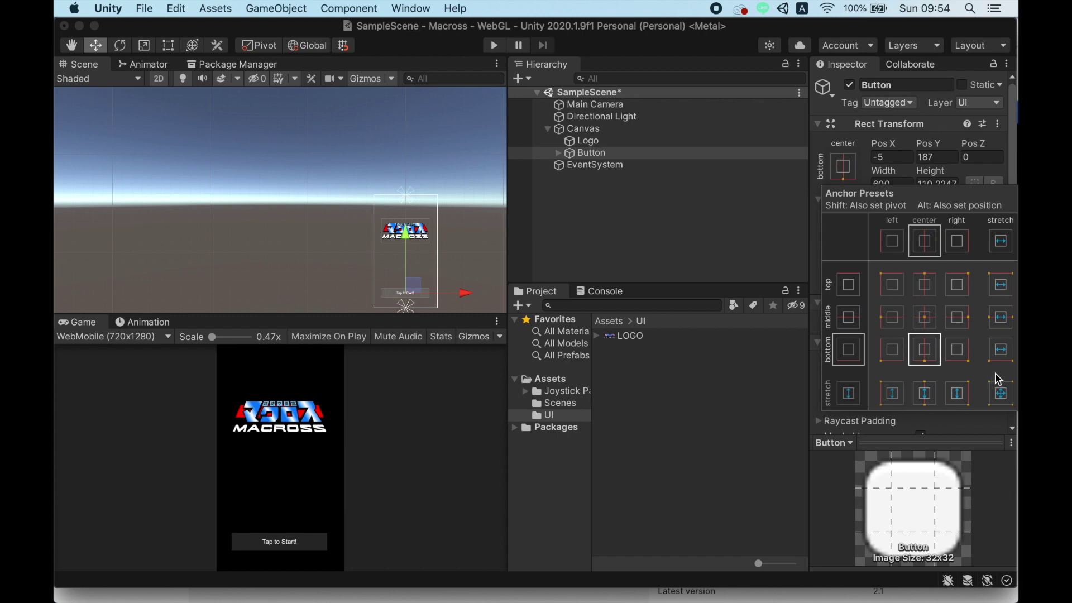
{"action": "left_click", "coordinate": [451, 210]}
{"action": "key", "text": "super+s"}
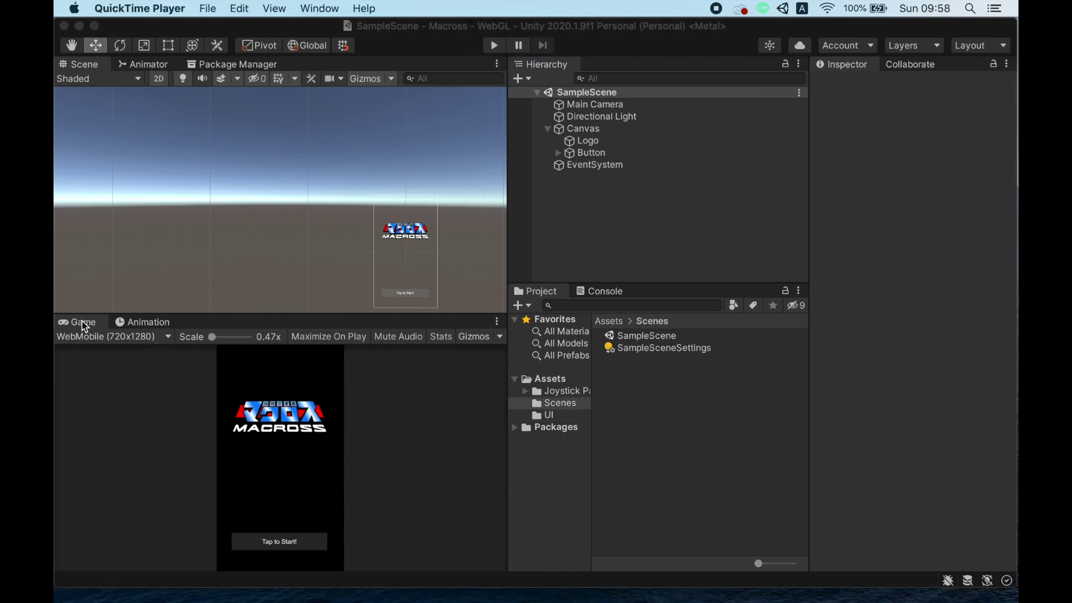
Rearrange the layout so the Game view sits beside the Scene view with more width.
{"action": "left_click_drag", "start_coordinate": [81, 322], "coordinate": [474, 168]}
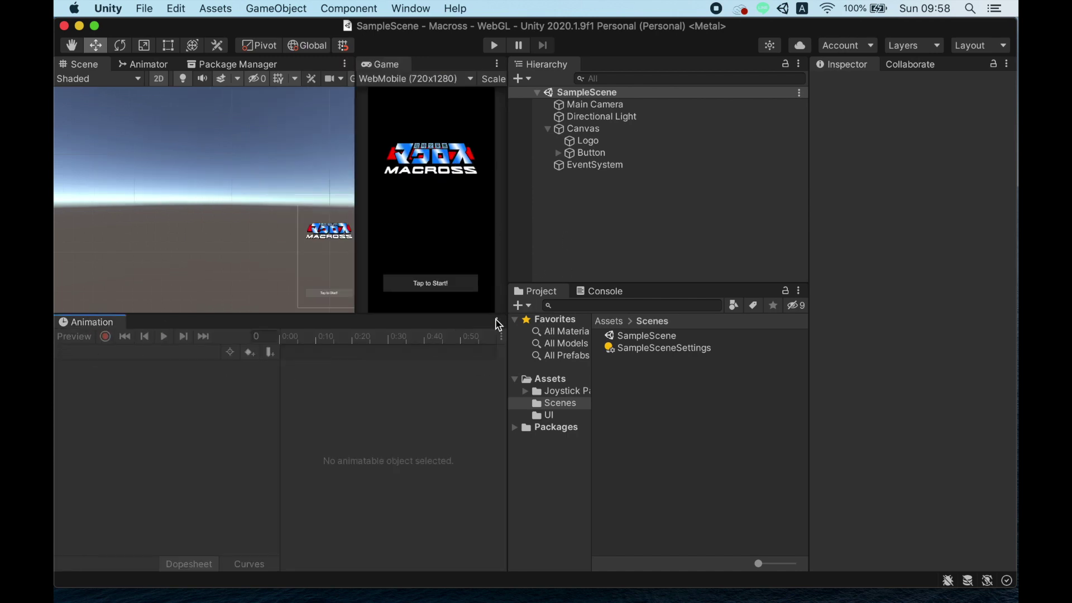
{"action": "mouse_move", "coordinate": [92, 323]}
{"action": "left_mouse_down"}
{"action": "mouse_move", "coordinate": [611, 77]}
{"action": "mouse_move", "coordinate": [306, 70]}
{"action": "left_mouse_up"}
{"action": "left_click", "coordinate": [79, 64]}
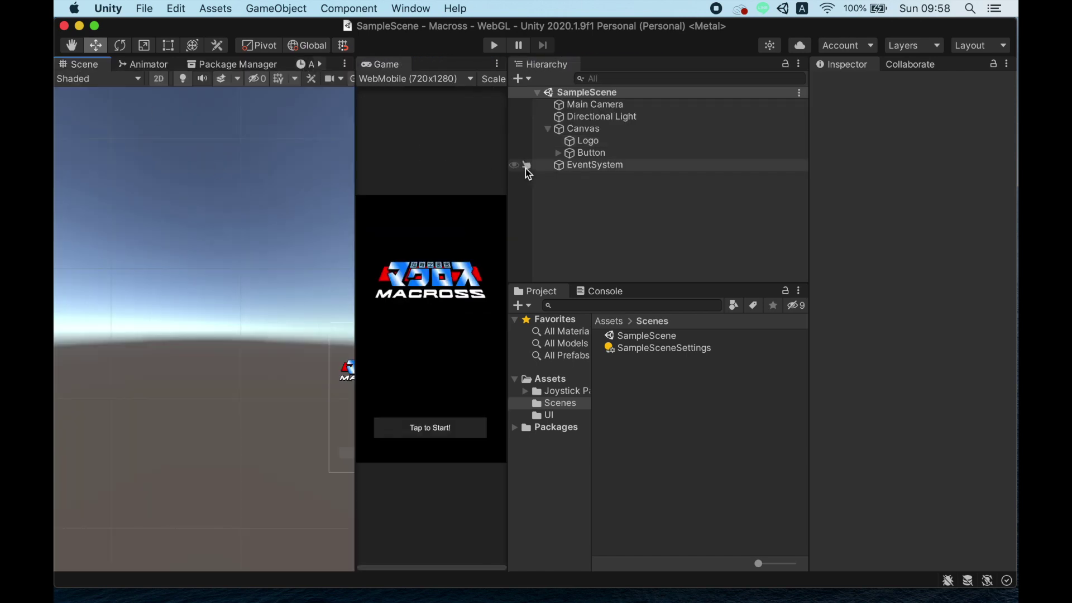
{"action": "left_click_drag", "start_coordinate": [507, 145], "coordinate": [621, 146]}
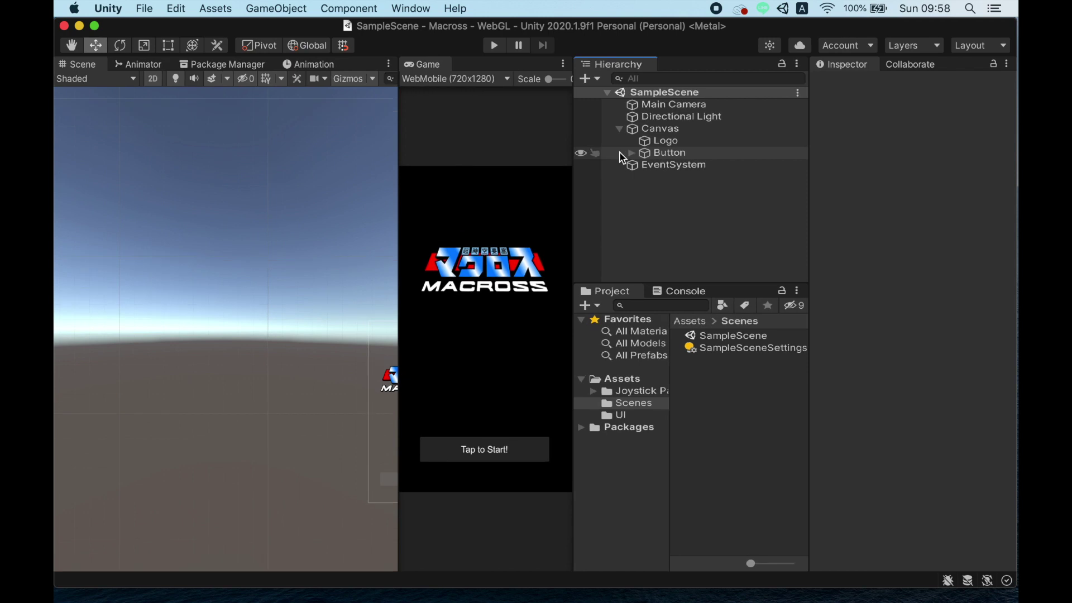
{"action": "left_click_drag", "start_coordinate": [355, 150], "coordinate": [431, 150]}
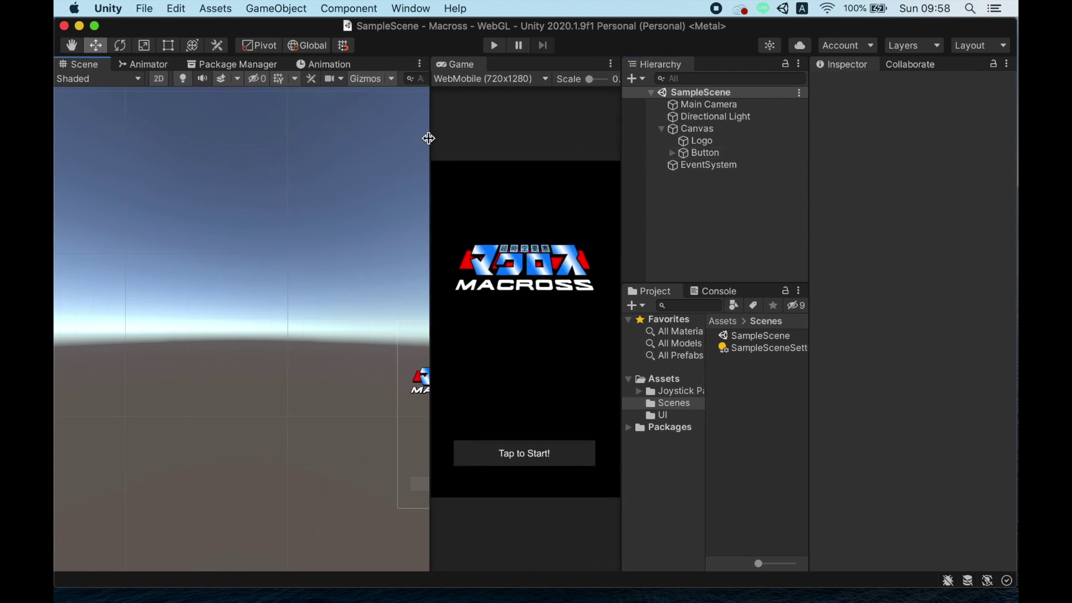
{"action": "mouse_move", "coordinate": [430, 147]}
{"action": "left_mouse_down"}
{"action": "mouse_move", "coordinate": [208, 141]}
{"action": "mouse_move", "coordinate": [309, 134]}
{"action": "left_mouse_up"}
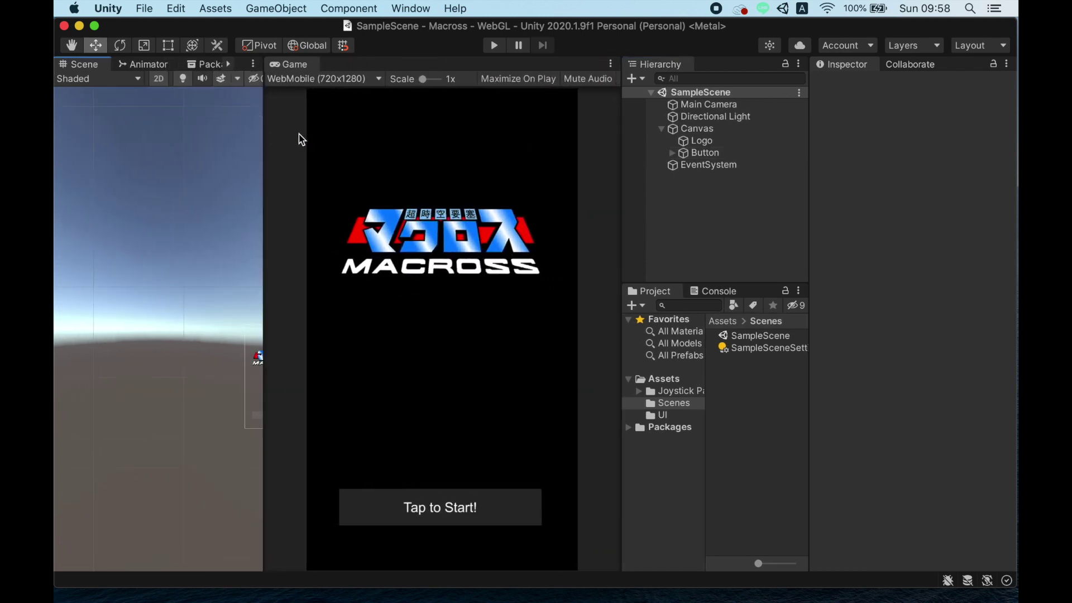
Frame the Canvas, then deselect it and show the top-level Assets folder contents.
{"action": "double_click", "coordinate": [731, 128]}
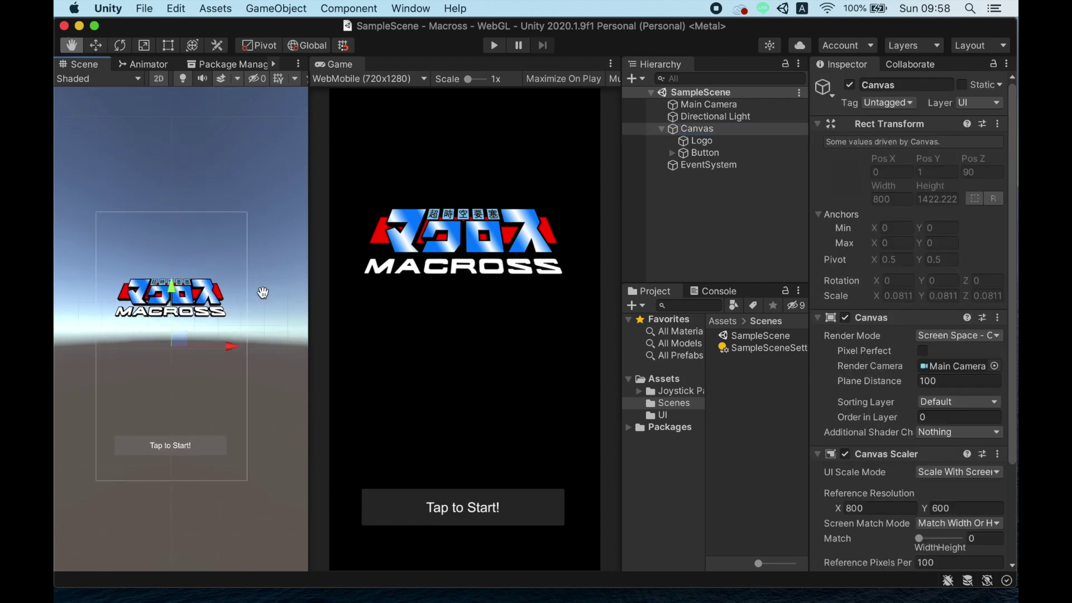
{"action": "scroll", "coordinate": [273, 255], "scroll_direction": "up", "scroll_amount": 3}
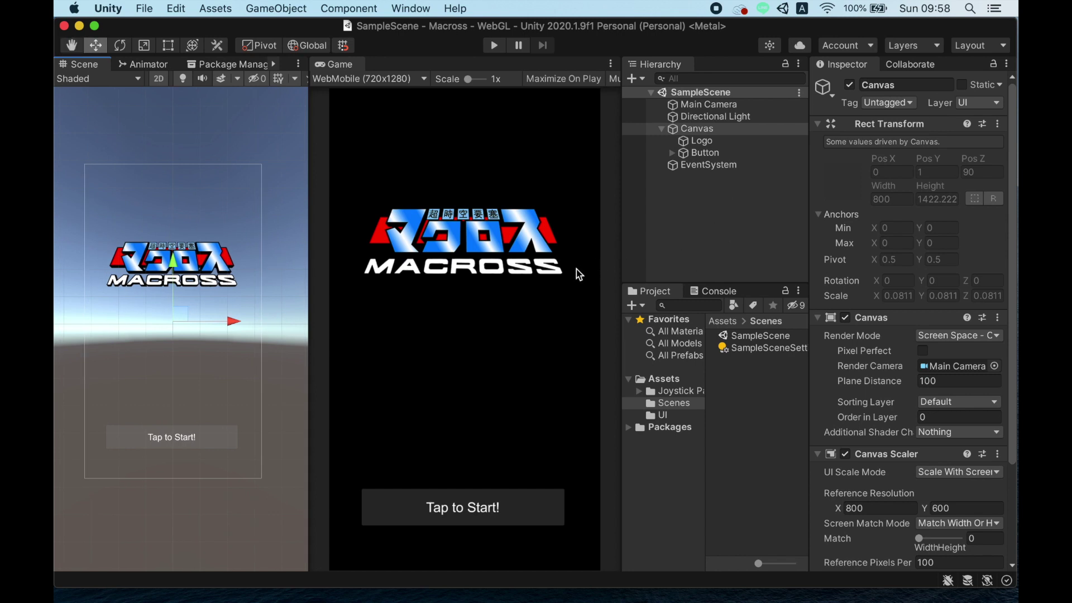
{"action": "left_click", "coordinate": [738, 224]}
{"action": "left_click", "coordinate": [631, 381]}
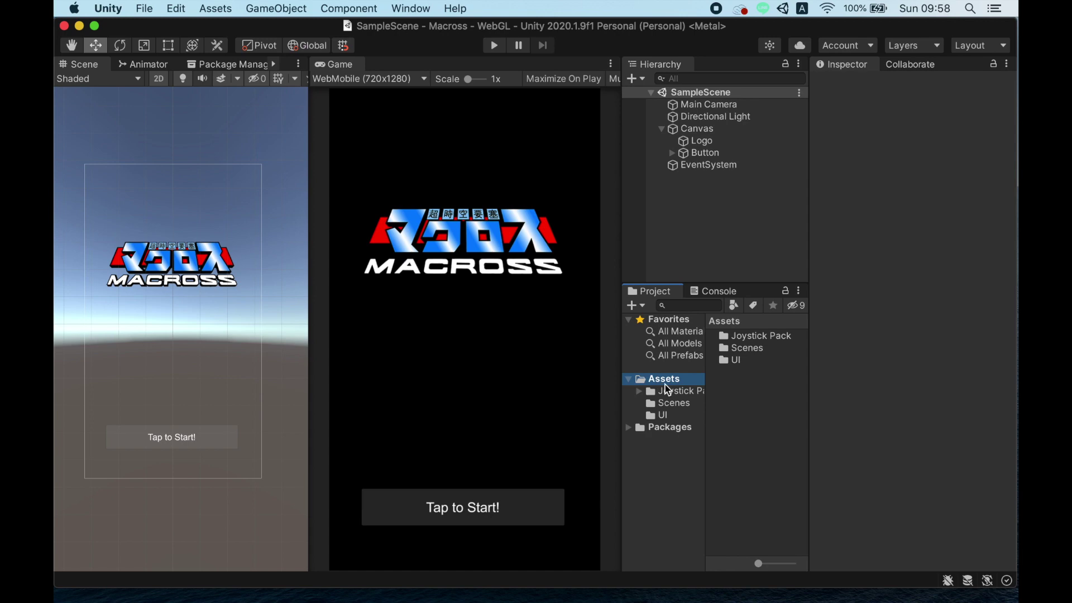
Create a folder named Scripts in Assets and open it.
{"action": "right_click", "coordinate": [738, 398]}
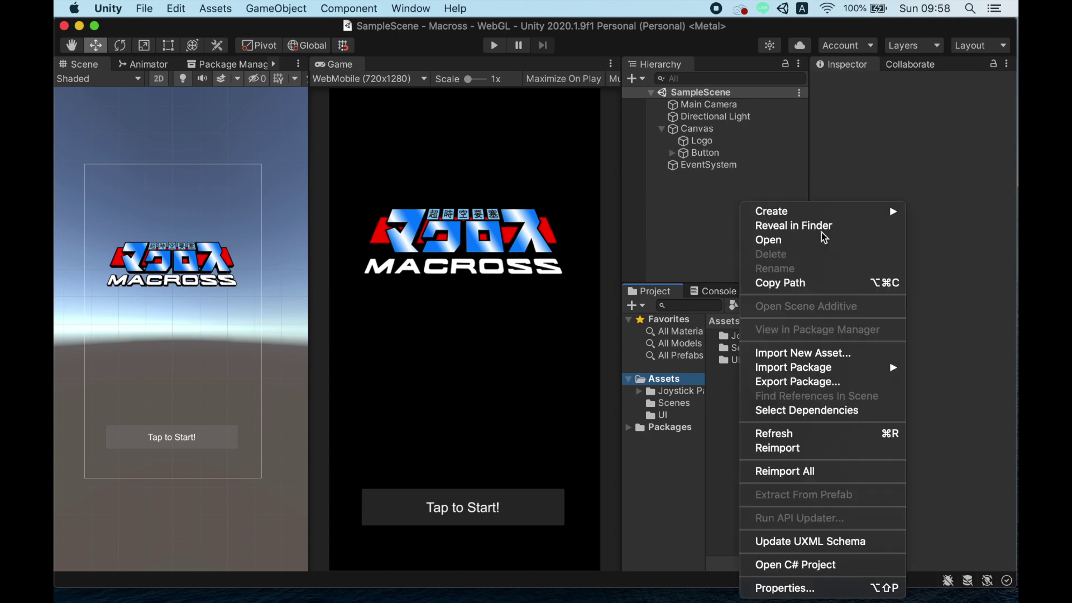
{"action": "mouse_move", "coordinate": [793, 211]}
{"action": "left_click", "coordinate": [608, 35]}
{"action": "type", "text": "Script"}
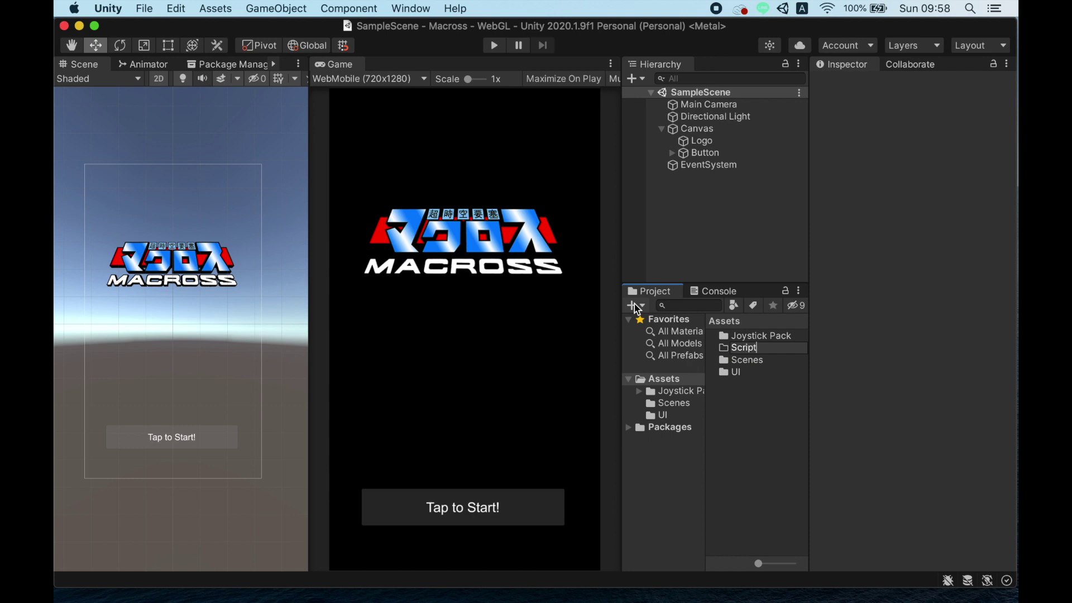
{"action": "type", "text": "s"}
{"action": "key", "text": "Return"}
{"action": "double_click", "coordinate": [754, 361]}
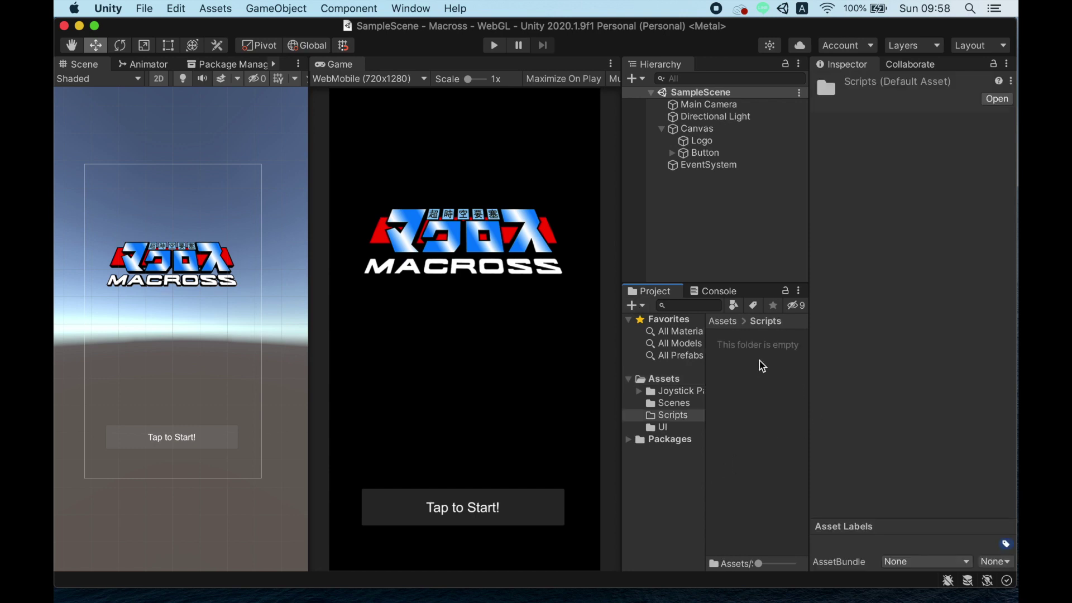
Inspect the Button, then bring up the asset creation menu inside Scripts.
{"action": "left_click", "coordinate": [701, 153]}
{"action": "scroll", "coordinate": [843, 405], "scroll_direction": "down", "scroll_amount": 10}
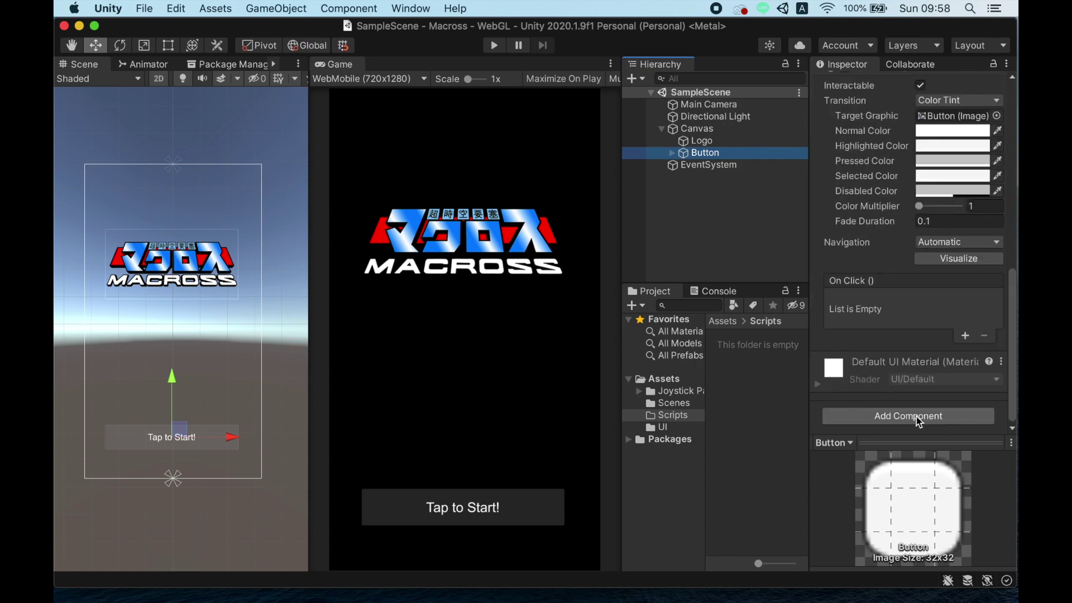
{"action": "right_click", "coordinate": [759, 363]}
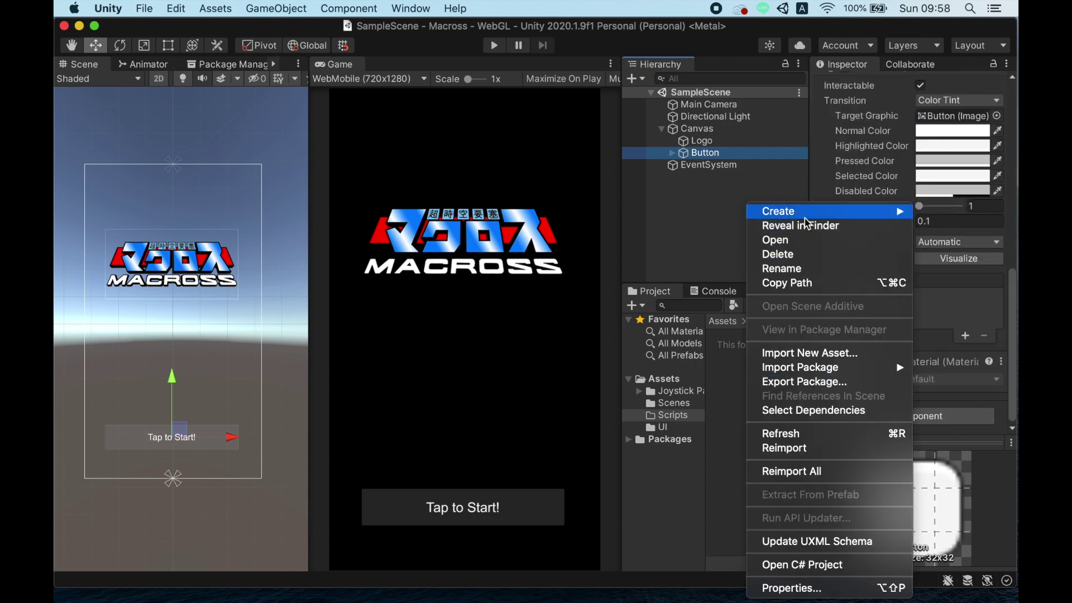
{"action": "mouse_move", "coordinate": [809, 217]}
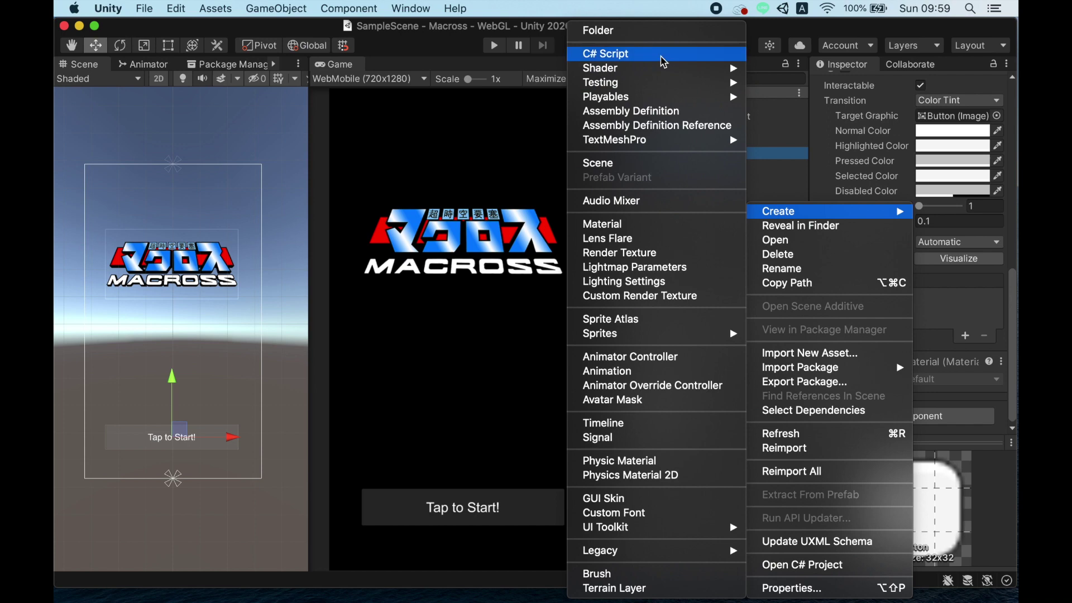
Add a new C# Script asset and name it LoadSceneGame.
{"action": "left_click", "coordinate": [720, 53]}
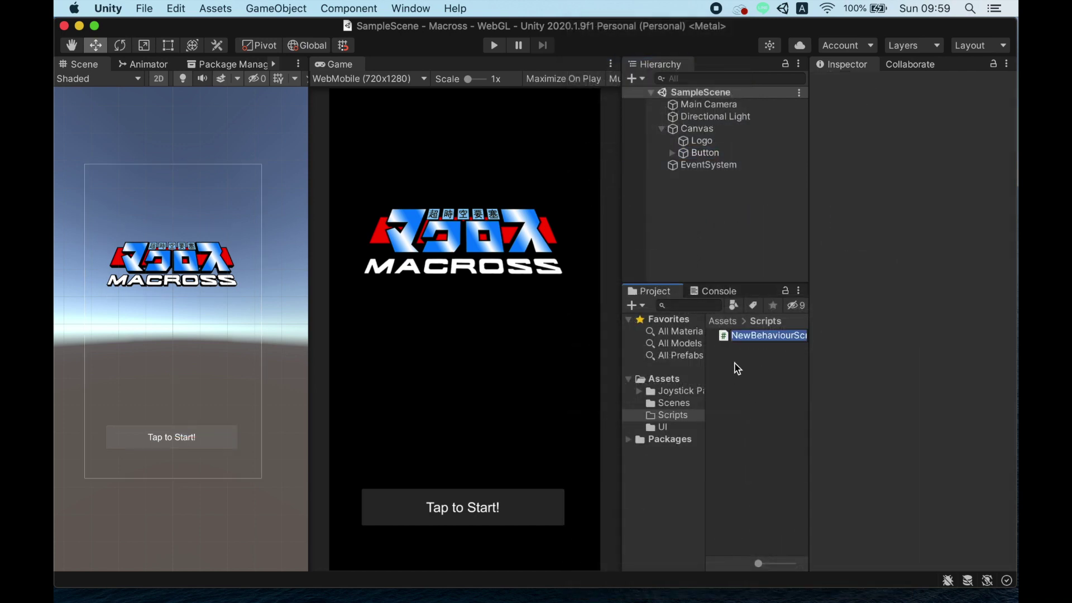
{"action": "type", "text": "LoadSceneGame"}
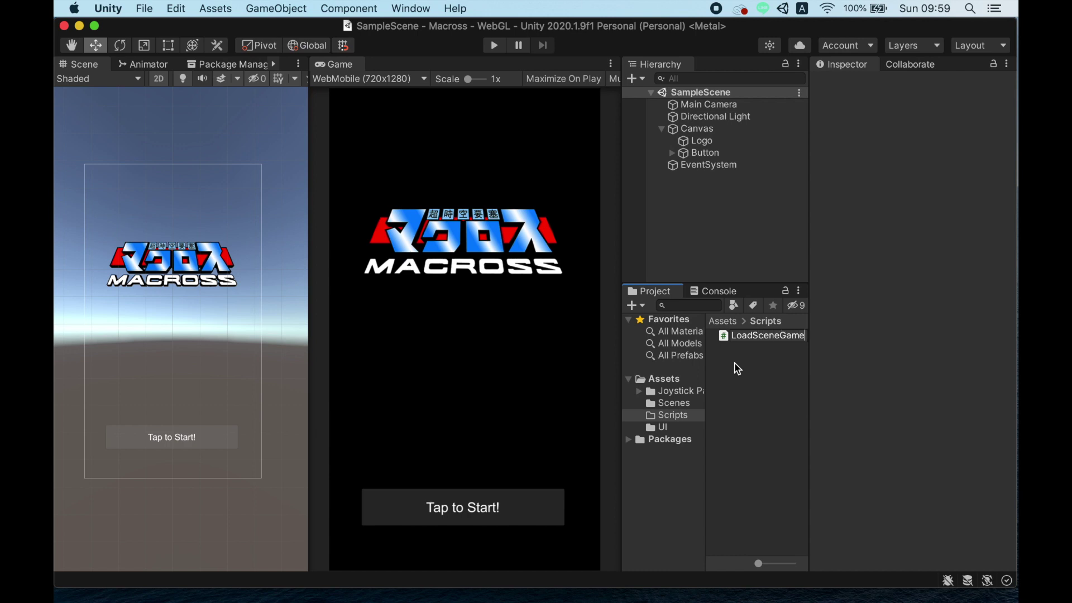
{"action": "key", "text": "Return"}
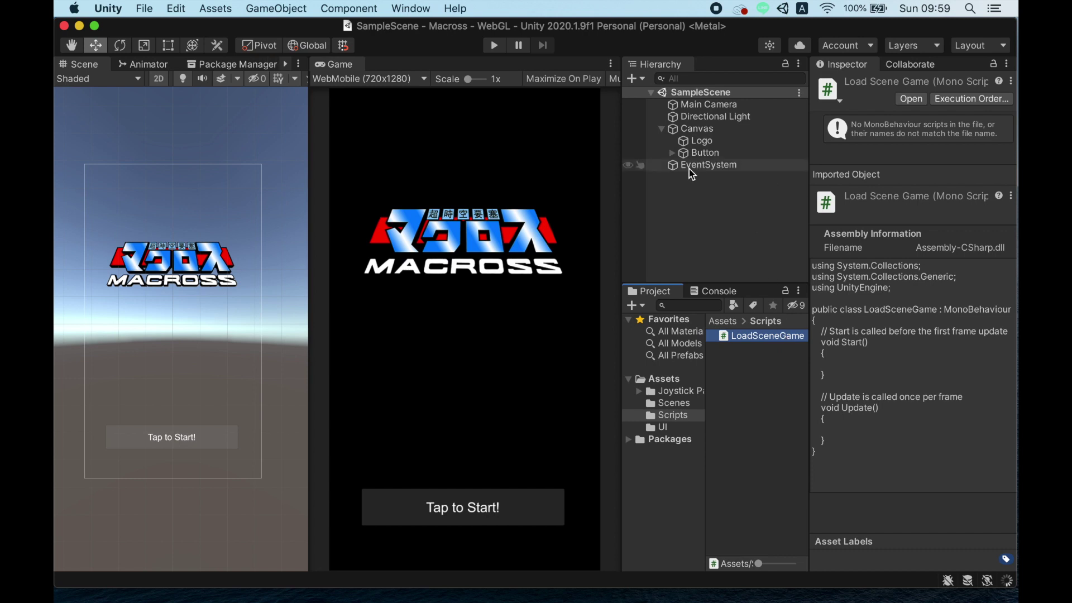
Attach the LoadSceneGame script to the Button object.
{"action": "left_click", "coordinate": [700, 153]}
{"action": "scroll", "coordinate": [900, 395], "scroll_direction": "down", "scroll_amount": 5}
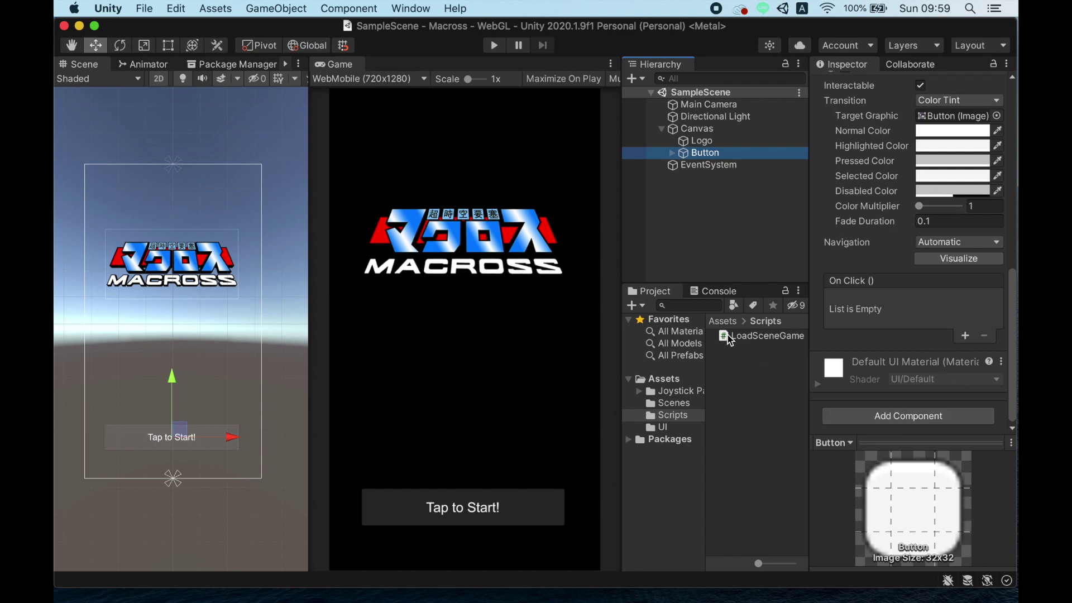
{"action": "left_click_drag", "start_coordinate": [744, 338], "coordinate": [823, 431]}
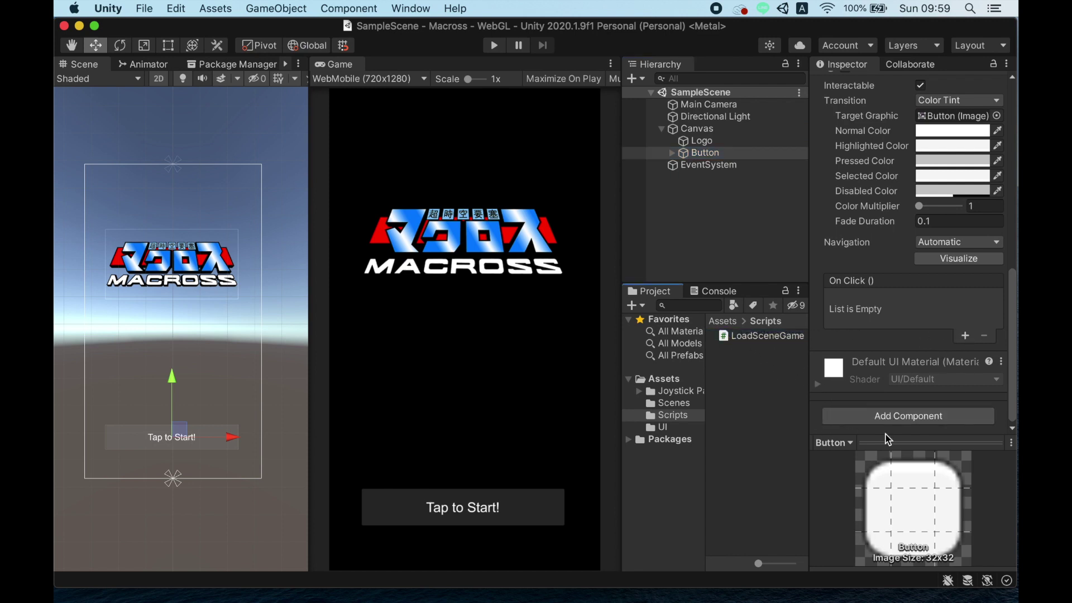
{"action": "scroll", "coordinate": [915, 385], "scroll_direction": "down", "scroll_amount": 2}
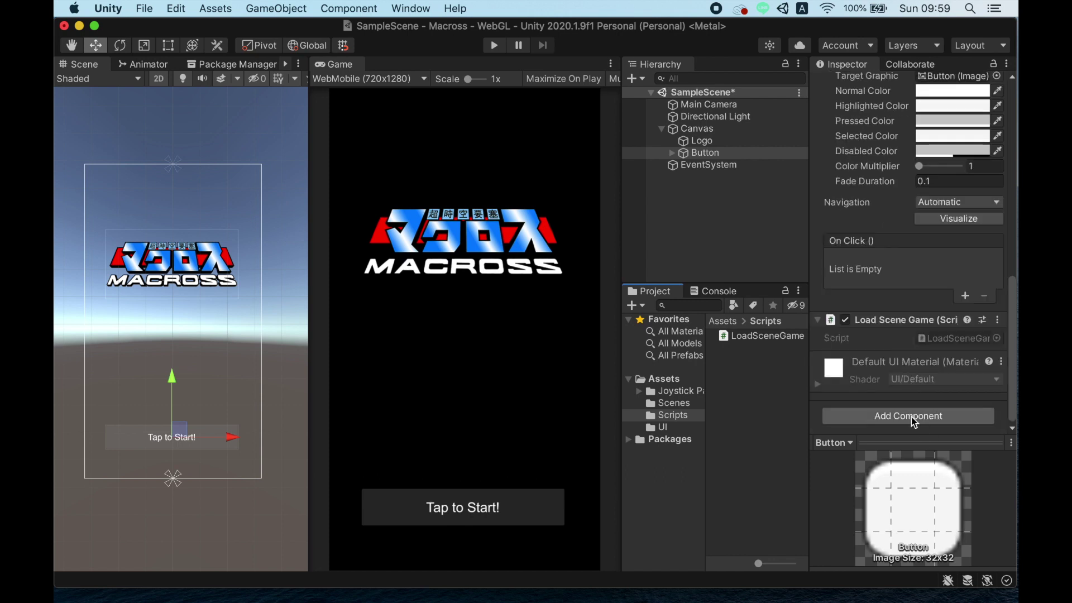
Browse the Add Component script list, then close it without adding anything.
{"action": "left_click", "coordinate": [918, 419]}
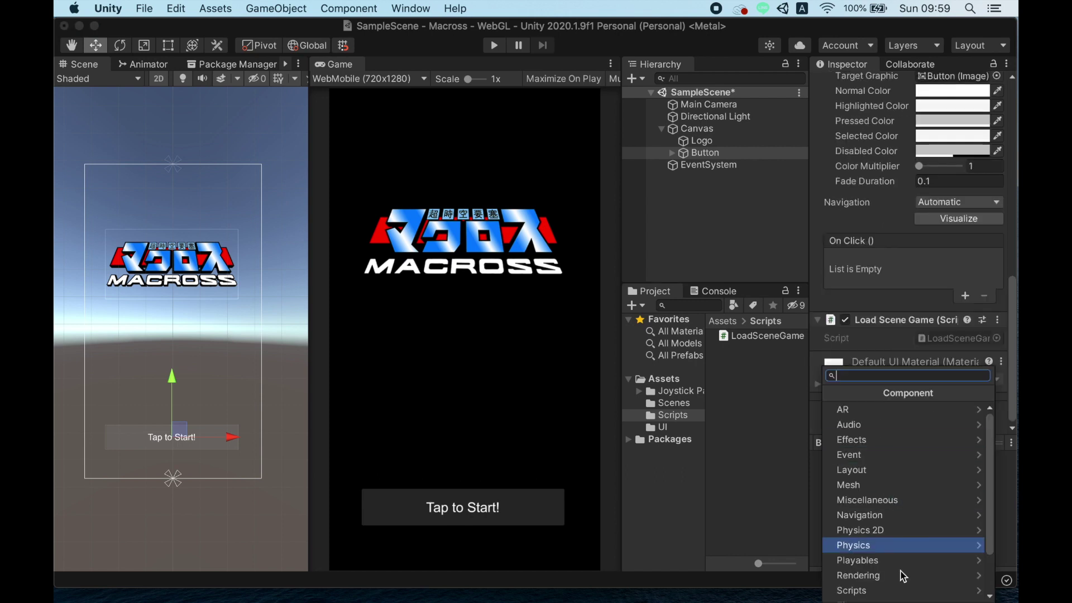
{"action": "scroll", "coordinate": [862, 560], "scroll_direction": "down", "scroll_amount": 3}
{"action": "left_click", "coordinate": [864, 535]}
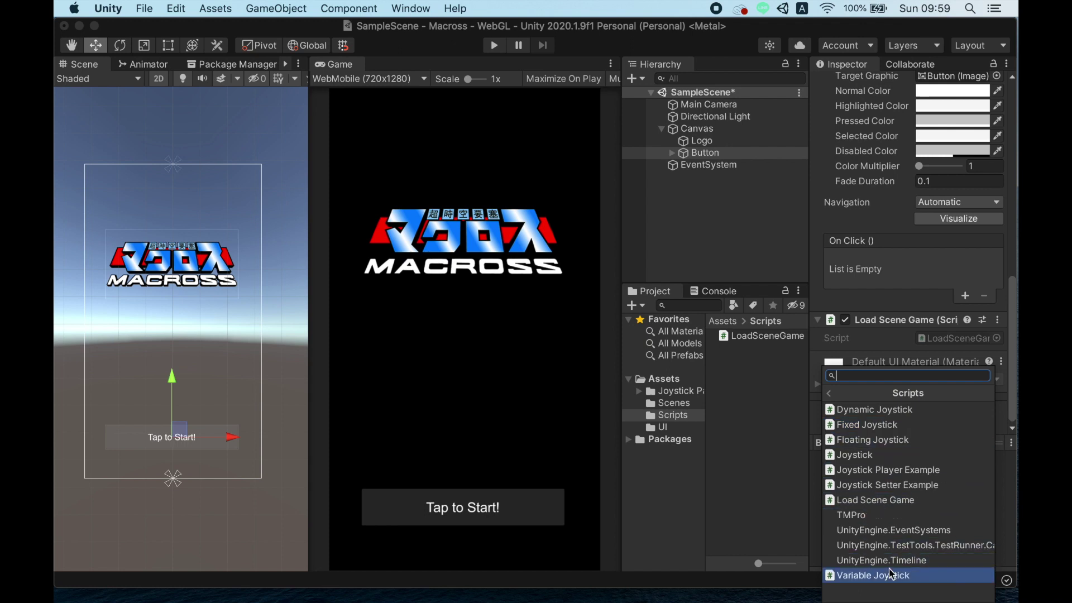
{"action": "left_click", "coordinate": [752, 510]}
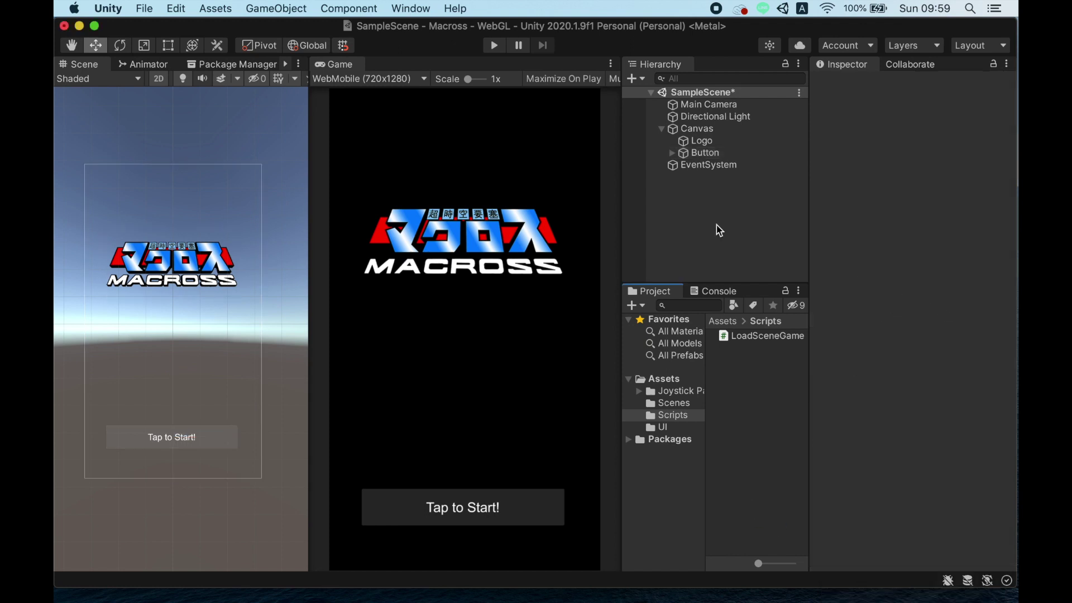
Check the Button's components, then open the LoadSceneGame script in Visual Studio Code.
{"action": "left_click", "coordinate": [720, 153]}
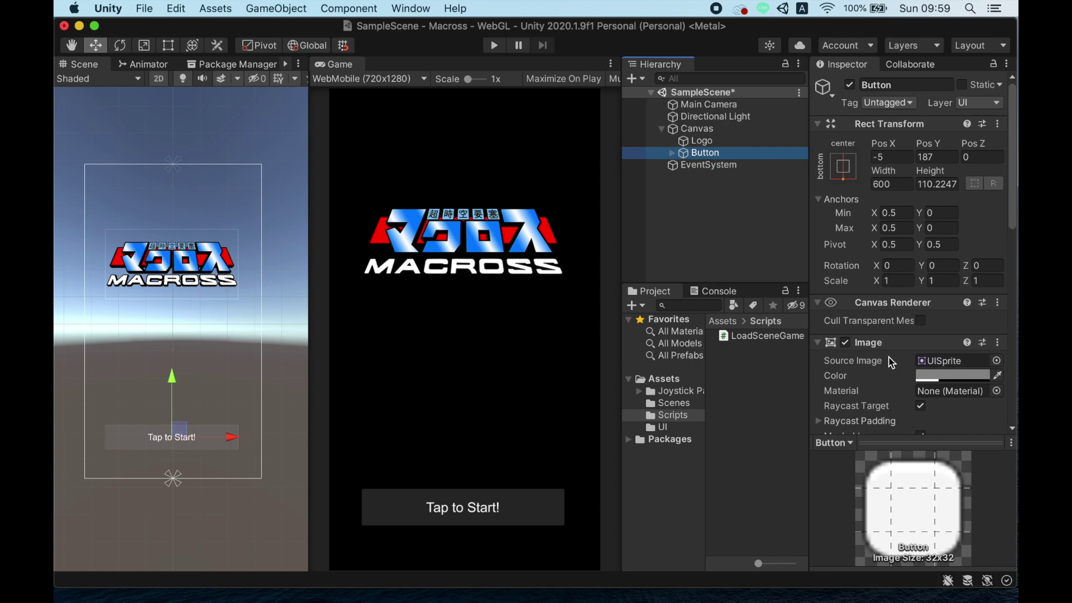
{"action": "scroll", "coordinate": [896, 363], "scroll_direction": "down", "scroll_amount": 5}
{"action": "scroll", "coordinate": [891, 359], "scroll_direction": "down", "scroll_amount": 5}
{"action": "scroll", "coordinate": [891, 358], "scroll_direction": "up", "scroll_amount": 3}
{"action": "scroll", "coordinate": [891, 359], "scroll_direction": "down", "scroll_amount": 4}
{"action": "left_click", "coordinate": [755, 337]}
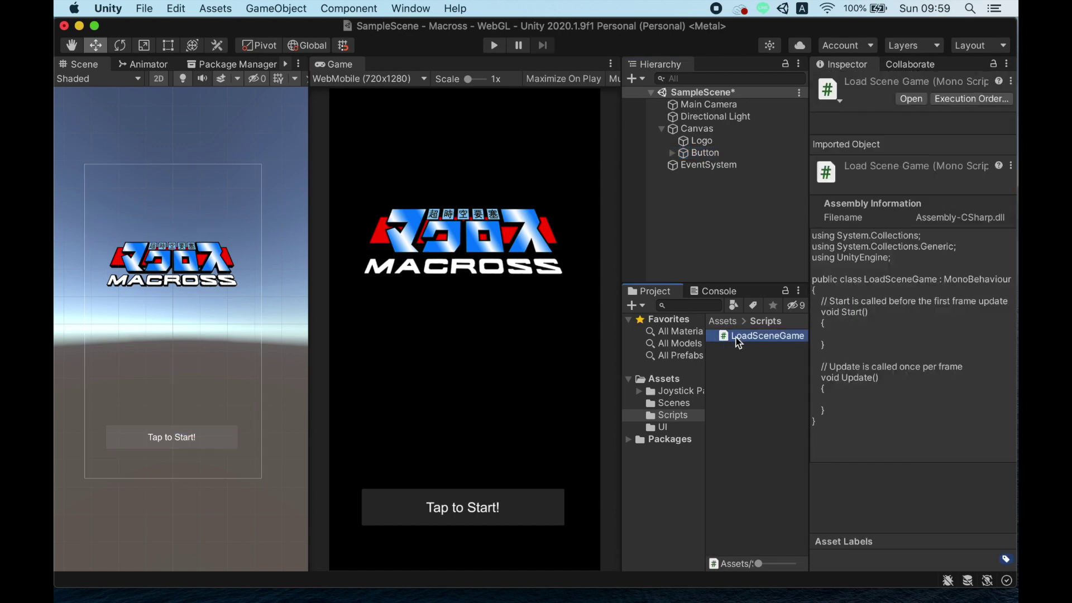
{"action": "mouse_move", "coordinate": [771, 597]}
{"action": "left_click", "coordinate": [735, 582]}
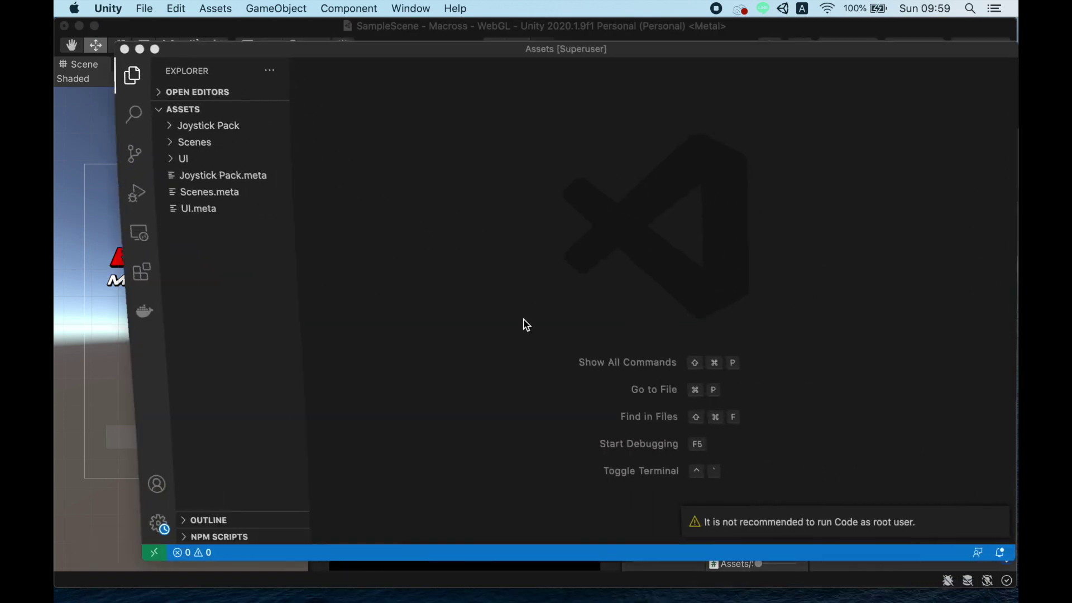
Open Scripts/LoadSceneGame.cs and dismiss the update and .NET SDK notifications.
{"action": "left_click", "coordinate": [171, 161]}
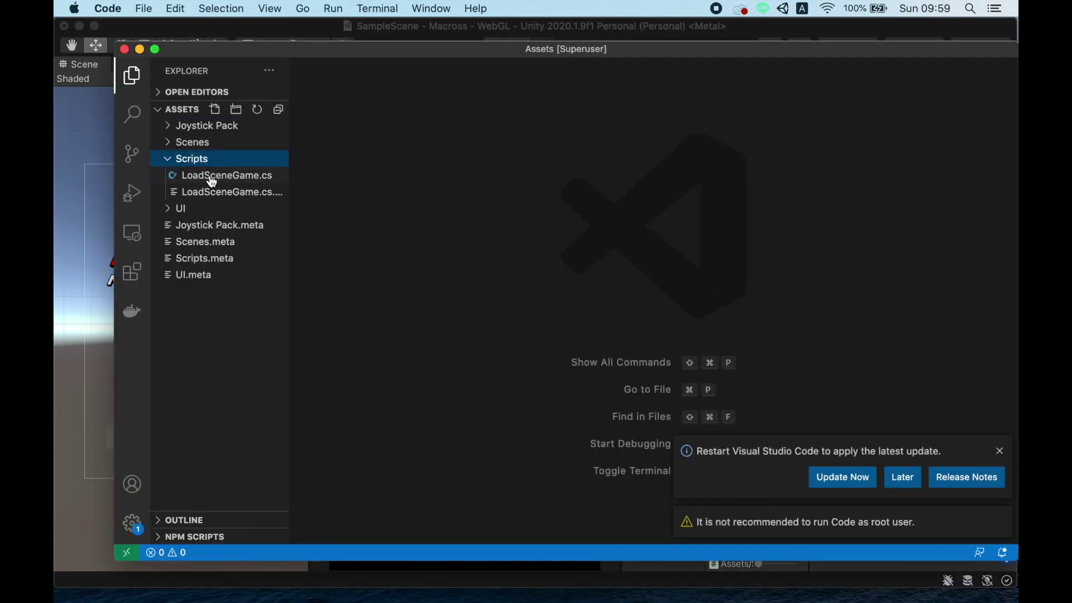
{"action": "left_click", "coordinate": [215, 176]}
{"action": "left_click", "coordinate": [999, 451]}
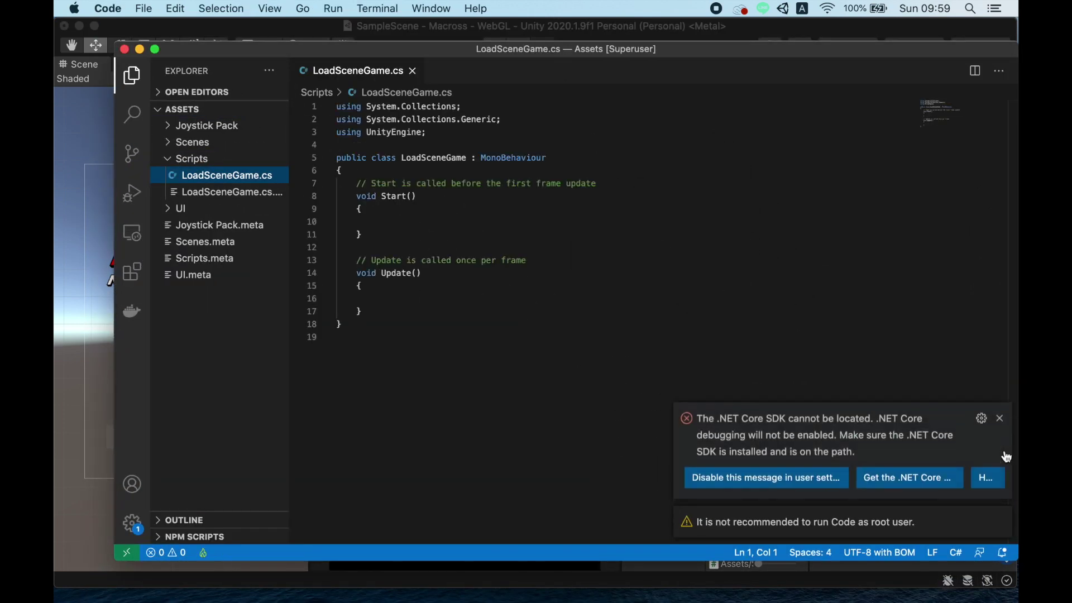
{"action": "left_click", "coordinate": [999, 417]}
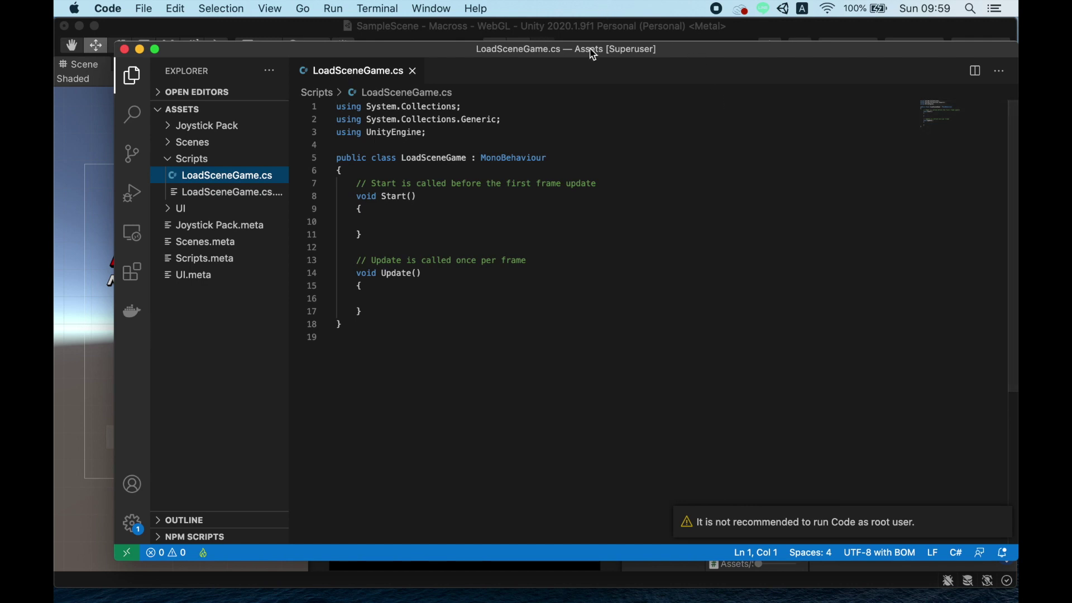
Shift the window left, enlarge the editor interface, and hide the file sidebar.
{"action": "left_click_drag", "start_coordinate": [677, 49], "coordinate": [641, 47]}
{"action": "scroll", "coordinate": [491, 158], "scroll_direction": "down", "scroll_amount": 1}
{"action": "scroll", "coordinate": [498, 162], "scroll_direction": "up", "scroll_amount": 1}
{"action": "key", "text": "super+equal"}
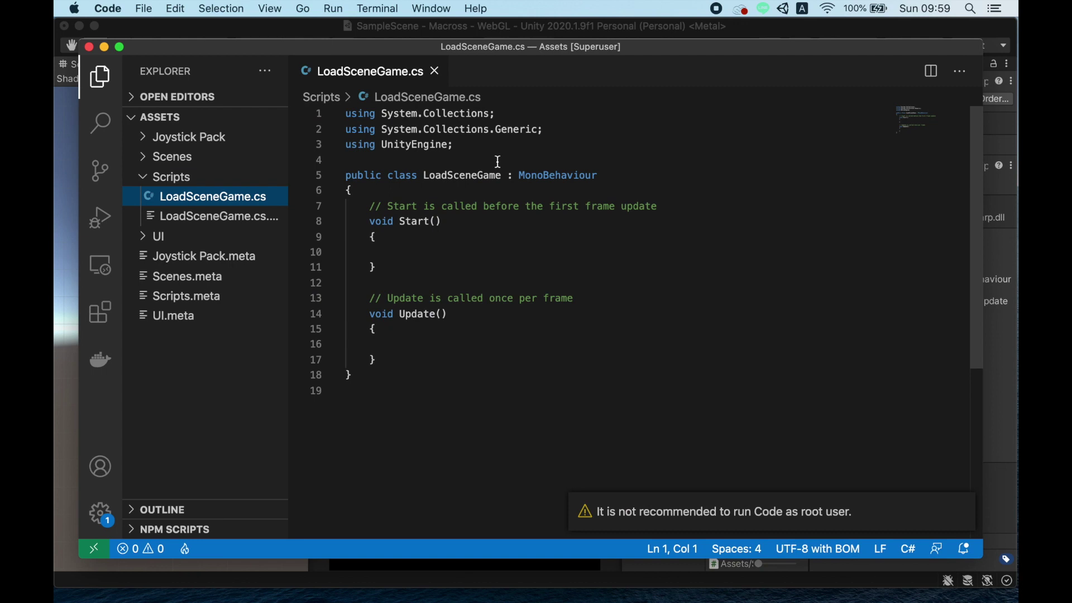
{"action": "left_click", "coordinate": [100, 76]}
Highlight the Start comment and the using UnityEngine line, ending at line 3.
{"action": "left_click", "coordinate": [315, 254]}
{"action": "left_click_drag", "start_coordinate": [202, 206], "coordinate": [548, 206]}
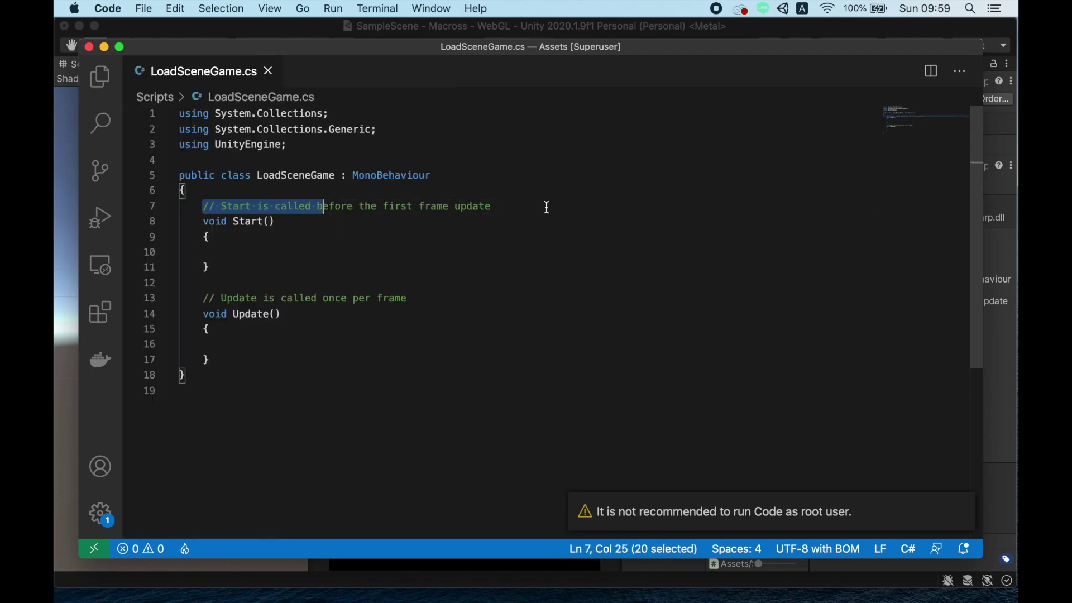
{"action": "left_click", "coordinate": [306, 159]}
{"action": "left_click_drag", "start_coordinate": [286, 145], "coordinate": [141, 144]}
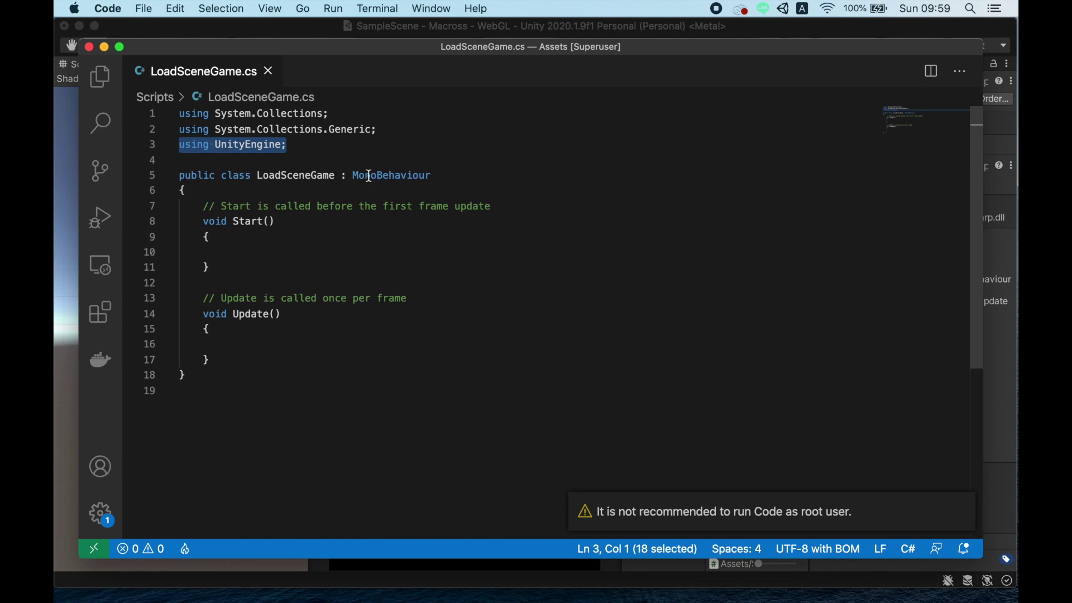
{"action": "left_click", "coordinate": [319, 143]}
Add 'using UnityEngine.UI;' and 'using UnityEngine.SceneManagement;' below using UnityEngine, then save.
{"action": "key", "text": "Return"}
{"action": "type", "text": "using "}
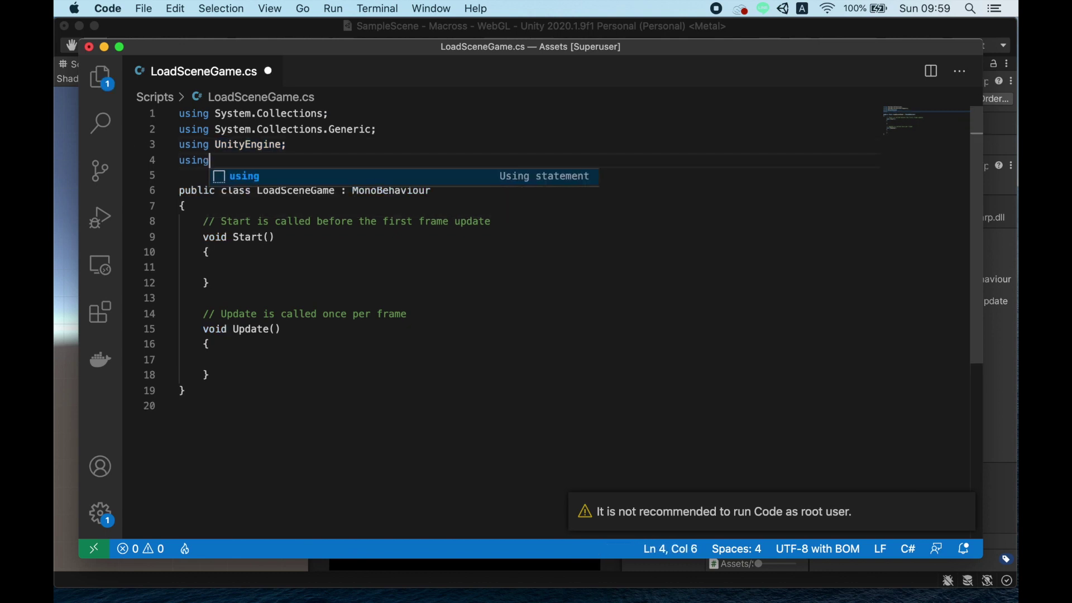
{"action": "type", "text": "U"}
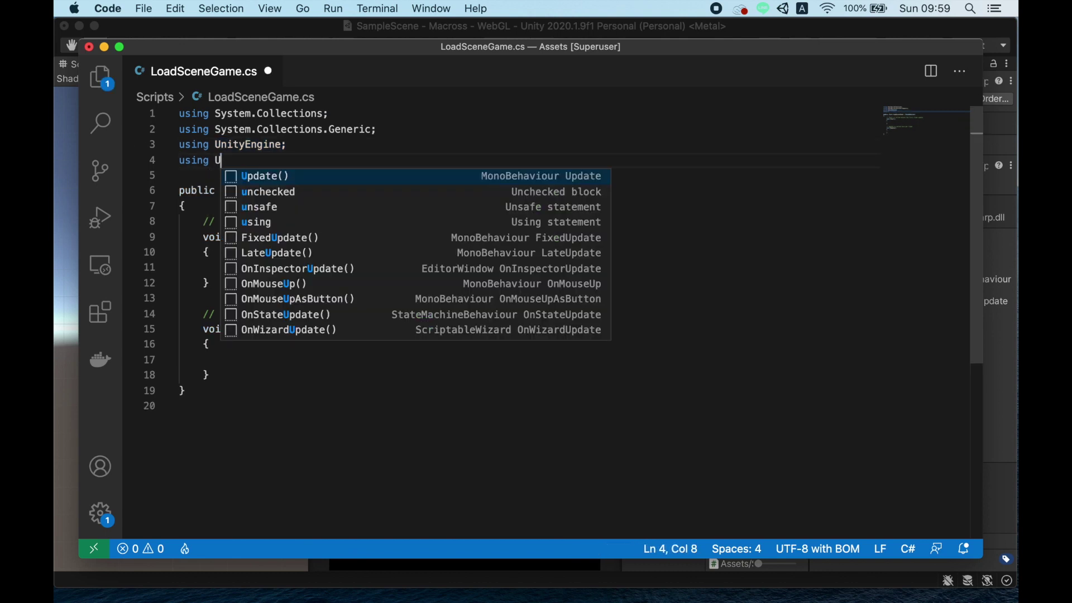
{"action": "type", "text": "nity"}
{"action": "key", "text": "Tab"}
{"action": "type", "text": "."}
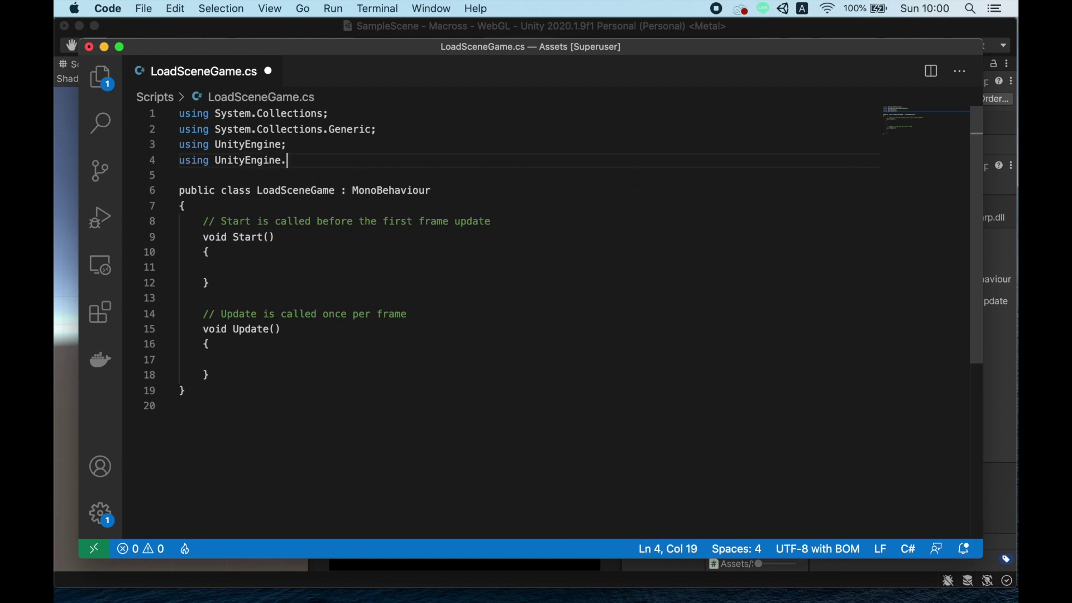
{"action": "type", "text": "UI;"}
{"action": "key", "text": "Return"}
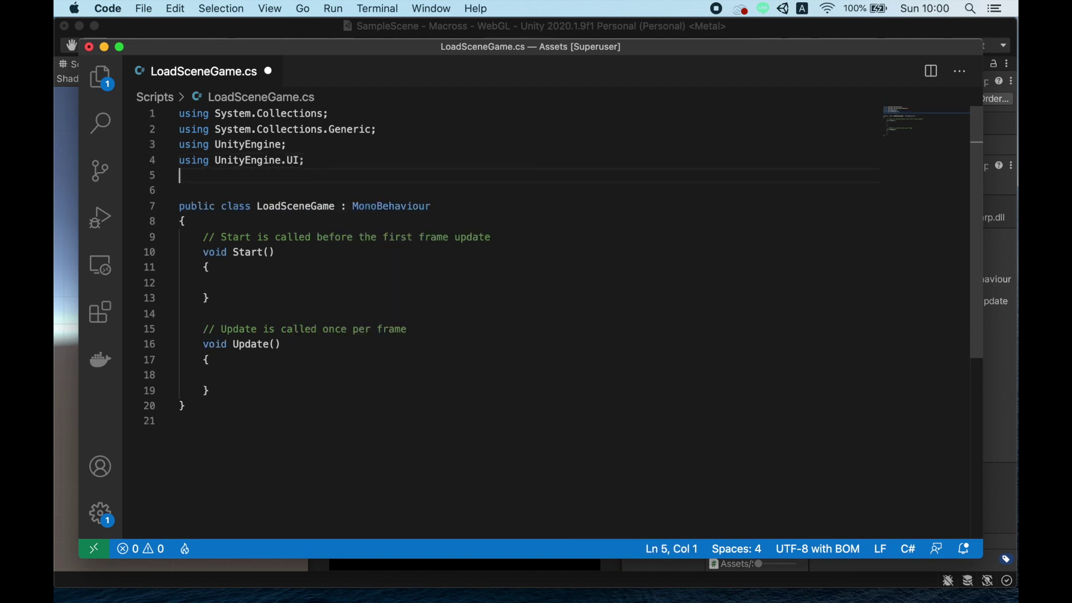
{"action": "type", "text": "using Unity"}
{"action": "key", "text": "Tab"}
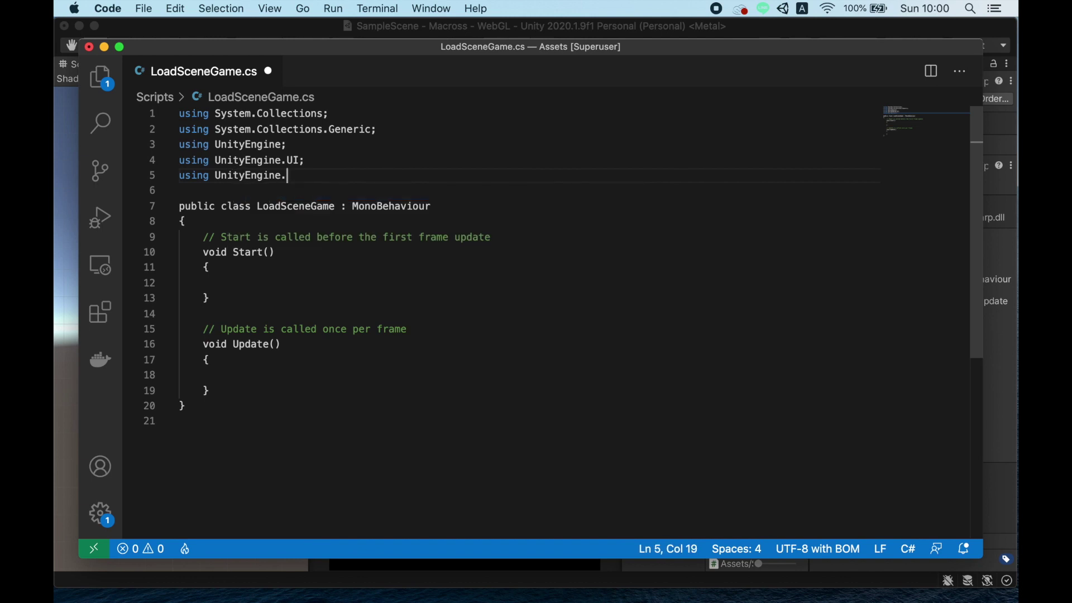
{"action": "type", "text": ".Scene"}
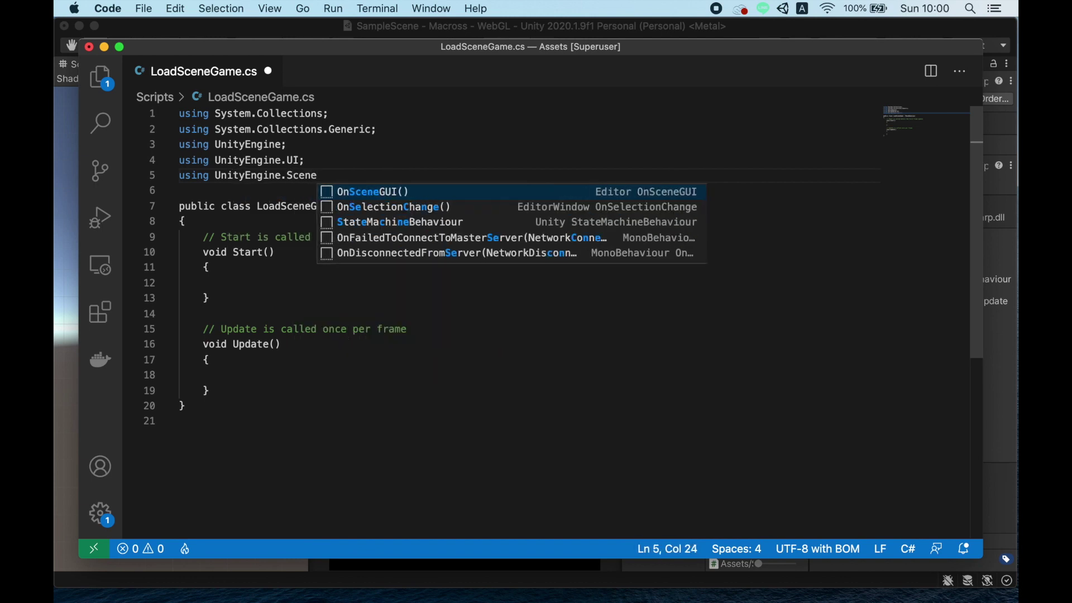
{"action": "type", "text": "Management"}
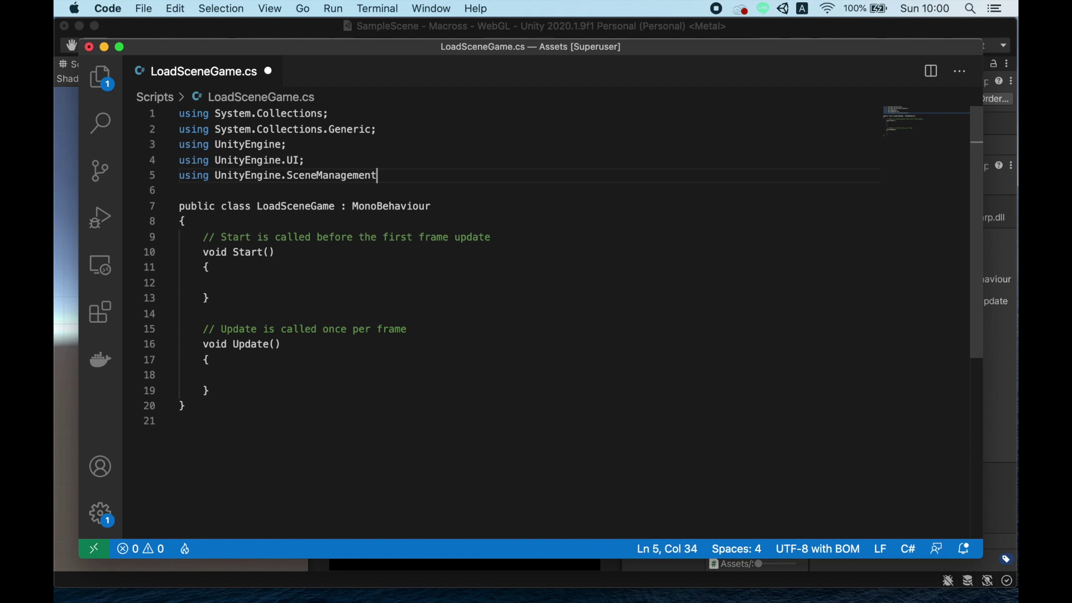
{"action": "type", "text": ";"}
{"action": "key", "text": "super+s"}
Highlight UI, SceneManagement, class and void to explain the script's structure.
{"action": "double_click", "coordinate": [290, 161]}
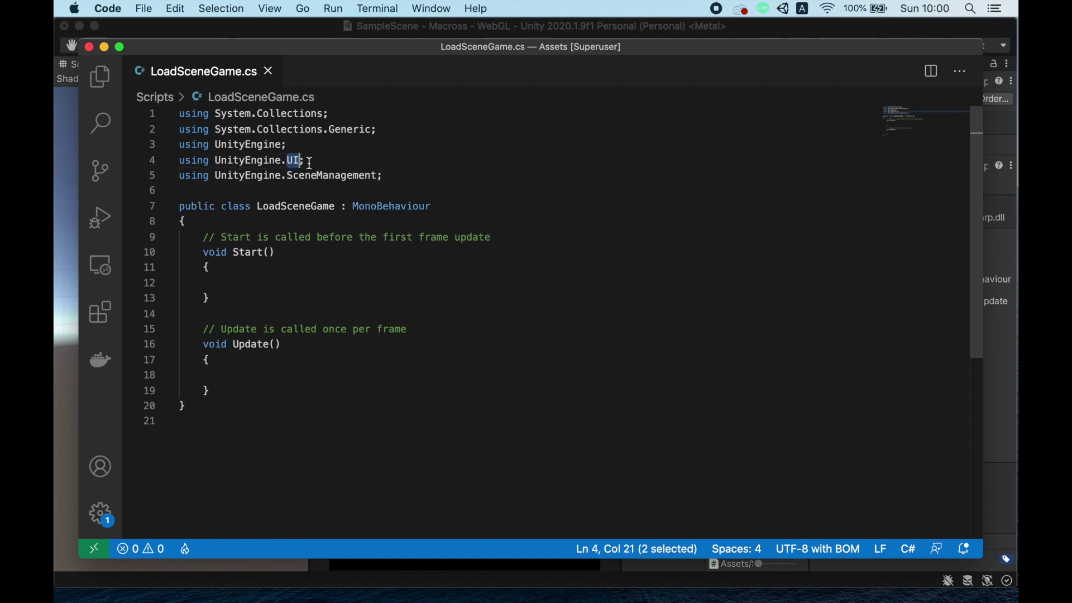
{"action": "double_click", "coordinate": [334, 175]}
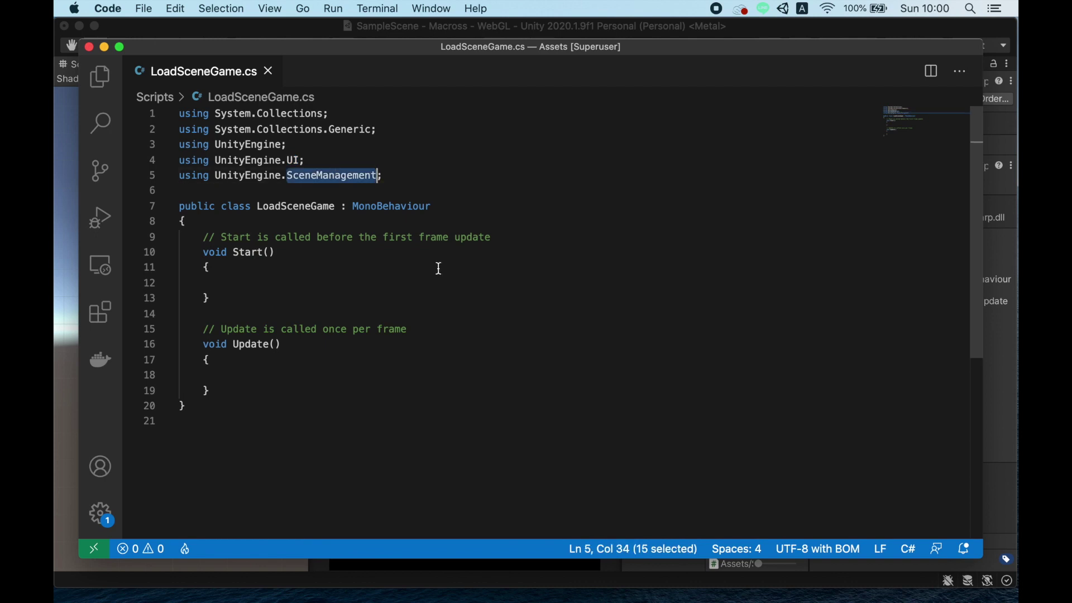
{"action": "double_click", "coordinate": [242, 207]}
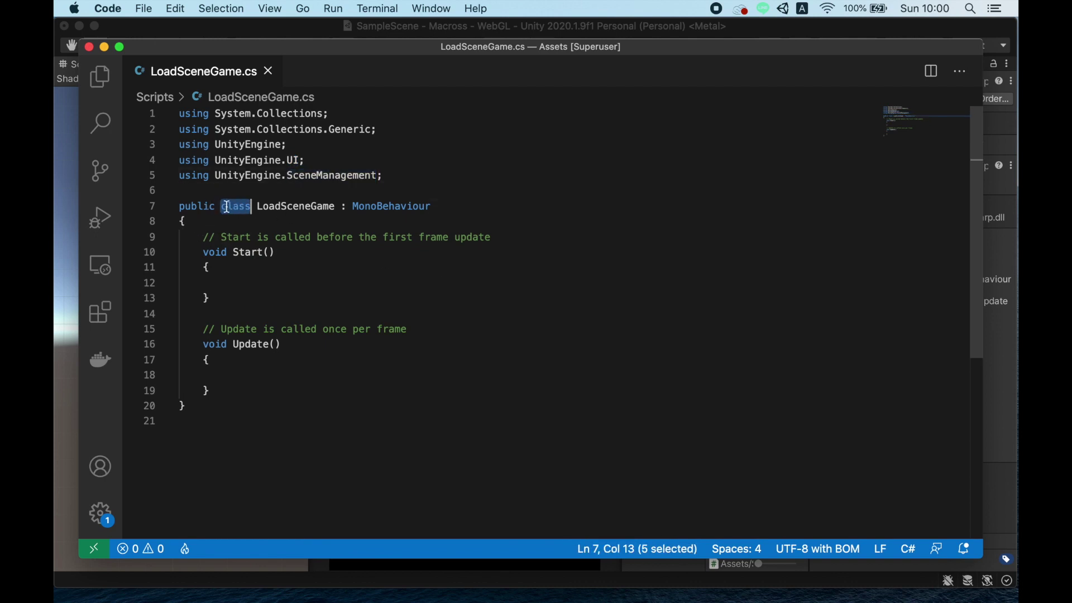
{"action": "left_click", "coordinate": [189, 223]}
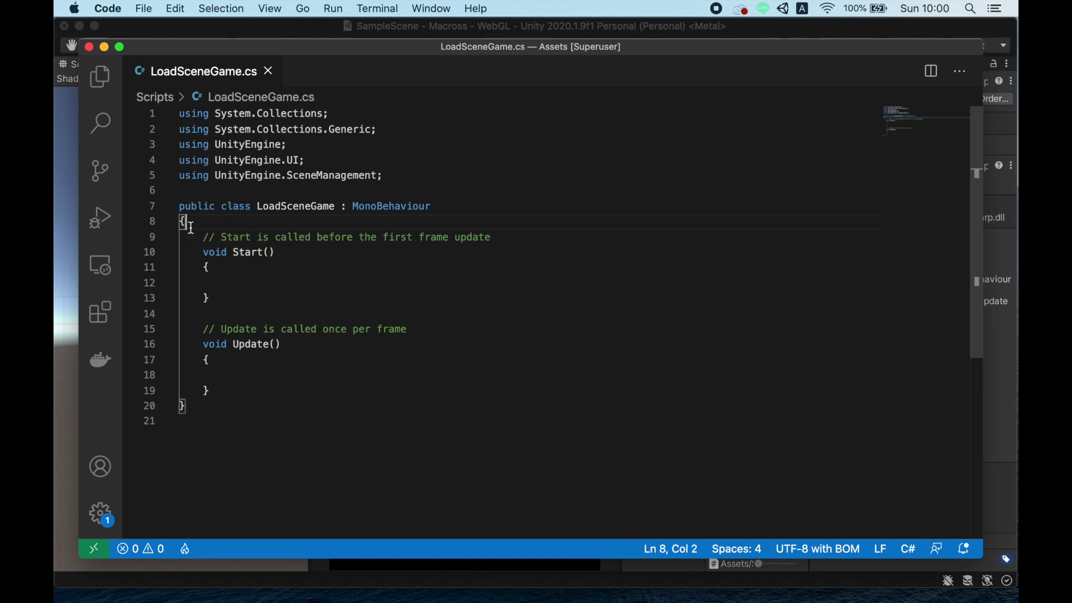
{"action": "double_click", "coordinate": [246, 207]}
{"action": "left_click", "coordinate": [187, 222]}
{"action": "double_click", "coordinate": [215, 253]}
{"action": "double_click", "coordinate": [217, 345]}
{"action": "left_click", "coordinate": [227, 223]}
Declare 'public Text loadProgress;' and 'public GameObject WindowsPanel;' in the class and save.
{"action": "key", "text": "Return"}
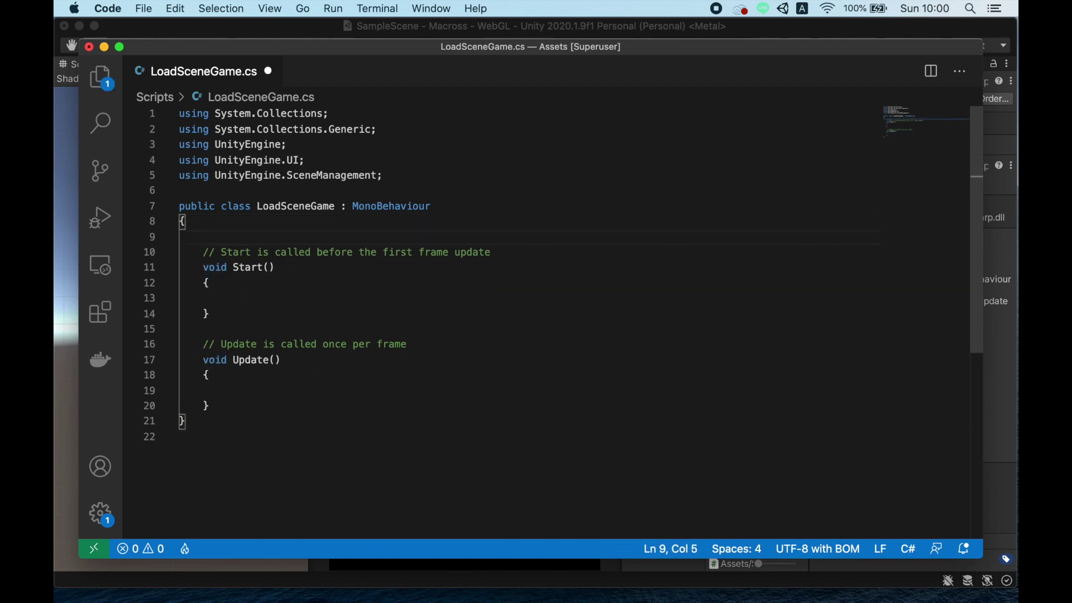
{"action": "type", "text": "public Text"}
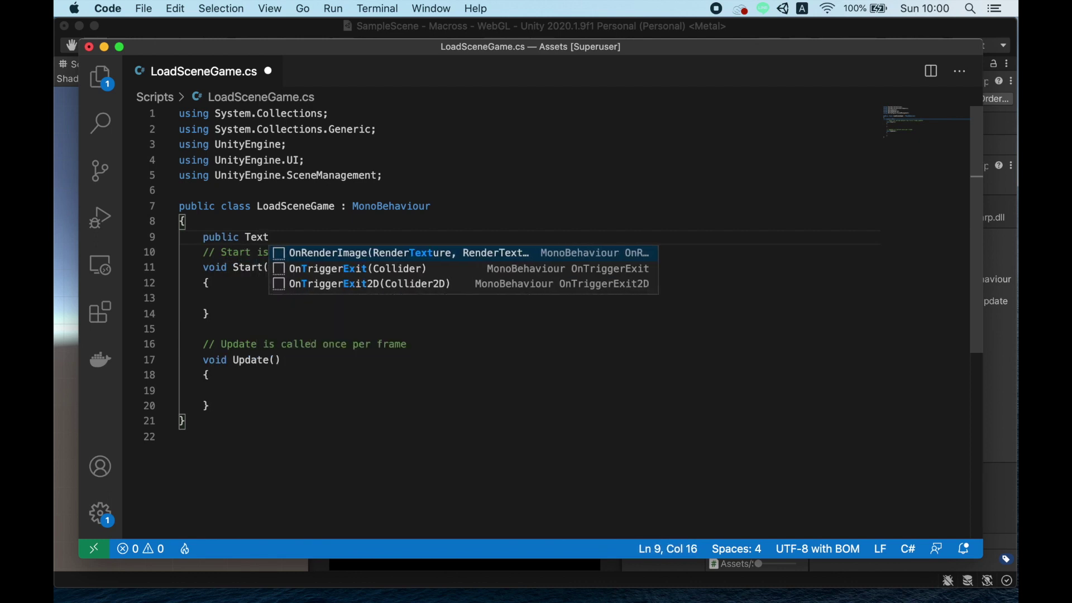
{"action": "type", "text": " load"}
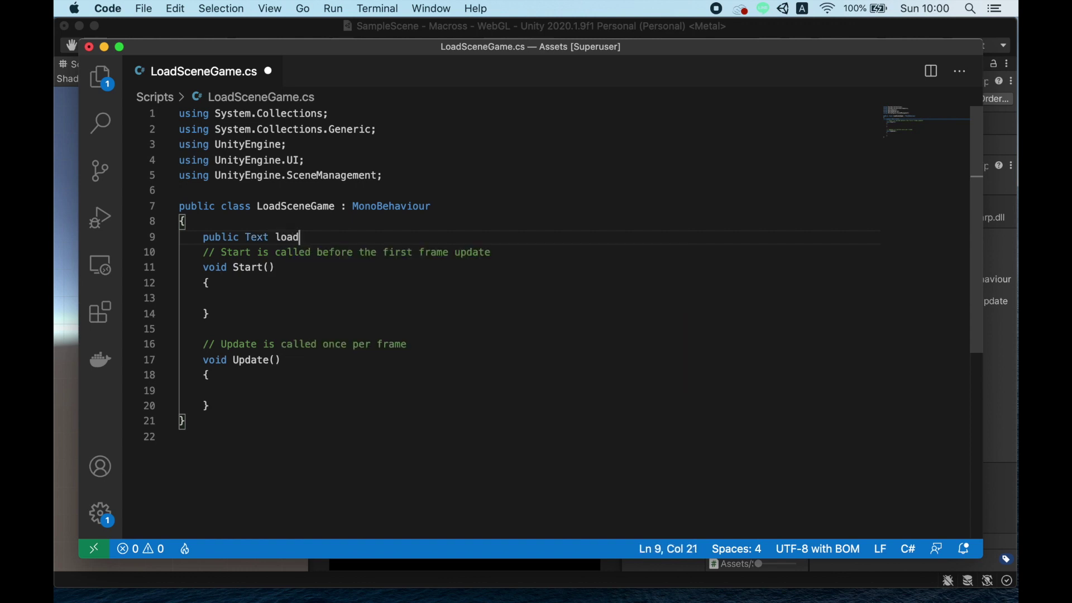
{"action": "type", "text": "Per"}
{"action": "key", "text": "BackSpace"}
{"action": "type", "text": "rogress;"}
{"action": "key", "text": "Return"}
{"action": "type", "text": "public "}
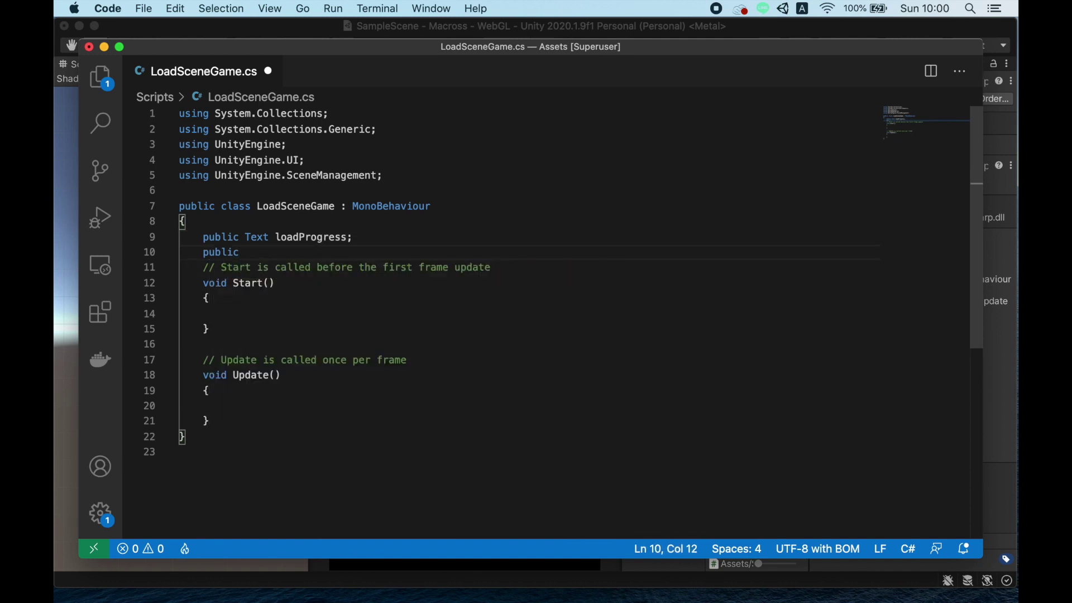
{"action": "type", "text": "GameObject "}
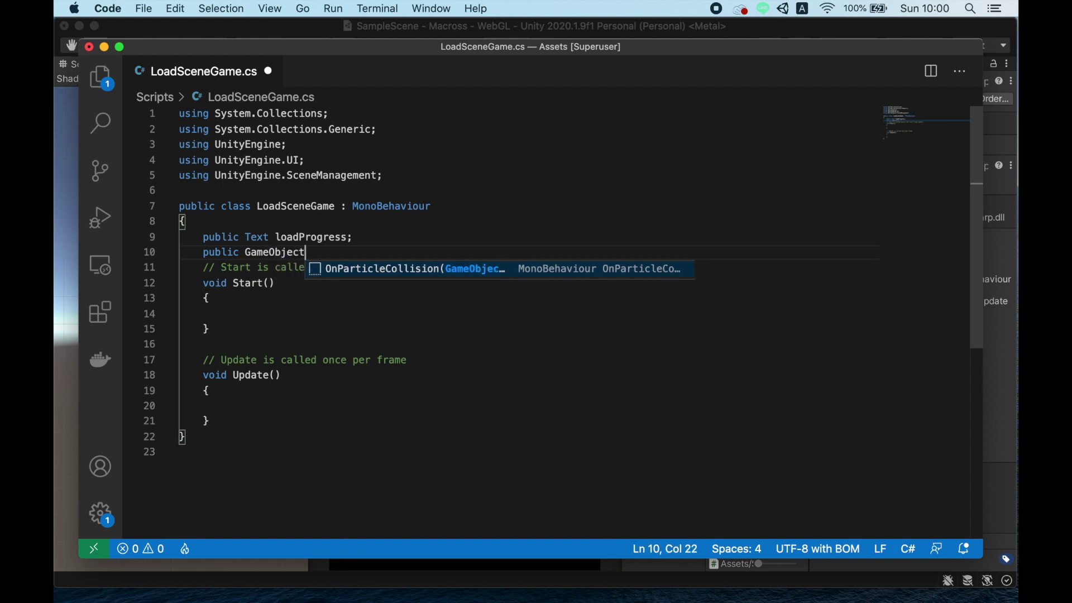
{"action": "type", "text": "Wi"}
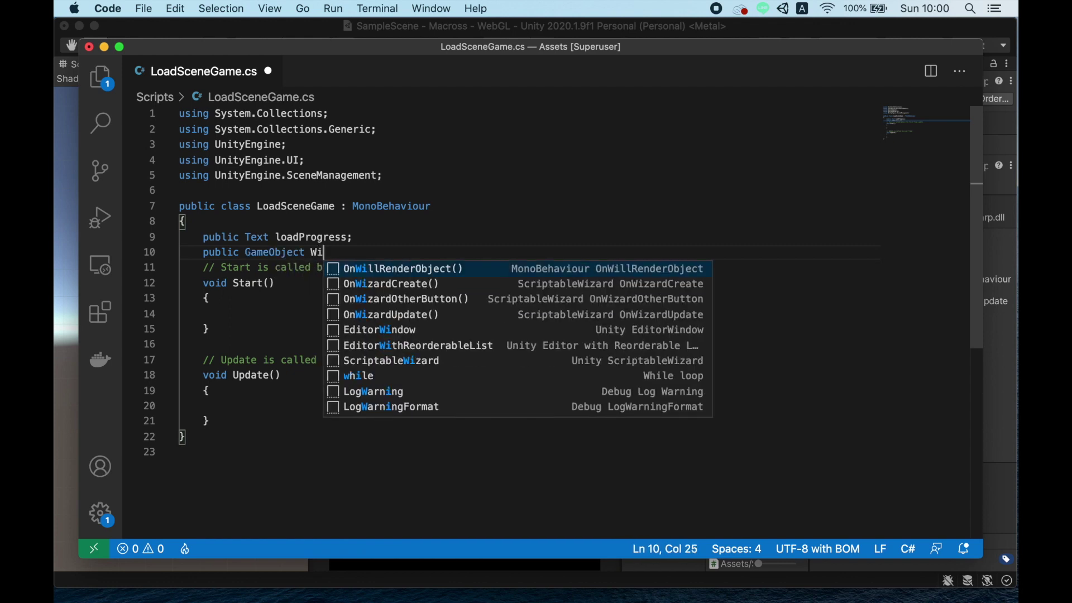
{"action": "type", "text": "ndo"}
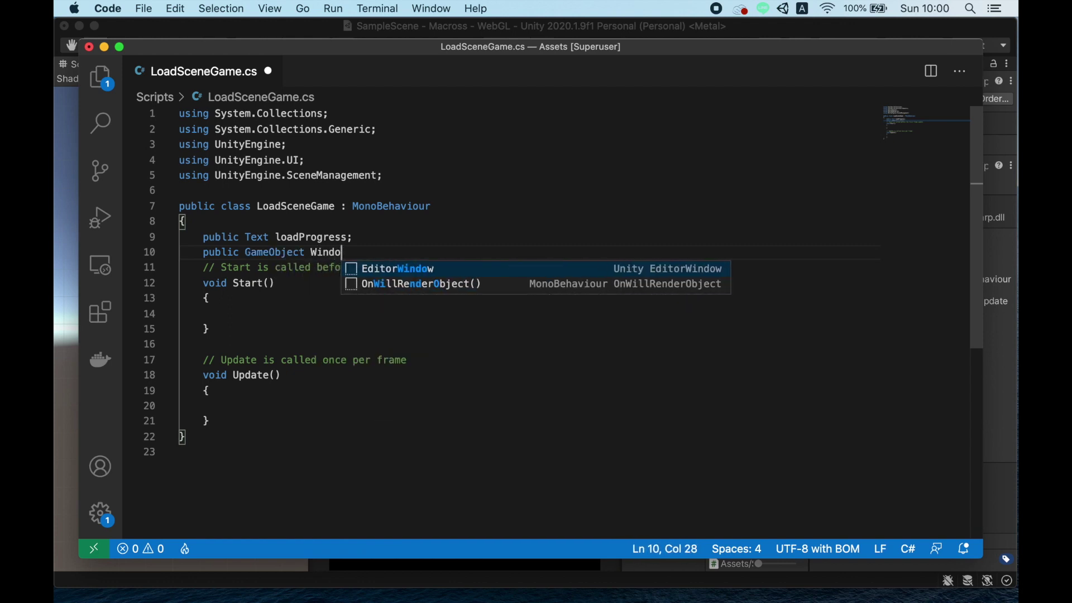
{"action": "key", "text": "Escape"}
{"action": "type", "text": "wsPanel;"}
{"action": "key", "text": "super+s"}
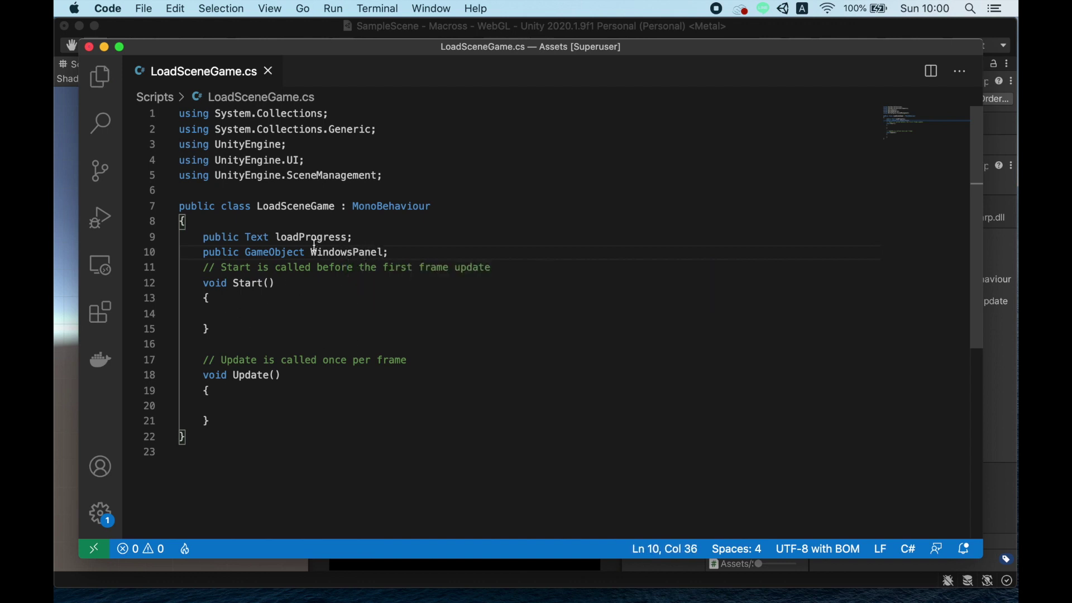
Highlight the loadProgress and WindowsPanel field names, then place the caret inside Start.
{"action": "double_click", "coordinate": [344, 239]}
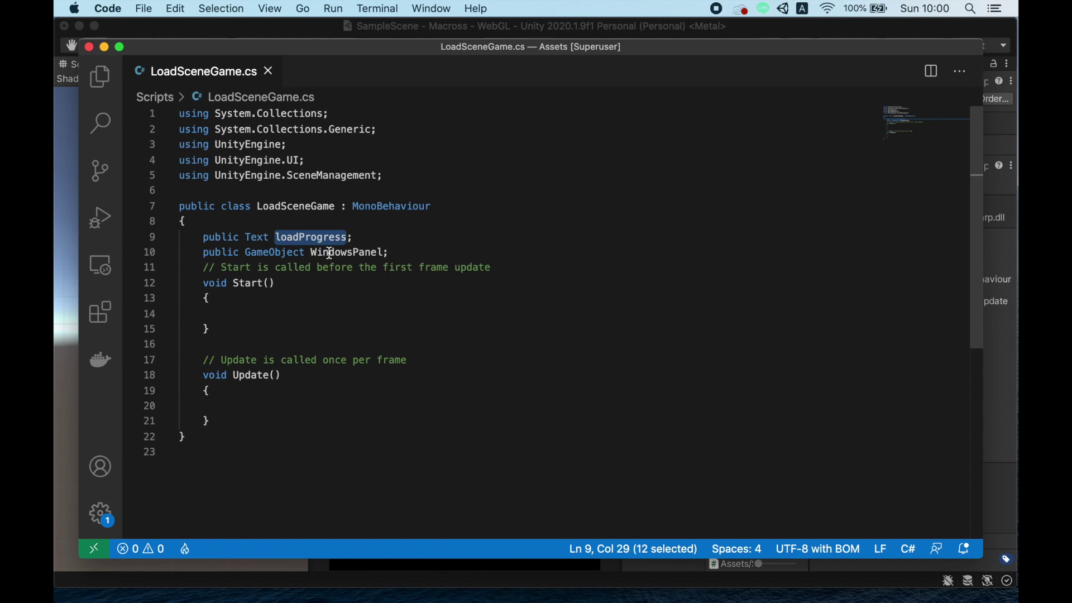
{"action": "double_click", "coordinate": [329, 252]}
{"action": "left_click", "coordinate": [382, 311]}
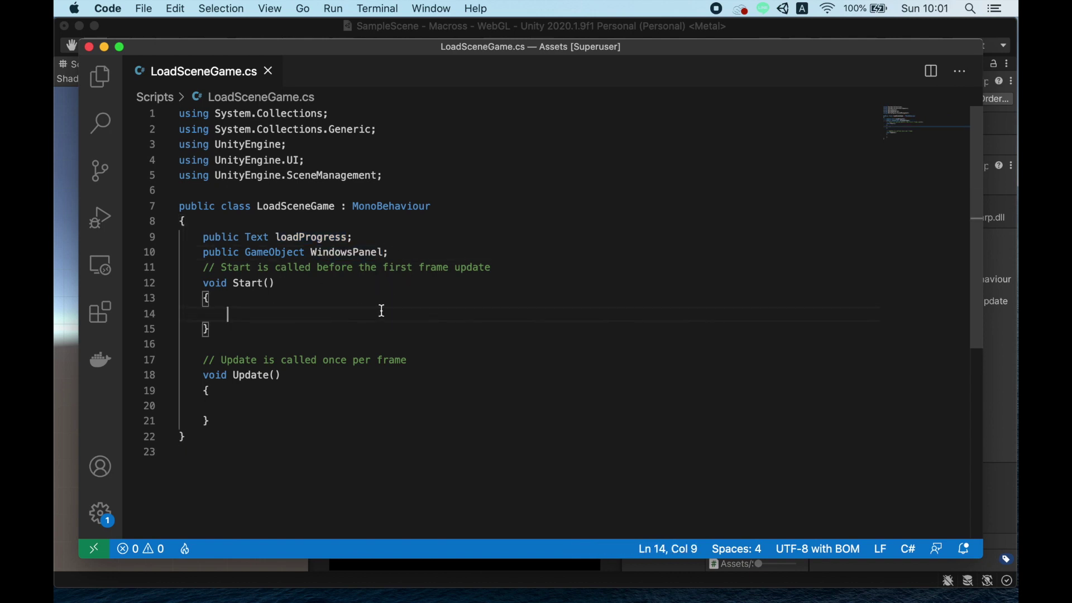
Add 'WindowsPanel.SetActive(false);' inside the Start method.
{"action": "double_click", "coordinate": [251, 283]}
{"action": "left_click", "coordinate": [210, 300]}
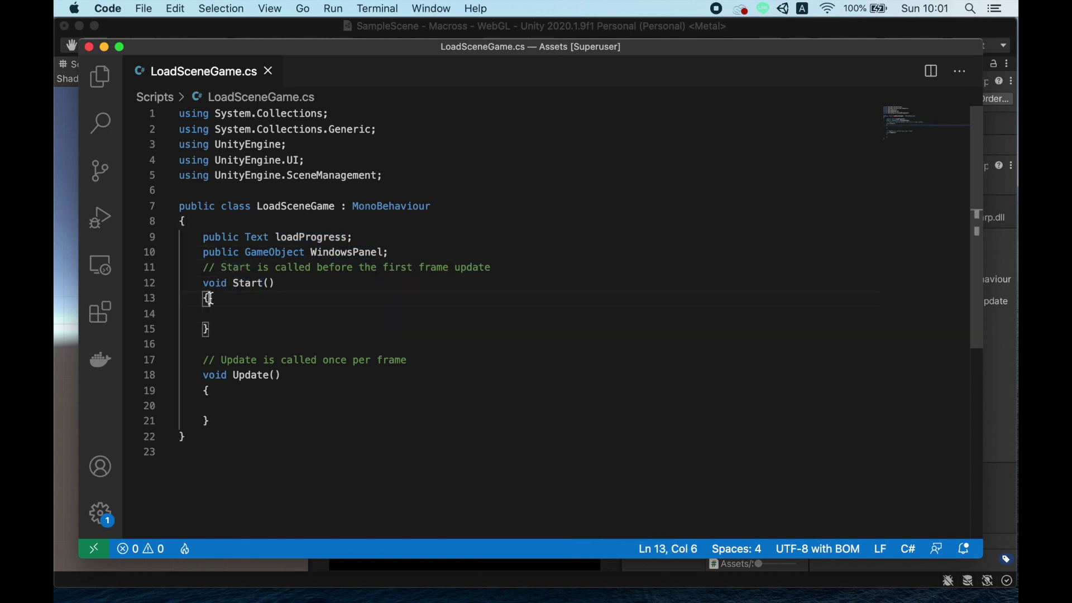
{"action": "left_click", "coordinate": [229, 313]}
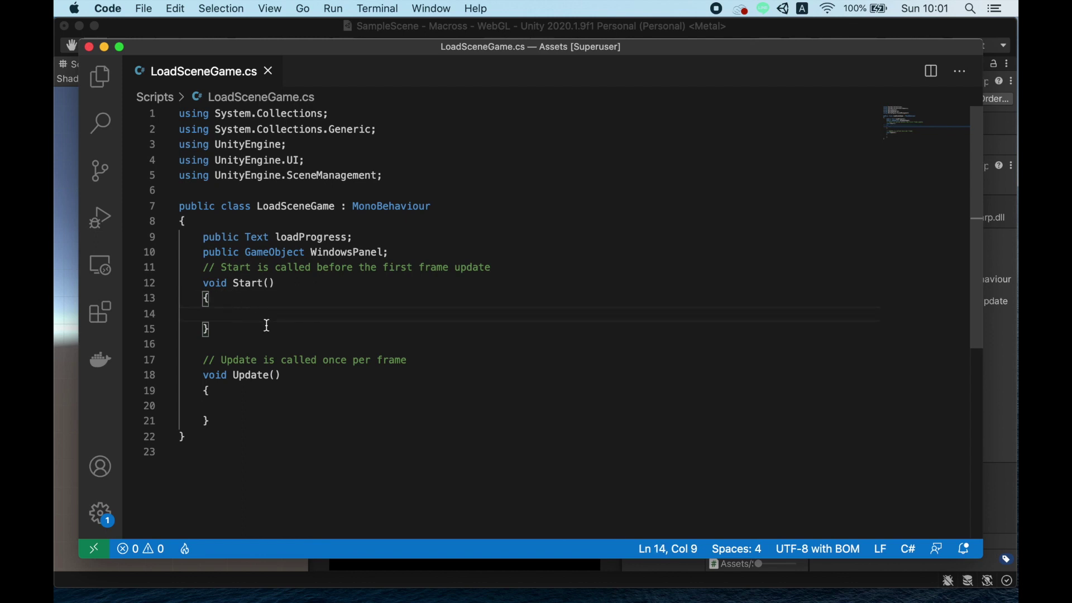
{"action": "type", "text": "Window"}
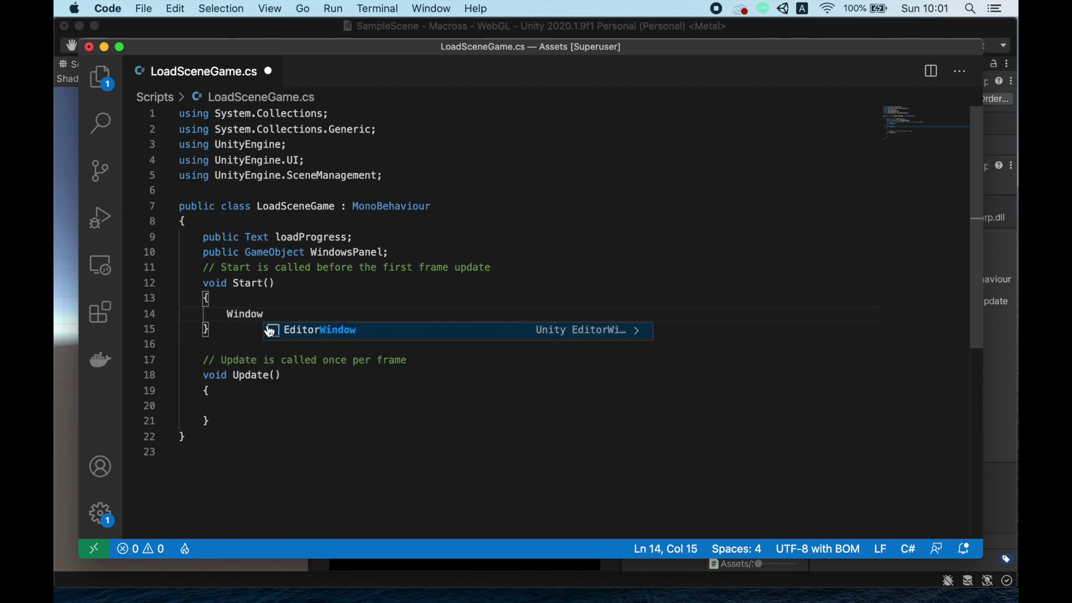
{"action": "type", "text": "sPa"}
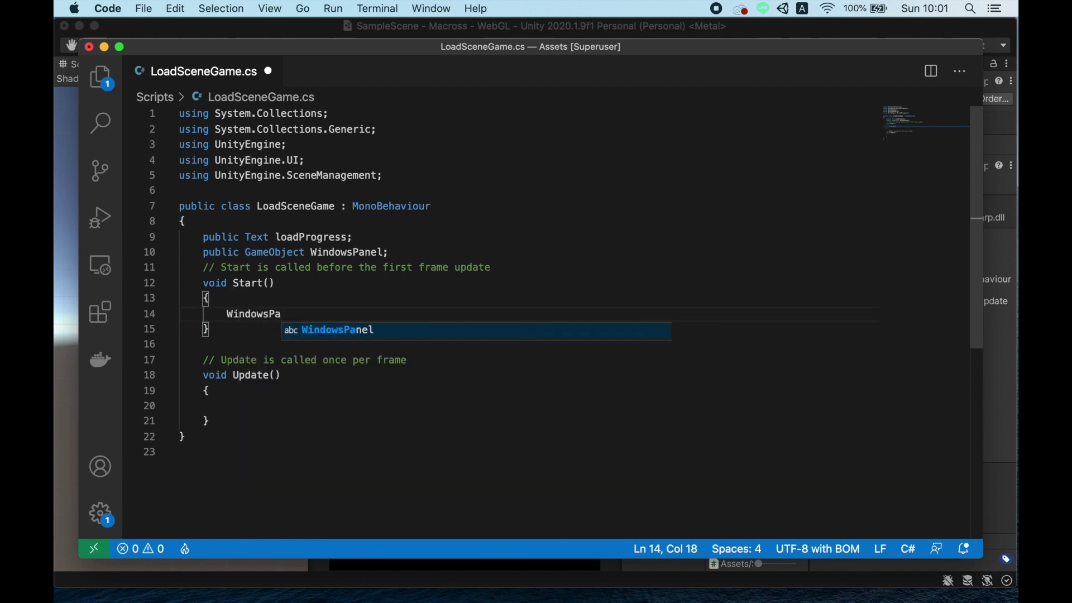
{"action": "key", "text": "Tab"}
{"action": "type", "text": ".S"}
{"action": "type", "text": "e"}
{"action": "key", "text": "BackSpace"}
{"action": "type", "text": "SetActive(false);"}
Write a Thai // comment below it explaining SetActive accepts true or false.
{"action": "key", "text": "Return"}
{"action": "type", "text": "//คำสั่ง SetActive() คือการ"}
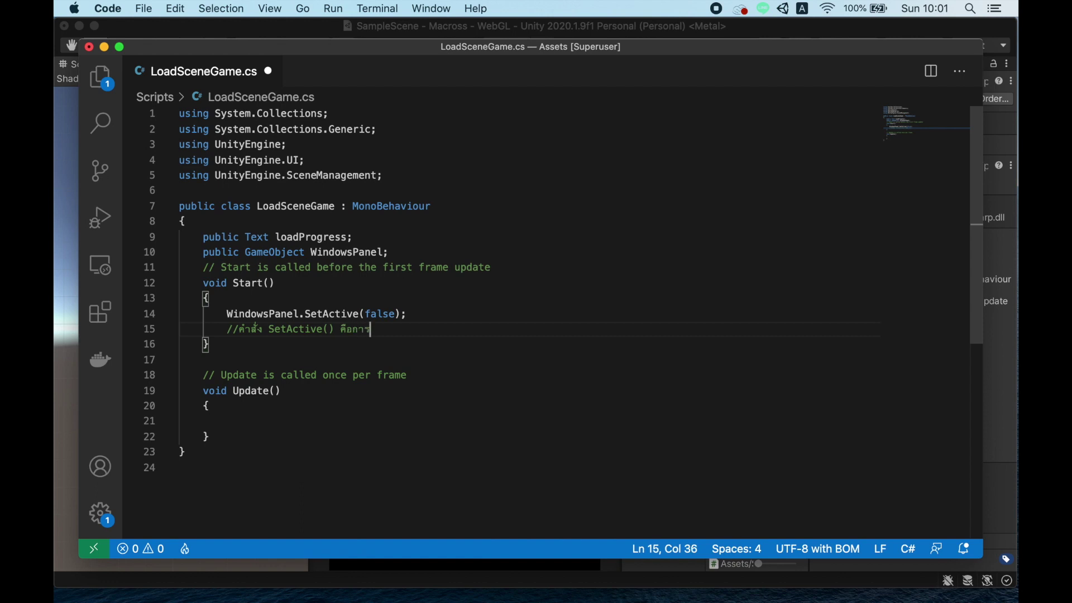
{"action": "type", "text": "ซ่อน และแส"}
{"action": "left_click", "coordinate": [471, 313]}
{"action": "type", "text": "รับค่า ttru"}
{"action": "key", "text": "BackSpace"}
{"action": "key", "text": "BackSpace"}
{"action": "key", "text": "BackSpace"}
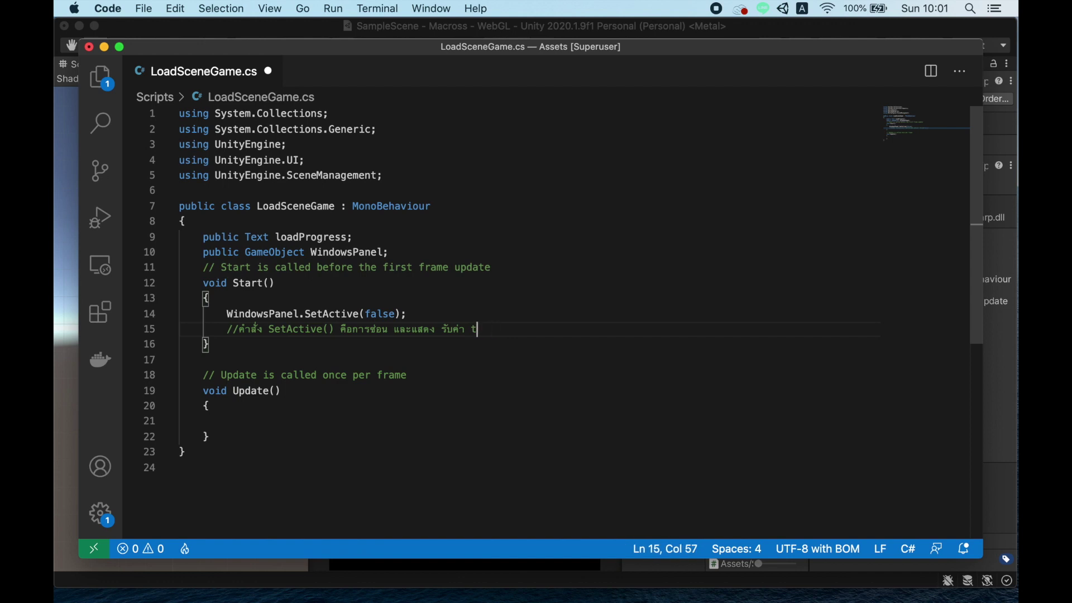
{"action": "type", "text": "rue หรือ false ในฟังก์ชัน"}
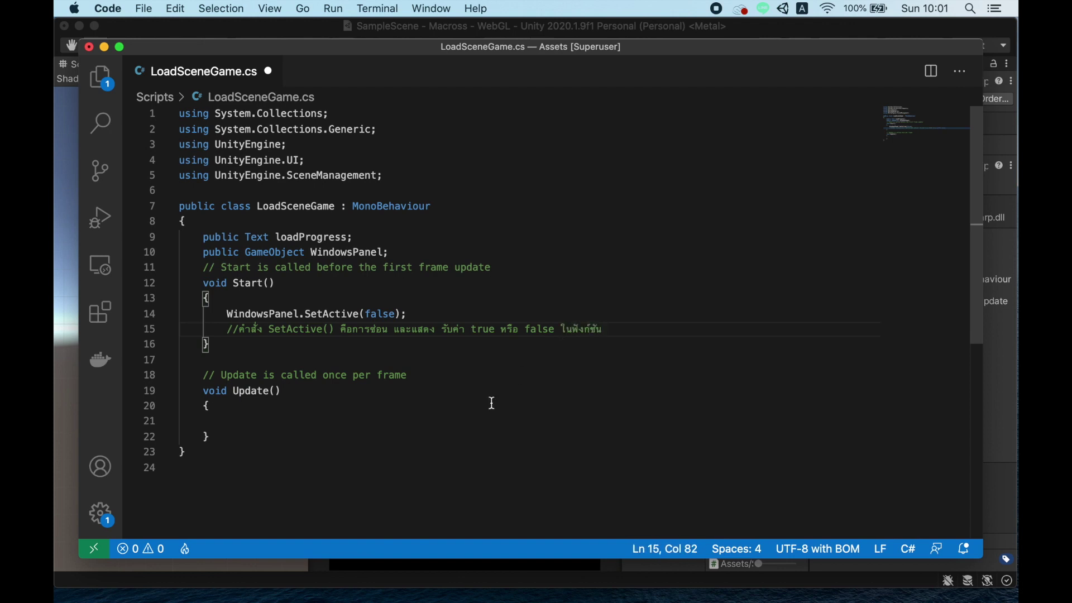
Highlight true, false and the SetActive(false) argument, then move into the Update method.
{"action": "double_click", "coordinate": [484, 329]}
{"action": "double_click", "coordinate": [539, 329]}
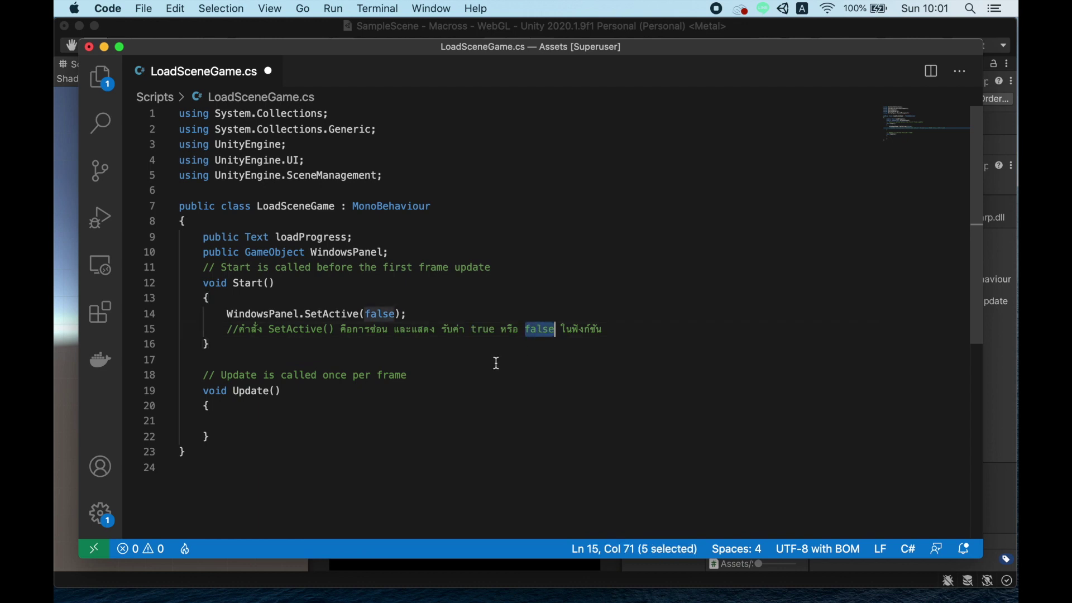
{"action": "double_click", "coordinate": [381, 314]}
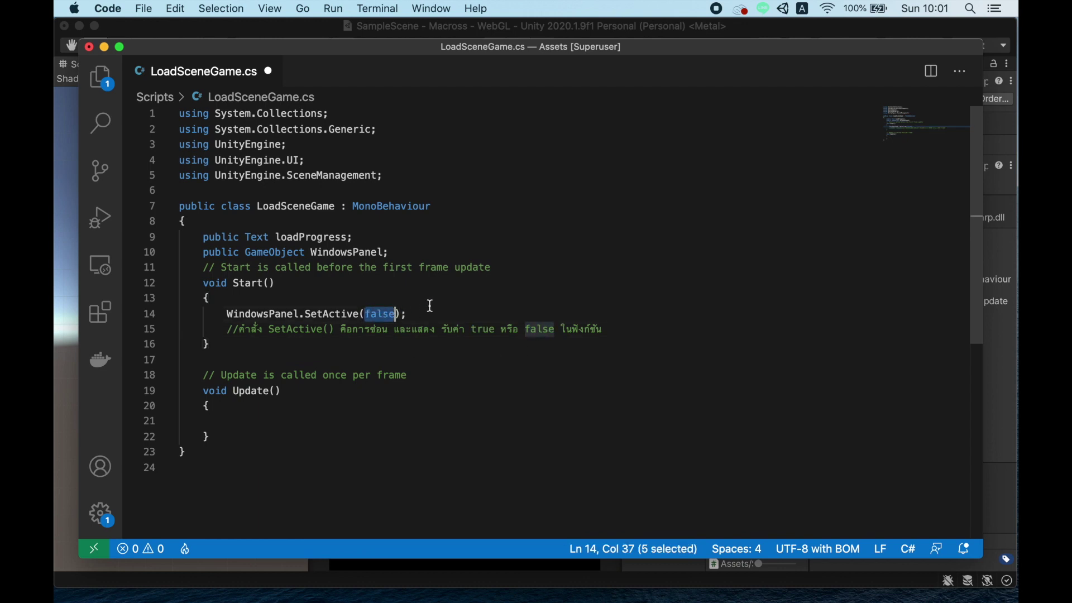
{"action": "key", "text": "Up"}
{"action": "key", "text": "Down"}
{"action": "key", "text": "End"}
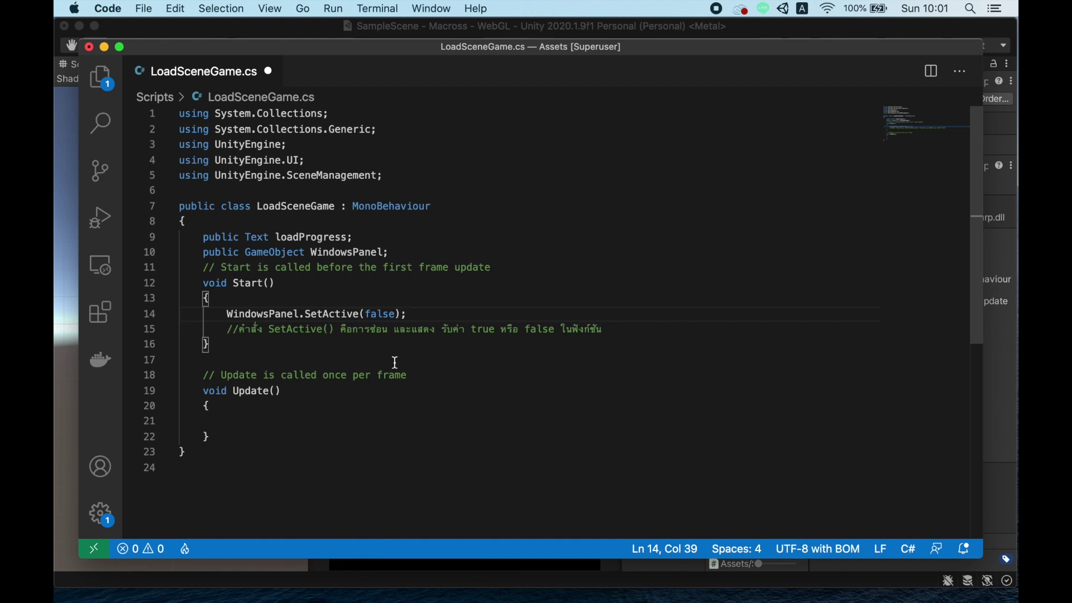
{"action": "left_click", "coordinate": [233, 345]}
{"action": "left_click", "coordinate": [283, 407]}
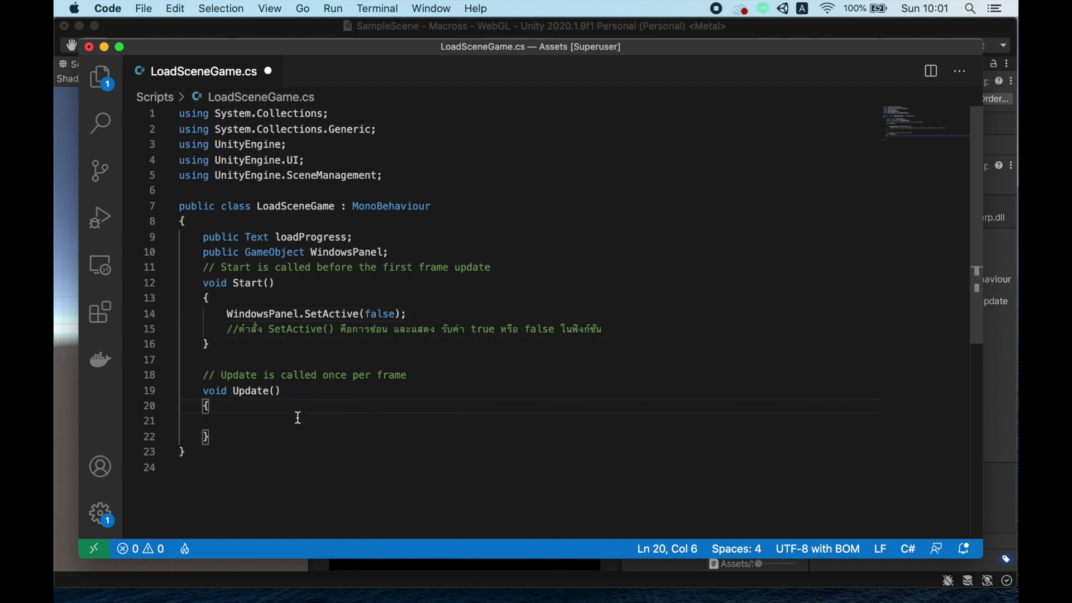
Delete the Update method and its comment.
{"action": "left_click_drag", "start_coordinate": [203, 375], "coordinate": [209, 437]}
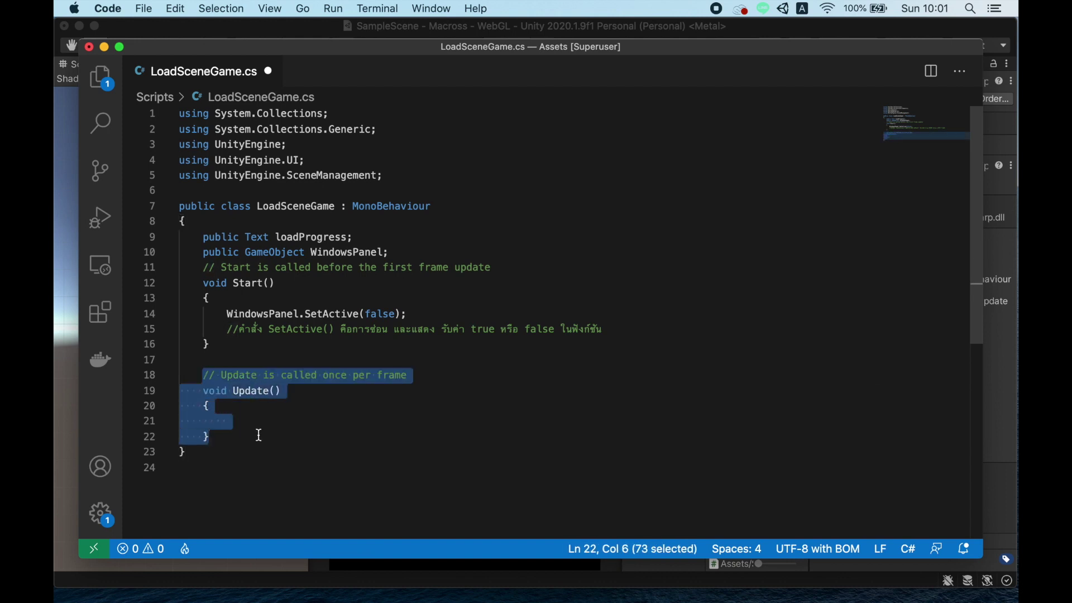
{"action": "key", "text": "BackSpace"}
{"action": "type", "text": "ยีส"}
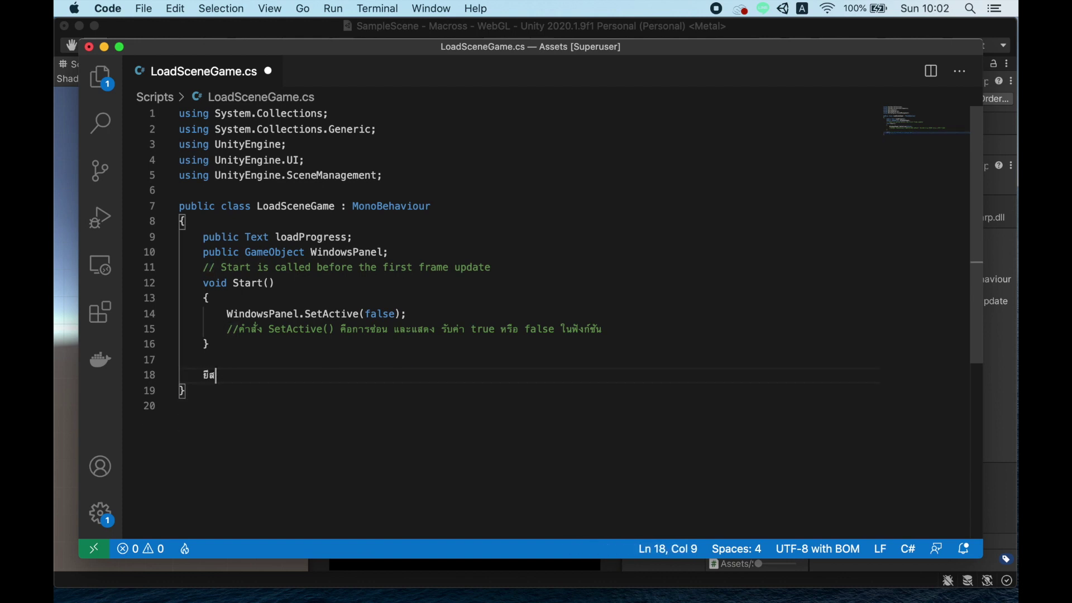
{"action": "key", "text": "BackSpace"}
Write an empty 'public void LoadScene(string sceneName){' method and save the script.
{"action": "type", "text": "publ"}
{"action": "key", "text": "BackSpace"}
{"action": "key", "text": "BackSpace"}
{"action": "type", "text": "blic void "}
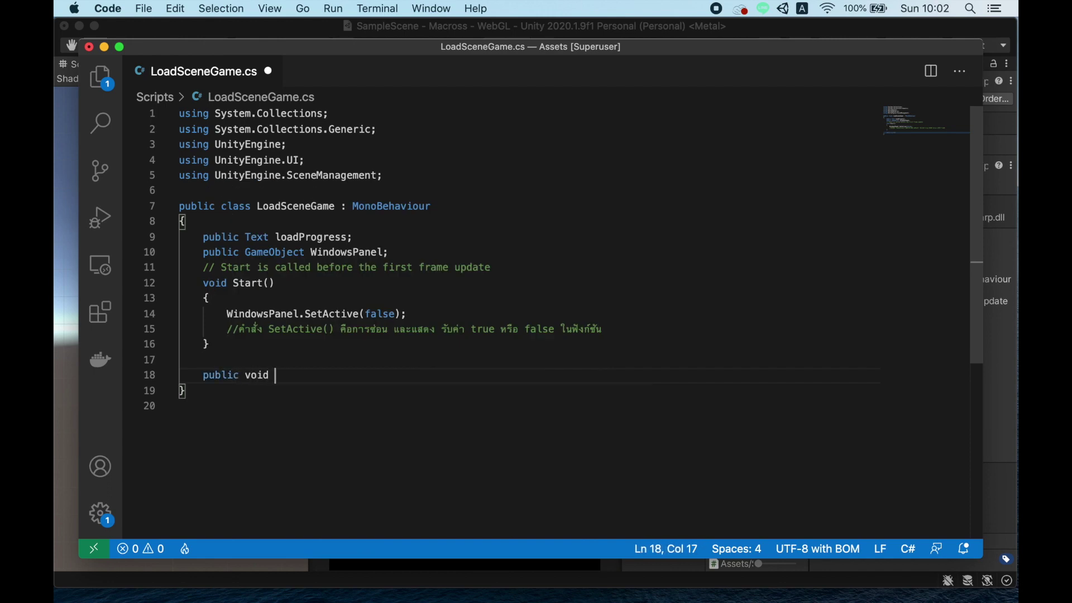
{"action": "type", "text": "Load"}
{"action": "type", "text": "Scene()"}
{"action": "key", "text": "Left"}
{"action": "type", "text": "string scebe"}
{"action": "key", "text": "BackSpace"}
{"action": "key", "text": "BackSpace"}
{"action": "type", "text": "neName){"}
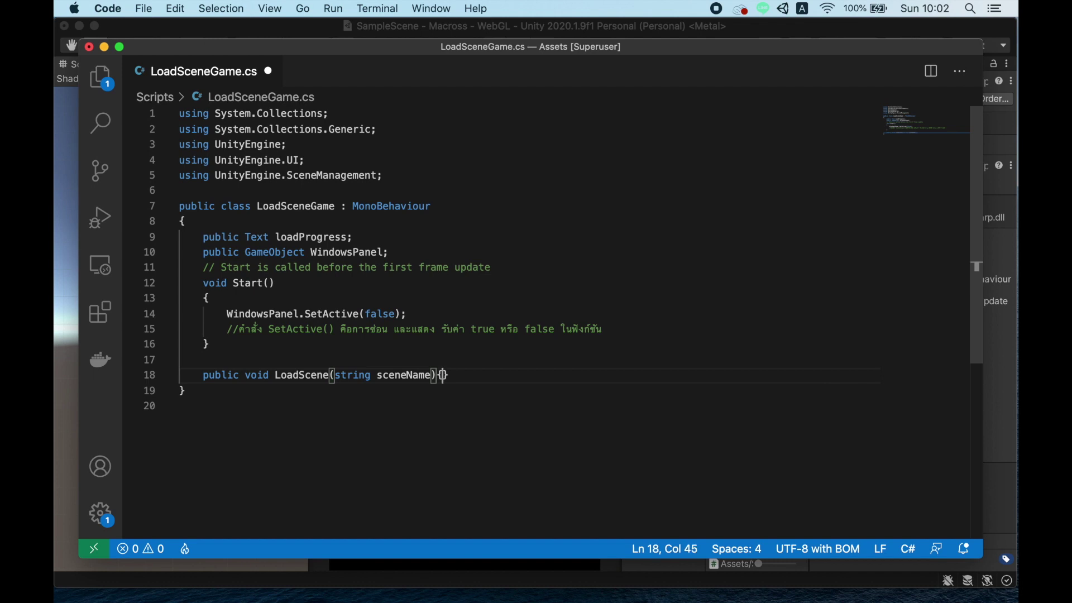
{"action": "key", "text": "Return"}
{"action": "key", "text": "cmd+s"}
{"action": "scroll", "coordinate": [365, 419], "scroll_direction": "down", "scroll_amount": 2}
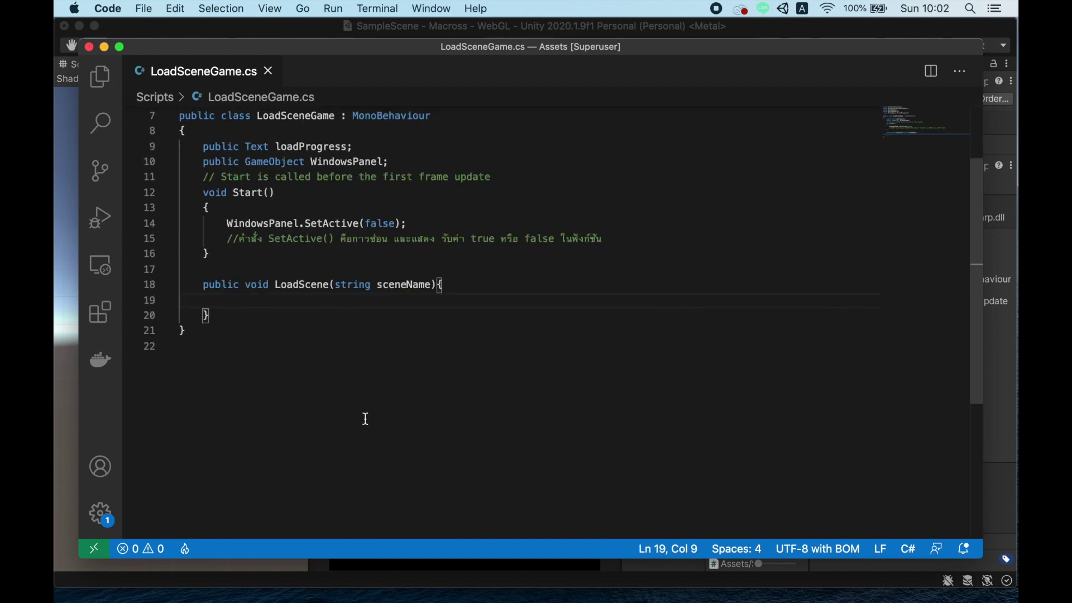
Add a 'StartCoroutine();' call inside LoadScene.
{"action": "type", "text": "Sta"}
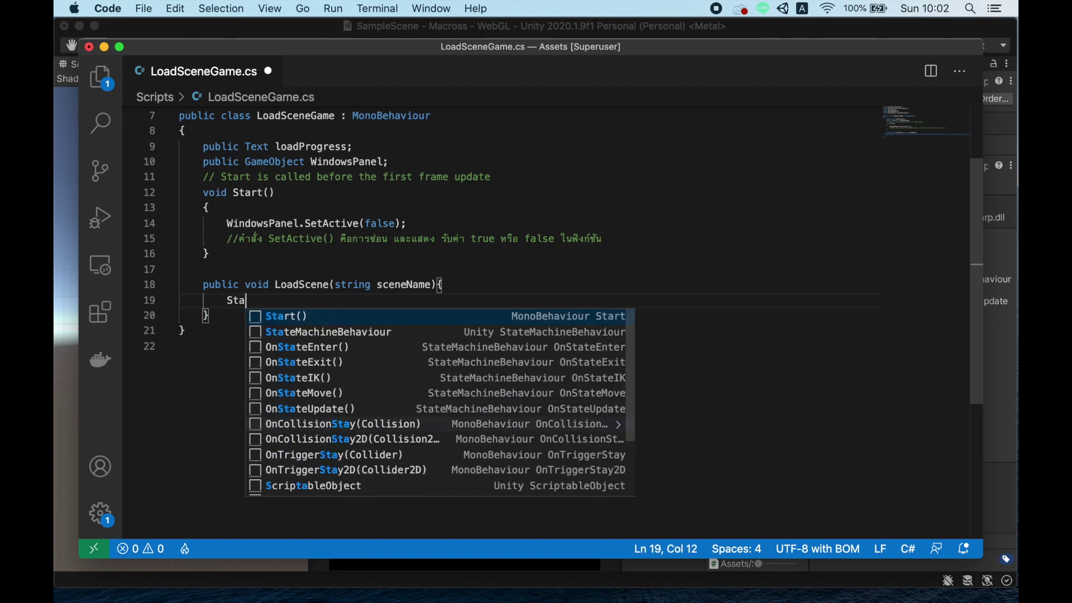
{"action": "type", "text": "rt"}
{"action": "key", "text": "Escape"}
{"action": "type", "text": "Coroutine"}
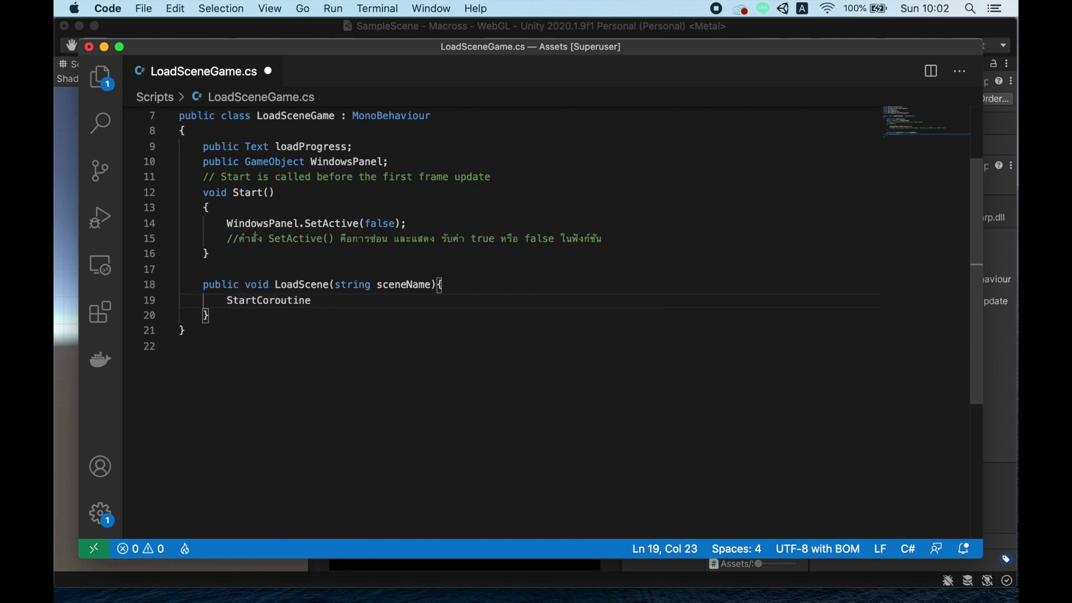
{"action": "type", "text": "()"}
{"action": "type", "text": ";"}
{"action": "key", "text": "Left"}
{"action": "key", "text": "Left"}
Declare 'public IEnumerator LoadSceneLevel(){' below the LoadScene method.
{"action": "left_click", "coordinate": [236, 316]}
{"action": "key", "text": "Return"}
{"action": "key", "text": "Return"}
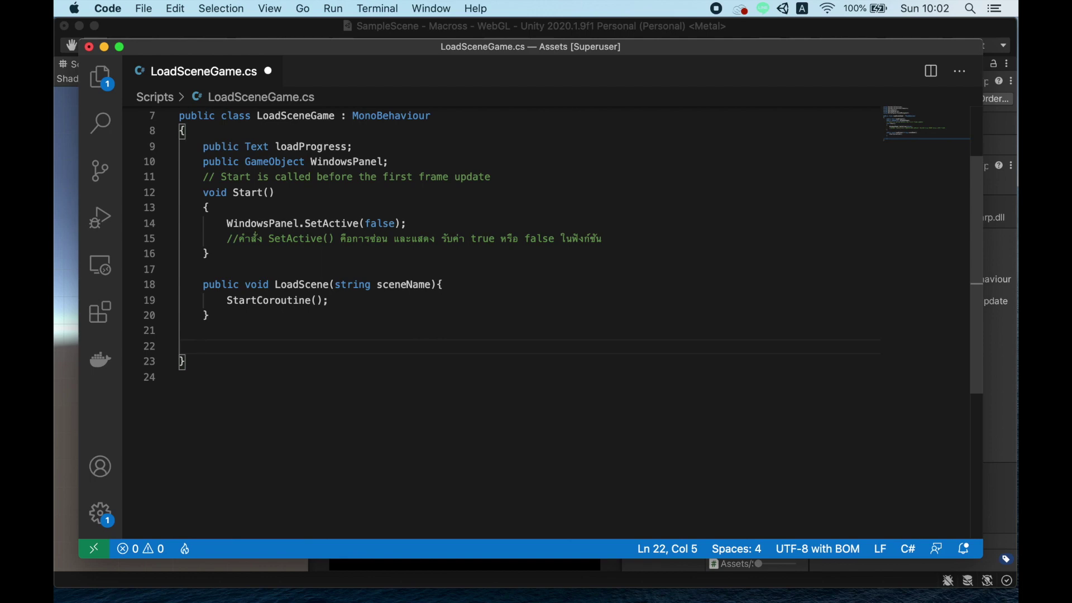
{"action": "type", "text": "public IEnu"}
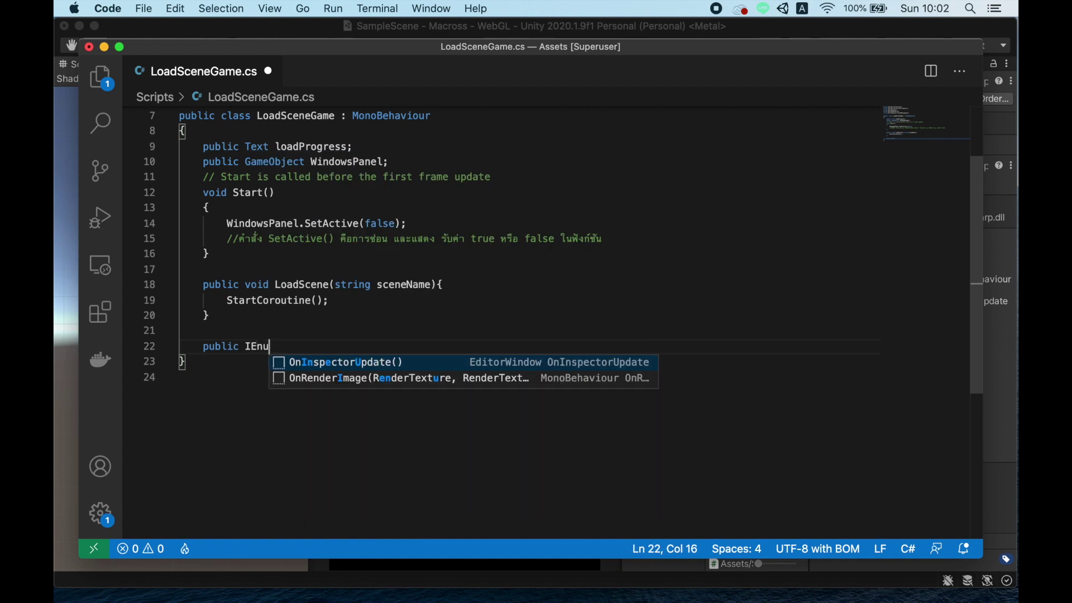
{"action": "type", "text": "merator LoadScene"}
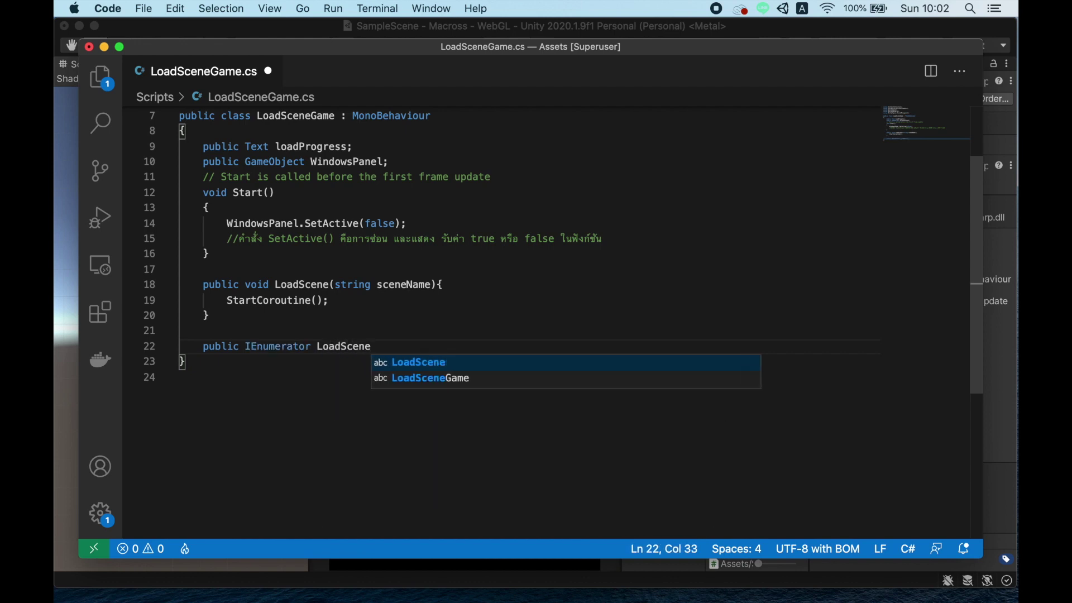
{"action": "type", "text": "Game"}
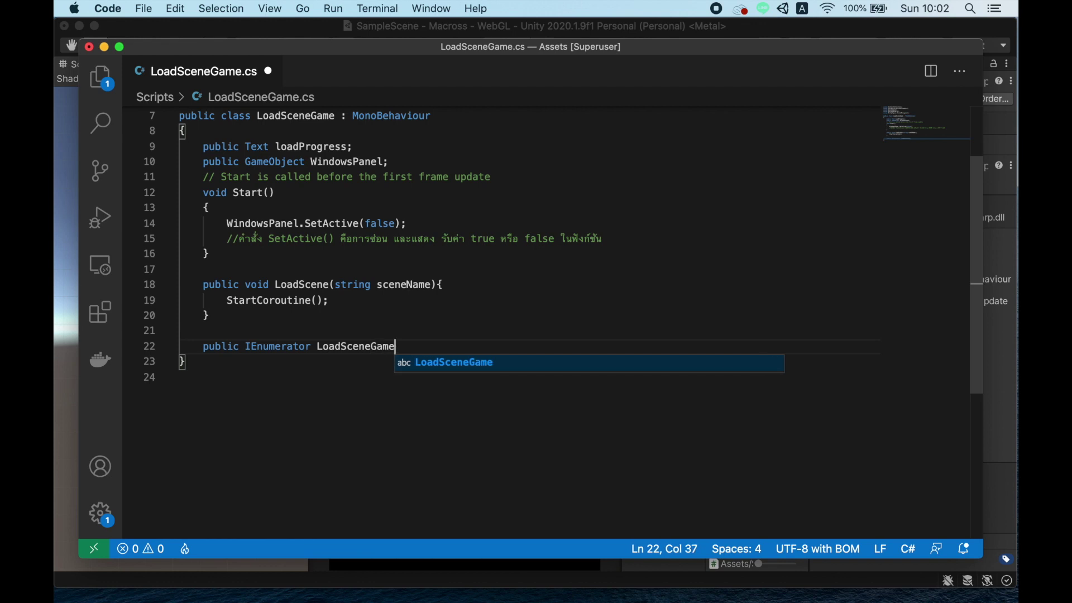
{"action": "key", "text": "BackSpace"}
{"action": "key", "text": "BackSpace"}
{"action": "key", "text": "BackSpace"}
{"action": "key", "text": "BackSpace"}
{"action": "type", "text": "Level()"}
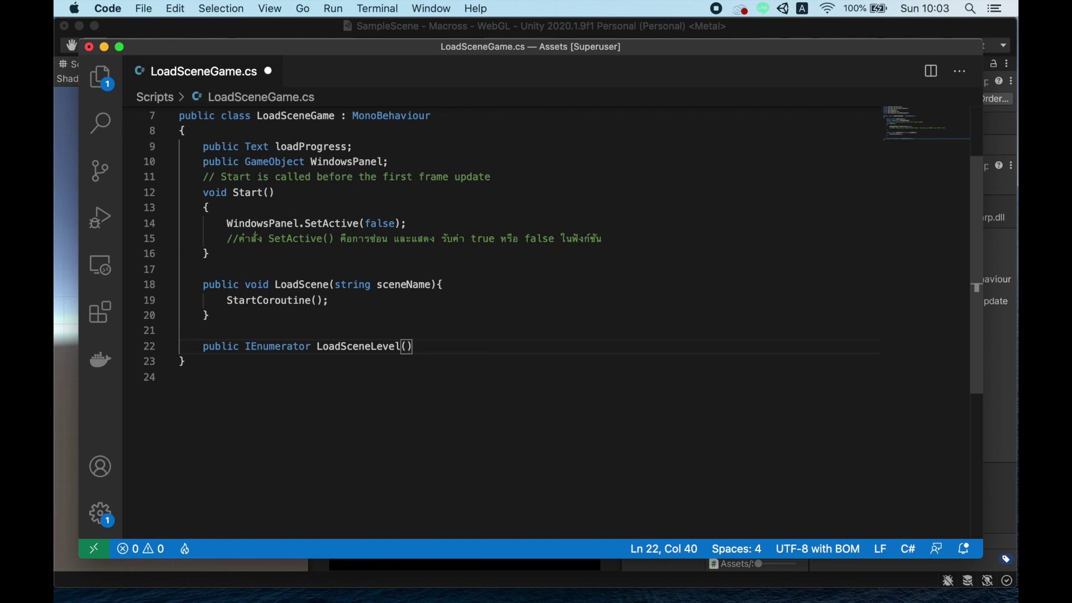
{"action": "type", "text": "{"}
{"action": "key", "text": "Return"}
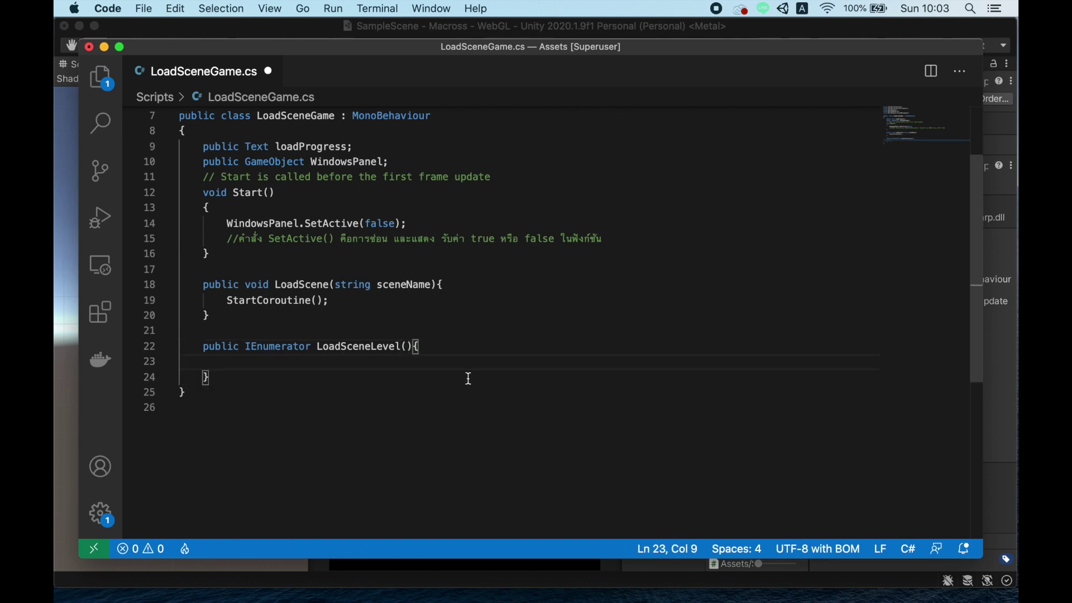
Pass LoadSceneLevel(sceneName) into the StartCoroutine call.
{"action": "double_click", "coordinate": [373, 346]}
{"action": "key", "text": "super+c"}
{"action": "left_click", "coordinate": [317, 301]}
{"action": "key", "text": "super+v"}
{"action": "type", "text": "("}
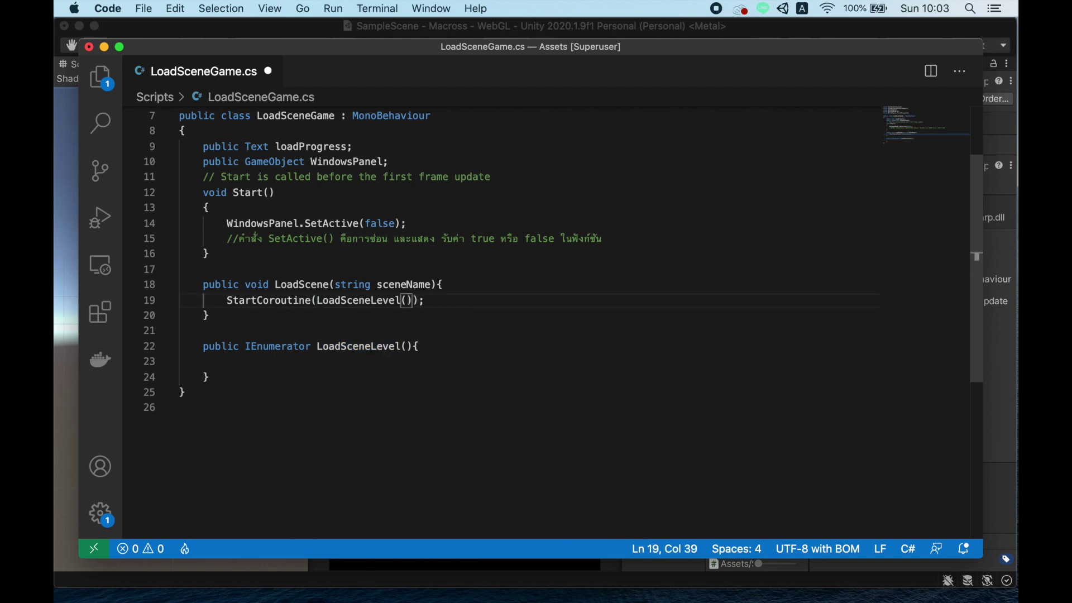
{"action": "type", "text": "scen"}
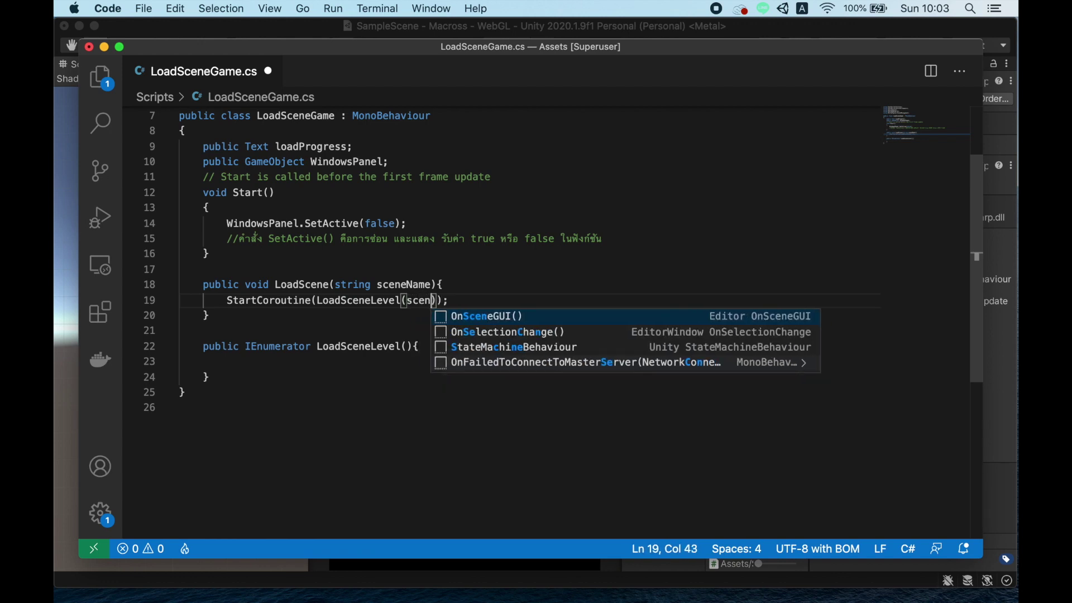
{"action": "type", "text": "eNa"}
{"action": "key", "text": "Return"}
Highlight LoadScene's sceneName parameter and the LoadSceneLevel(sceneName) argument to explain them.
{"action": "left_click", "coordinate": [519, 264]}
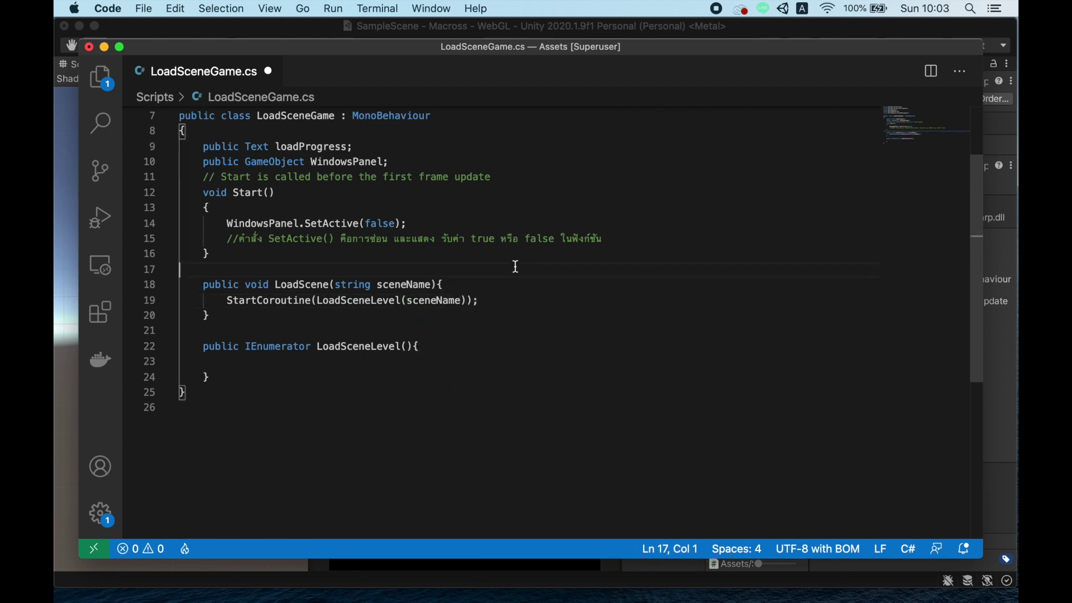
{"action": "double_click", "coordinate": [402, 285]}
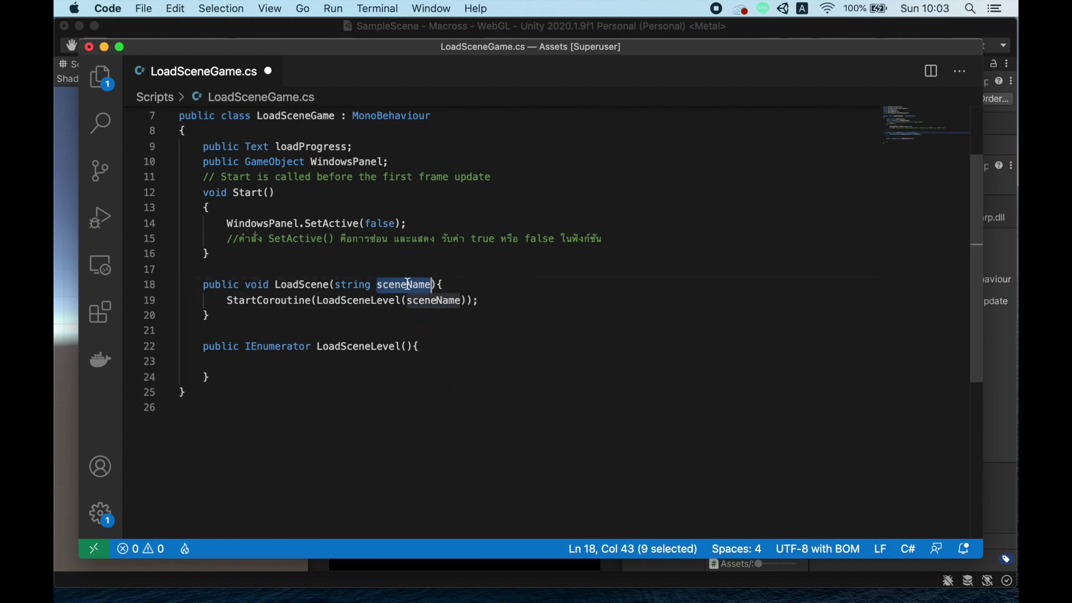
{"action": "double_click", "coordinate": [434, 299]}
{"action": "left_click", "coordinate": [430, 301]}
{"action": "double_click", "coordinate": [340, 301]}
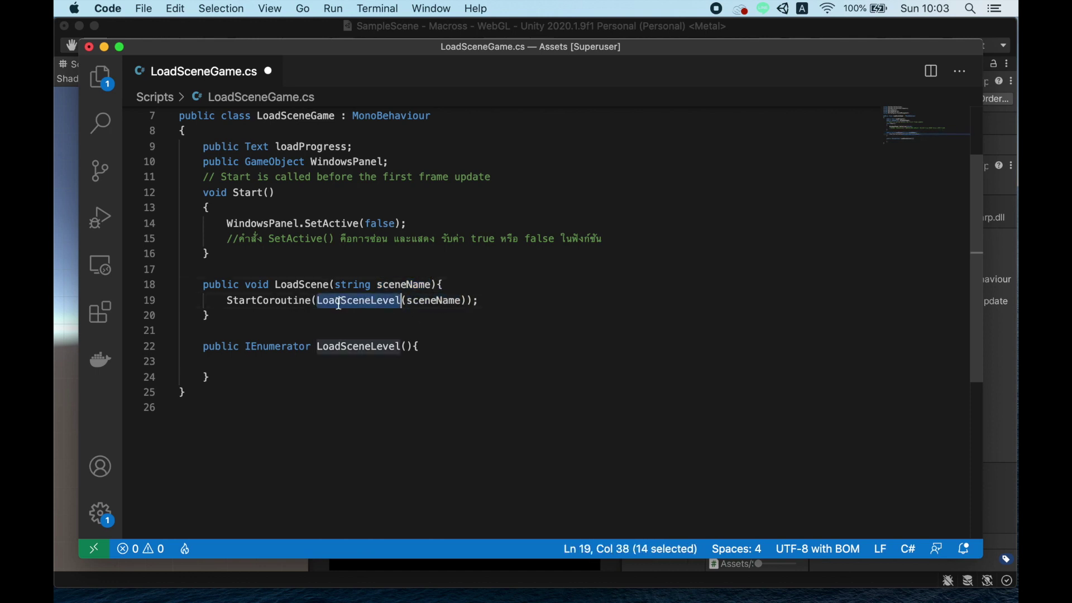
{"action": "left_click", "coordinate": [432, 302]}
{"action": "left_click_drag", "start_coordinate": [467, 301], "coordinate": [317, 302]}
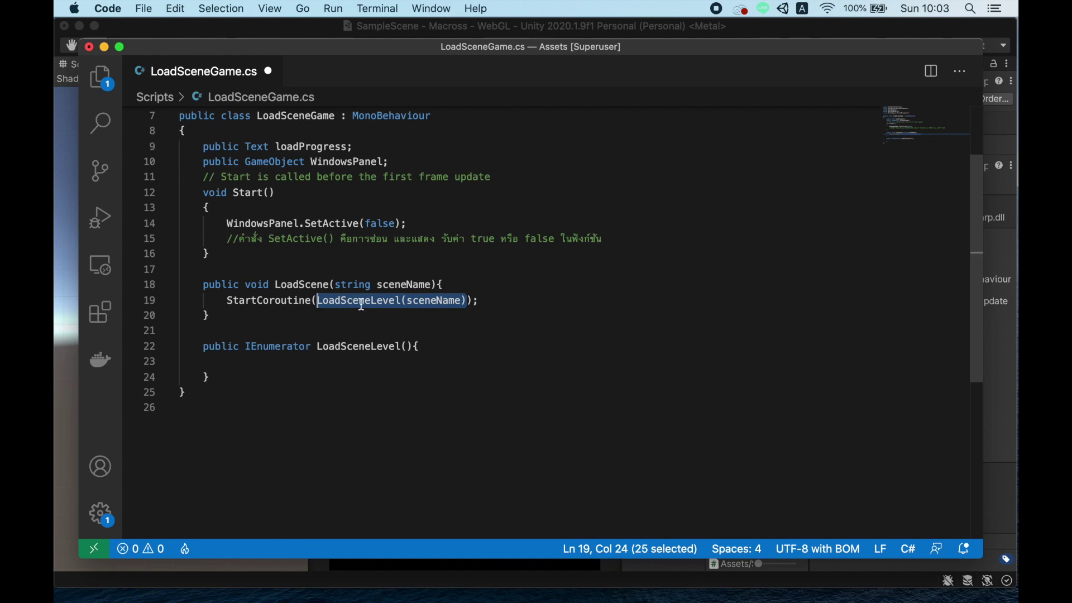
Give LoadSceneLevel a 'string sceneName' parameter, save, and open a line in its body.
{"action": "left_click", "coordinate": [407, 346]}
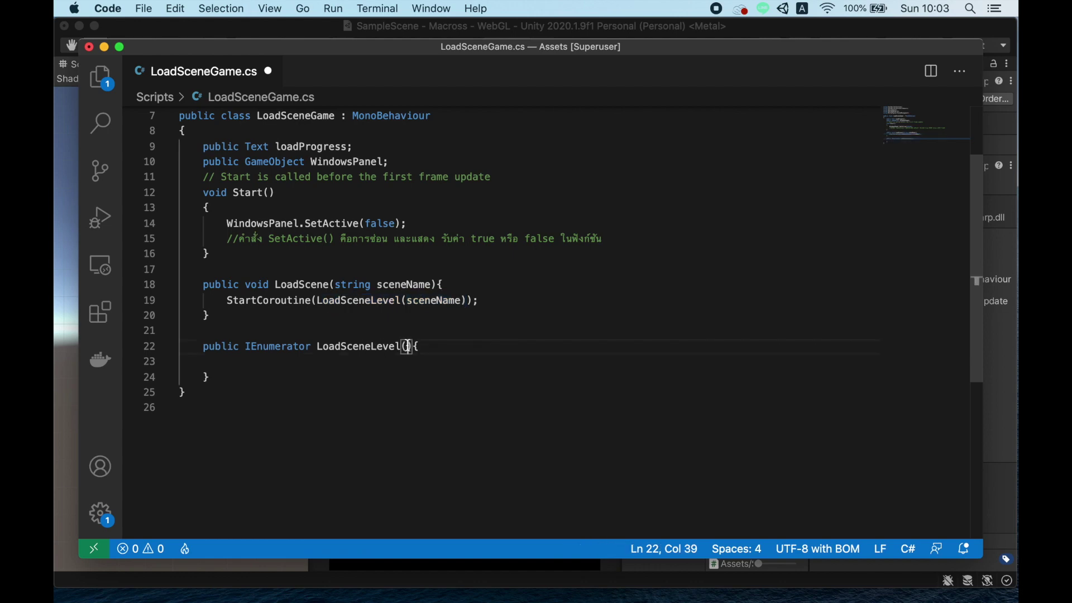
{"action": "type", "text": "string "}
{"action": "type", "text": "sceneName"}
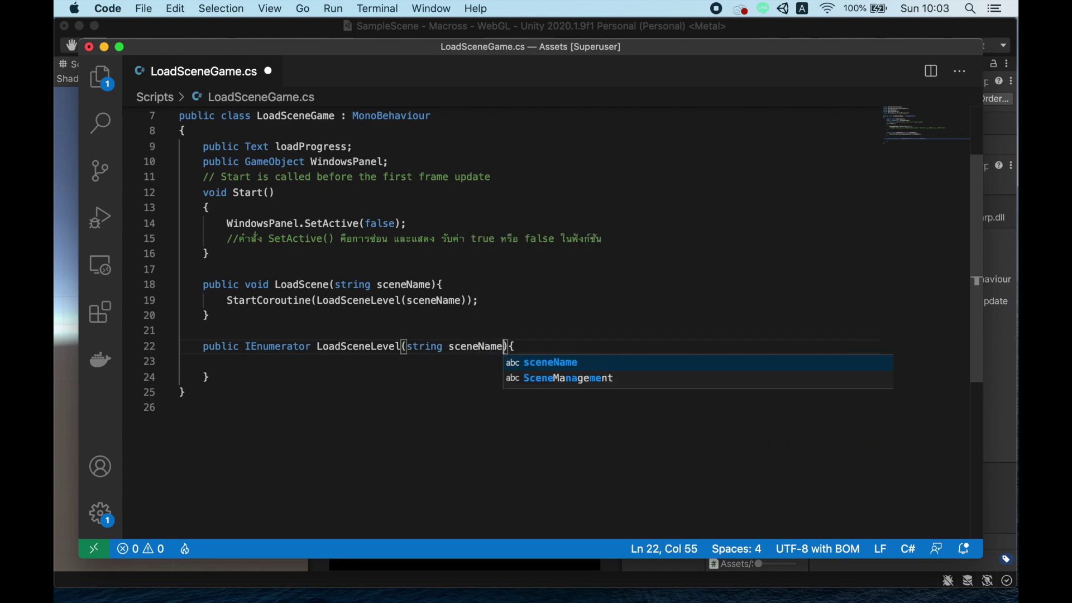
{"action": "key", "text": "super+s"}
{"action": "left_click", "coordinate": [537, 342]}
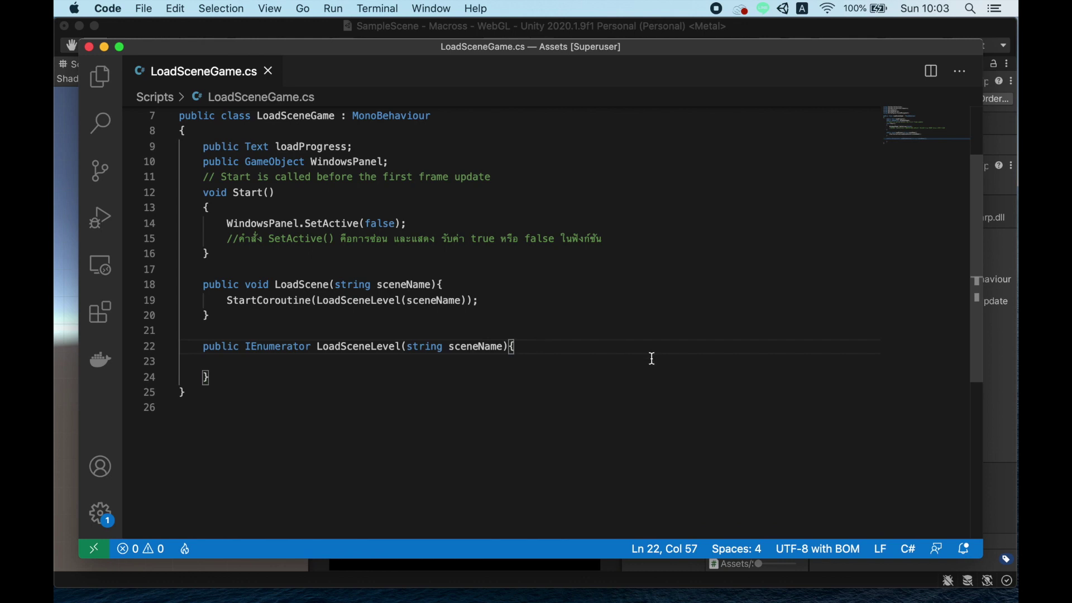
{"action": "key", "text": "Return"}
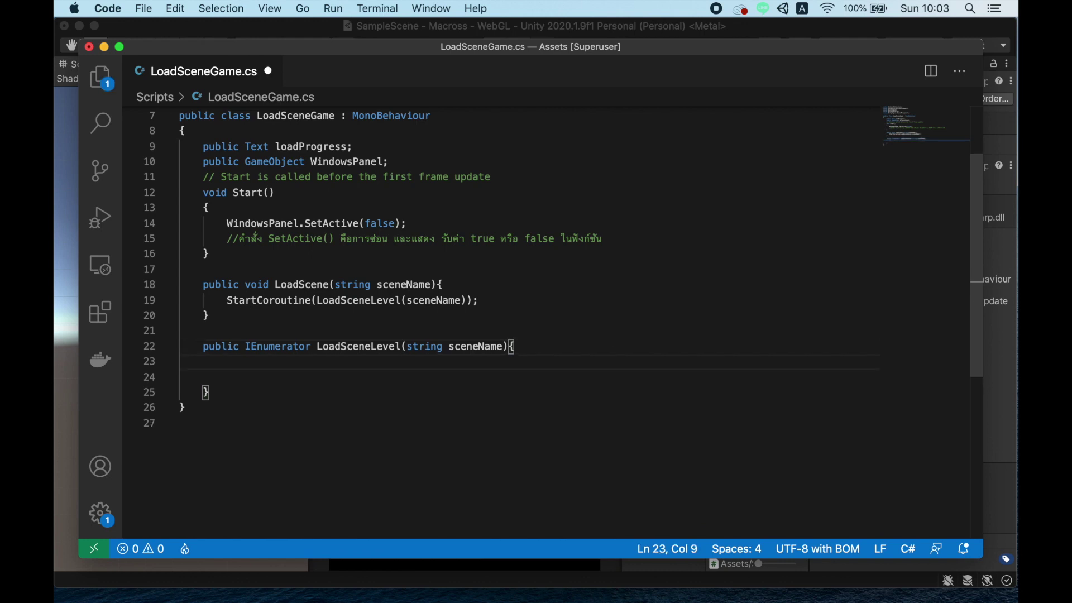
Write 'AsyncOperation ayncOperation = SceneManager.LoadSceneAsync(sceneName,LoadSceneMode.Single);' and select LoadSceneMode to look up.
{"action": "type", "text": "AsyncOperation "}
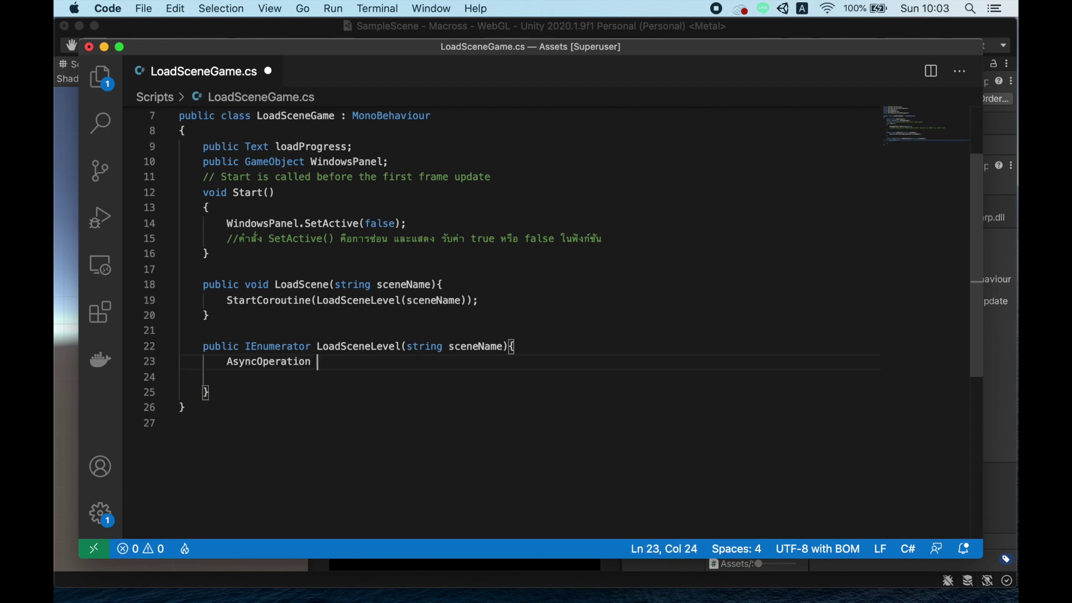
{"action": "type", "text": "ayn"}
{"action": "type", "text": "c"}
{"action": "type", "text": "Operation = "}
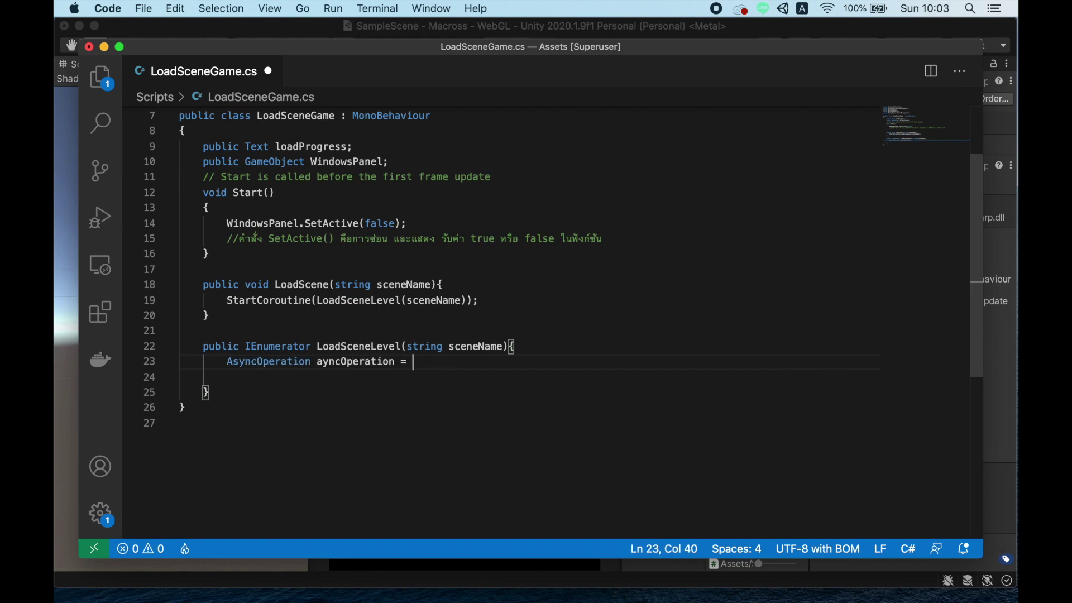
{"action": "type", "text": "Sc"}
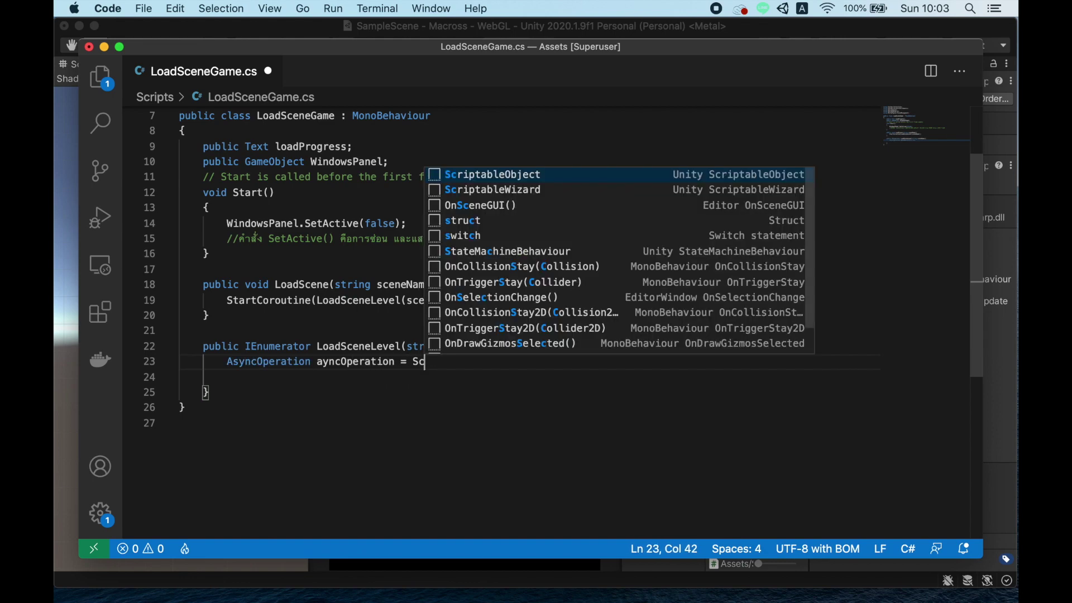
{"action": "type", "text": "eneManage"}
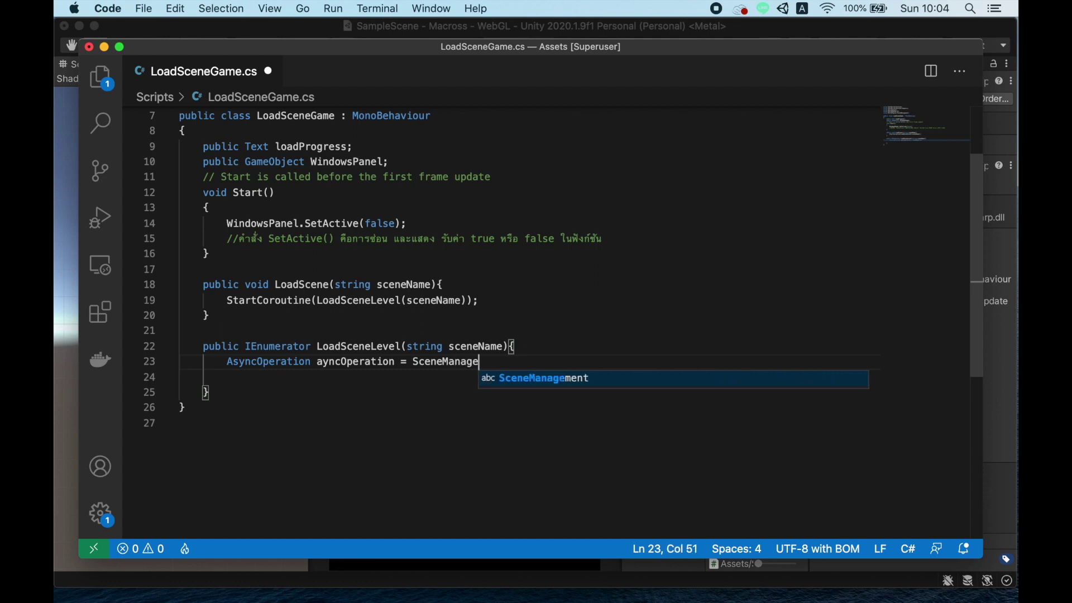
{"action": "type", "text": "r.LoadScene"}
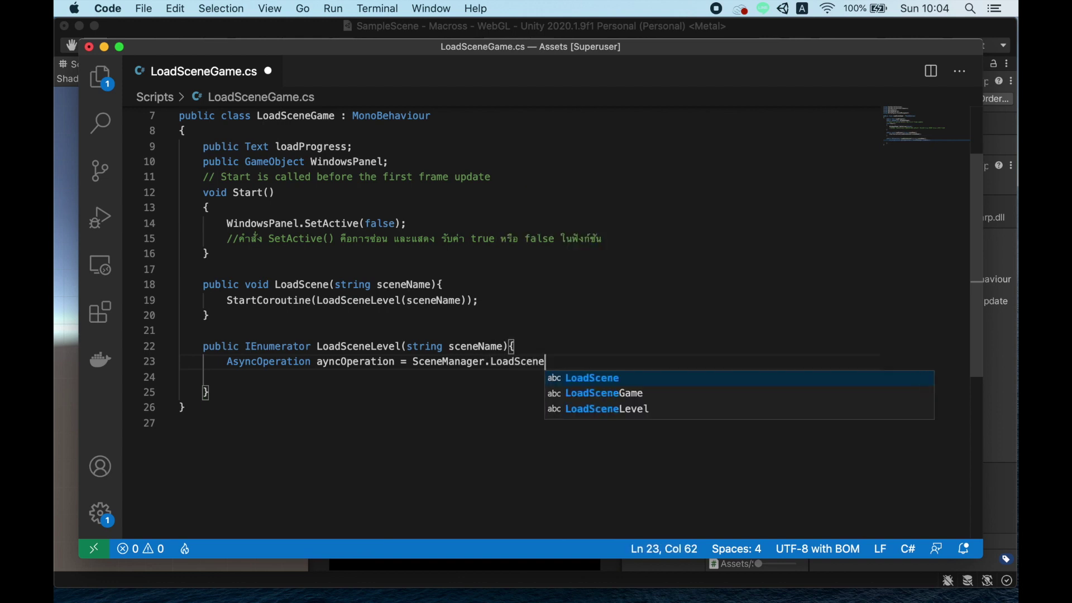
{"action": "type", "text": "Async"}
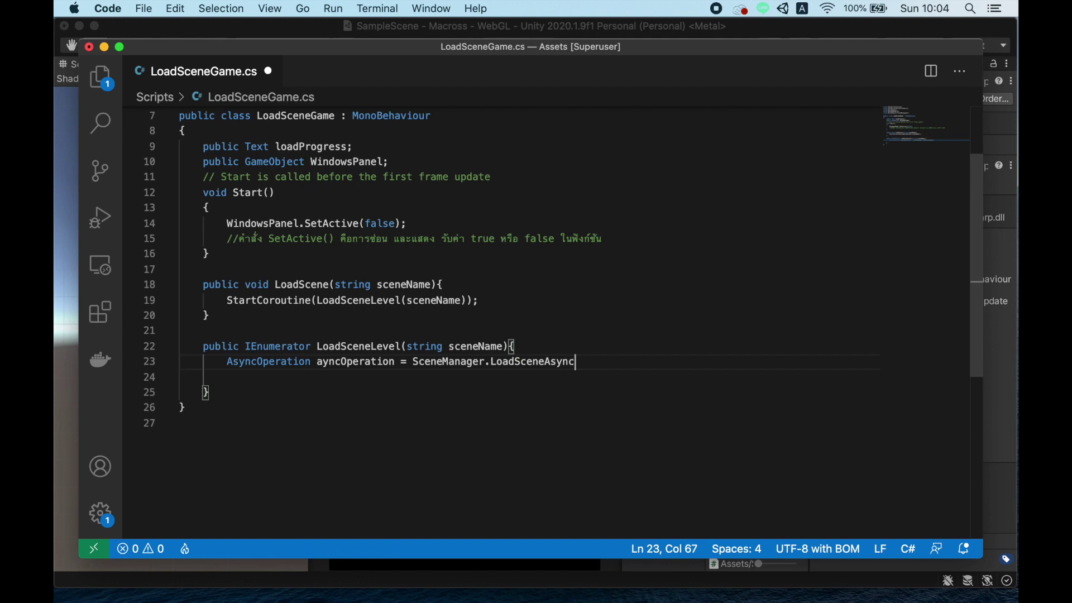
{"action": "type", "text": "()"}
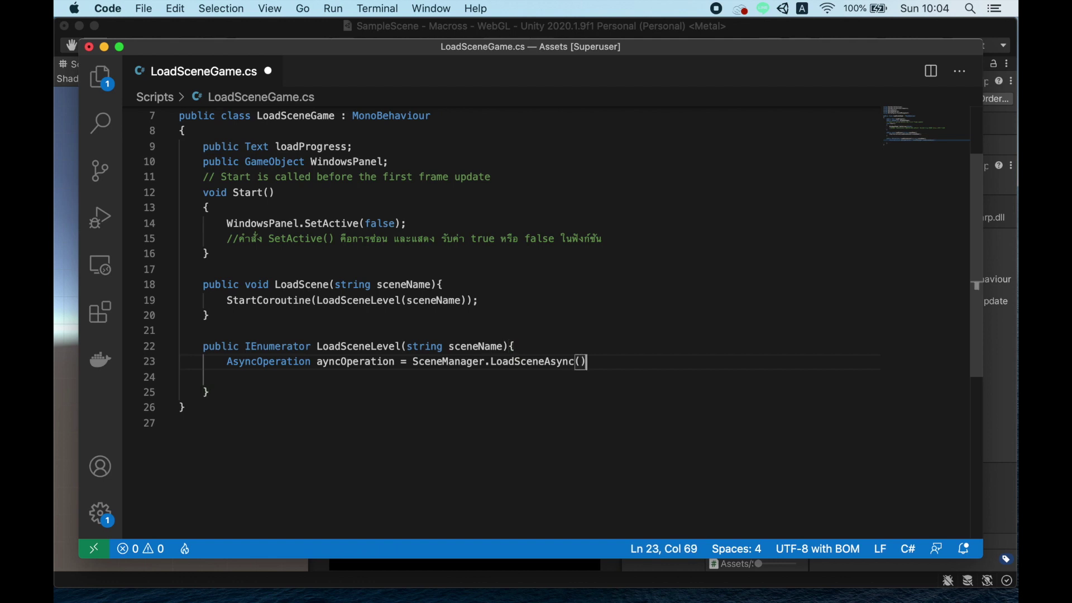
{"action": "type", "text": ";"}
{"action": "key", "text": "Left"}
{"action": "key", "text": "Left"}
{"action": "type", "text": "scene"}
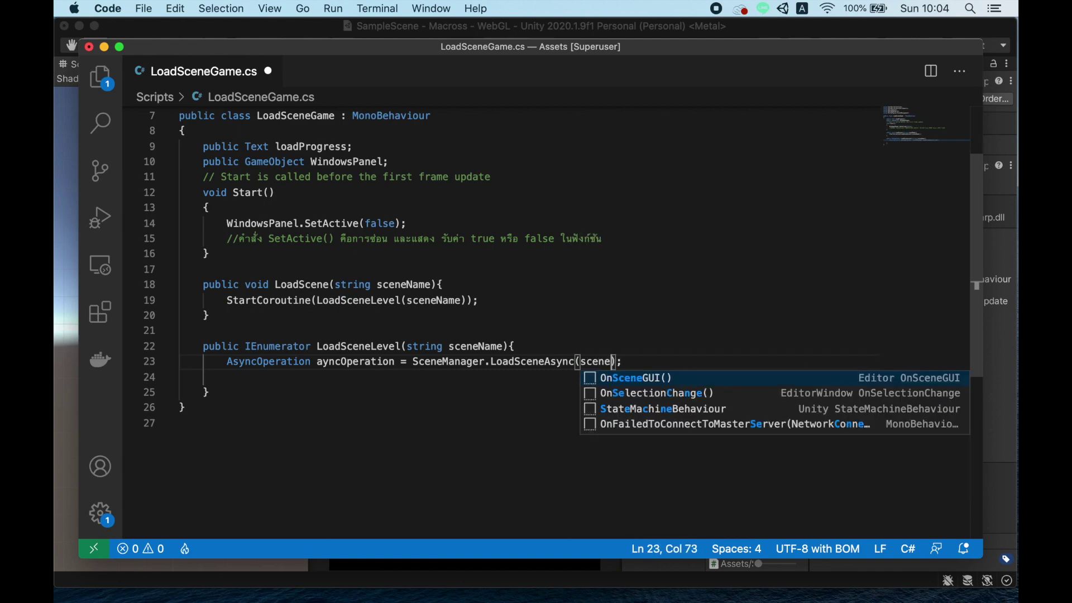
{"action": "type", "text": "Name,Lo"}
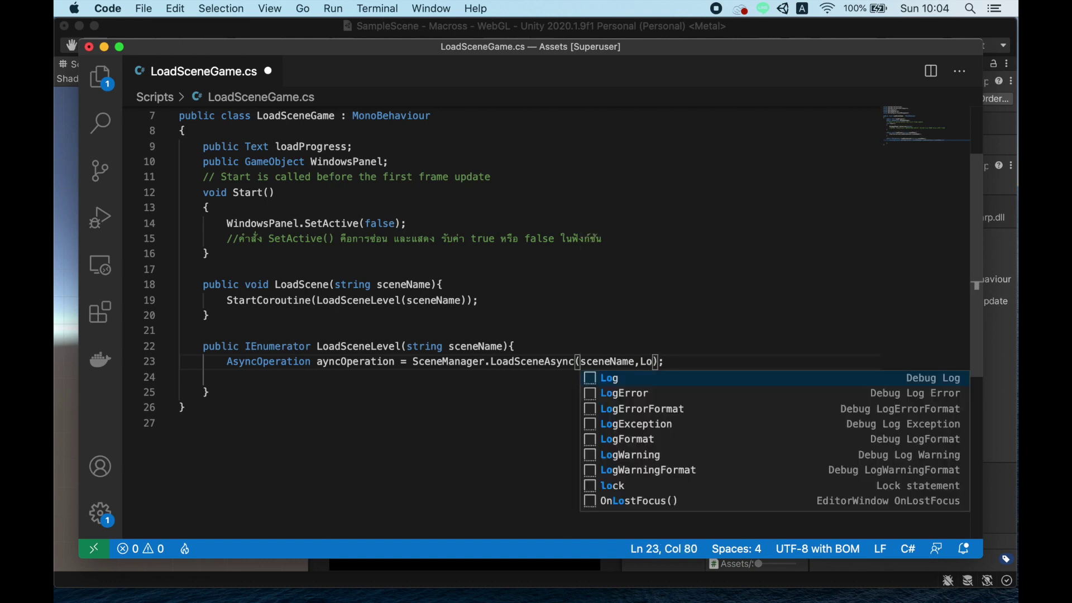
{"action": "type", "text": "adSceneMode.Single"}
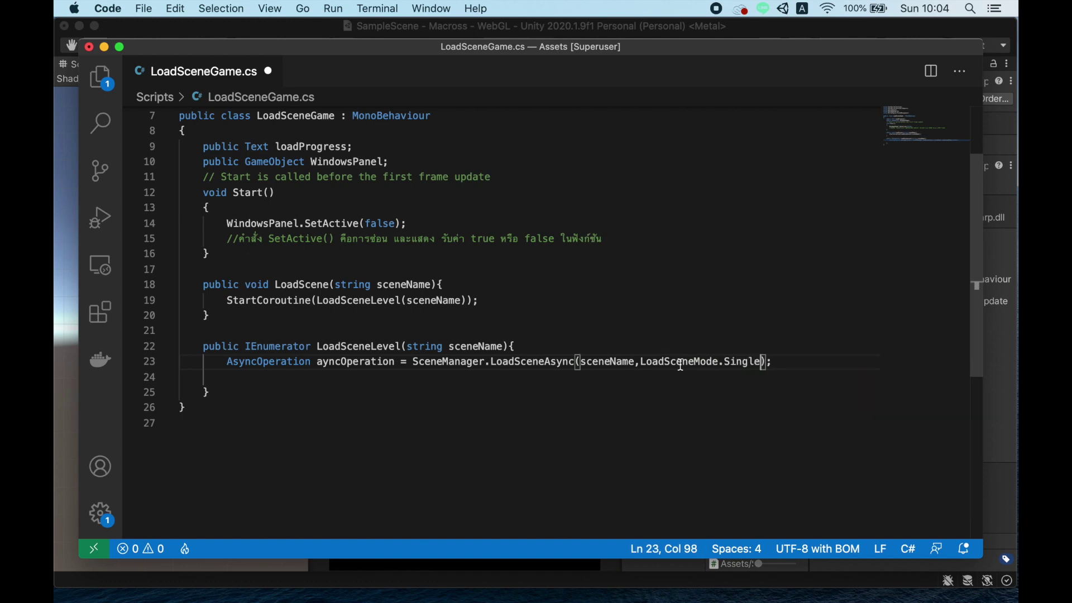
{"action": "left_click", "coordinate": [807, 359]}
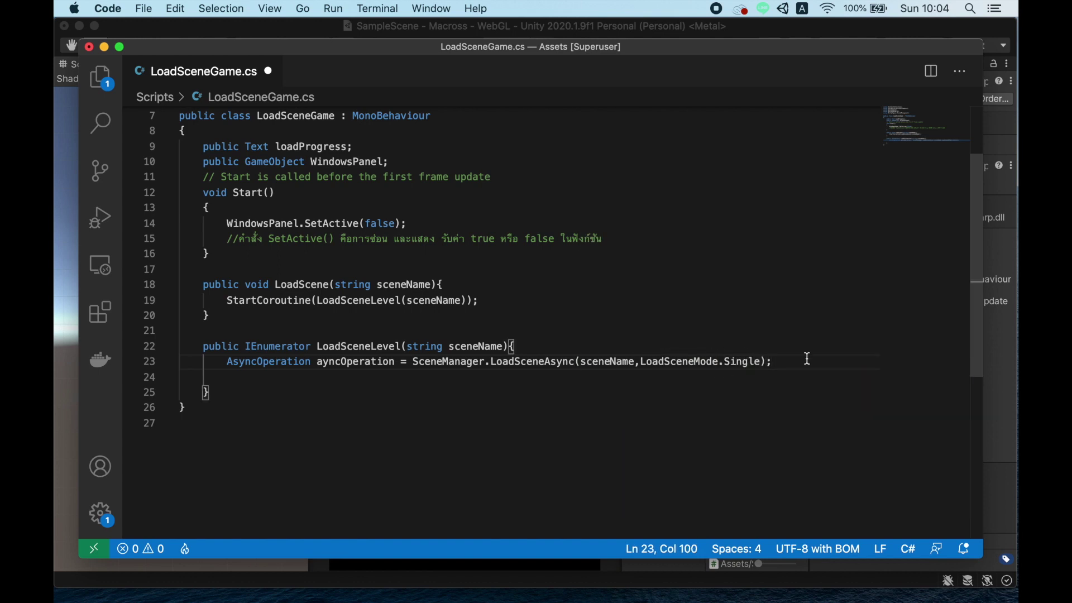
{"action": "double_click", "coordinate": [680, 361]}
{"action": "left_click", "coordinate": [426, 574]}
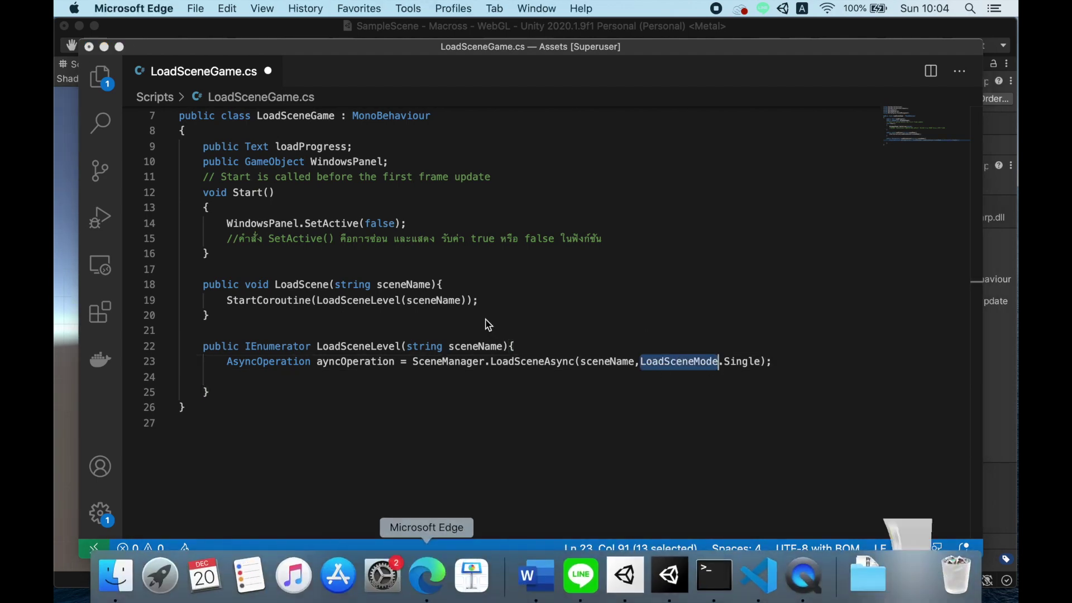
Search the web for 'loadScene Mode' in a new Edge tab.
{"action": "left_click", "coordinate": [307, 35]}
{"action": "type", "text": "load"}
{"action": "type", "text": "Scene"}
{"action": "type", "text": " Mode"}
{"action": "key", "text": "Return"}
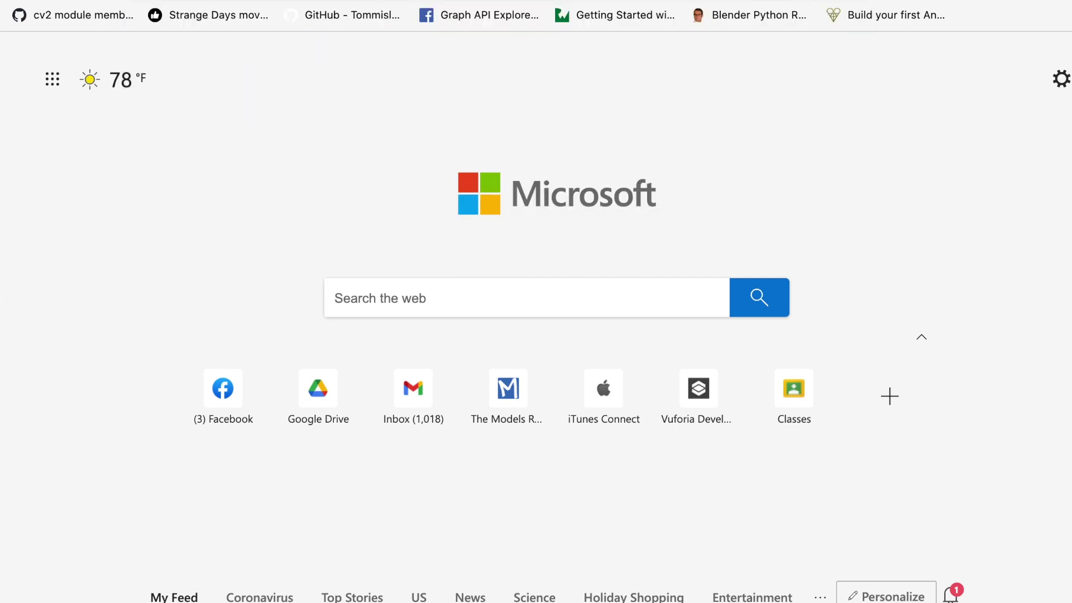
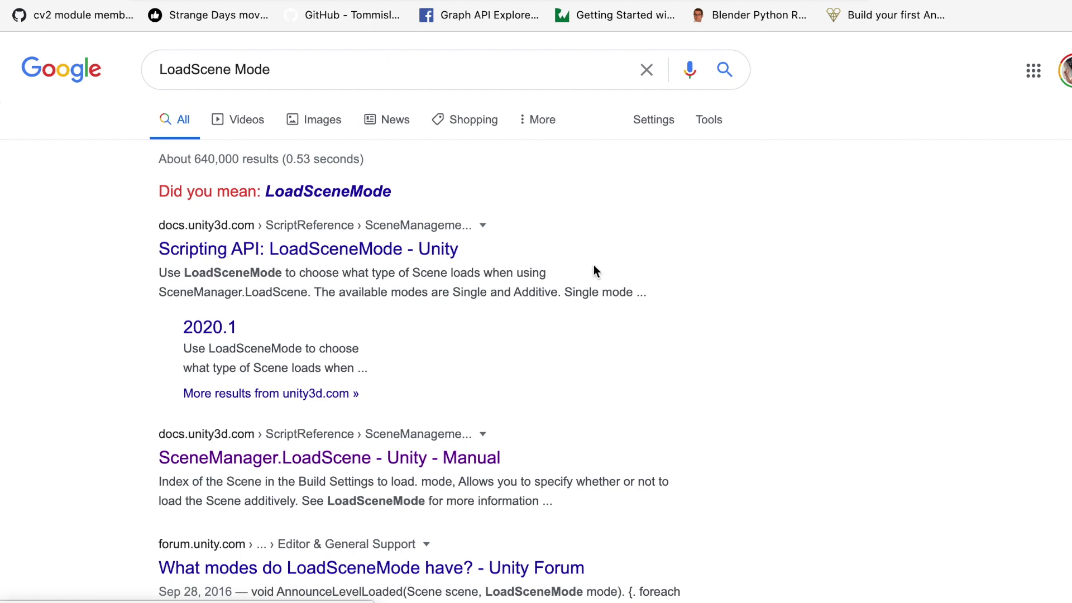
Find the LoadSceneMode.Single LoadScene example line on the LoadSceneMode reference page.
{"action": "scroll", "coordinate": [651, 339], "scroll_direction": "down", "scroll_amount": 3}
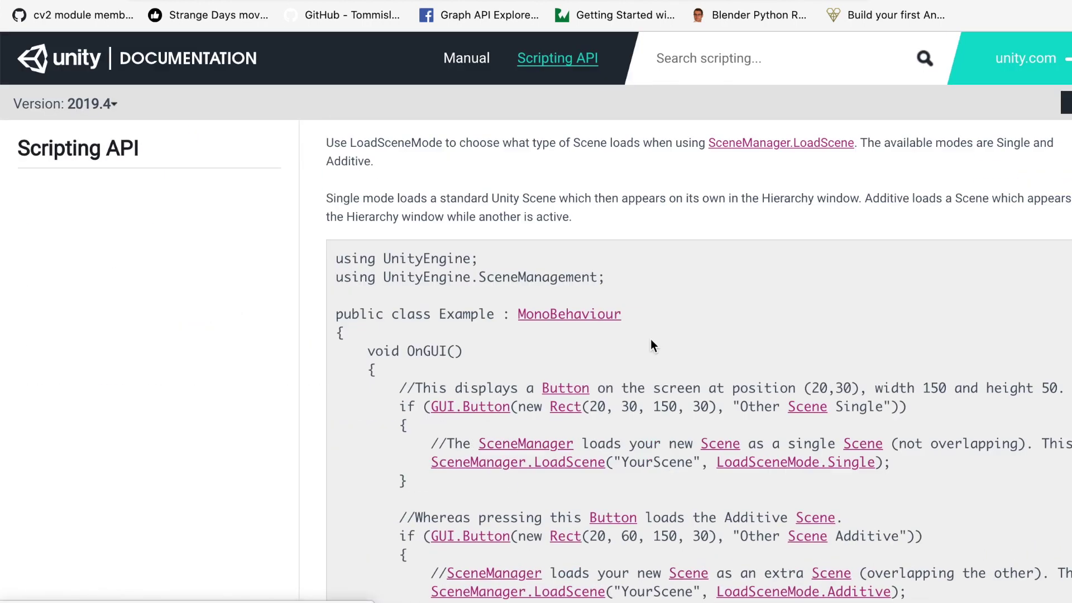
{"action": "scroll", "coordinate": [652, 338], "scroll_direction": "down", "scroll_amount": 3}
{"action": "left_click_drag", "start_coordinate": [426, 397], "coordinate": [920, 403]}
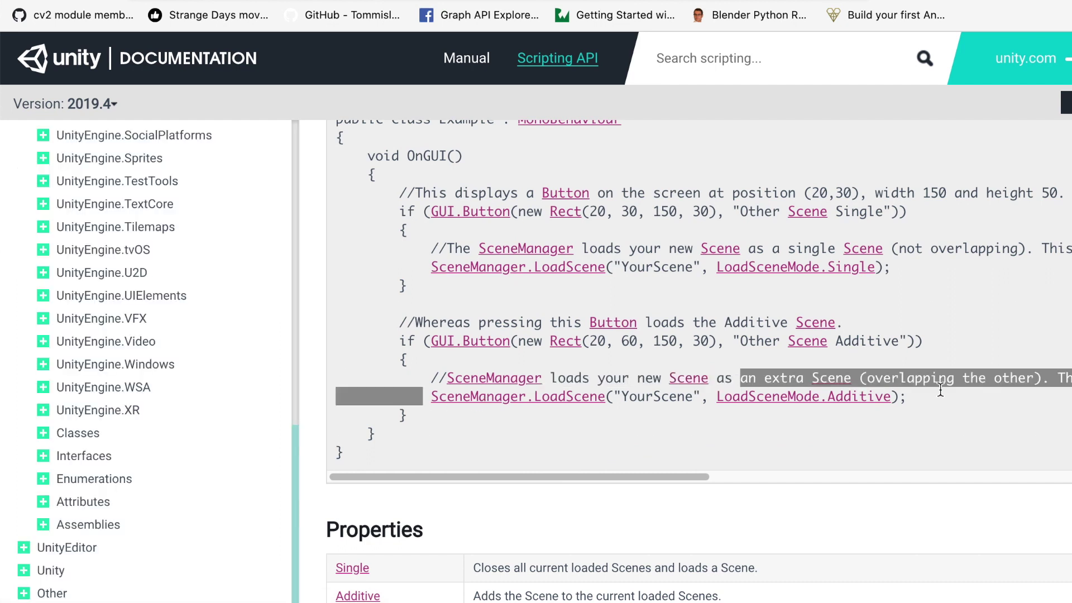
{"action": "left_click_drag", "start_coordinate": [896, 269], "coordinate": [427, 261]}
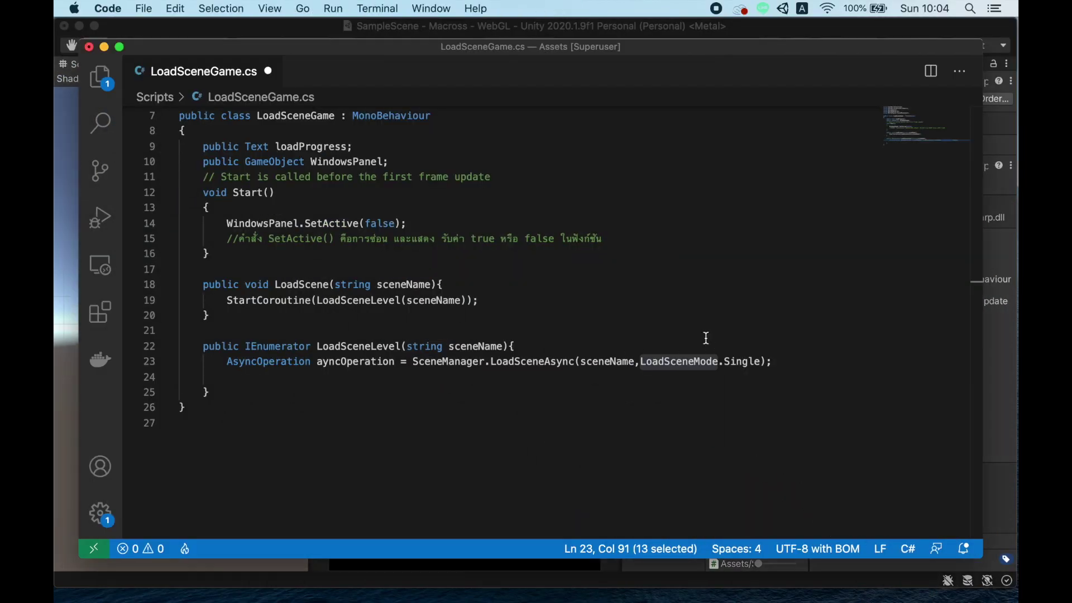
{"action": "left_click", "coordinate": [704, 344]}
Add ayncOperation.allowSceneActivation = false; below the LoadSceneAsync call.
{"action": "left_click", "coordinate": [797, 364]}
{"action": "key", "text": "Return"}
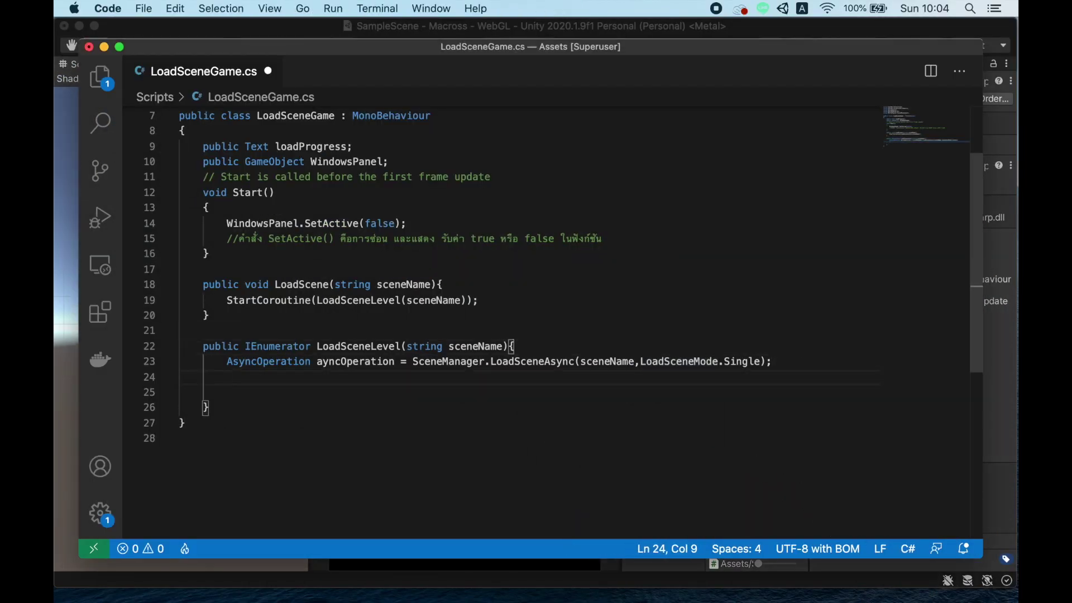
{"action": "type", "text": "ayn"}
{"action": "double_click", "coordinate": [349, 362]}
{"action": "key", "text": "super+c"}
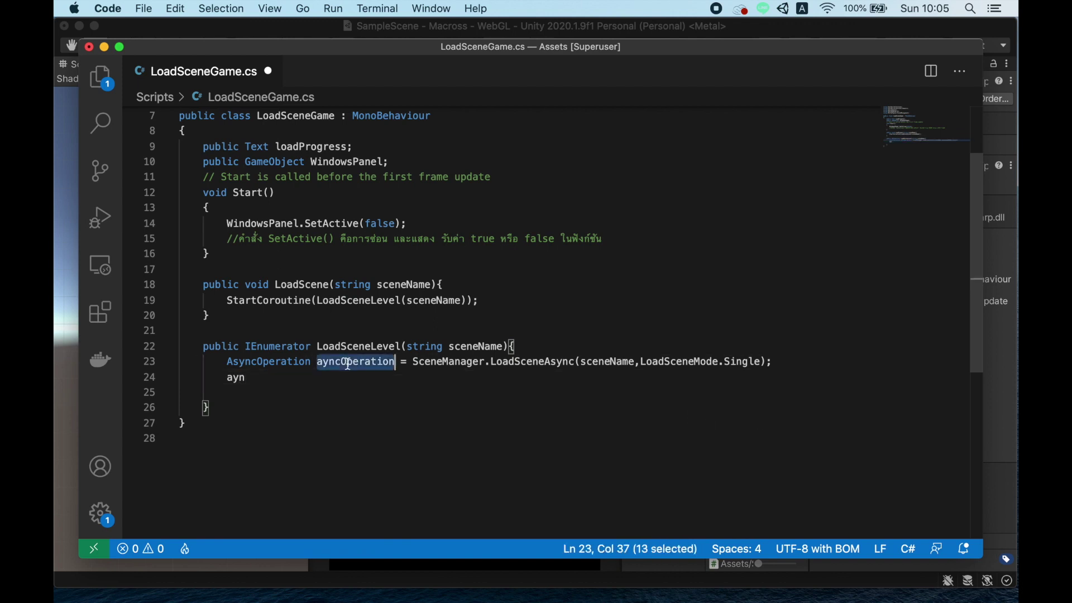
{"action": "left_click", "coordinate": [234, 378]}
{"action": "double_click", "coordinate": [234, 378]}
{"action": "key", "text": "super+v"}
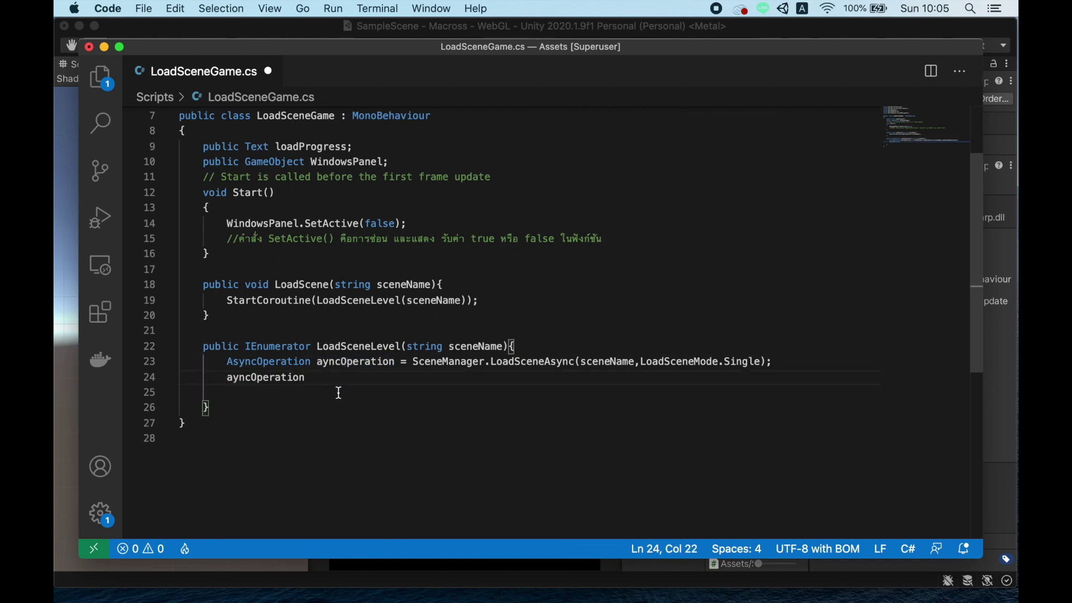
{"action": "type", "text": "."}
{"action": "type", "text": "allowSceneActivation"}
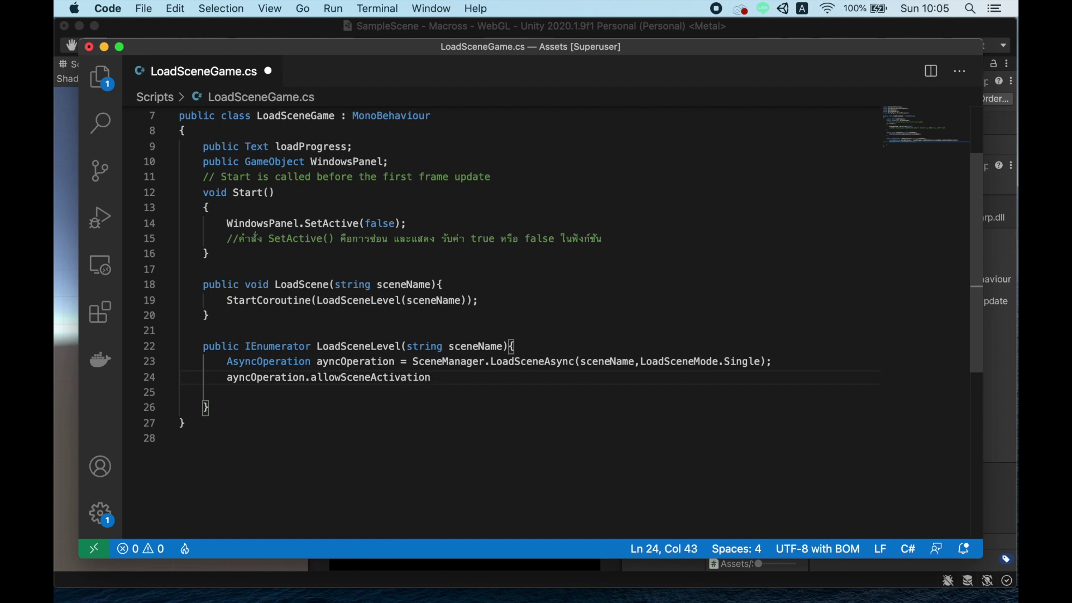
{"action": "type", "text": " = false;"}
{"action": "key", "text": "Return"}
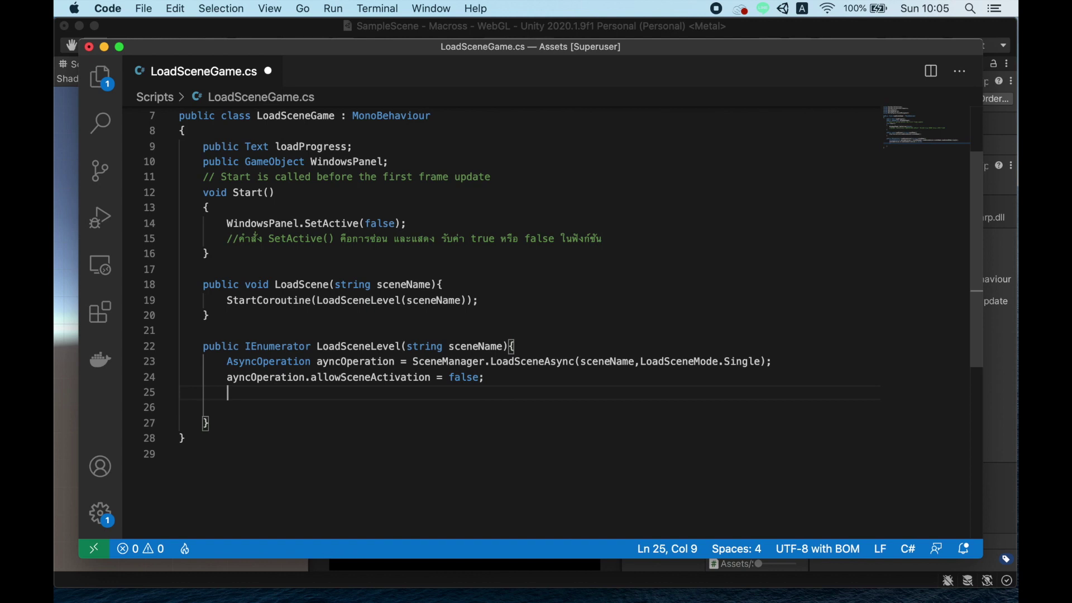
Add a //Load Scene comment line below the activation statement.
{"action": "key", "text": "Return"}
{"action": "type", "text": "//"}
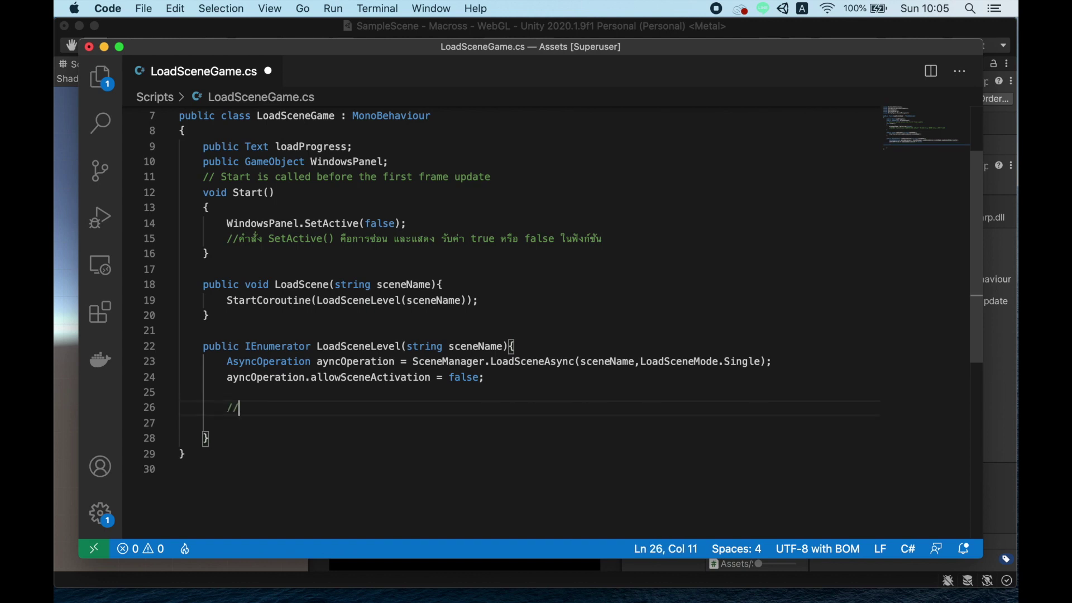
{"action": "type", "text": "มัน "}
{"action": "type", "text": "% คน"}
{"action": "key", "text": "BackSpace"}
{"action": "key", "text": "BackSpace"}
{"action": "type", "text": "Load Scene"}
{"action": "key", "text": "Return"}
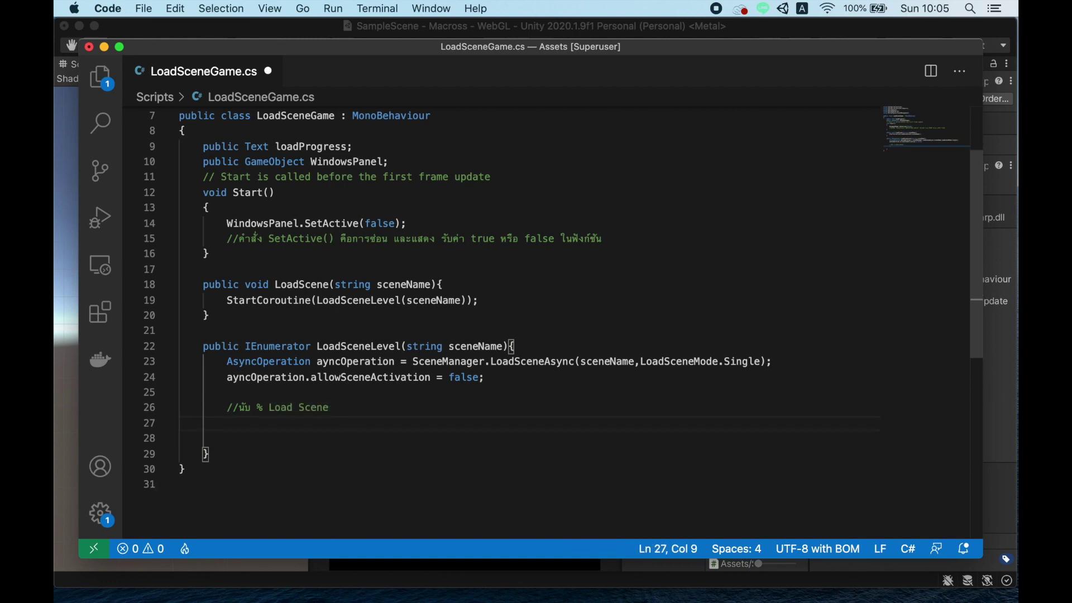
Write float progress = Mathf.Clamp01(ayncOperation.progress / 0.9f); under the comment.
{"action": "type", "text": "async"}
{"action": "key", "text": "BackSpace"}
{"action": "key", "text": "BackSpace"}
{"action": "key", "text": "BackSpace"}
{"action": "key", "text": "BackSpace"}
{"action": "key", "text": "BackSpace"}
{"action": "type", "text": "float "}
{"action": "type", "text": "pro"}
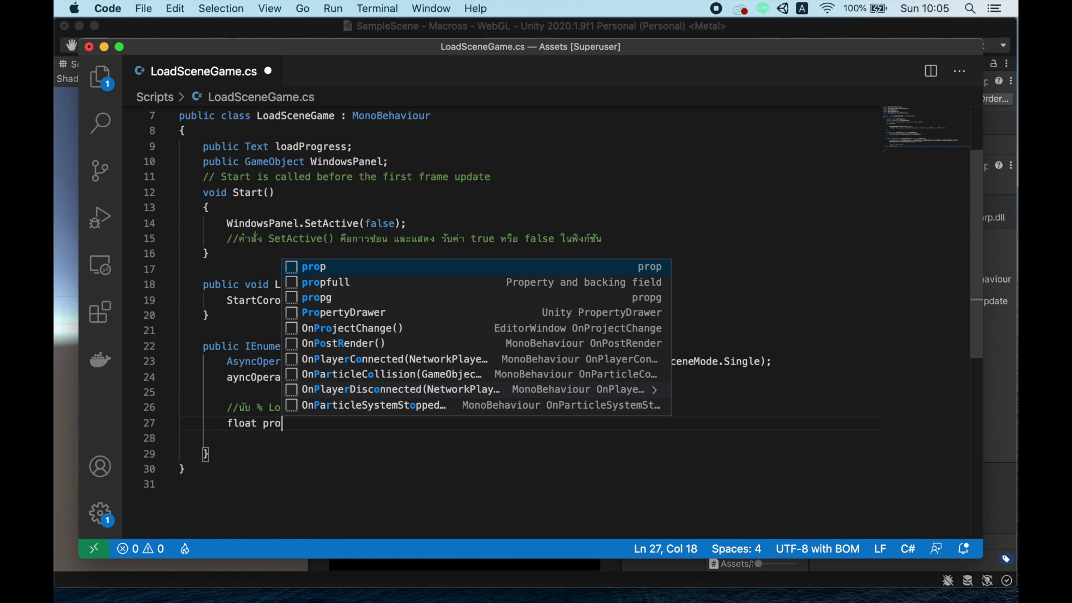
{"action": "type", "text": "gress = Mathf.Clamp01(asyn"}
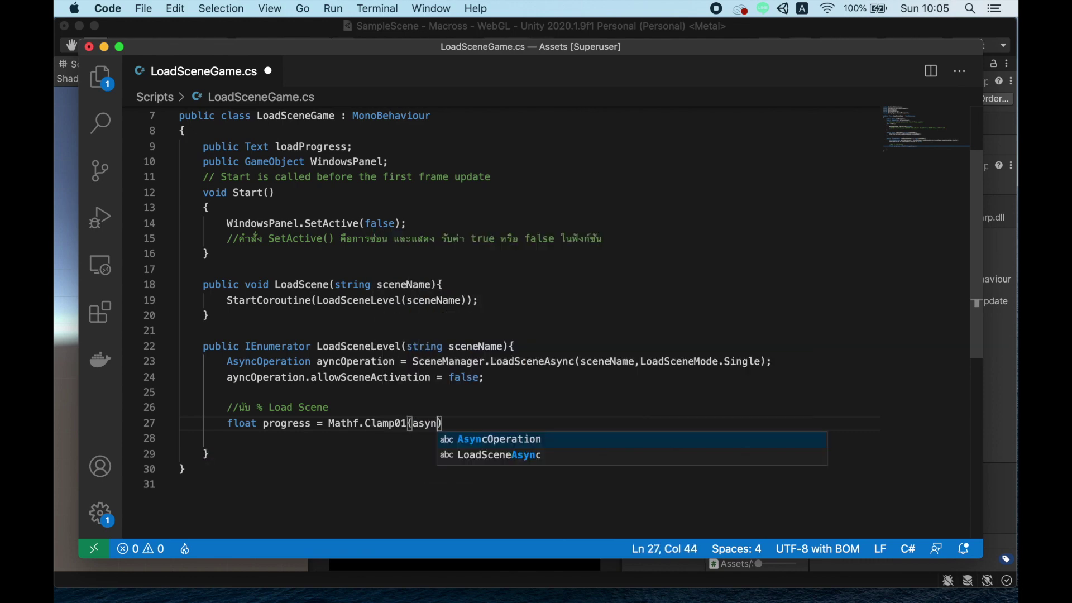
{"action": "double_click", "coordinate": [256, 378]}
{"action": "key", "text": "super+c"}
{"action": "double_click", "coordinate": [430, 423]}
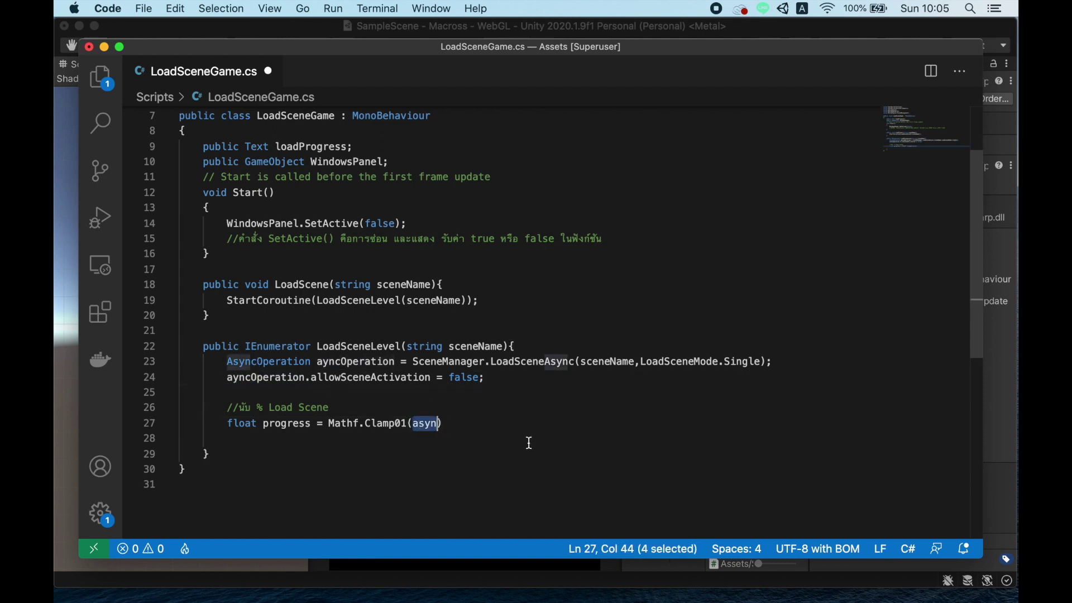
{"action": "key", "text": "super+v"}
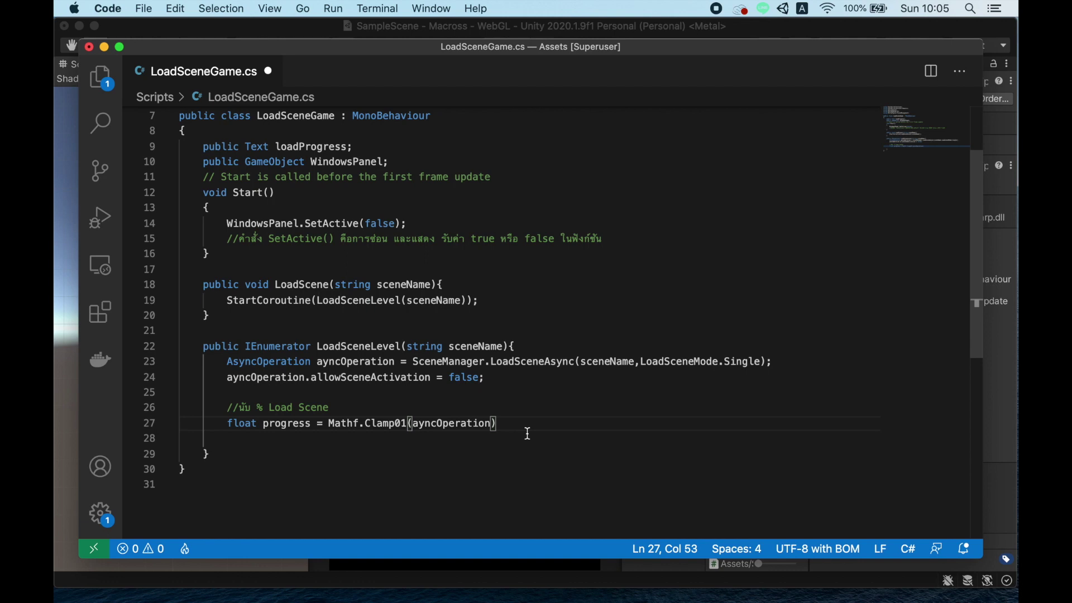
{"action": "type", "text": ".prog"}
{"action": "type", "text": "ress / 0.9f)"}
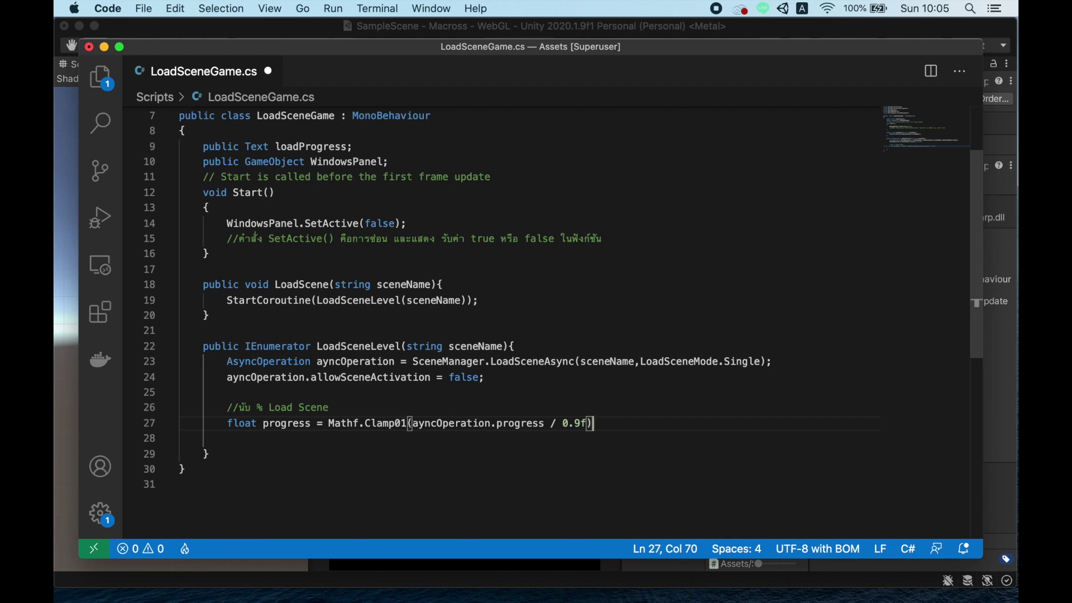
{"action": "type", "text": ";"}
{"action": "key", "text": "Return"}
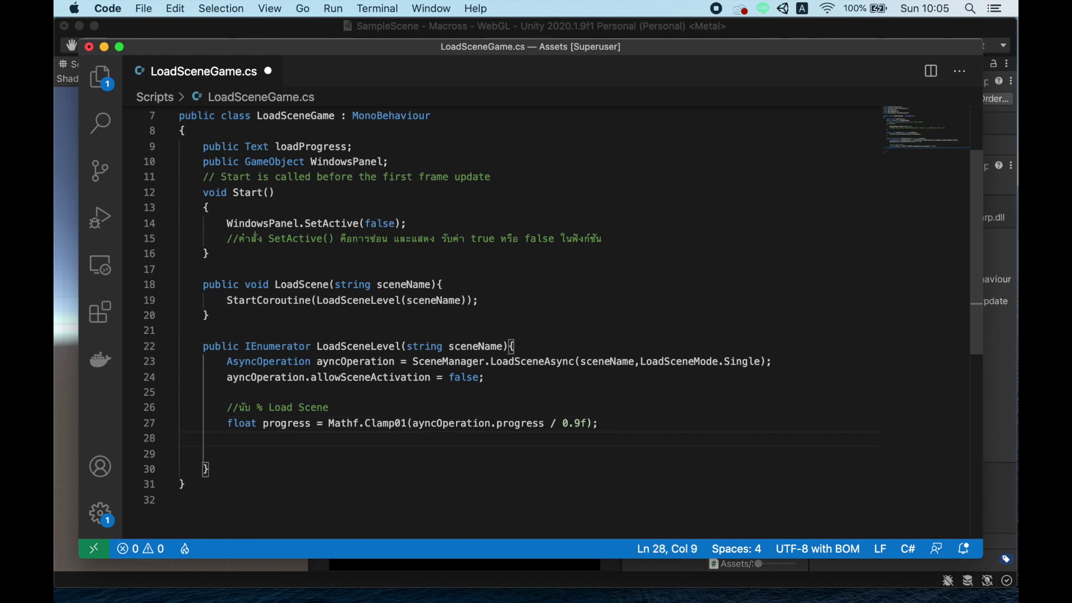
Begin line 28 with loadProgress.text = "Loading "+.
{"action": "double_click", "coordinate": [326, 147]}
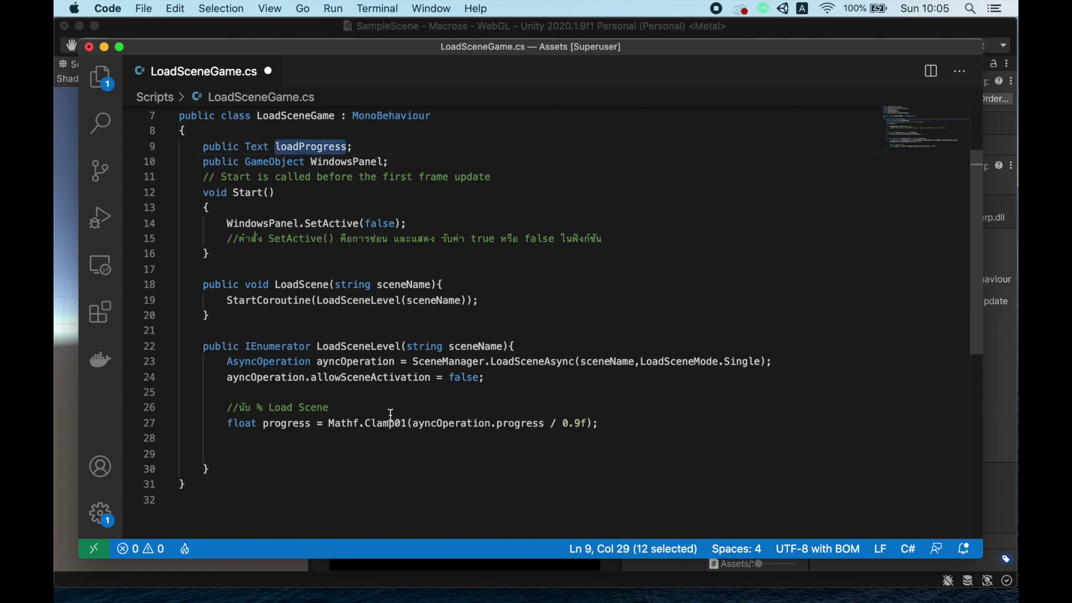
{"action": "left_click", "coordinate": [335, 439]}
{"action": "type", "text": "loadProgress."}
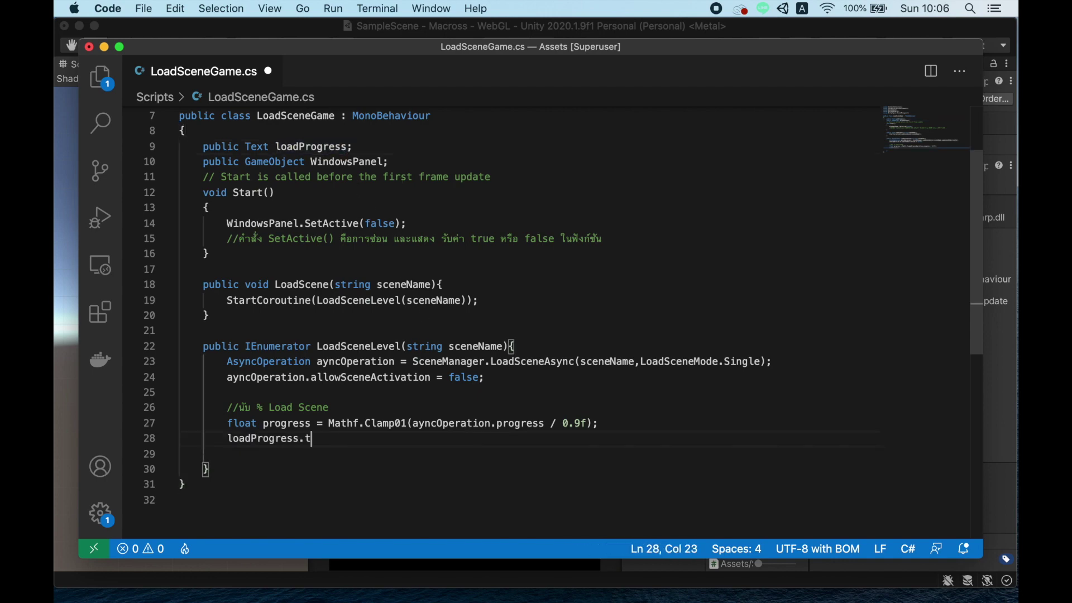
{"action": "type", "text": "text = \"\""}
{"action": "type", "text": "+"}
{"action": "key", "text": "Left"}
{"action": "key", "text": "Left"}
{"action": "type", "text": "Loading:"}
{"action": "key", "text": "Right"}
{"action": "key", "text": "Right"}
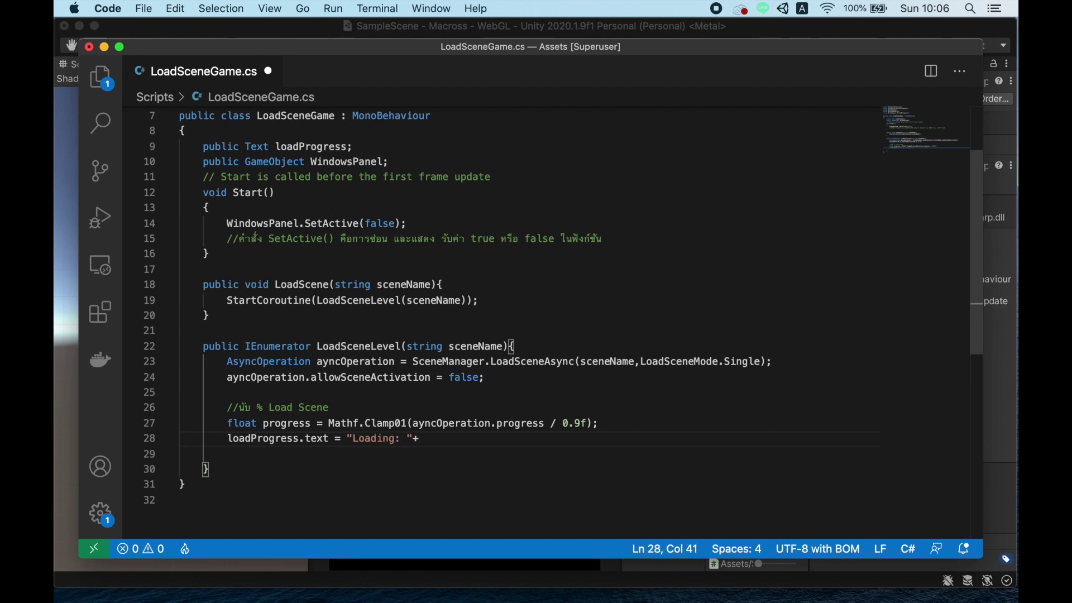
{"action": "key", "text": "Left"}
{"action": "key", "text": "Left"}
{"action": "key", "text": "Left"}
{"action": "key", "text": "Left"}
{"action": "key", "text": "Right"}
{"action": "key", "text": "BackSpace"}
Append (progress * 100).ToString("n0")+"%" to the loading text line and save.
{"action": "left_click", "coordinate": [413, 438]}
{"action": "type", "text": "(pro"}
{"action": "type", "text": "grss"}
{"action": "key", "text": "BackSpace"}
{"action": "key", "text": "BackSpace"}
{"action": "key", "text": "BackSpace"}
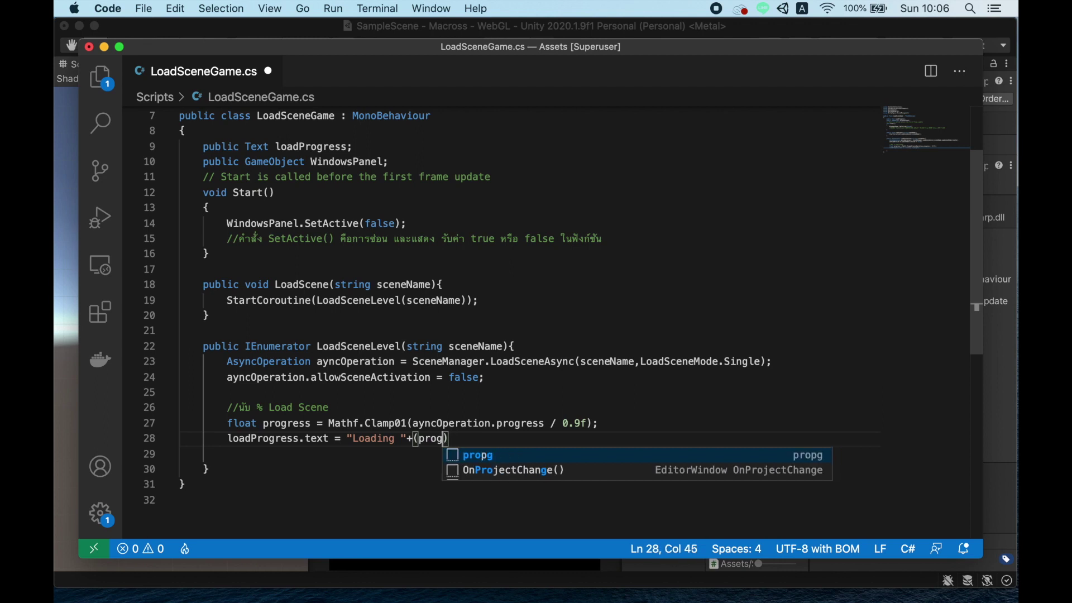
{"action": "type", "text": "ress"}
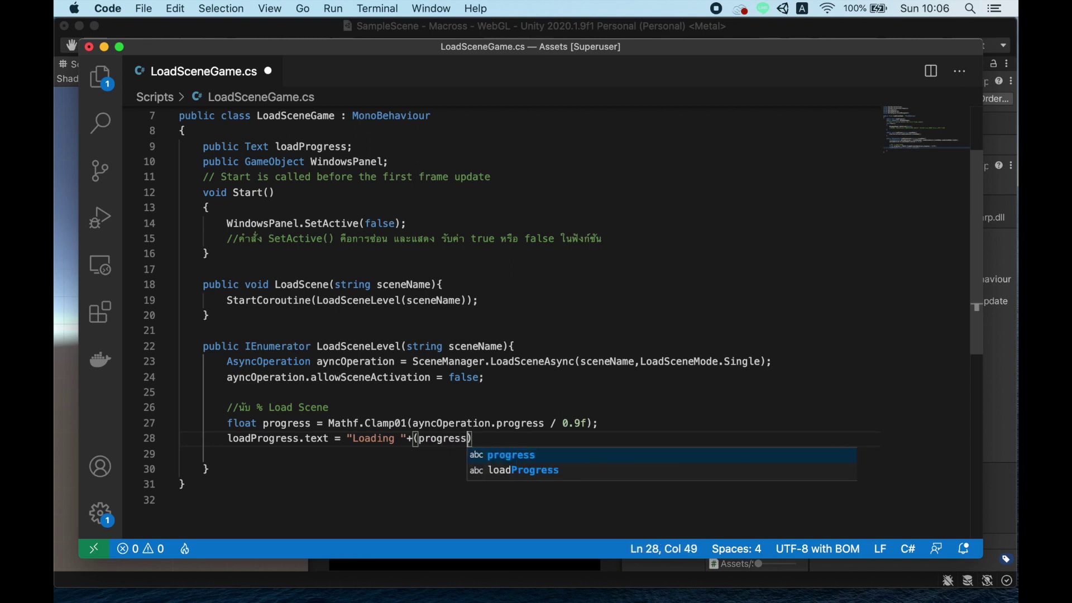
{"action": "type", "text": " * 100).To"}
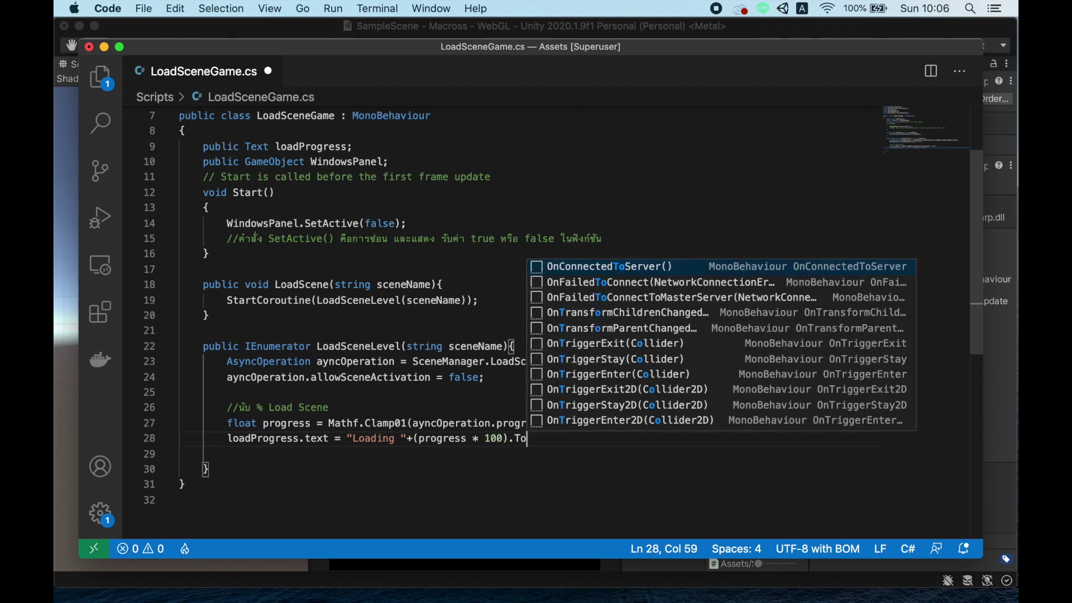
{"action": "type", "text": "String(\"n0\");"}
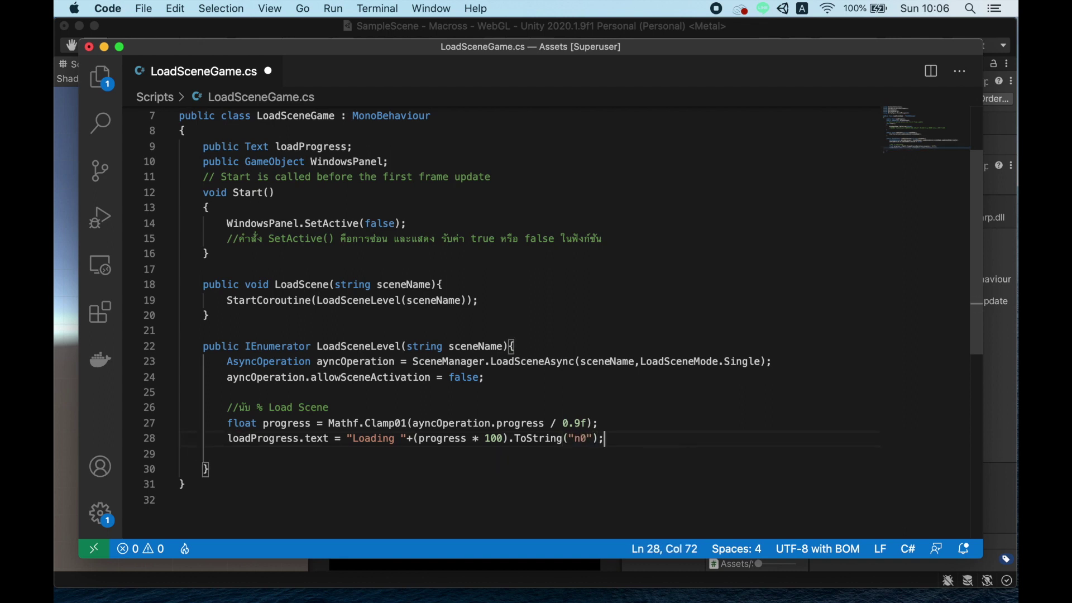
{"action": "key", "text": "Left"}
{"action": "key", "text": "Left"}
{"action": "key", "text": "Right"}
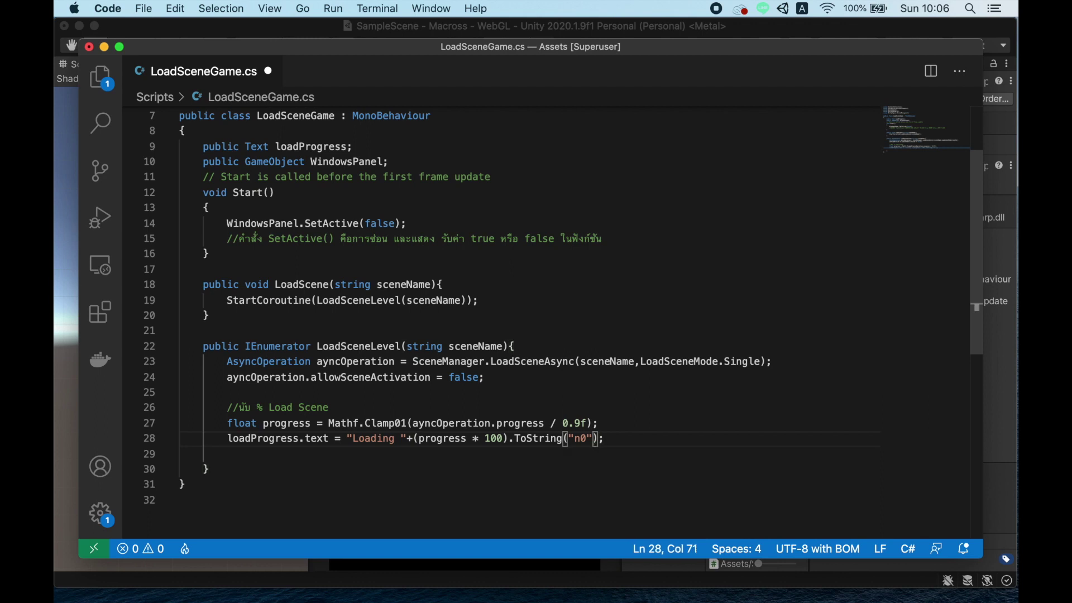
{"action": "type", "text": "+\""}
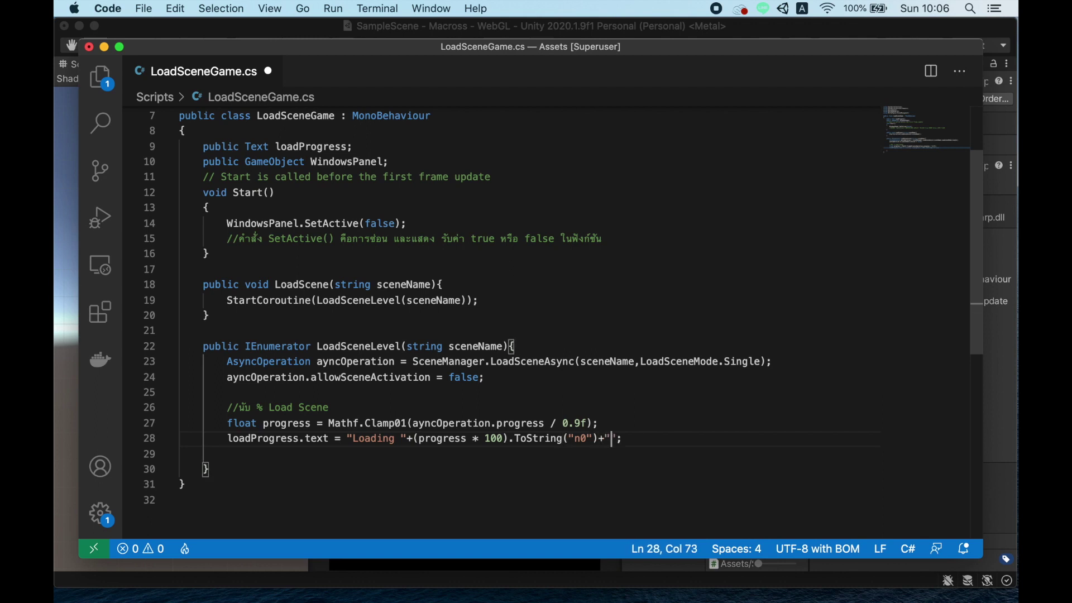
{"action": "type", "text": "%"}
{"action": "key", "text": "super+s"}
Add a Thai comment below explaining the loading text counts up on screen.
{"action": "left_click", "coordinate": [611, 438]}
{"action": "left_click", "coordinate": [624, 439]}
{"action": "key", "text": "Return"}
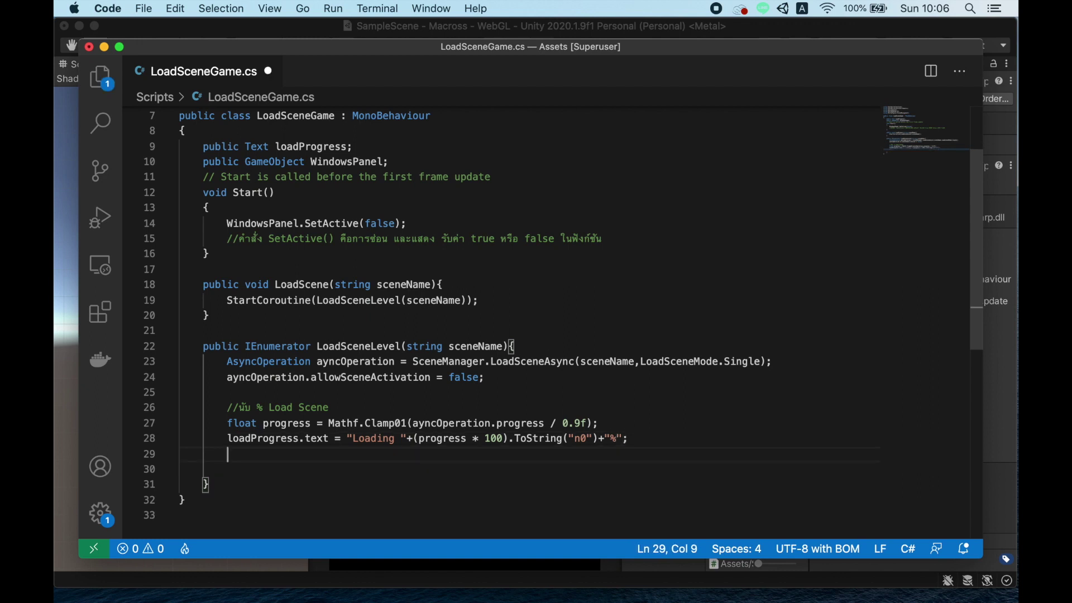
{"action": "left_click", "coordinate": [664, 436]}
{"action": "key", "text": "Return"}
{"action": "type", "text": "//แสดงผลตัวอักษร"}
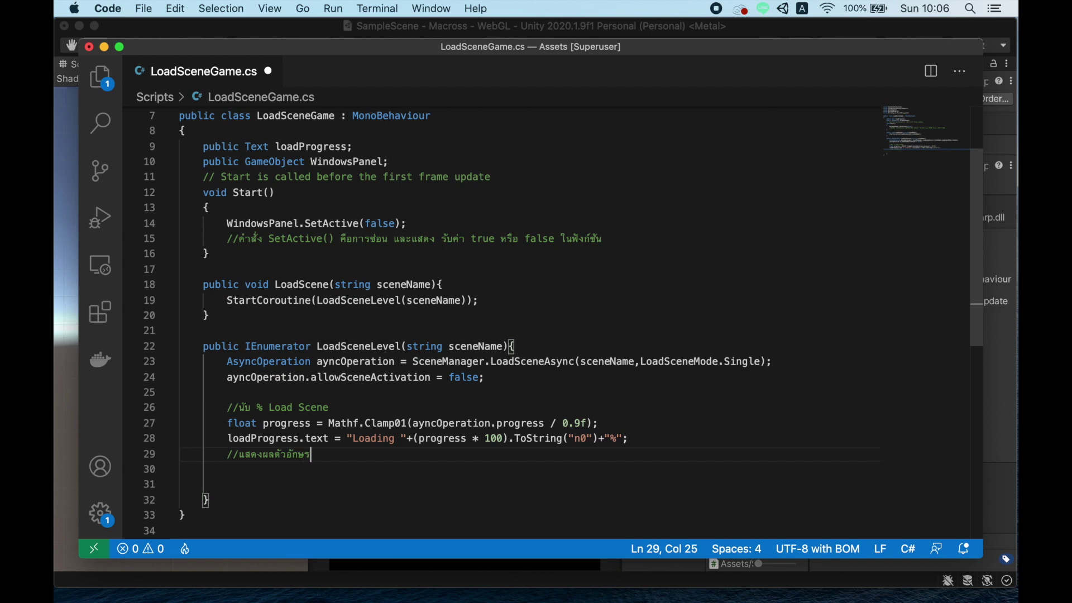
{"action": "type", "text": "ใน Windows ตอนโหลดให้นับเปลี่ยนไปเรื่"}
Finish the Thai comment and open an if(progress == 1f){ block.
{"action": "key", "text": "BackSpace"}
{"action": "type", "text": "่อย"}
{"action": "type", "text": "ยๆ"}
{"action": "key", "text": "Return"}
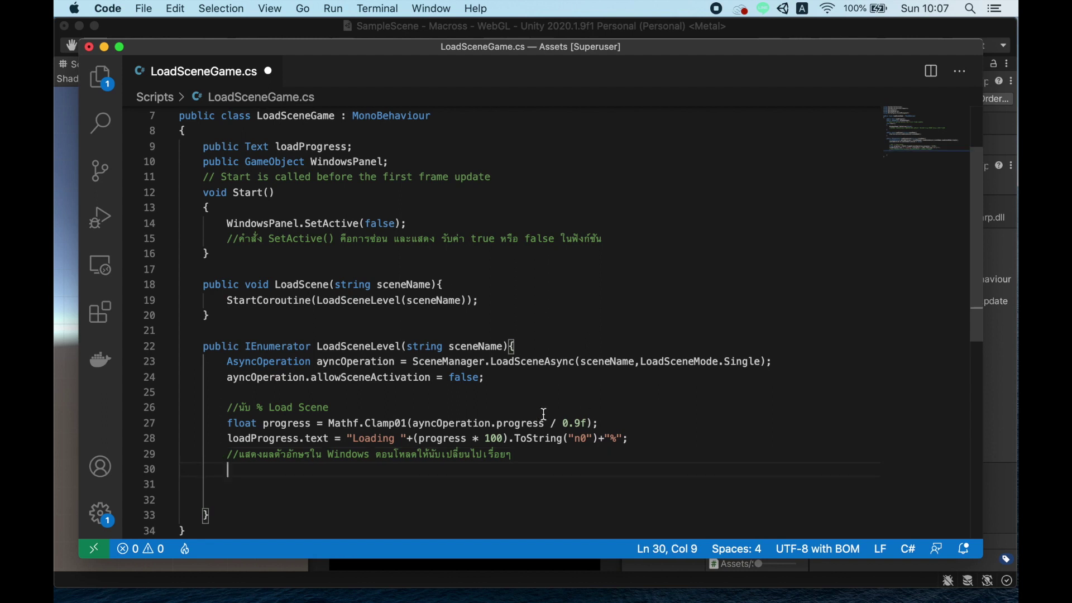
{"action": "type", "text": "if("}
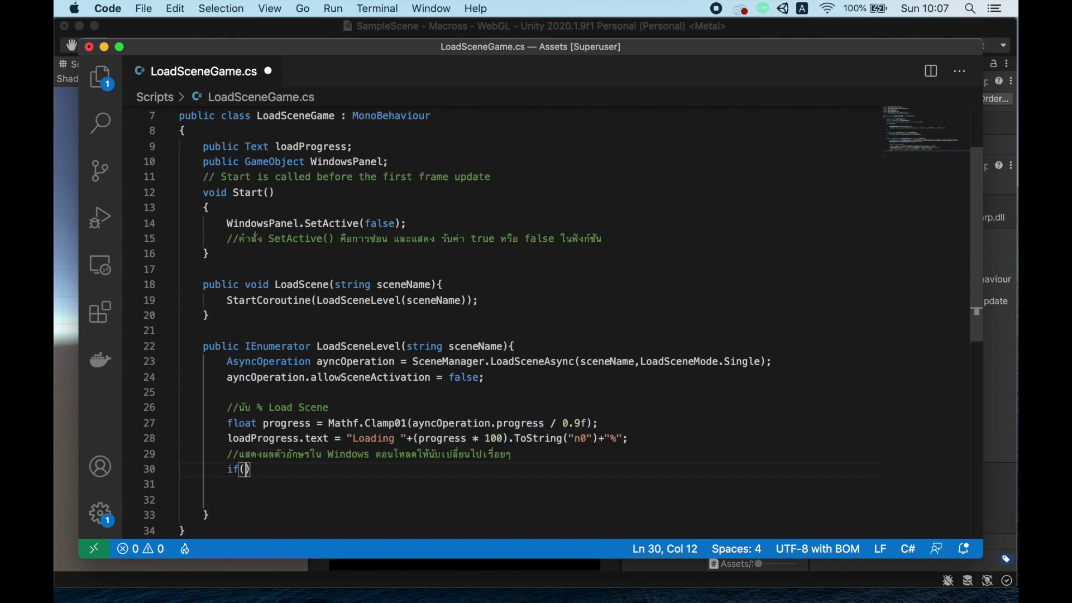
{"action": "type", "text": "progress == 1){"}
{"action": "key", "text": "Return"}
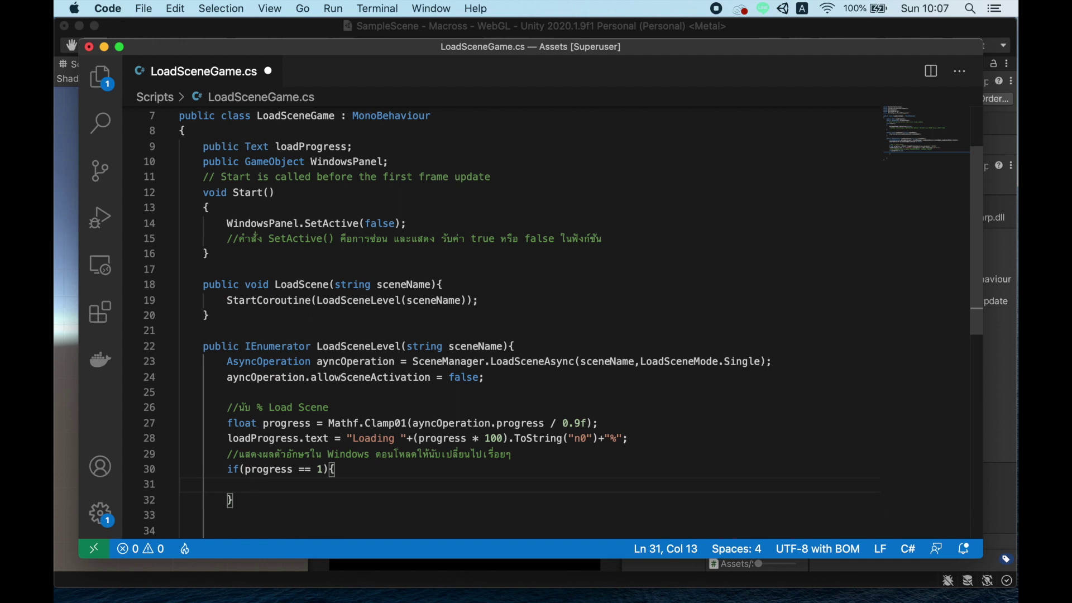
{"action": "key", "text": "Up"}
{"action": "key", "text": "Right"}
{"action": "key", "text": "Right"}
{"action": "key", "text": "Right"}
{"action": "key", "text": "Right"}
{"action": "key", "text": "Right"}
{"action": "key", "text": "Right"}
{"action": "key", "text": "Right"}
{"action": "key", "text": "Right"}
{"action": "key", "text": "Right"}
{"action": "type", "text": "f"}
{"action": "key", "text": "Down"}
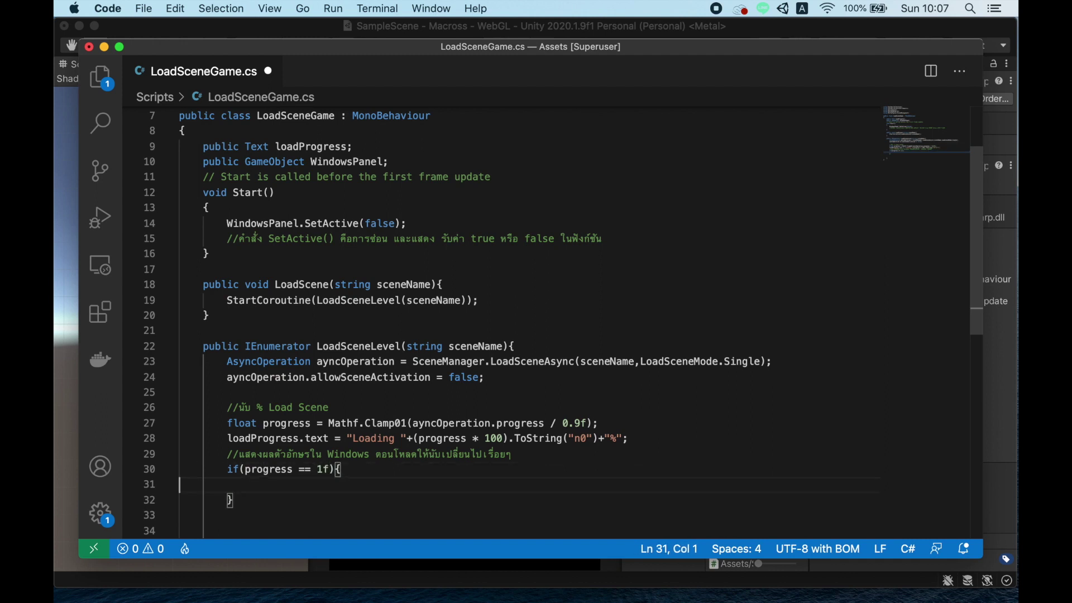
{"action": "key", "text": "Tab"}
{"action": "key", "text": "Tab"}
{"action": "key", "text": "Tab"}
Inside the if block, set ayncOperation.allowSceneActivation = true;.
{"action": "type", "text": "a"}
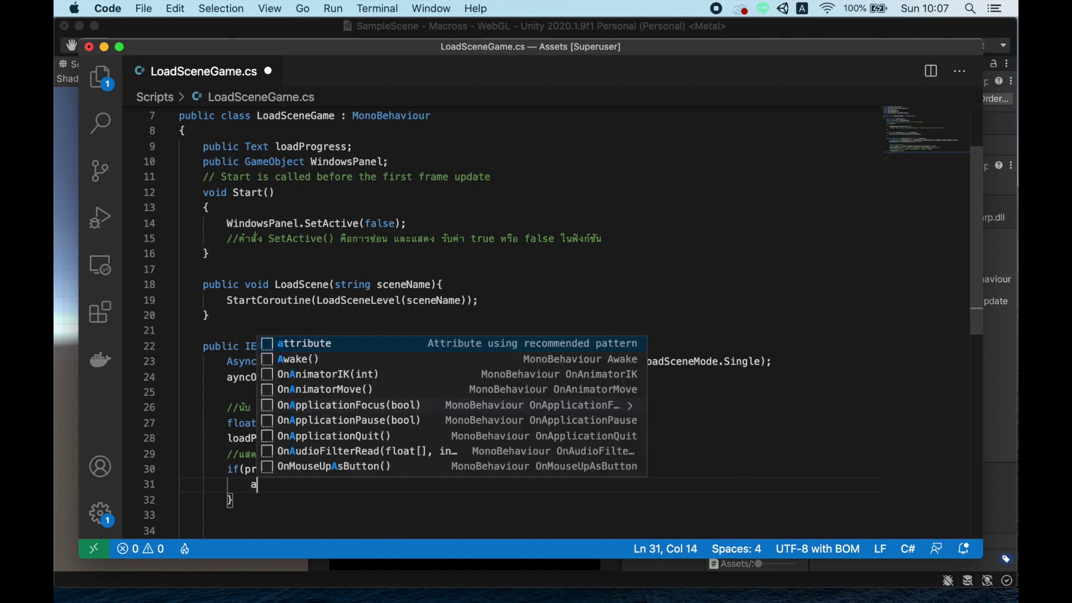
{"action": "type", "text": "syn"}
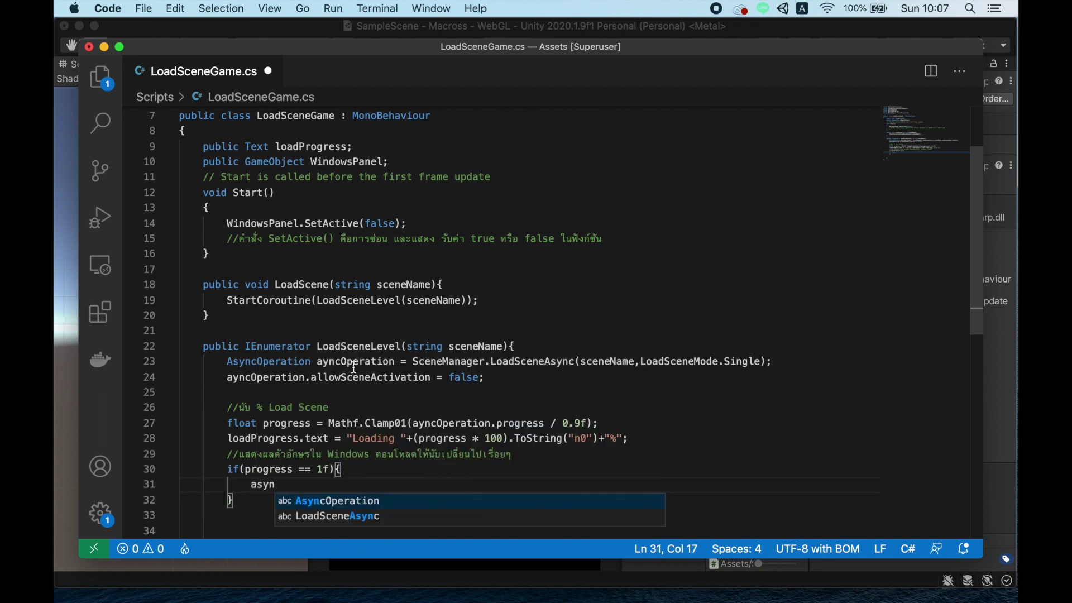
{"action": "double_click", "coordinate": [269, 378]}
{"action": "key", "text": "super+c"}
{"action": "double_click", "coordinate": [265, 486]}
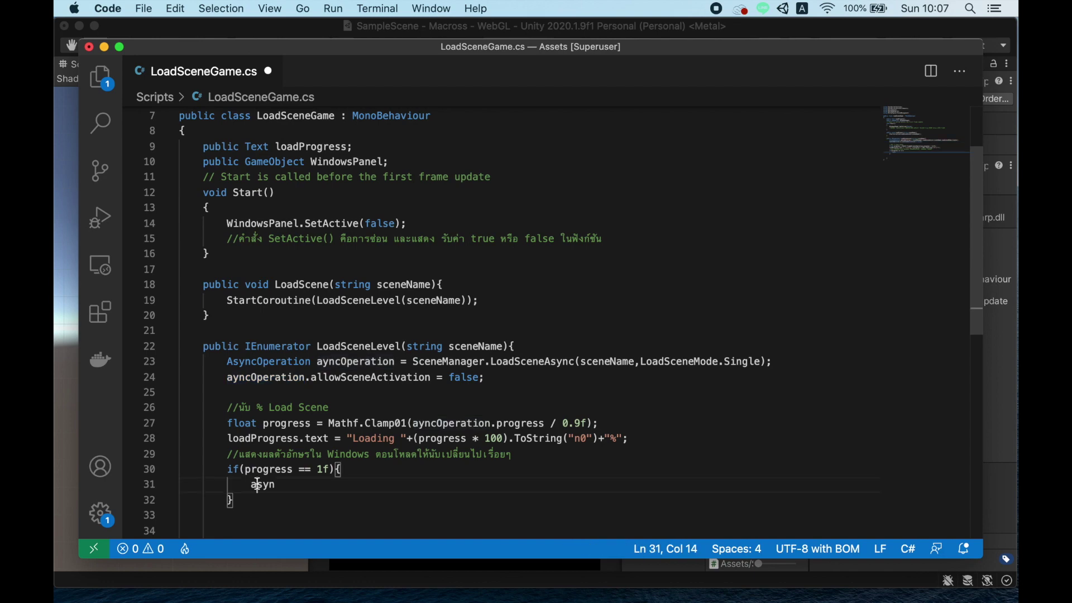
{"action": "key", "text": "super+v"}
{"action": "type", "text": ".allo"}
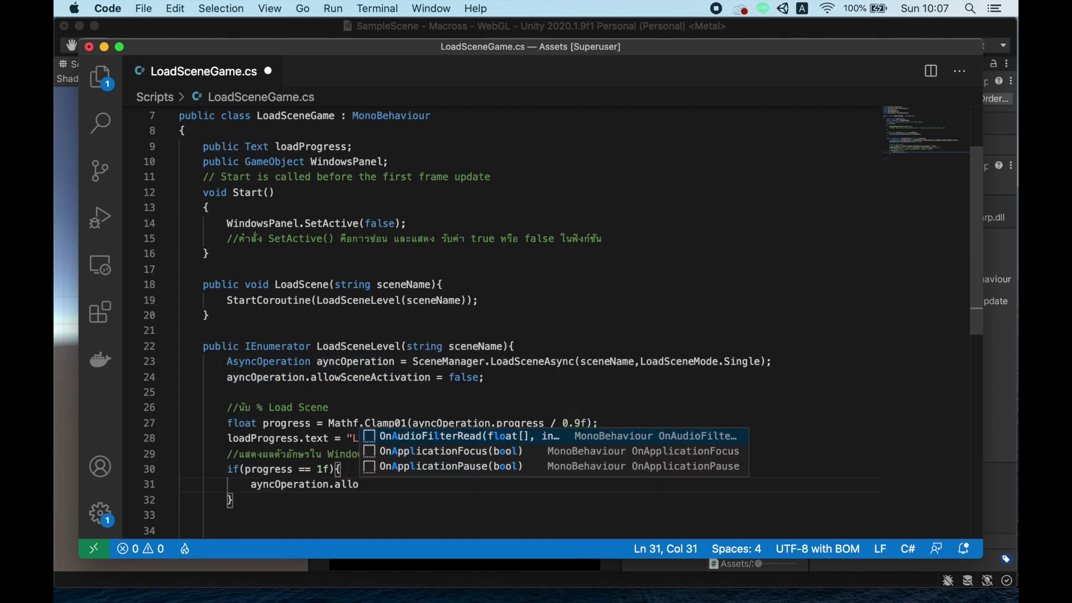
{"action": "type", "text": "wSceneActiviation"}
{"action": "key", "text": "Left"}
{"action": "key", "text": "Left"}
{"action": "key", "text": "Left"}
{"action": "key", "text": "Left"}
{"action": "key", "text": "Left"}
{"action": "key", "text": "Left"}
{"action": "key", "text": "Right"}
{"action": "key", "text": "Right"}
{"action": "key", "text": "Right"}
{"action": "key", "text": "Right"}
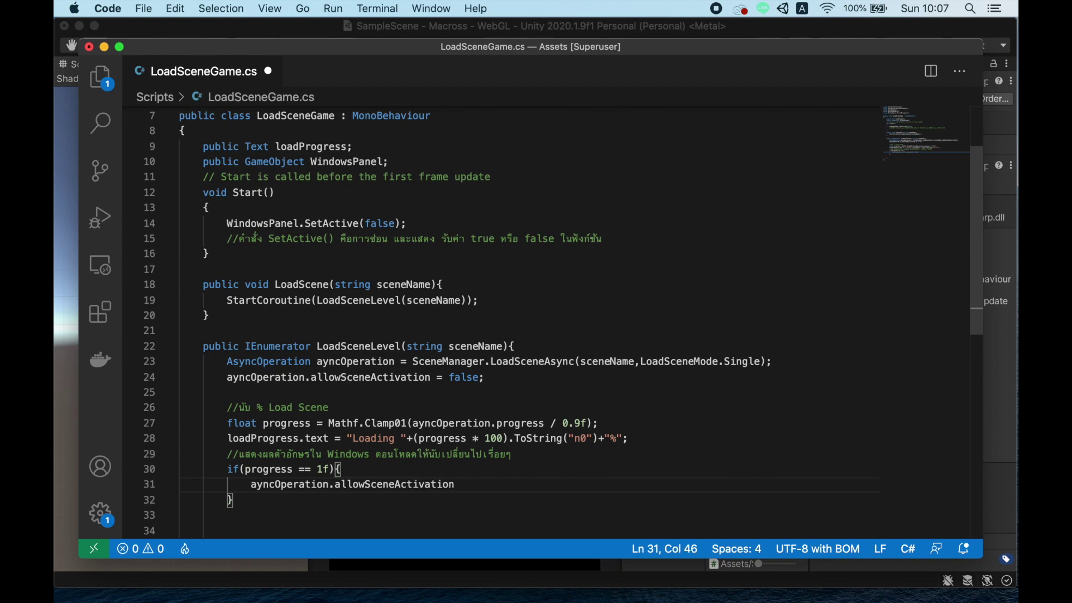
{"action": "key", "text": "Right"}
{"action": "type", "text": "= true;"}
Add yield return null; below the if block and save the script.
{"action": "key", "text": "Down"}
{"action": "key", "text": "Down"}
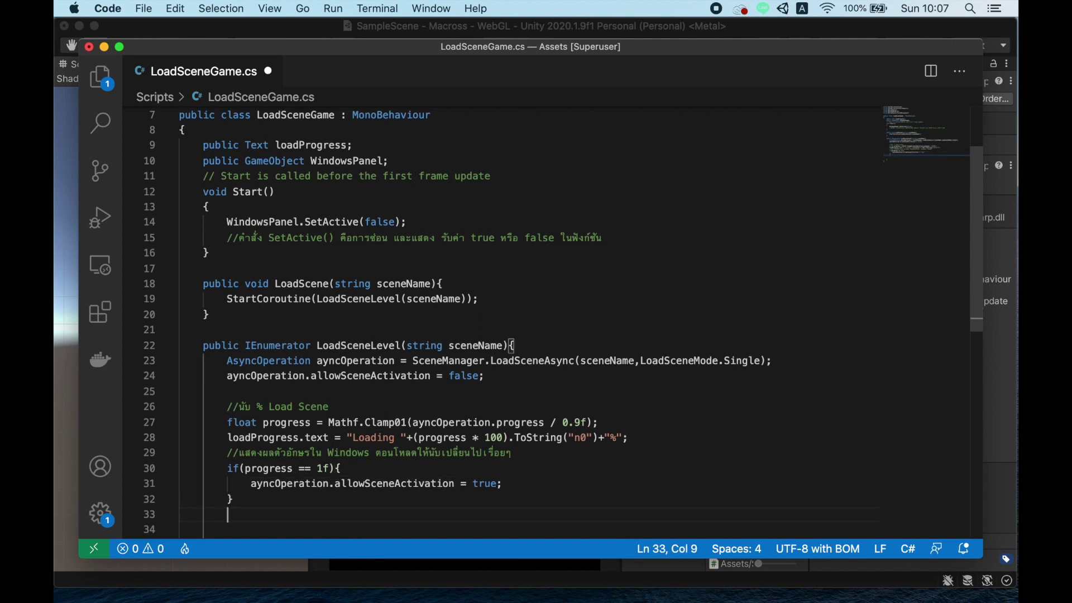
{"action": "key", "text": "Down"}
{"action": "key", "text": "Down"}
{"action": "key", "text": "BackSpace"}
{"action": "key", "text": "BackSpace"}
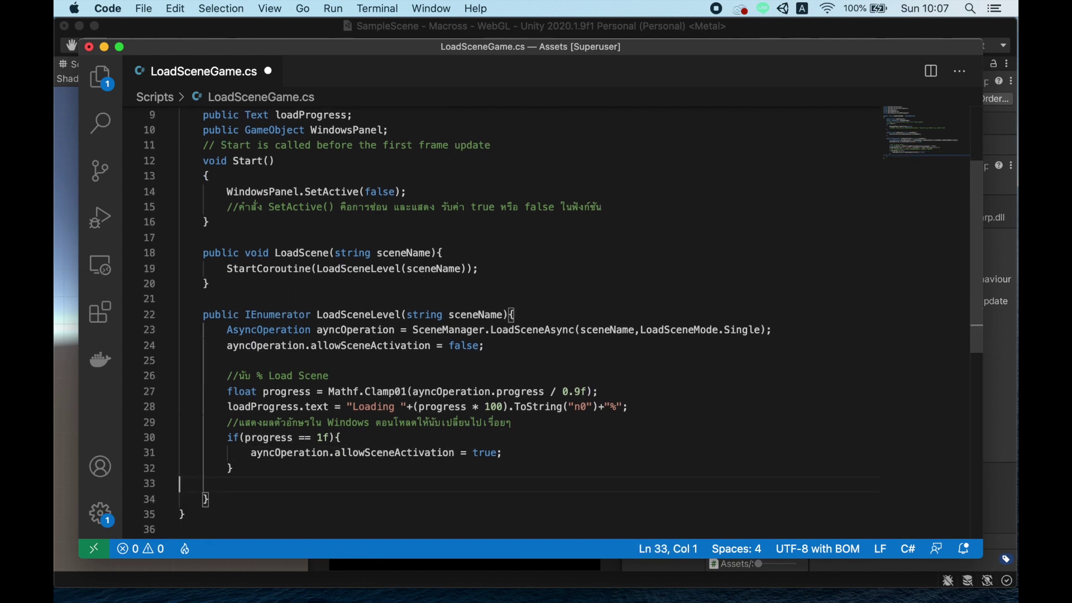
{"action": "key", "text": "Tab"}
{"action": "key", "text": "Tab"}
{"action": "type", "text": "yiels"}
{"action": "key", "text": "BackSpace"}
{"action": "type", "text": "d return null;"}
{"action": "key", "text": "super+s"}
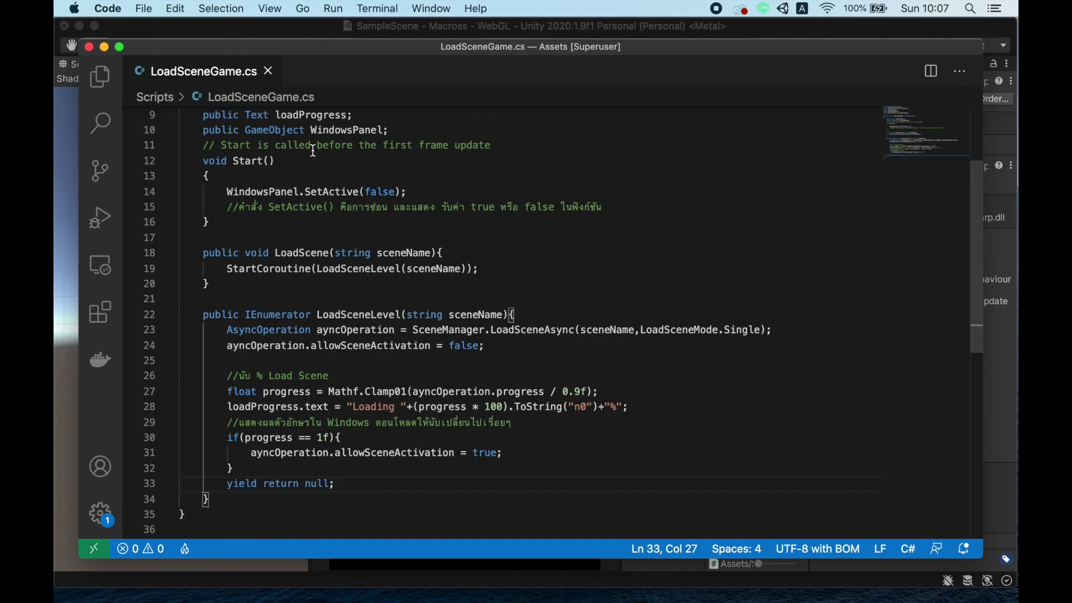
Review the using lines, the loadProgress and WindowsPanel fields, and the panel-hiding line.
{"action": "scroll", "coordinate": [313, 151], "scroll_direction": "up", "scroll_amount": 3}
{"action": "left_click_drag", "start_coordinate": [408, 143], "coordinate": [164, 143]}
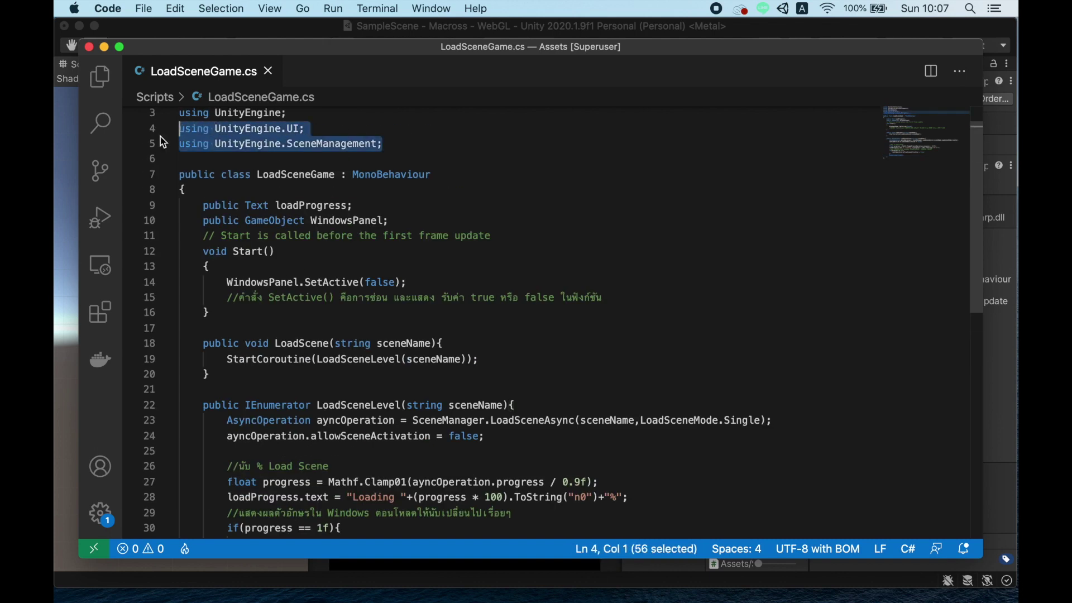
{"action": "left_click_drag", "start_coordinate": [197, 205], "coordinate": [392, 221]}
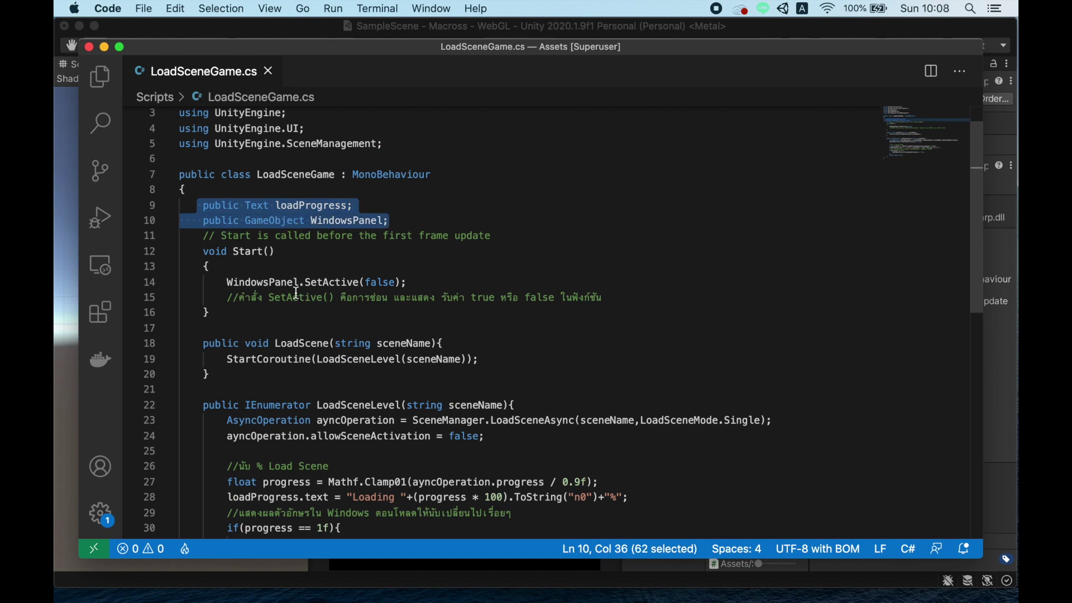
{"action": "left_click_drag", "start_coordinate": [224, 282], "coordinate": [431, 279]}
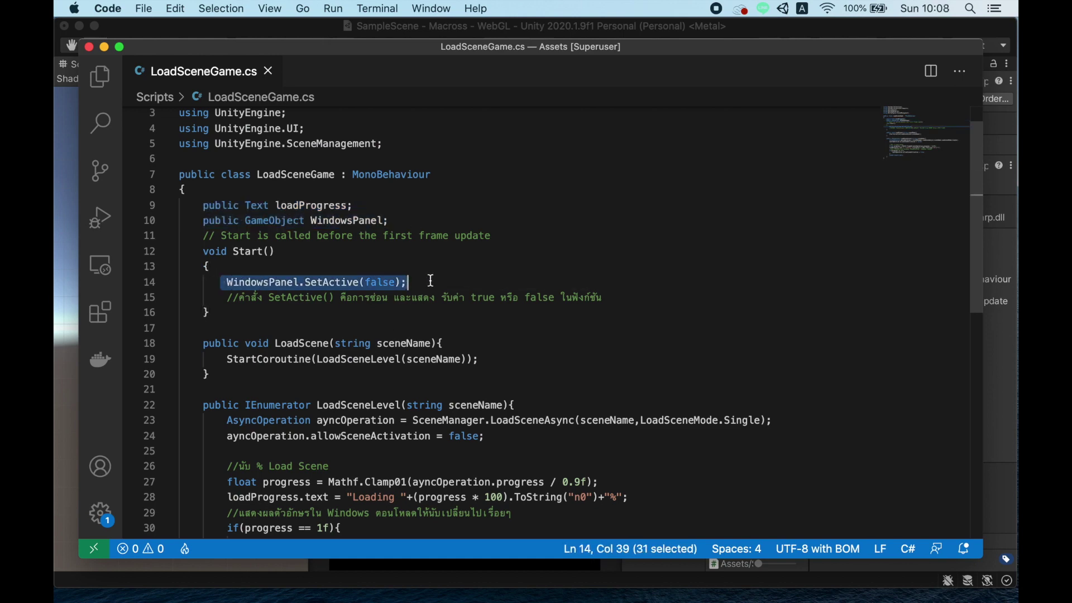
{"action": "scroll", "coordinate": [476, 382], "scroll_direction": "down", "scroll_amount": 3}
{"action": "scroll", "coordinate": [449, 442], "scroll_direction": "down", "scroll_amount": 3}
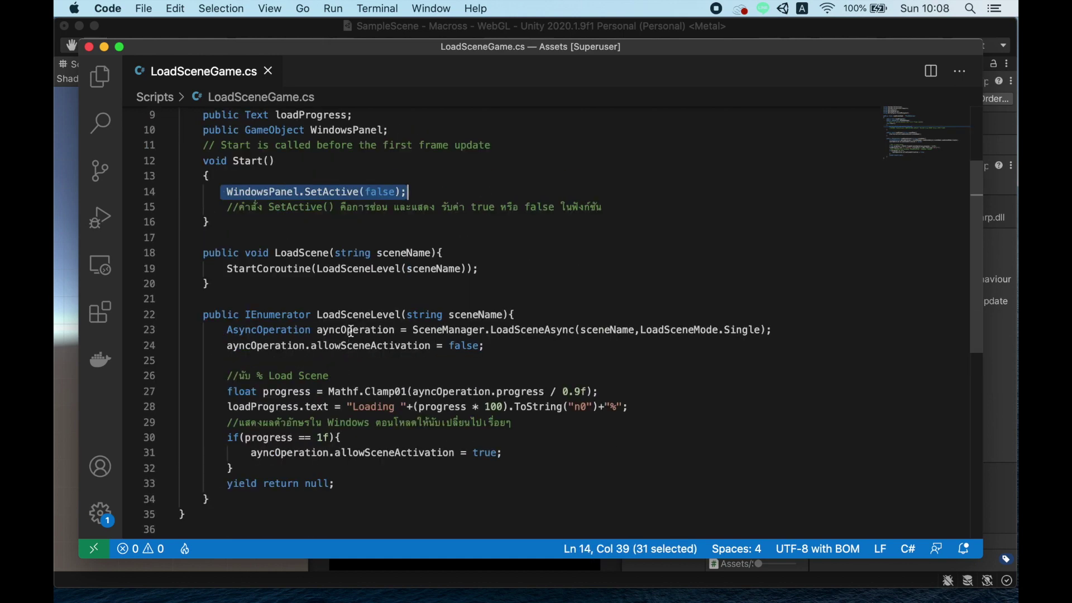
{"action": "left_click", "coordinate": [536, 318]}
Open a new line under the //Load Scene comment and start typing whil(!
{"action": "left_click", "coordinate": [497, 370]}
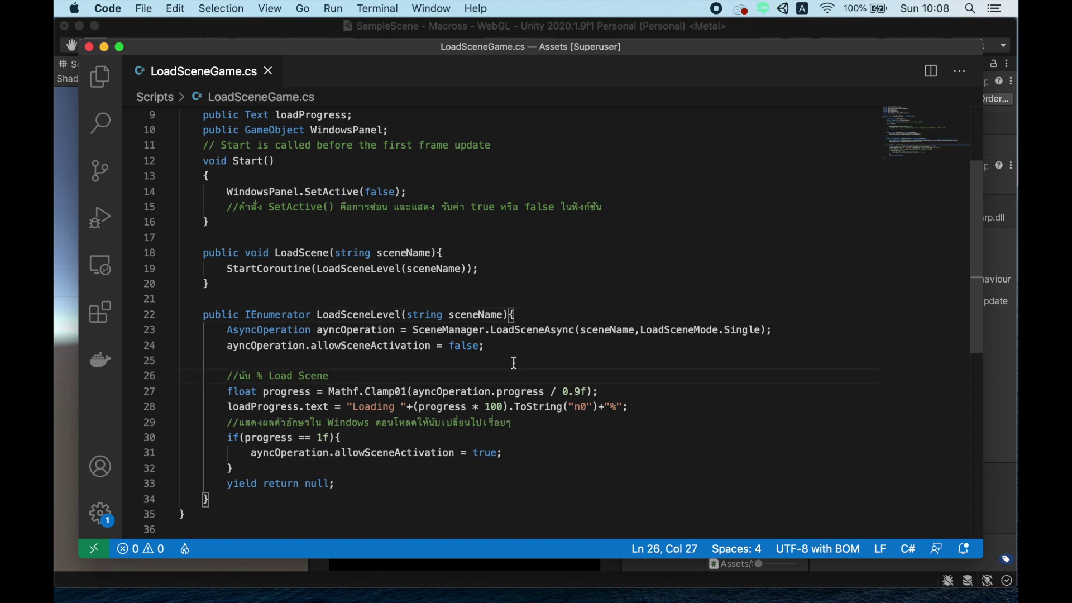
{"action": "left_click", "coordinate": [509, 355]}
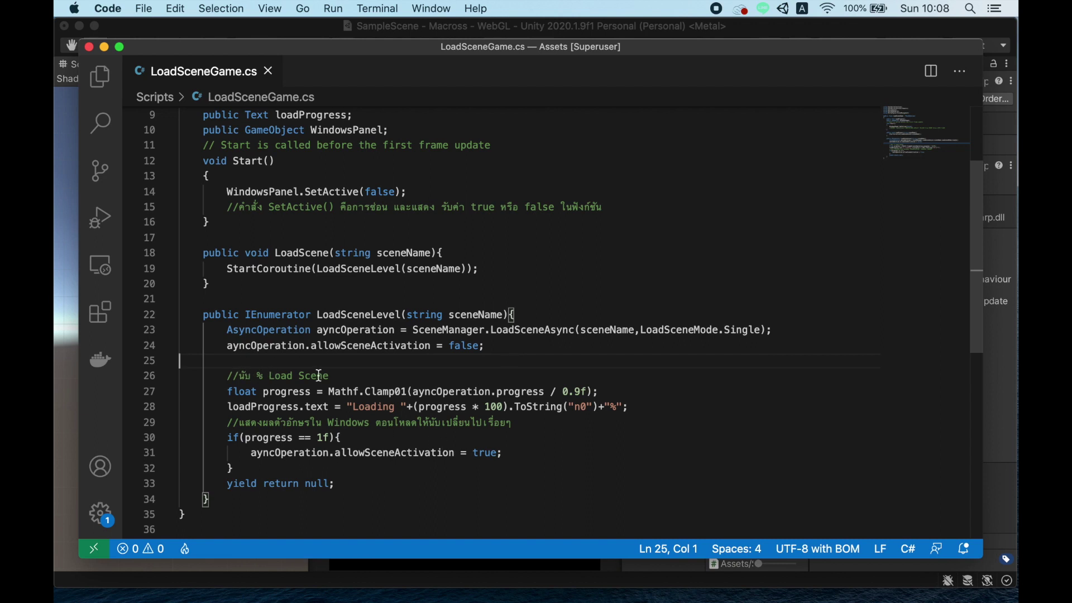
{"action": "left_click", "coordinate": [344, 376]}
{"action": "key", "text": "Return"}
{"action": "key", "text": "Return"}
{"action": "key", "text": "Up"}
{"action": "key", "text": "Tab"}
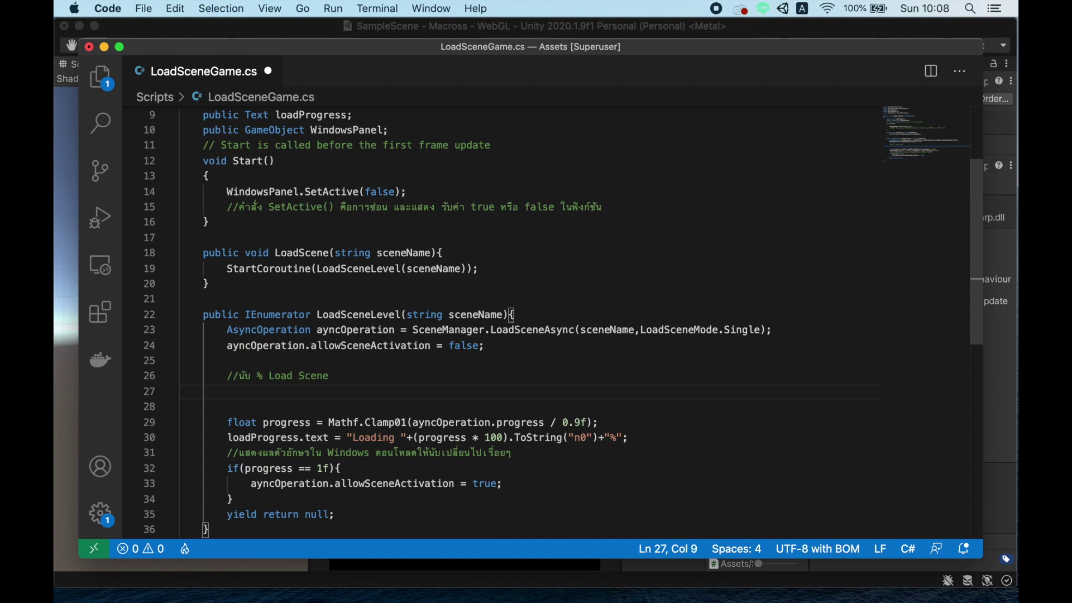
{"action": "type", "text": "whil"}
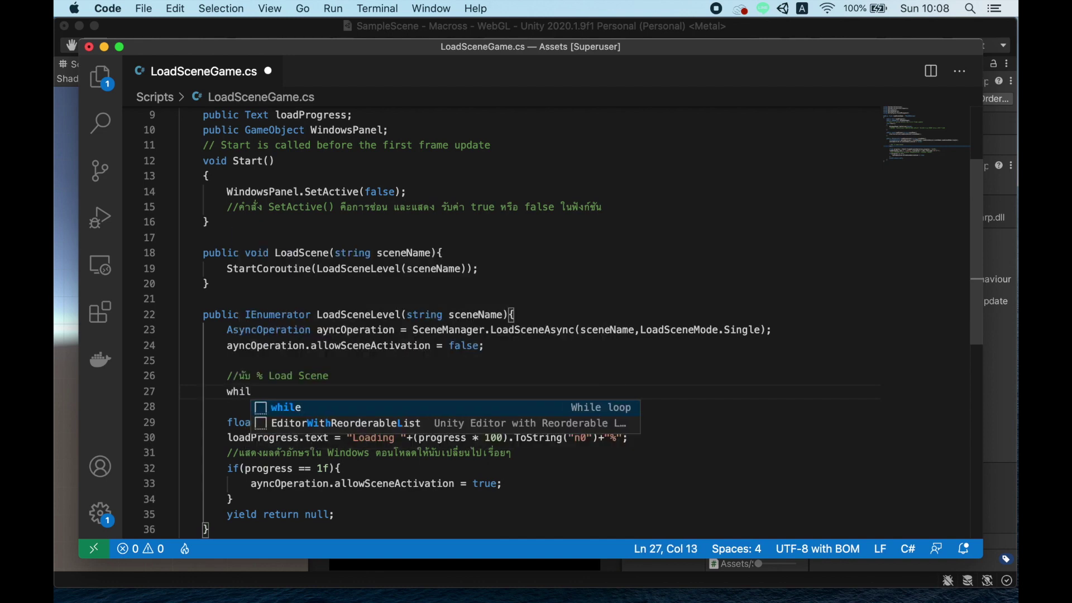
{"action": "type", "text": "(!"}
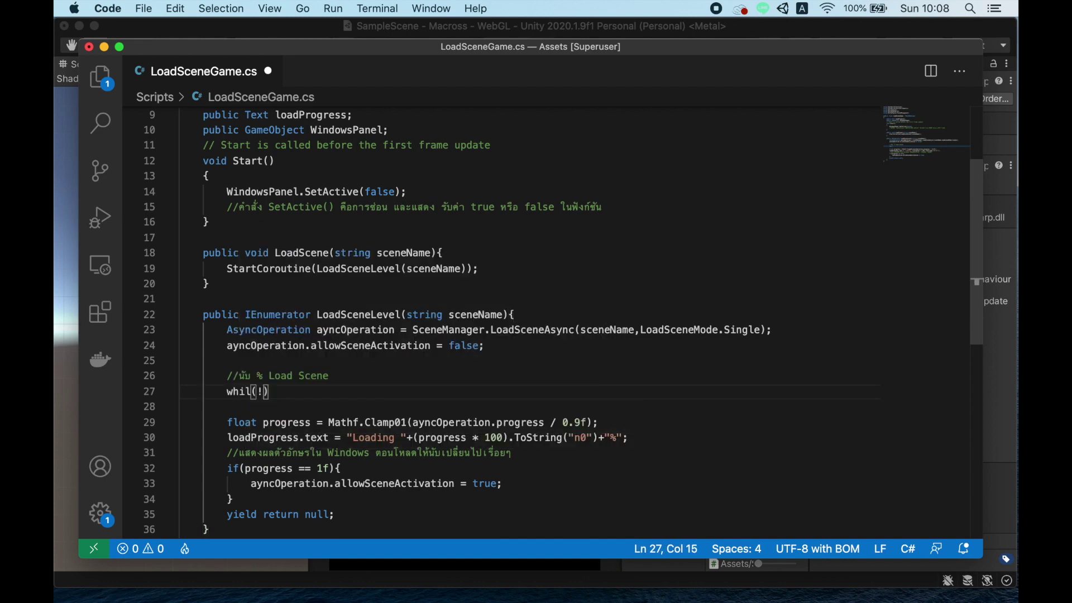
Complete the loop header as while(!ayncOperation.isDone){ and open its body.
{"action": "double_click", "coordinate": [298, 347]}
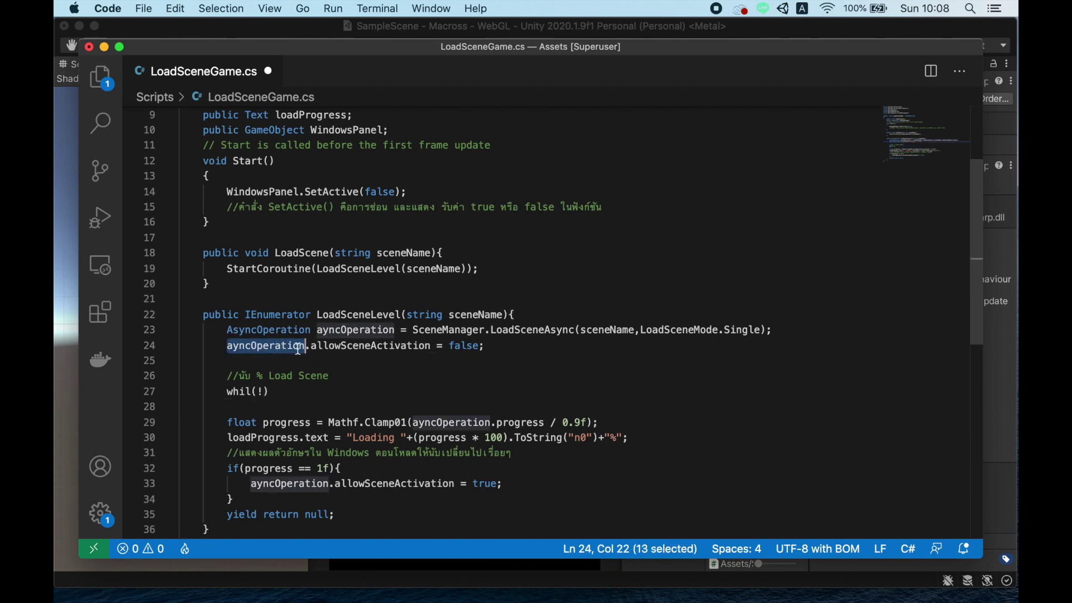
{"action": "left_click", "coordinate": [264, 391]}
{"action": "key", "text": "super+v"}
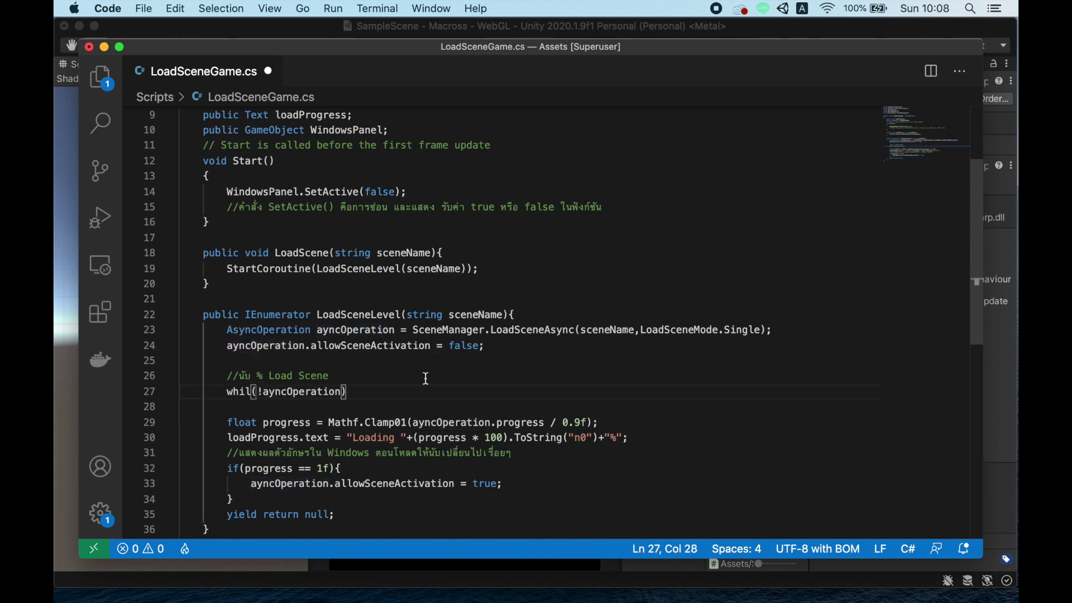
{"action": "type", "text": ".isDone){"}
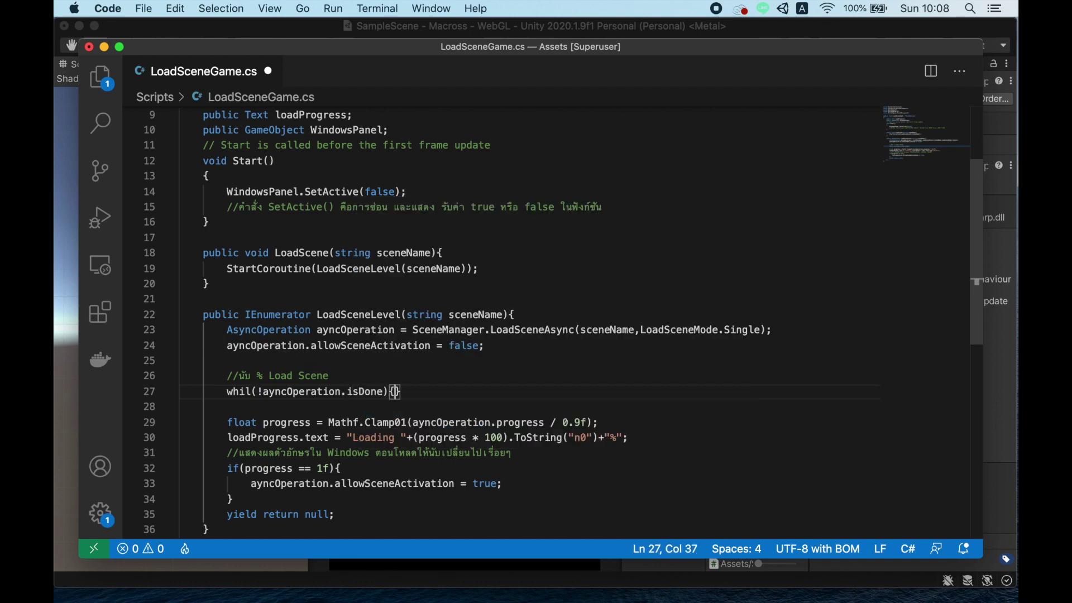
{"action": "key", "text": "Return"}
Move the progress, loading text, activation check and yield lines into the while loop.
{"action": "double_click", "coordinate": [298, 393]}
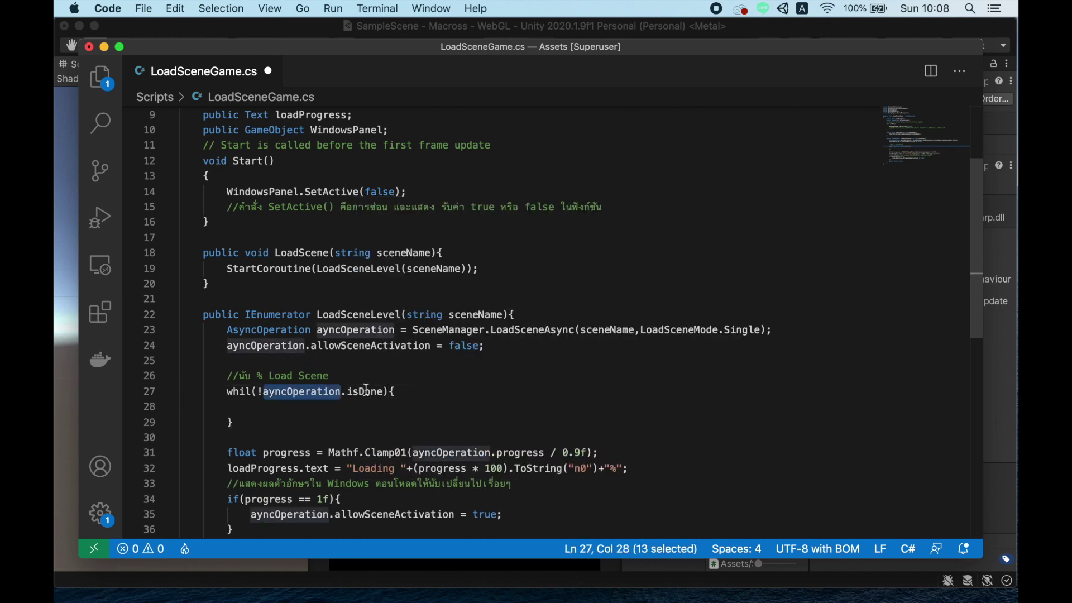
{"action": "scroll", "coordinate": [376, 414], "scroll_direction": "down", "scroll_amount": 3}
{"action": "left_click", "coordinate": [228, 364]}
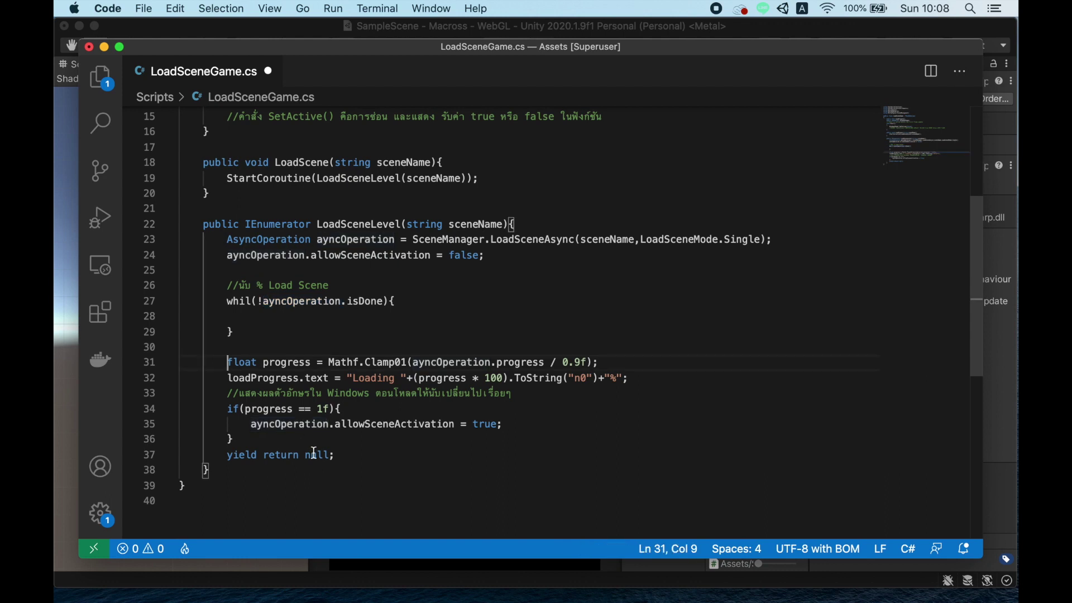
{"action": "left_click", "coordinate": [354, 454], "text": "shift"}
{"action": "key", "text": "super+x"}
{"action": "left_click", "coordinate": [343, 318]}
{"action": "key", "text": "super+v"}
Indent each moved line one level so it sits inside the loop.
{"action": "left_click", "coordinate": [266, 301]}
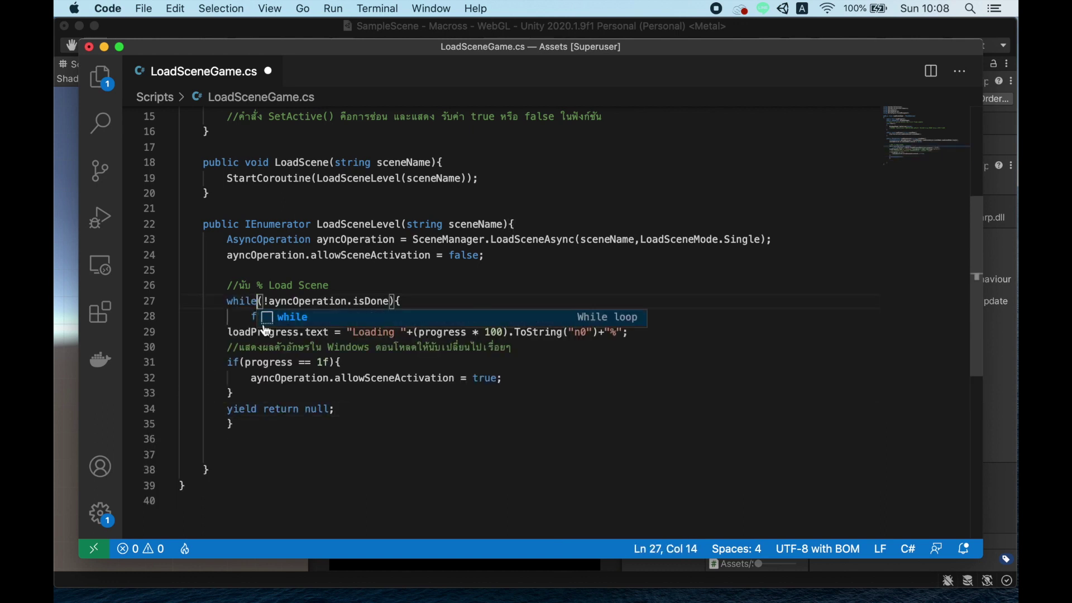
{"action": "left_click", "coordinate": [225, 333]}
{"action": "key", "text": "Tab"}
{"action": "left_click", "coordinate": [226, 347]}
{"action": "key", "text": "Tab"}
{"action": "left_click", "coordinate": [227, 363]}
{"action": "key", "text": "Tab"}
{"action": "left_click", "coordinate": [250, 379]}
{"action": "key", "text": "Tab"}
{"action": "left_click", "coordinate": [227, 394]}
{"action": "key", "text": "Tab"}
{"action": "left_click", "coordinate": [227, 409]}
{"action": "key", "text": "Tab"}
Delete the leftover blank lines and review the while condition line.
{"action": "left_click", "coordinate": [383, 457]}
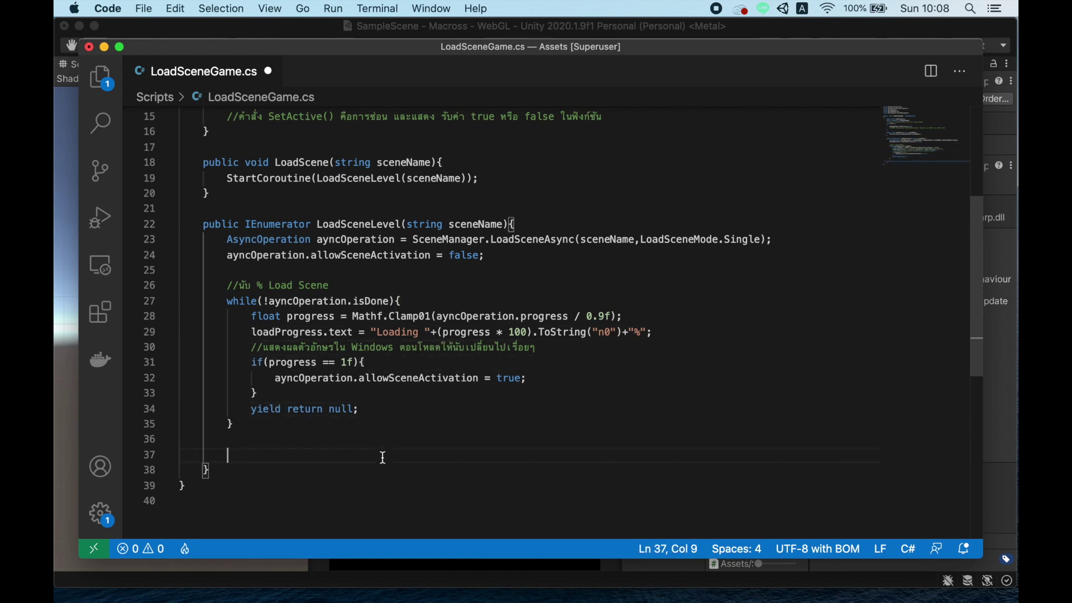
{"action": "key", "text": "BackSpace"}
{"action": "key", "text": "BackSpace"}
{"action": "key", "text": "BackSpace"}
{"action": "key", "text": "BackSpace"}
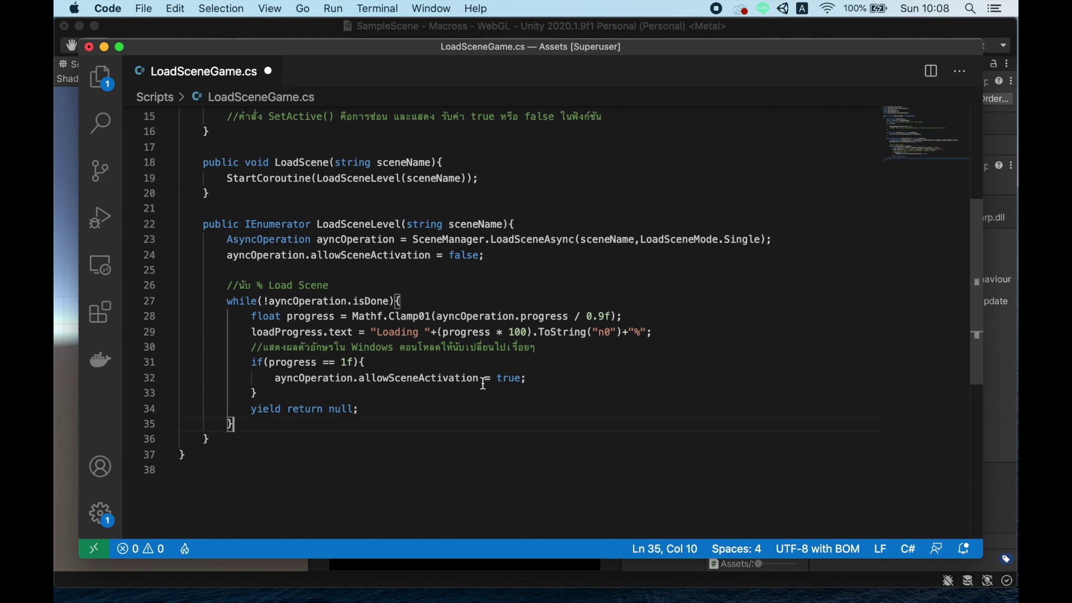
{"action": "left_click_drag", "start_coordinate": [229, 303], "coordinate": [431, 301]}
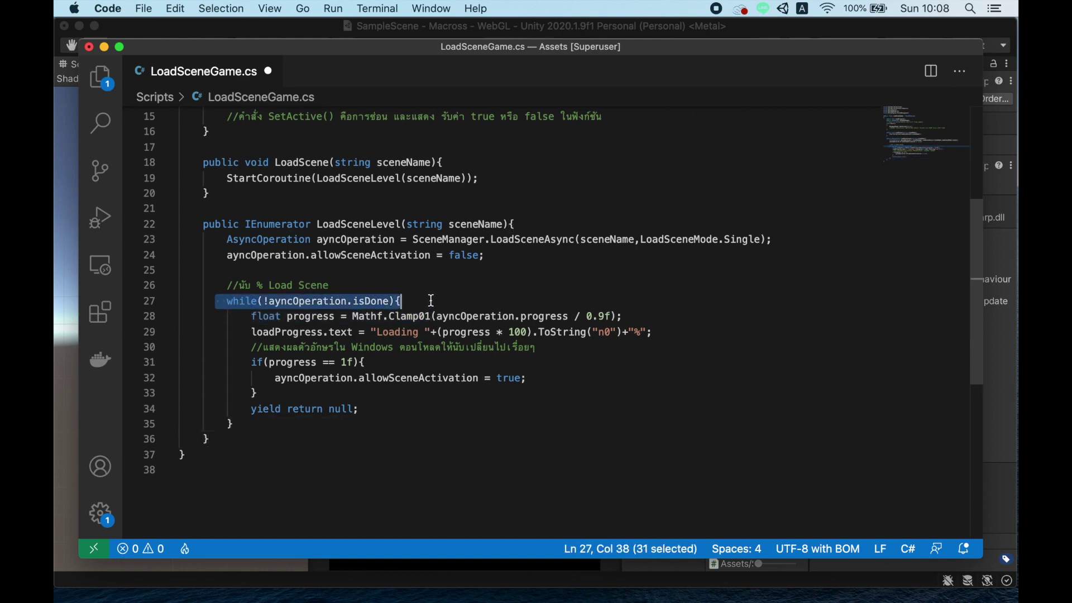
{"action": "left_click", "coordinate": [428, 303]}
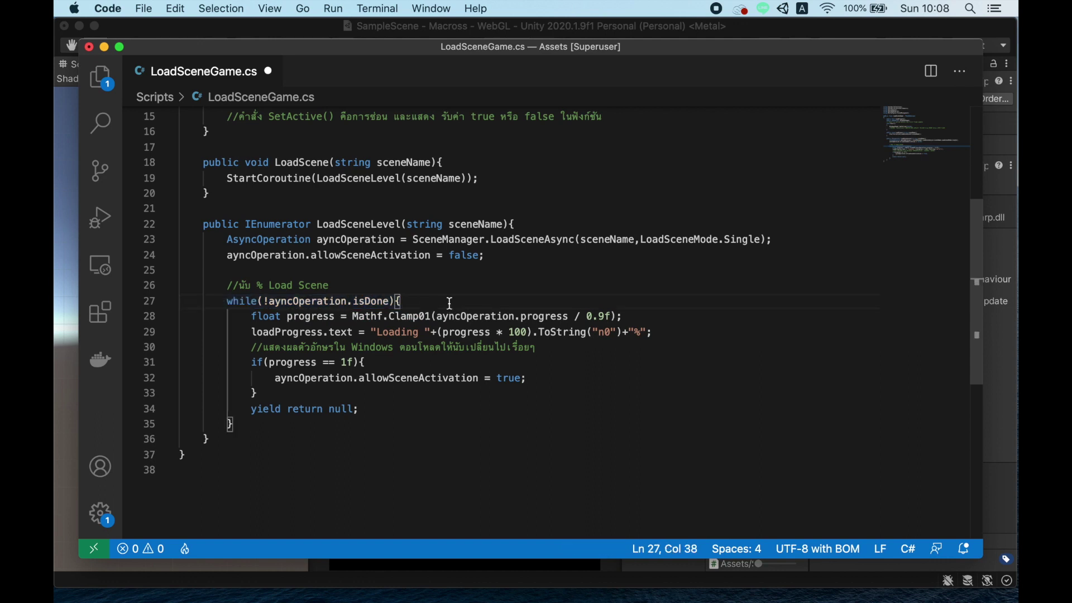
Finish the Thai comment after the Load Scene line, ending with 'นับไปเรื่อยๆ'.
{"action": "left_click", "coordinate": [384, 279]}
{"action": "type", "text": "โดน"}
{"action": "key", "text": "BackSpace"}
{"action": "type", "text": "ยว"}
{"action": "type", "text": "ลว"}
{"action": "key", "text": "BackSpace"}
{"action": "type", "text": "ุปนับไปเรื่อยๆ"}
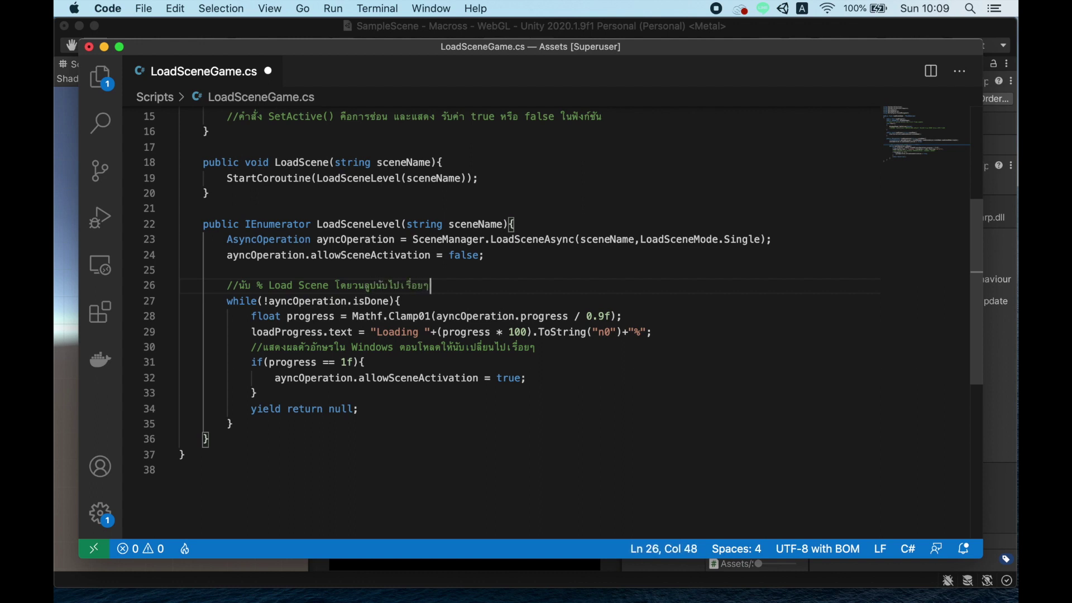
Copy WindowsPanel.SetActive(false) onto line 25, change it to SetActive(true), and save.
{"action": "key", "text": "Up"}
{"action": "key", "text": "Tab"}
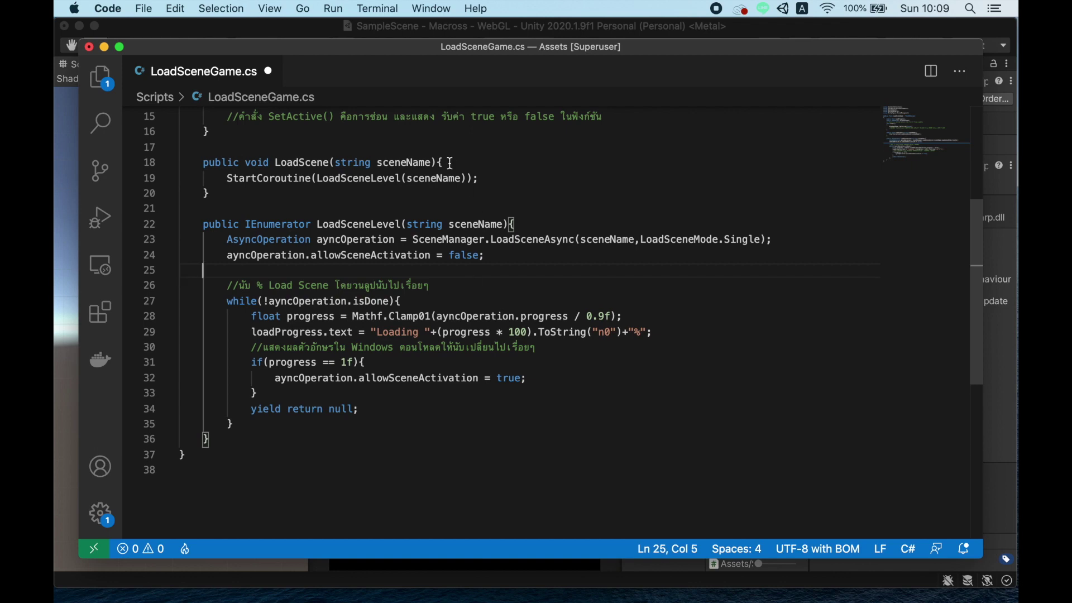
{"action": "scroll", "coordinate": [366, 278], "scroll_direction": "up", "scroll_amount": 2}
{"action": "scroll", "coordinate": [263, 197], "scroll_direction": "up", "scroll_amount": 2}
{"action": "left_click_drag", "start_coordinate": [227, 191], "coordinate": [424, 192]}
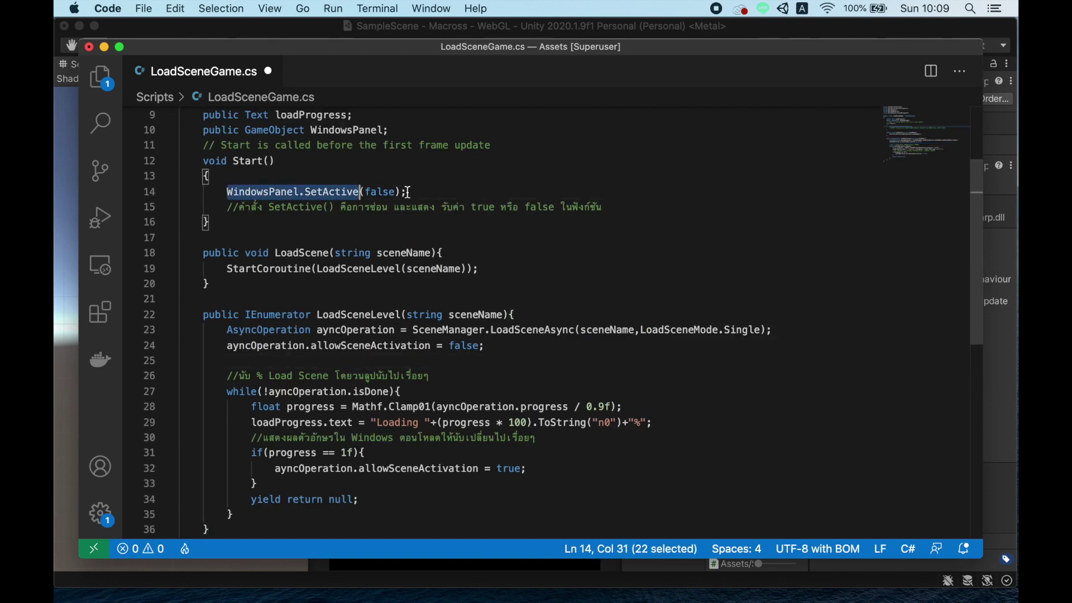
{"action": "left_click", "coordinate": [409, 361]}
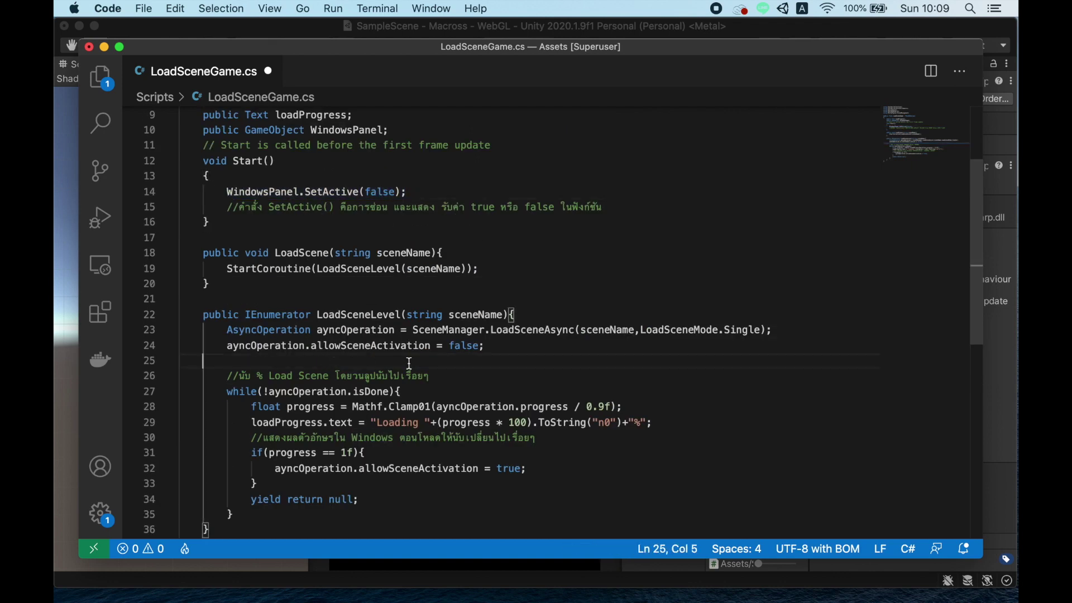
{"action": "key", "text": "super+v"}
{"action": "double_click", "coordinate": [380, 361]}
{"action": "type", "text": "ะพีำ"}
{"action": "key", "text": "BackSpace"}
{"action": "key", "text": "BackSpace"}
{"action": "key", "text": "BackSpace"}
{"action": "type", "text": "true"}
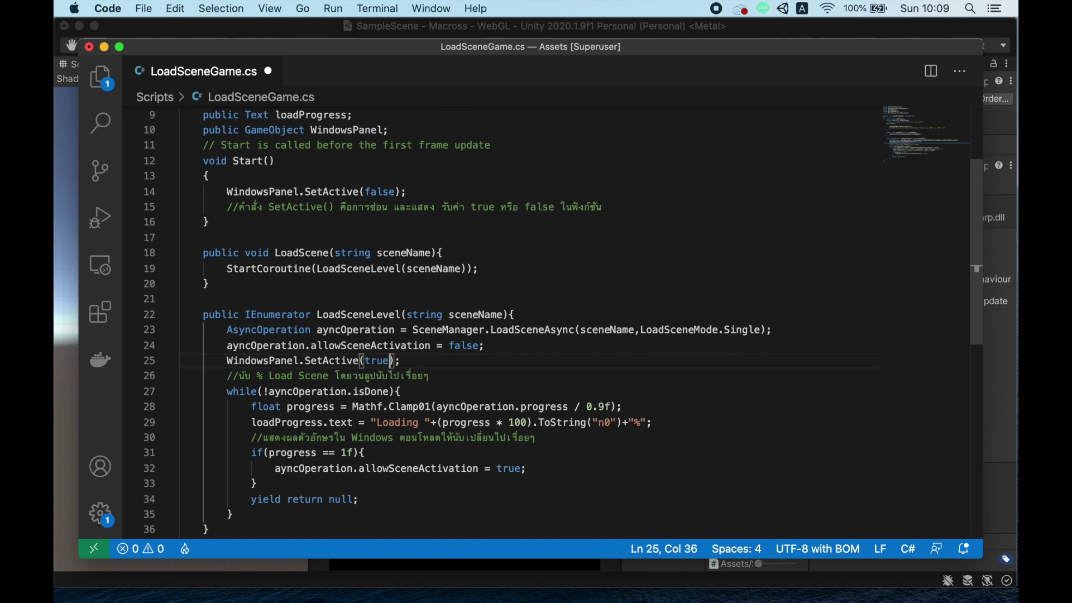
{"action": "key", "text": "super+s"}
Review the new SetActive(true) line, the while loop and sceneName uses, then save LoadSceneGame.cs from the File menu.
{"action": "left_click", "coordinate": [247, 381]}
{"action": "left_click", "coordinate": [246, 365]}
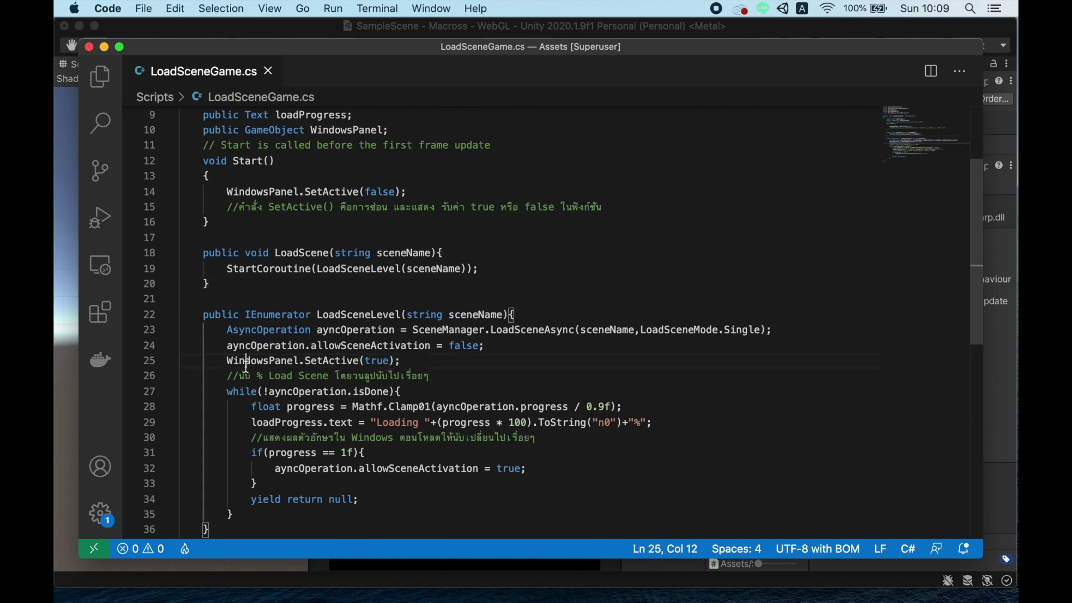
{"action": "left_click_drag", "start_coordinate": [221, 363], "coordinate": [444, 360]}
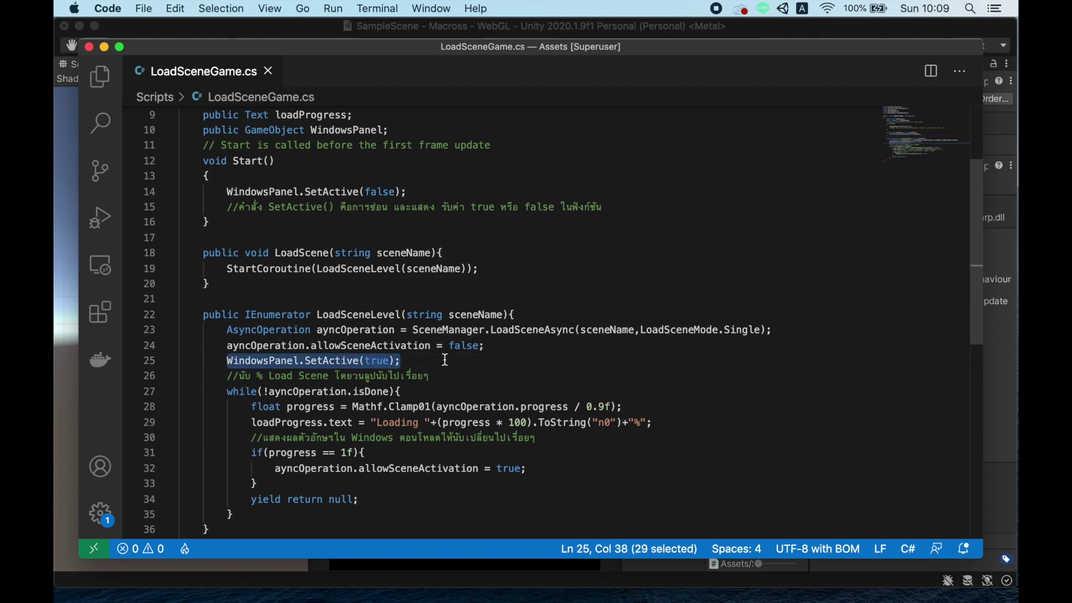
{"action": "left_click_drag", "start_coordinate": [228, 392], "coordinate": [304, 498]}
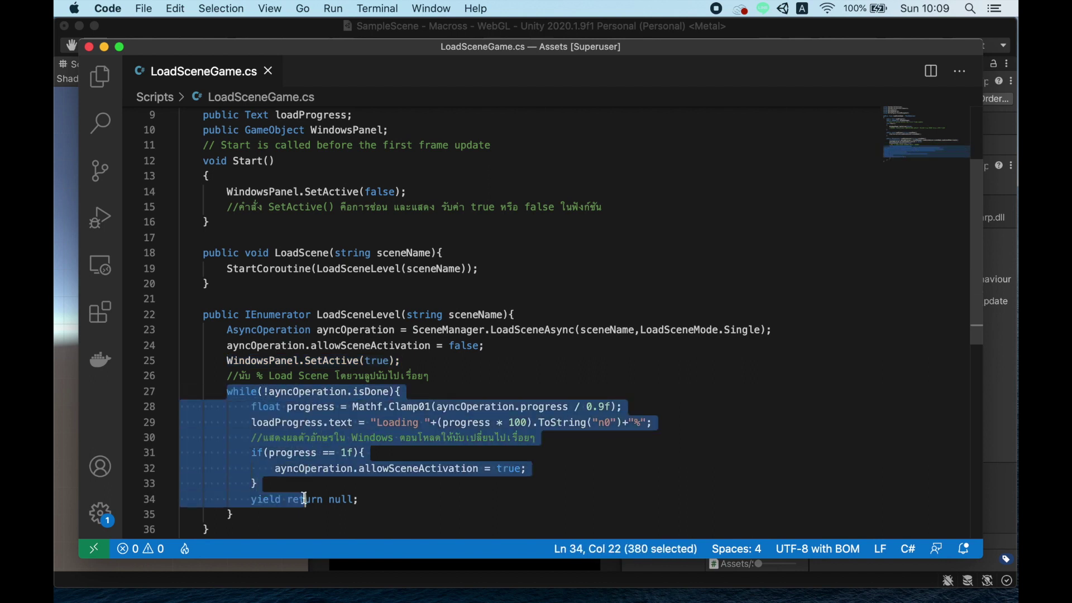
{"action": "key", "text": "shift+Down"}
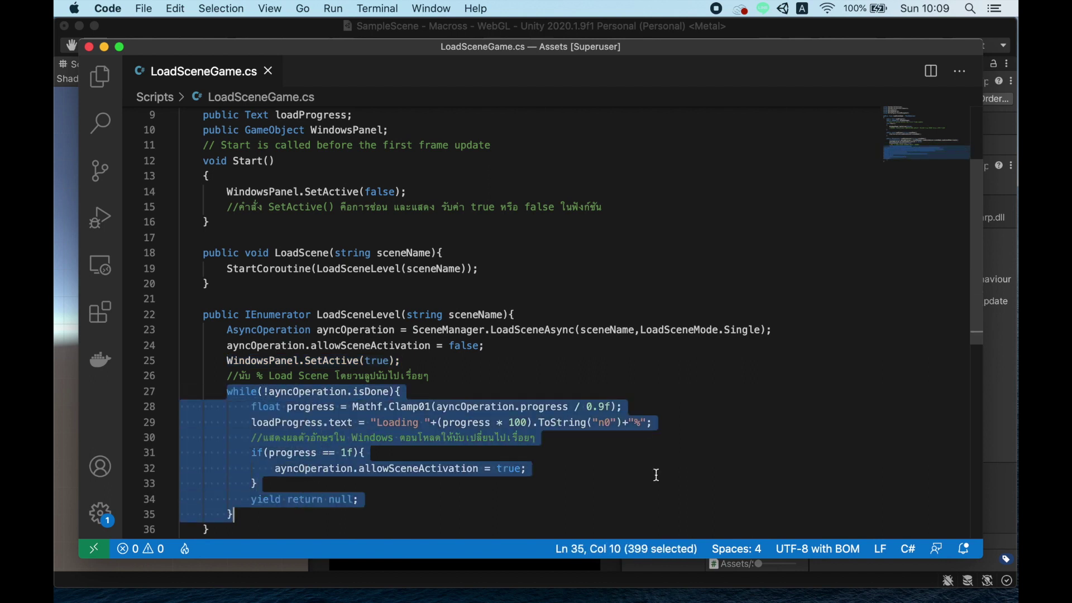
{"action": "key", "text": "Escape"}
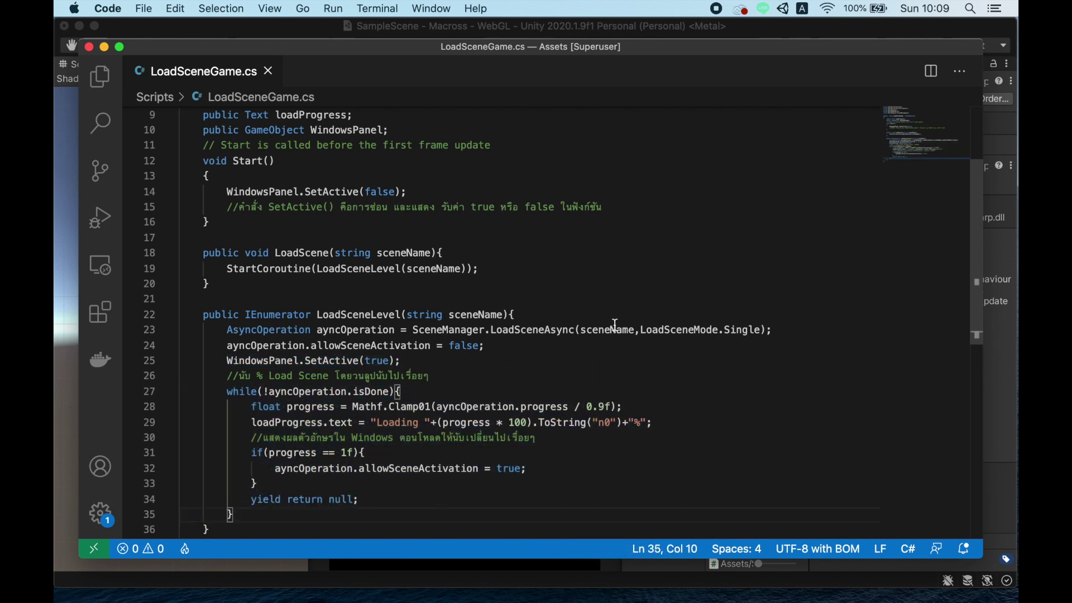
{"action": "double_click", "coordinate": [615, 328]}
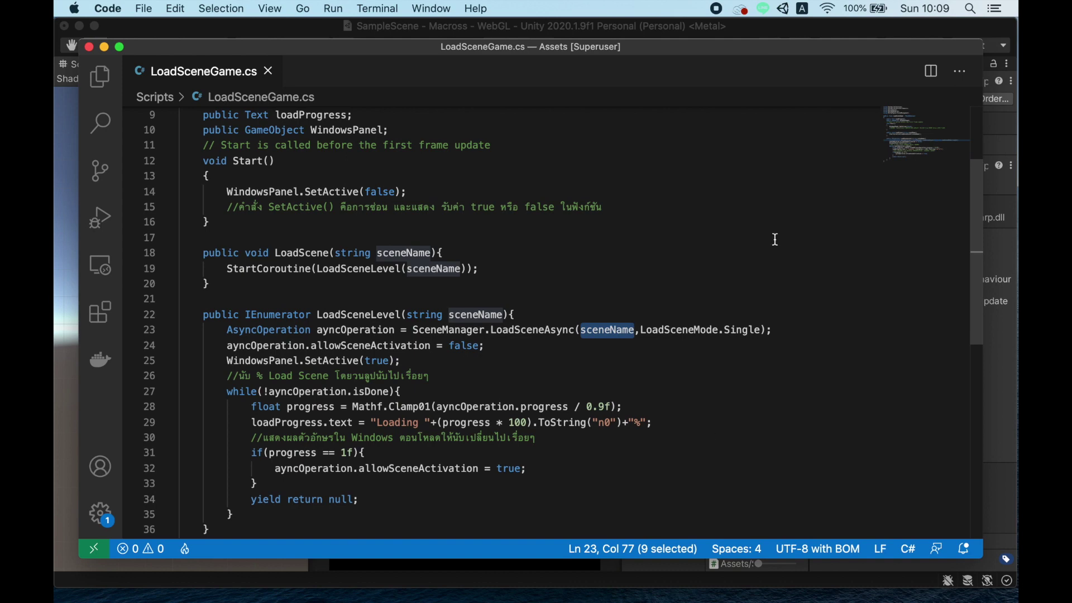
{"action": "left_click", "coordinate": [144, 9]}
{"action": "left_click", "coordinate": [159, 154]}
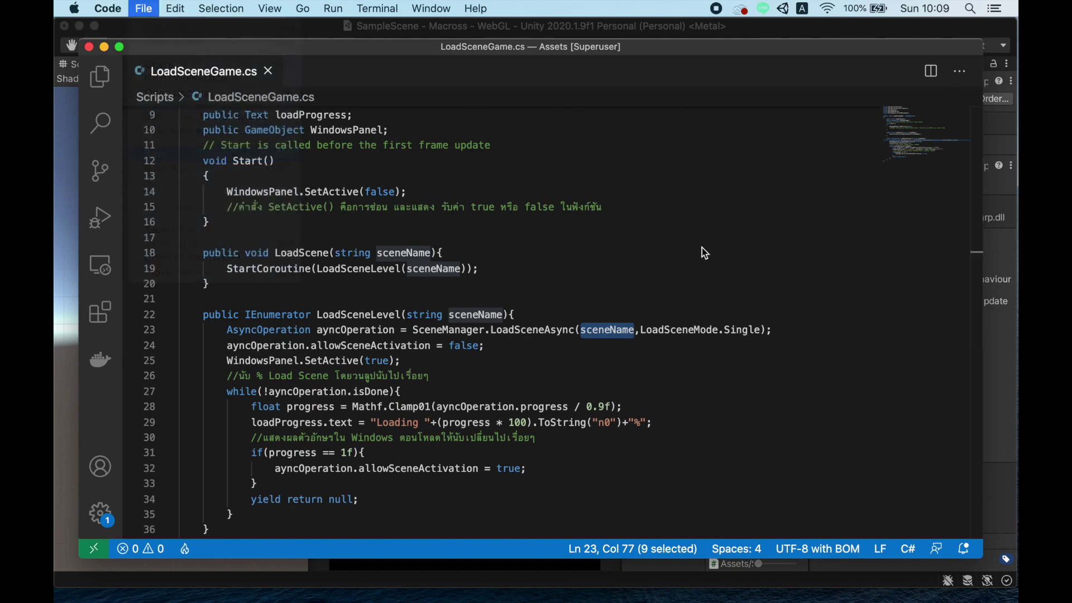
{"action": "left_click", "coordinate": [1011, 365]}
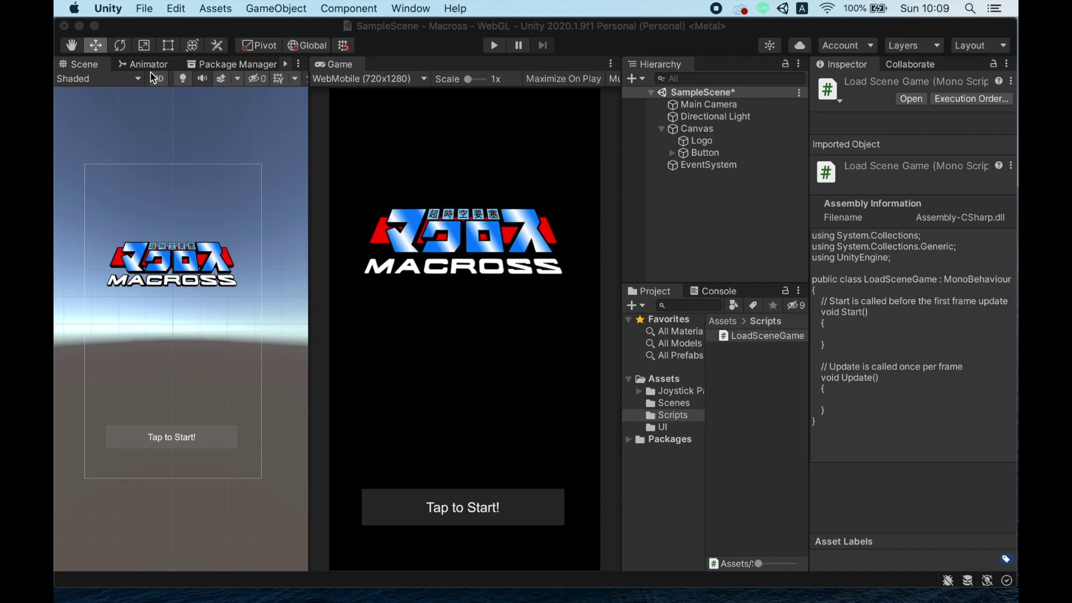
Drag the LoadSceneGame script from the Project panel onto the Button to add it as a component.
{"action": "left_click", "coordinate": [609, 310]}
{"action": "left_click_drag", "start_coordinate": [759, 336], "coordinate": [748, 162]}
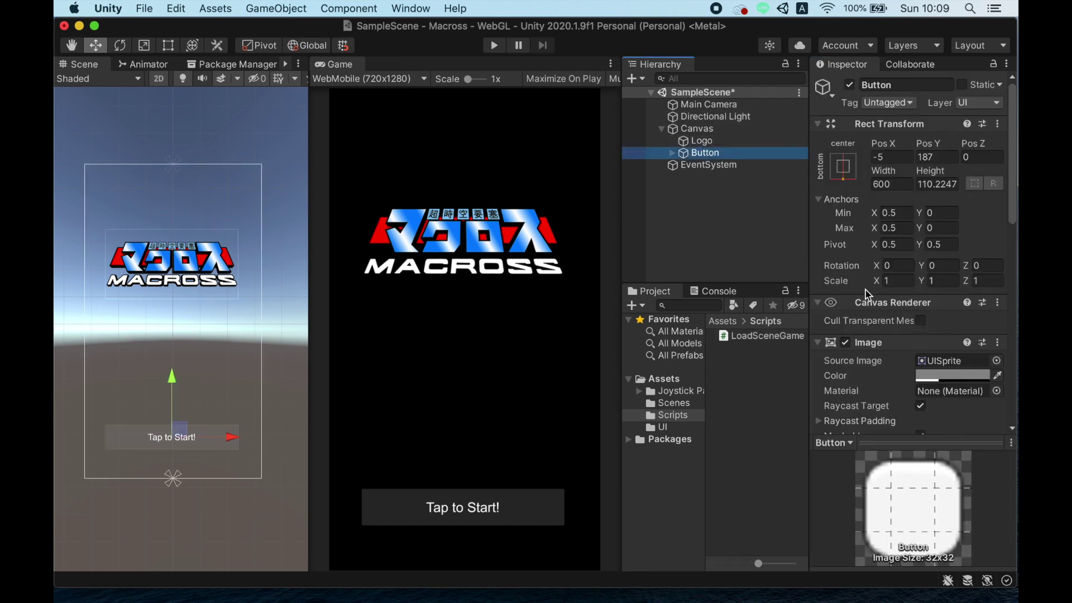
{"action": "scroll", "coordinate": [871, 313], "scroll_direction": "down", "scroll_amount": 10}
{"action": "scroll", "coordinate": [874, 333], "scroll_direction": "down", "scroll_amount": 2}
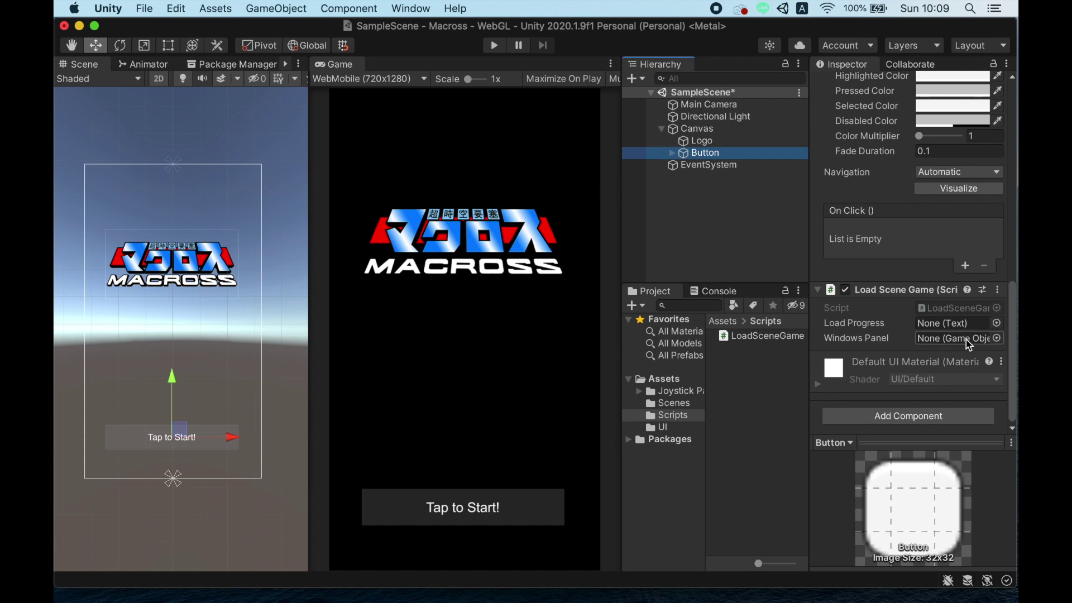
{"action": "left_click", "coordinate": [710, 130]}
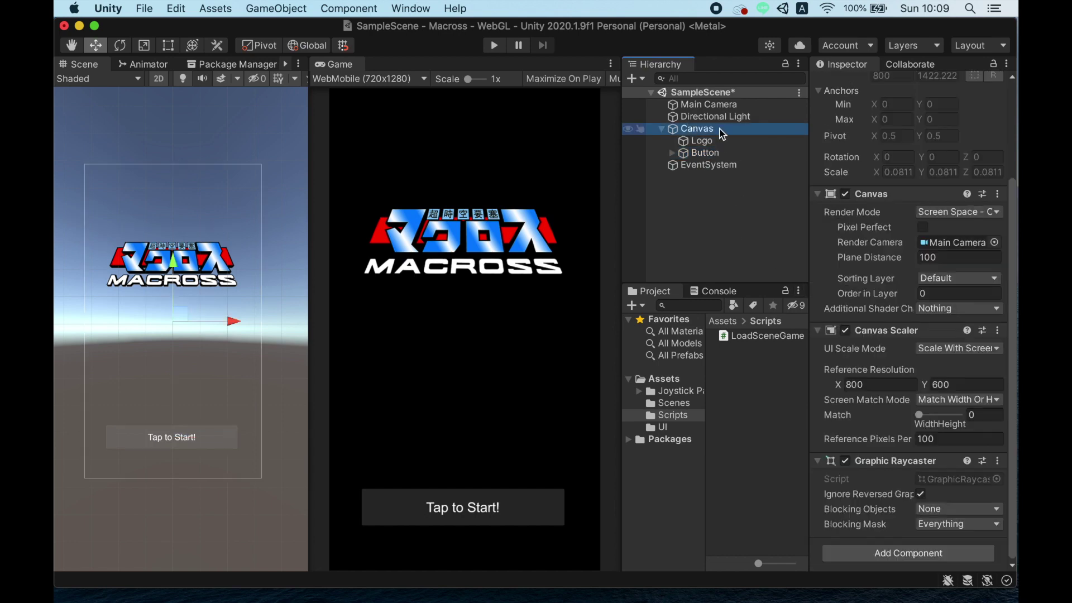
Add a UI Image under Canvas named WindowsPanel and colour it black.
{"action": "right_click", "coordinate": [712, 134]}
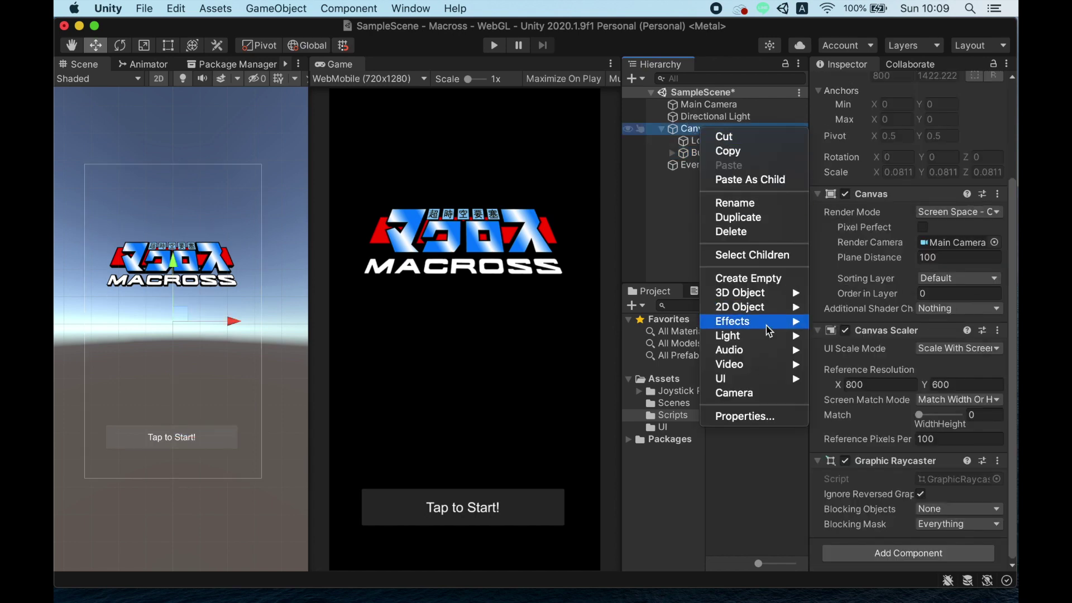
{"action": "mouse_move", "coordinate": [764, 379]}
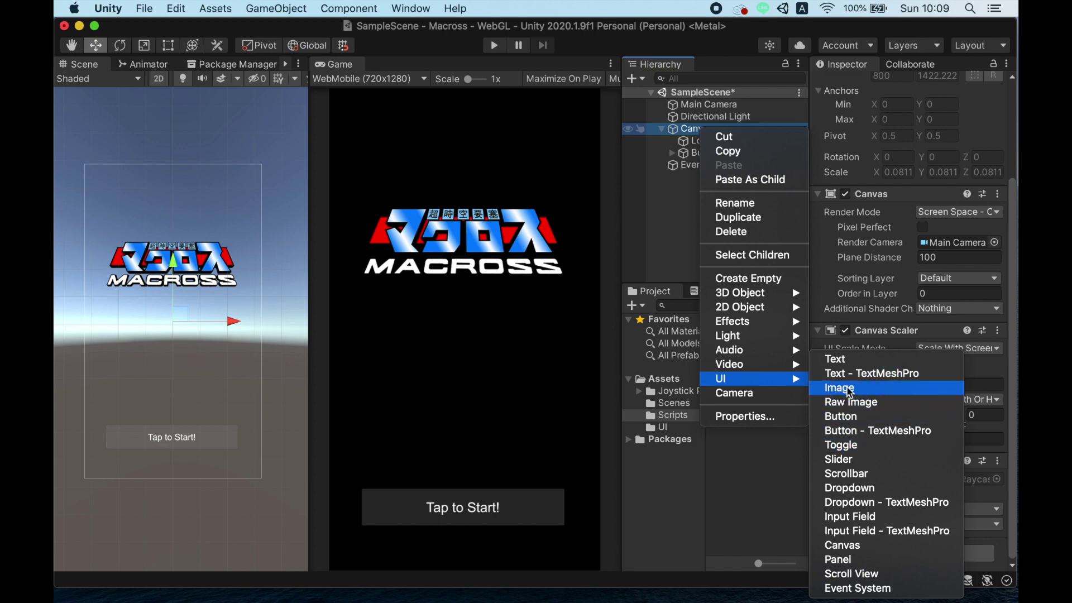
{"action": "left_click", "coordinate": [850, 392]}
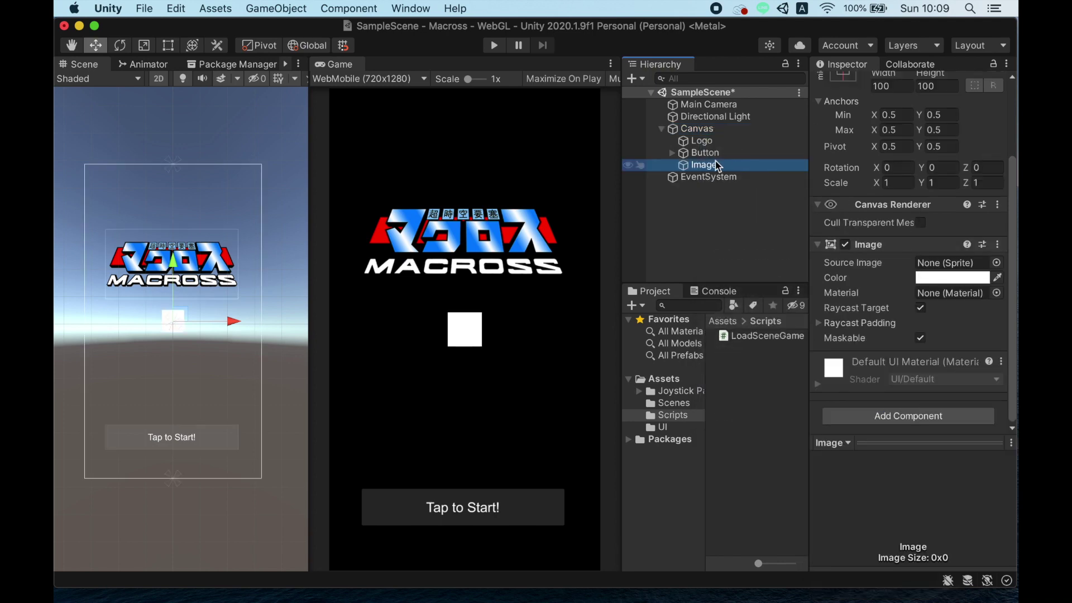
{"action": "left_click", "coordinate": [742, 165]}
{"action": "type", "text": "Wi"}
{"action": "type", "text": "a"}
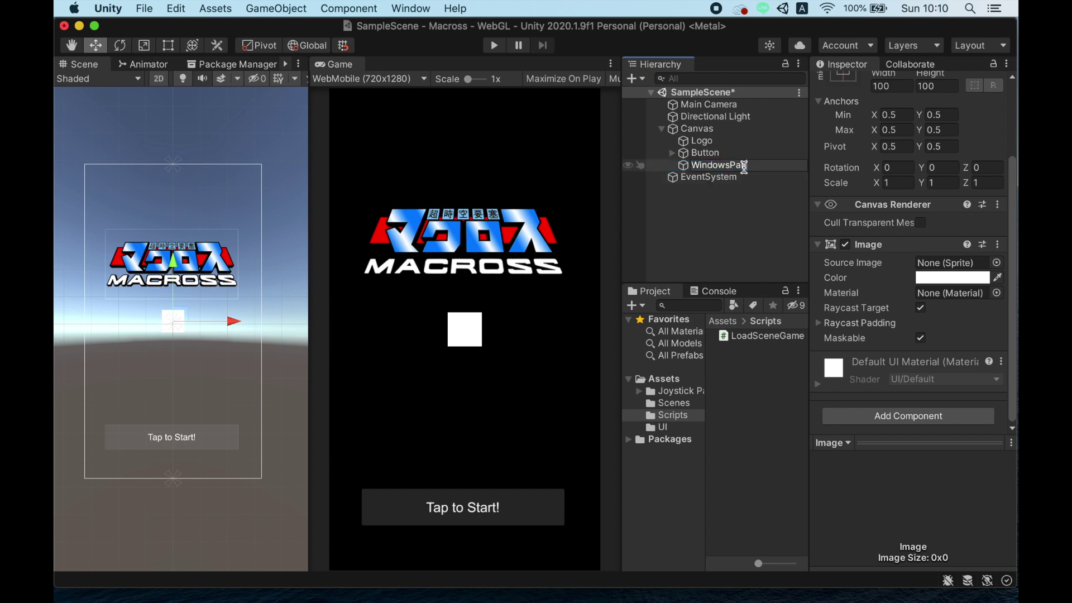
{"action": "key", "text": "Return"}
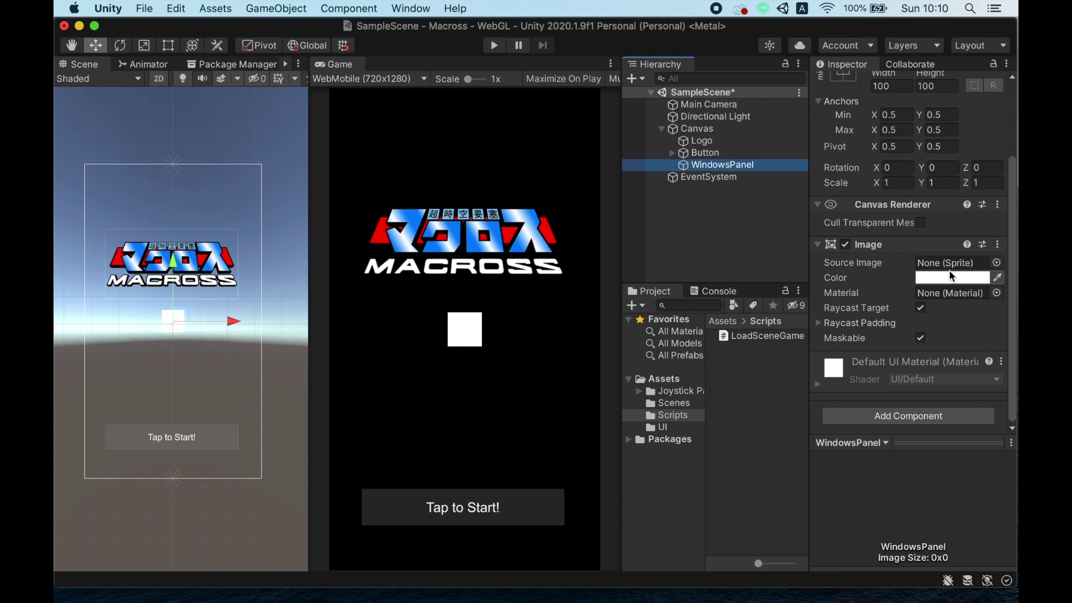
{"action": "left_click", "coordinate": [949, 275]}
{"action": "left_click_drag", "start_coordinate": [922, 387], "coordinate": [887, 405]}
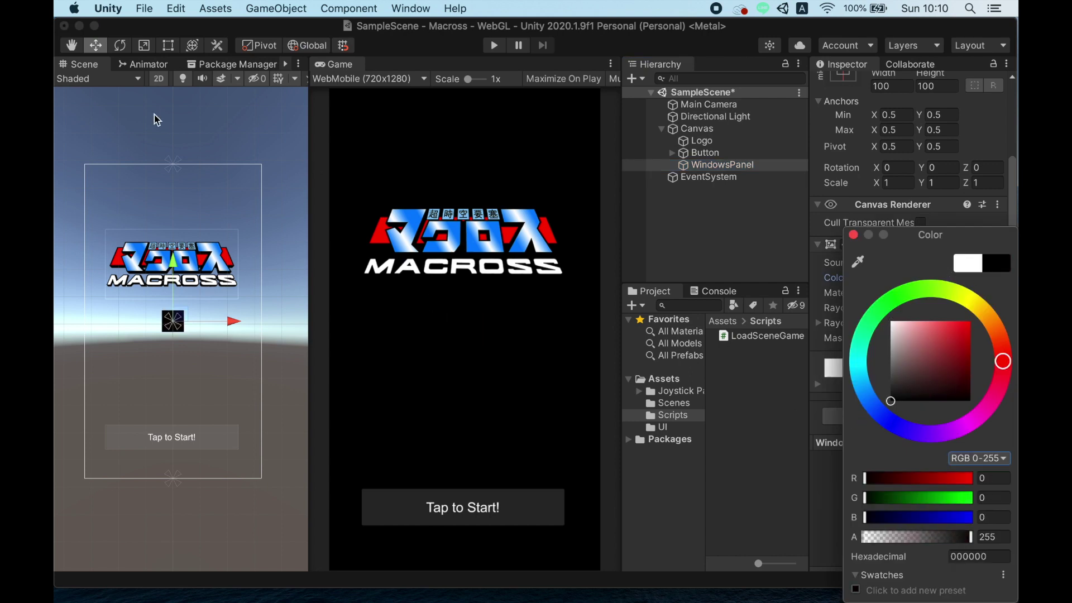
Resize WindowsPanel to fill the canvas and give it the stretch-stretch anchor preset.
{"action": "left_click", "coordinate": [168, 46]}
{"action": "left_click", "coordinate": [165, 311]}
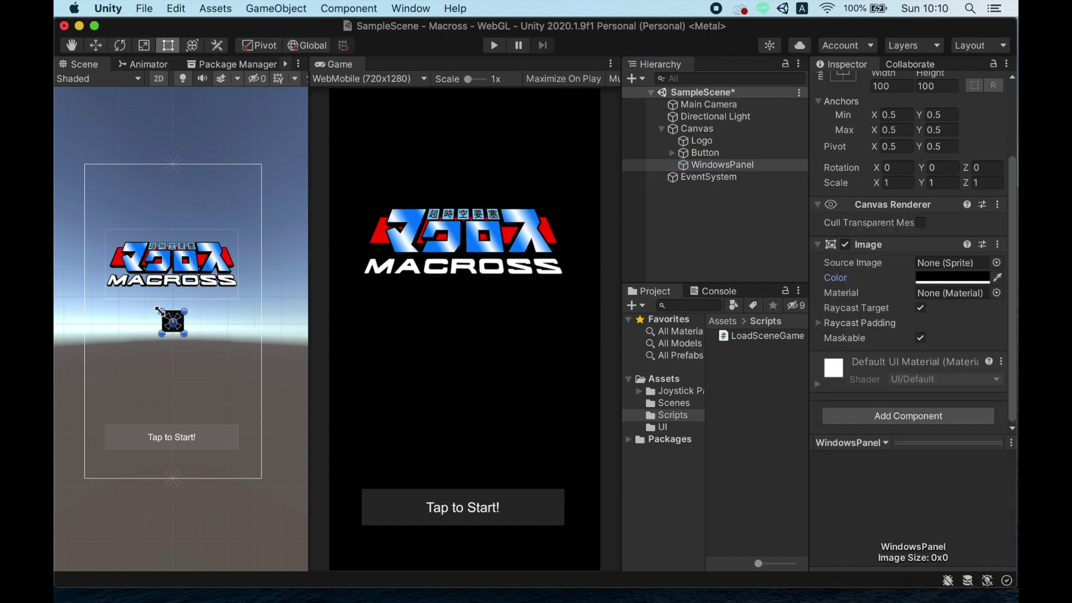
{"action": "left_click_drag", "start_coordinate": [161, 310], "coordinate": [81, 164]}
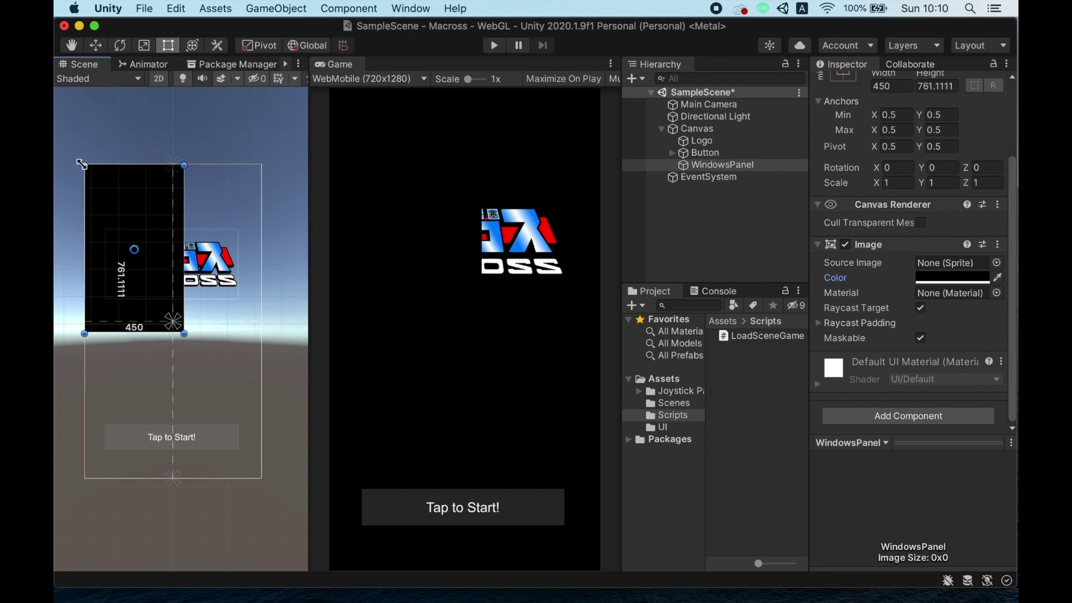
{"action": "left_click_drag", "start_coordinate": [184, 334], "coordinate": [261, 479]}
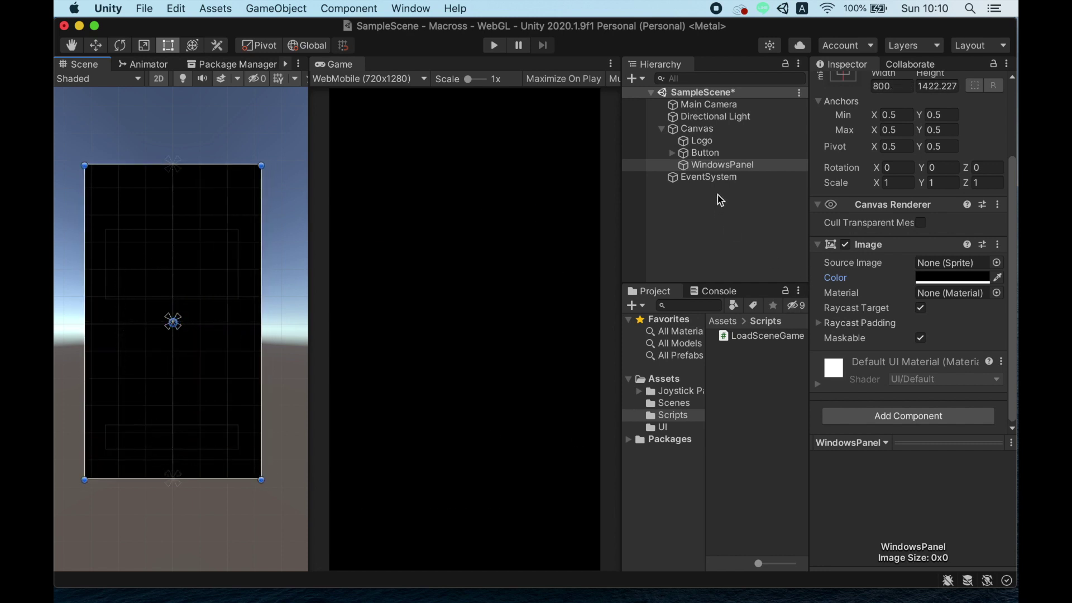
{"action": "left_click", "coordinate": [725, 165]}
{"action": "scroll", "coordinate": [917, 229], "scroll_direction": "up", "scroll_amount": 2}
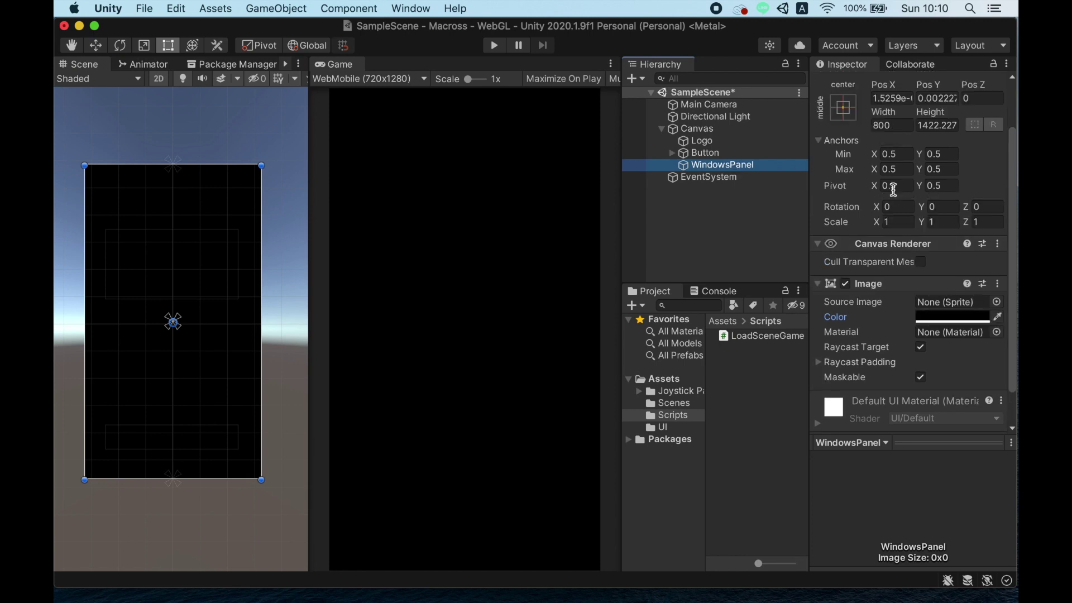
{"action": "left_click", "coordinate": [844, 108]}
{"action": "left_click", "coordinate": [1001, 336]}
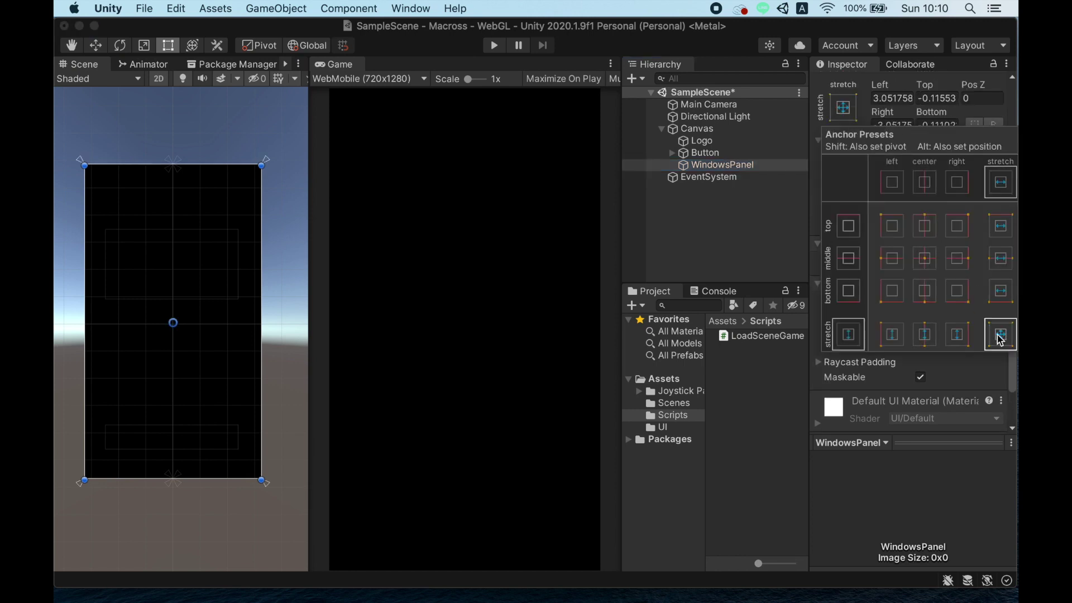
{"action": "left_click", "coordinate": [751, 166]}
Add a UI Text inside WindowsPanel and resize its text box.
{"action": "right_click", "coordinate": [721, 167]}
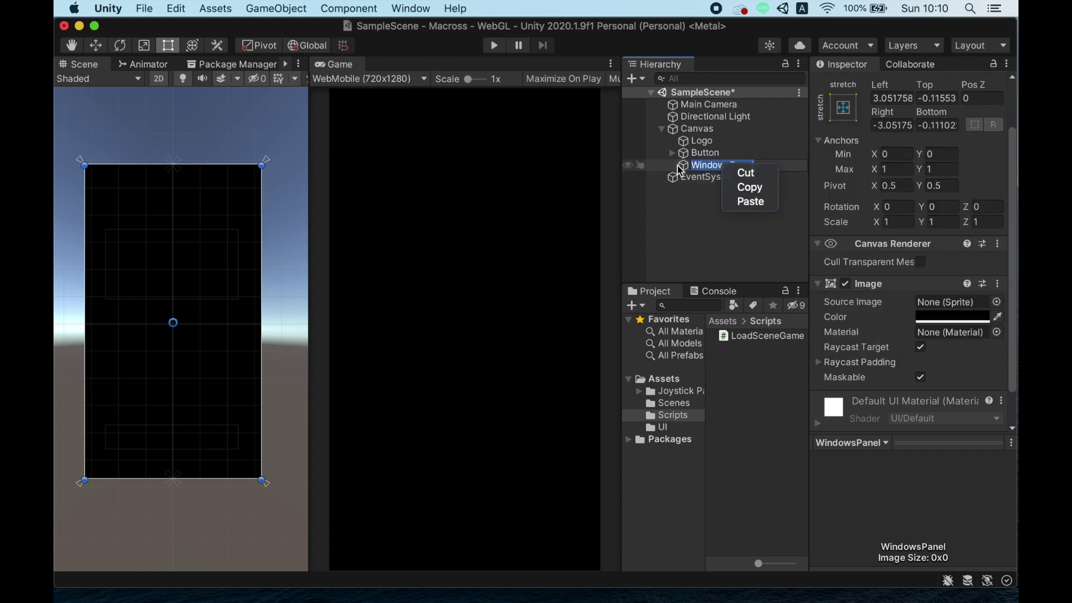
{"action": "left_click", "coordinate": [684, 171]}
{"action": "right_click", "coordinate": [729, 166]}
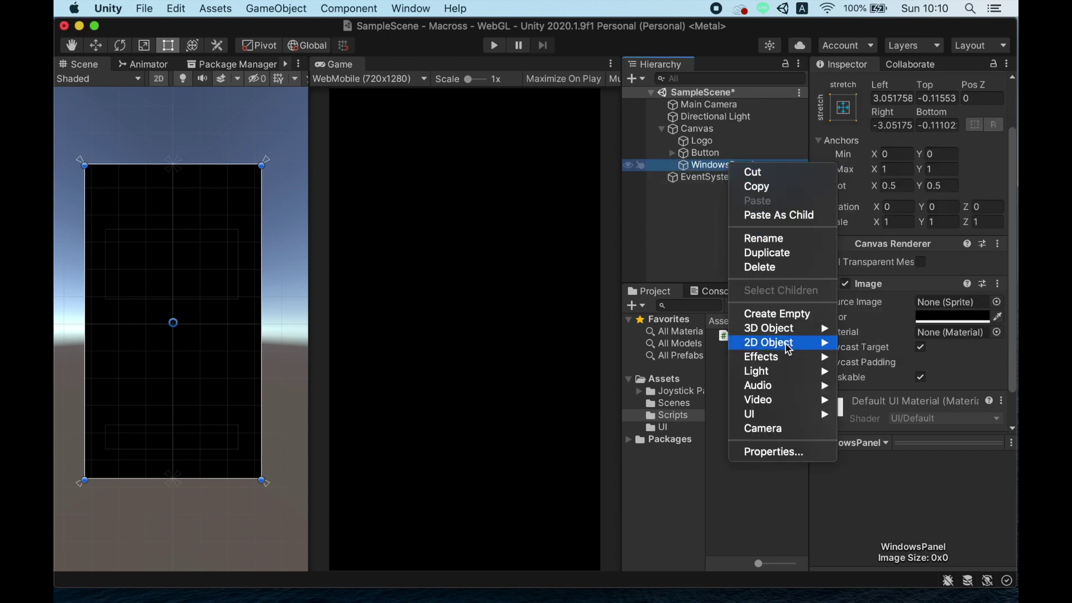
{"action": "mouse_move", "coordinate": [802, 420]}
{"action": "left_click", "coordinate": [897, 359]}
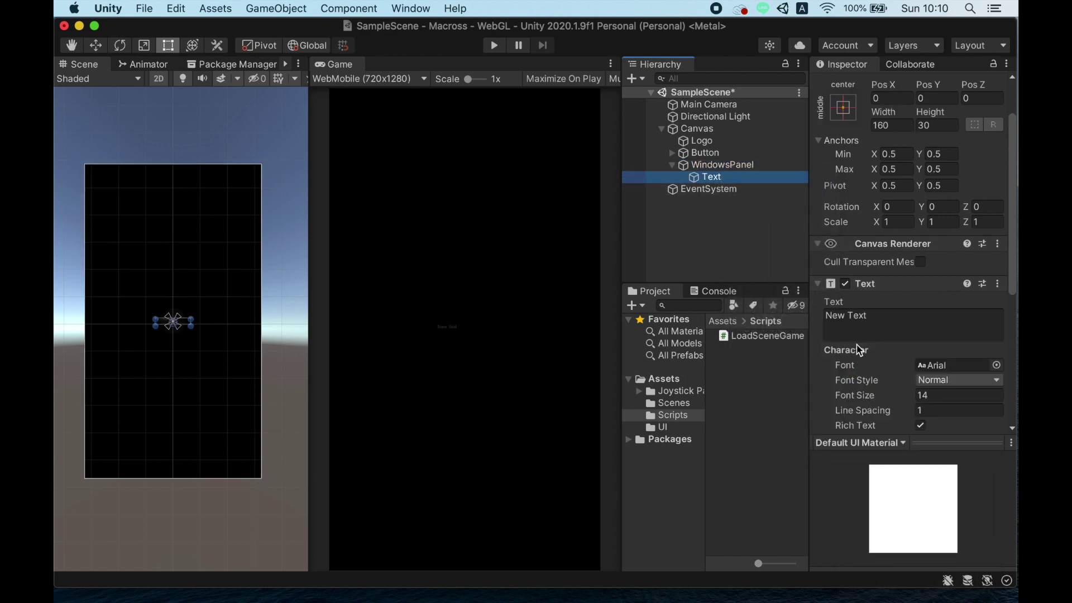
{"action": "left_click_drag", "start_coordinate": [159, 318], "coordinate": [119, 237]}
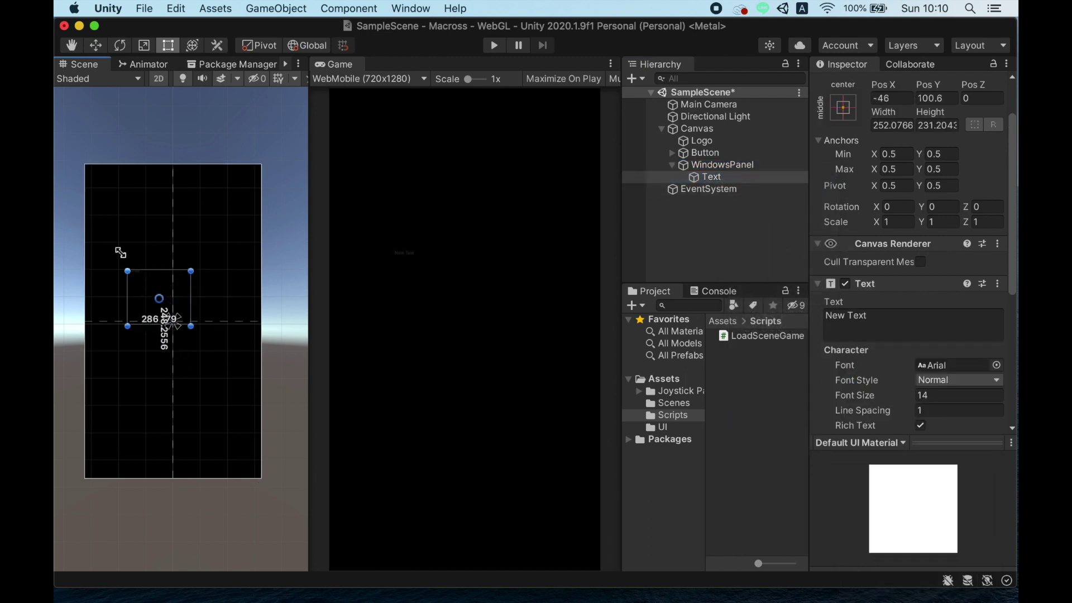
{"action": "left_click_drag", "start_coordinate": [118, 238], "coordinate": [120, 245]}
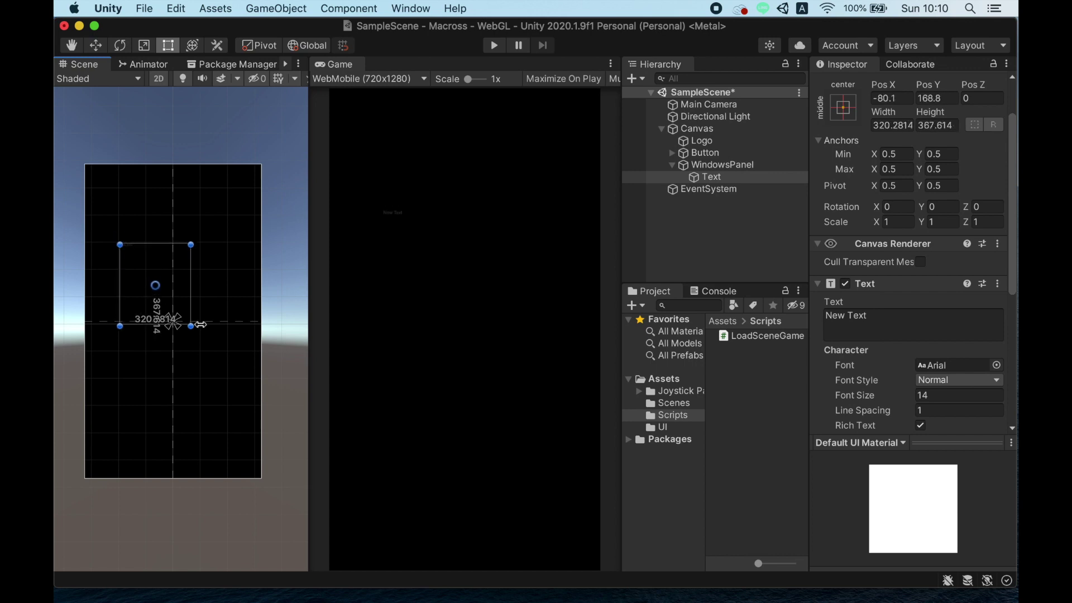
{"action": "left_click_drag", "start_coordinate": [209, 310], "coordinate": [234, 300]}
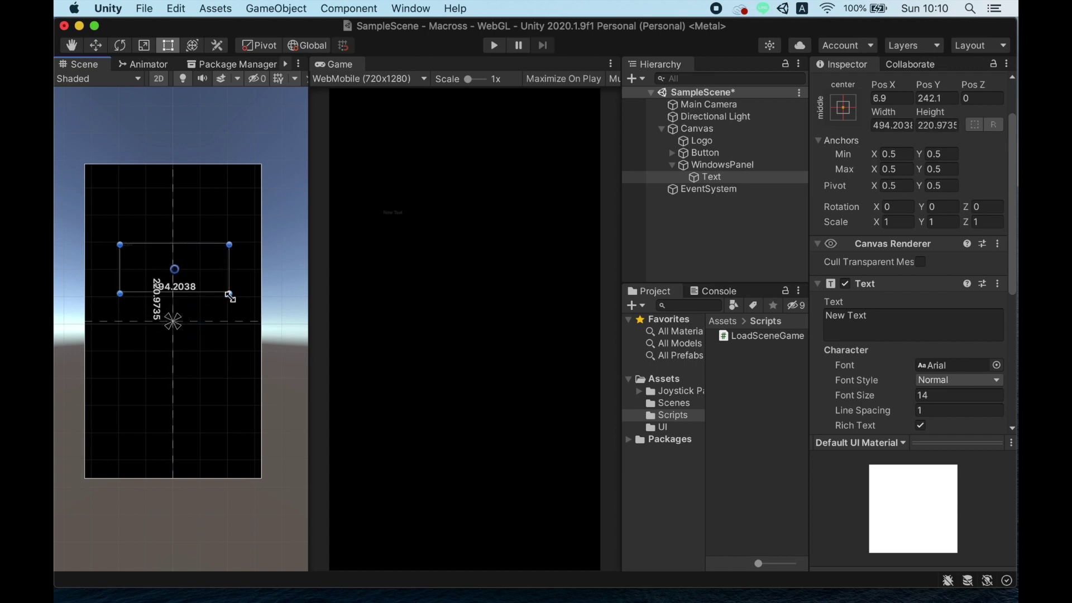
Set the text to 'Loading 0%', centred both ways, with Best Fit and white colour.
{"action": "left_click", "coordinate": [930, 324]}
{"action": "type", "text": "Loading 0%"}
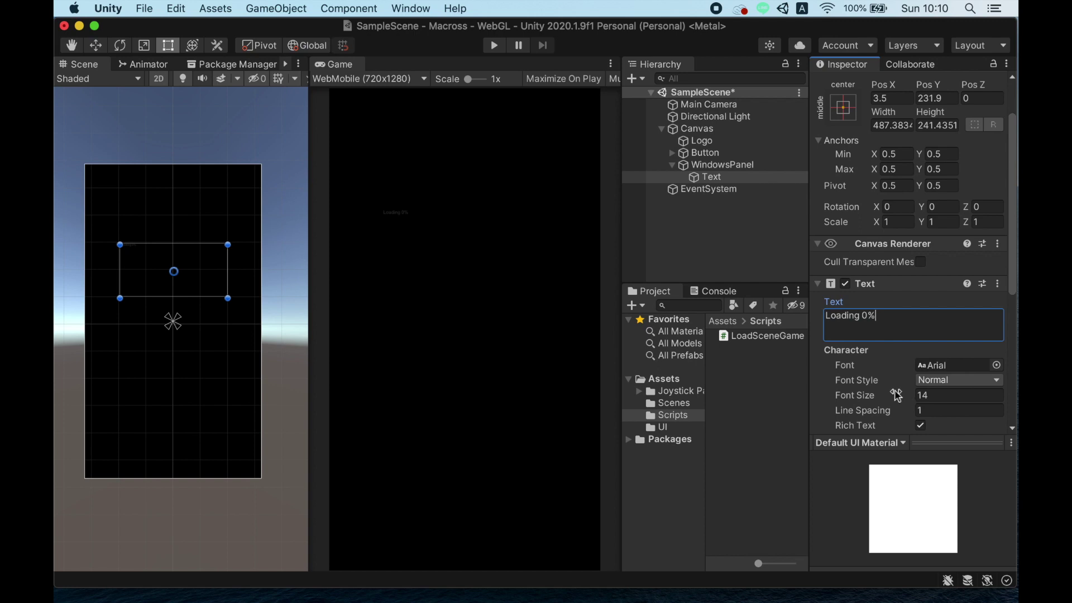
{"action": "scroll", "coordinate": [896, 396], "scroll_direction": "down", "scroll_amount": 2}
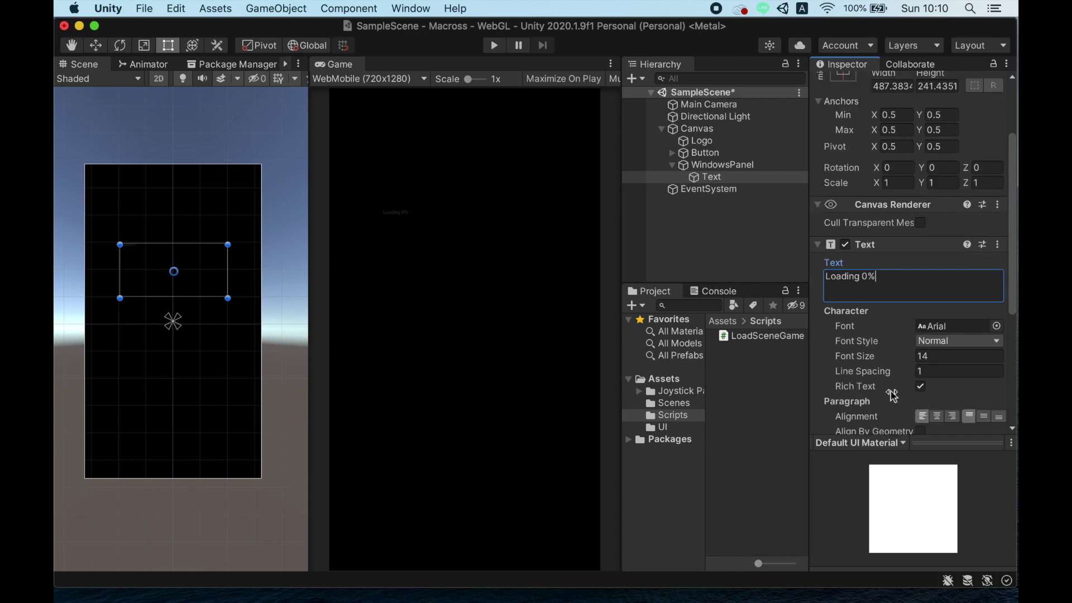
{"action": "scroll", "coordinate": [921, 397], "scroll_direction": "down", "scroll_amount": 2}
{"action": "left_click", "coordinate": [937, 370]}
{"action": "left_click", "coordinate": [984, 370]}
{"action": "scroll", "coordinate": [913, 393], "scroll_direction": "down", "scroll_amount": 2}
{"action": "left_click", "coordinate": [920, 387]}
{"action": "left_click", "coordinate": [930, 403]}
{"action": "scroll", "coordinate": [916, 407], "scroll_direction": "down", "scroll_amount": 2}
{"action": "left_click", "coordinate": [945, 392]}
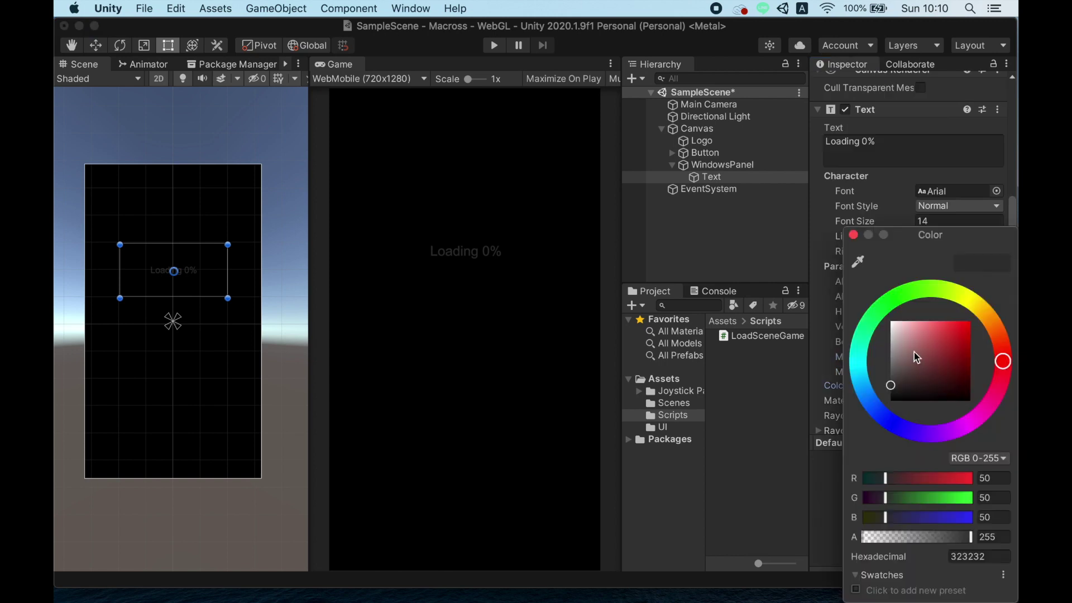
{"action": "left_click_drag", "start_coordinate": [891, 384], "coordinate": [887, 319]}
{"action": "left_click", "coordinate": [853, 235]}
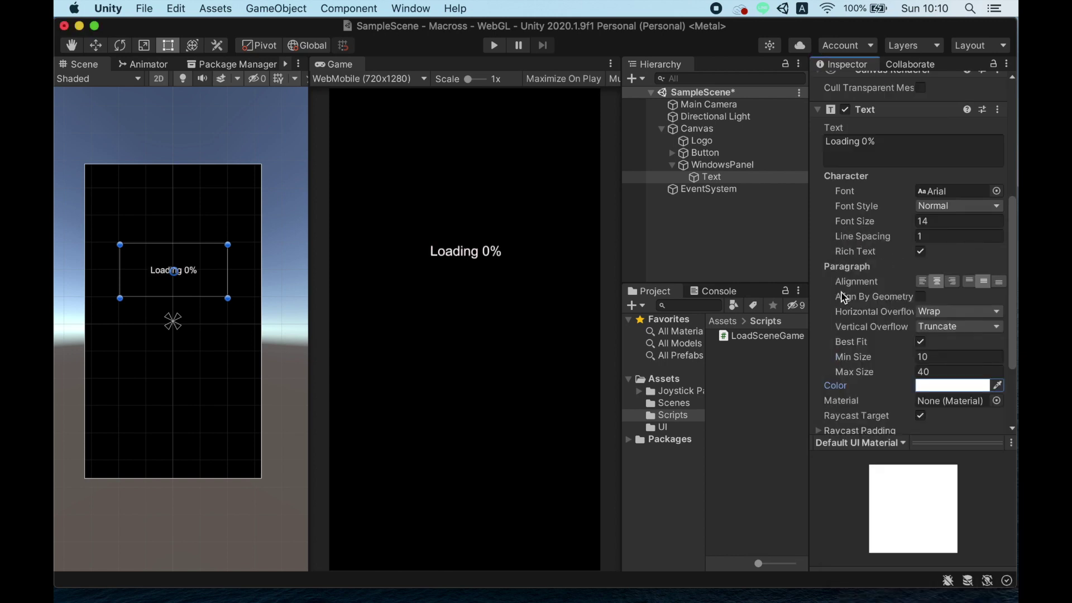
Move the Loading 0% text below the middle and anchor it to the top centre.
{"action": "left_click", "coordinate": [95, 45]}
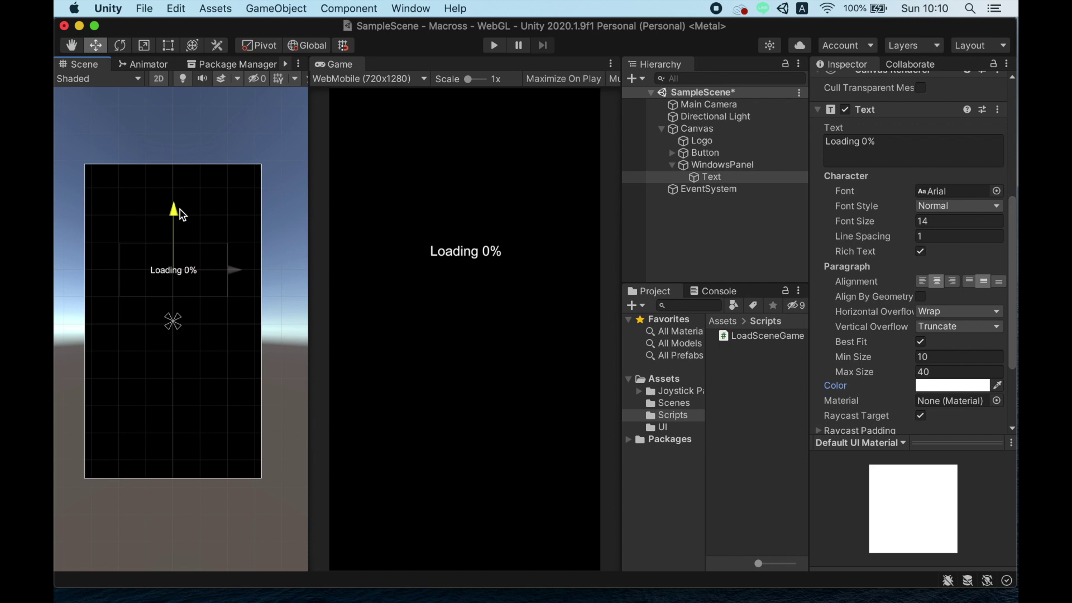
{"action": "left_click_drag", "start_coordinate": [183, 215], "coordinate": [182, 270]}
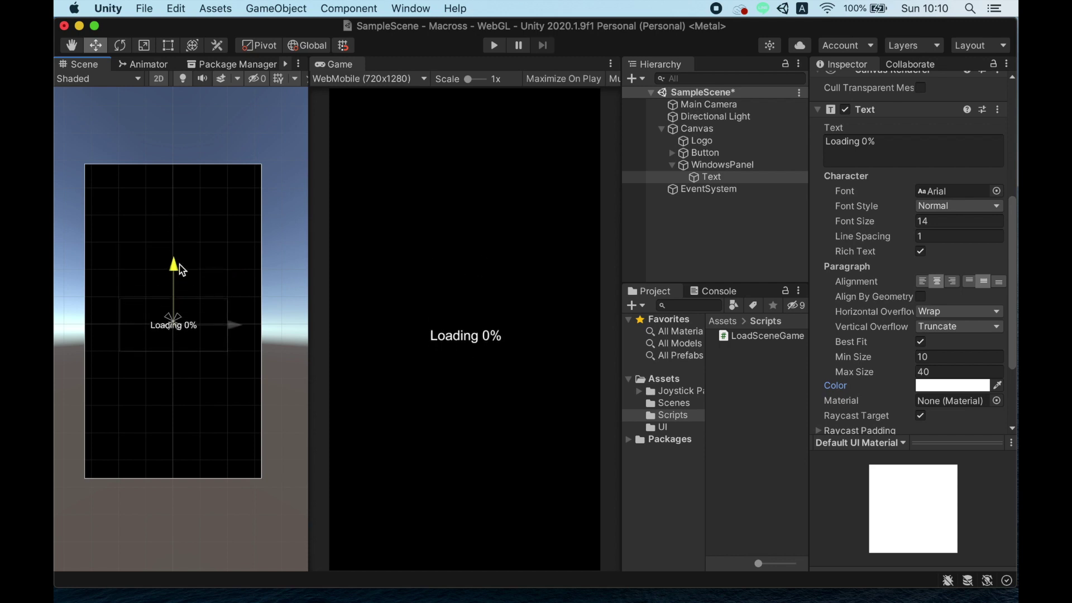
{"action": "scroll", "coordinate": [865, 235], "scroll_direction": "up", "scroll_amount": 10}
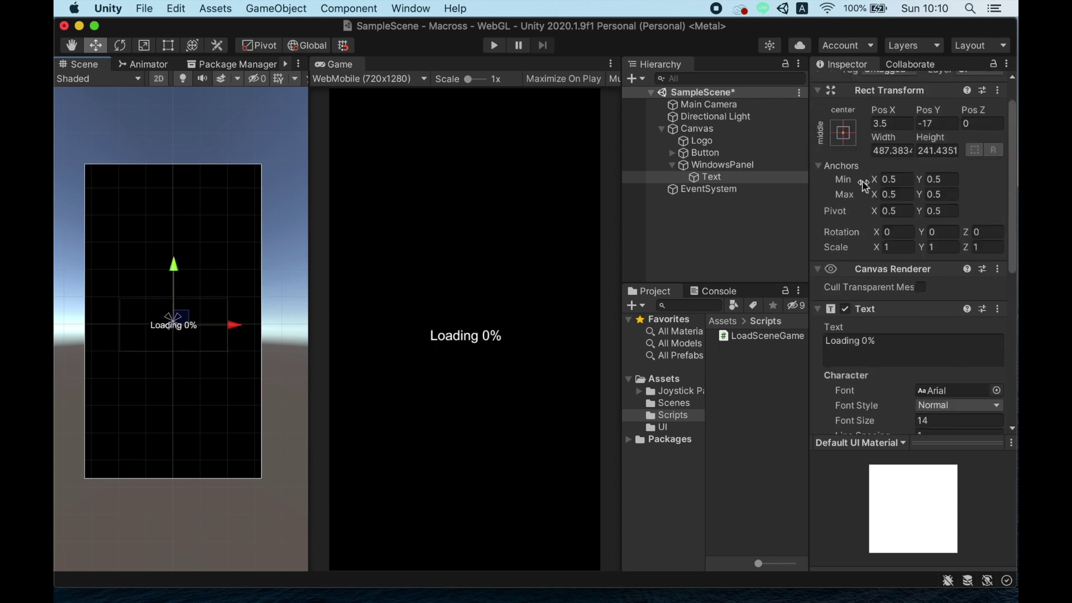
{"action": "left_click", "coordinate": [844, 144]}
{"action": "left_click", "coordinate": [925, 254]}
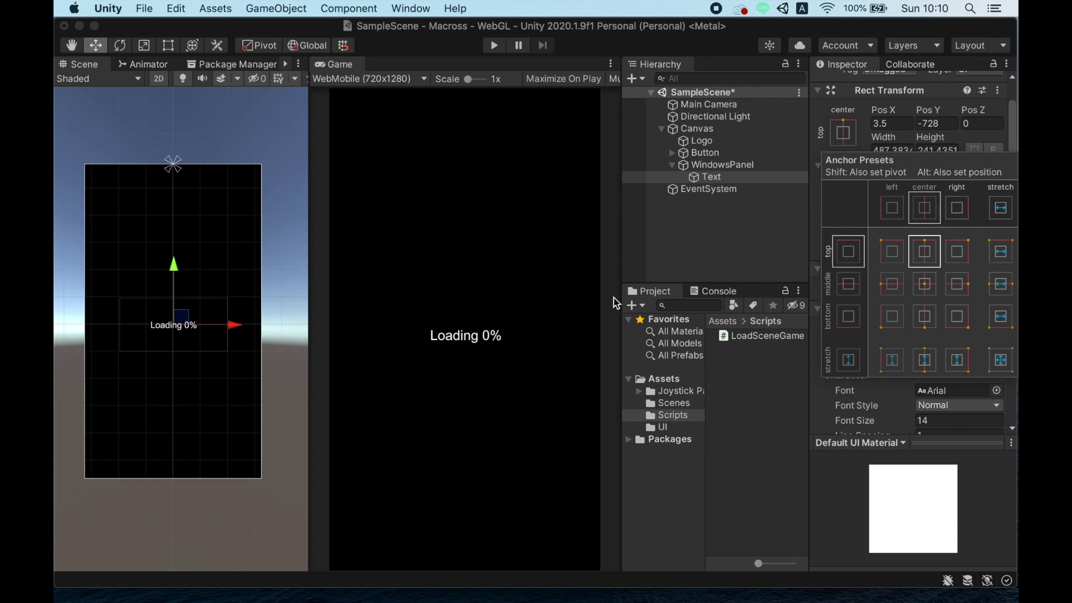
{"action": "left_click", "coordinate": [262, 149]}
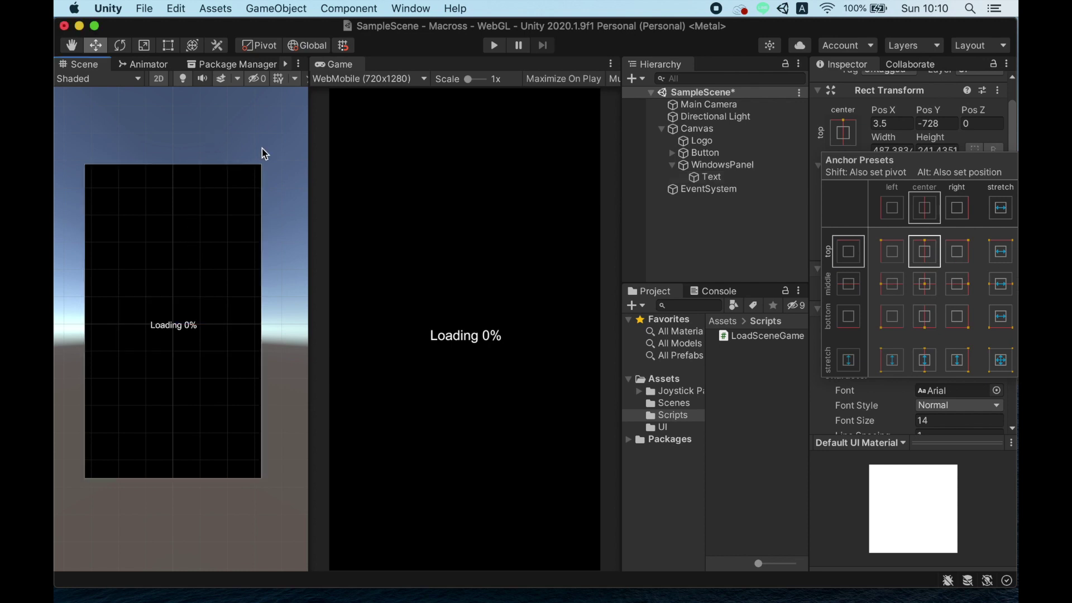
{"action": "left_click", "coordinate": [734, 178]}
{"action": "left_click", "coordinate": [894, 86]}
Rename the Text object to LoadProgress.
{"action": "type", "text": "LoadProgress"}
{"action": "key", "text": "Return"}
{"action": "left_click", "coordinate": [731, 165]}
{"action": "left_click", "coordinate": [732, 177]}
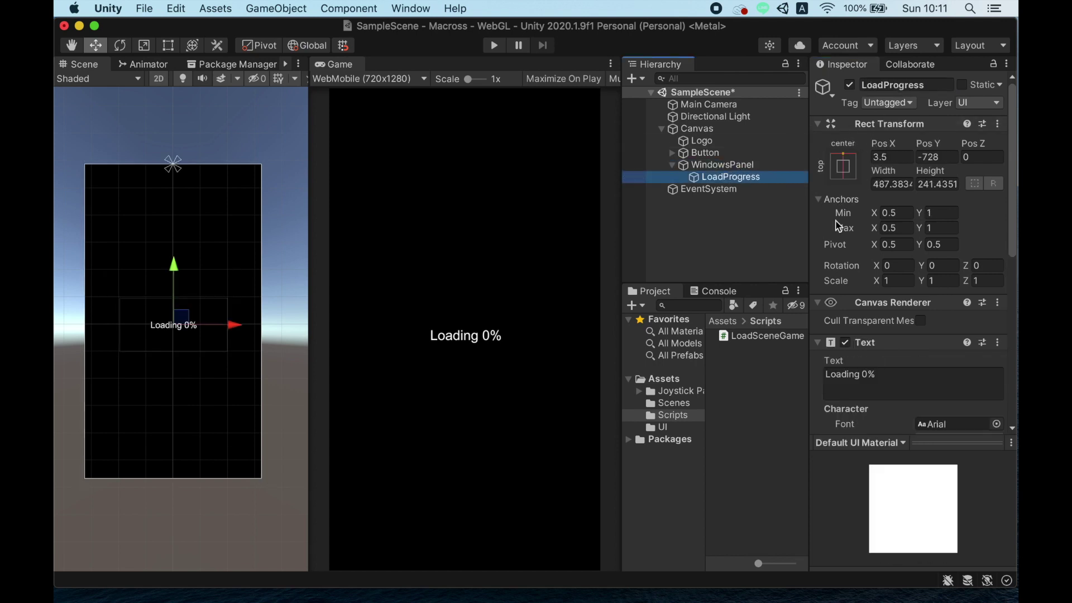
Deactivate WindowsPanel so the MACROSS logo and Tap to Start button show again.
{"action": "left_click", "coordinate": [745, 166]}
{"action": "left_click", "coordinate": [673, 166]}
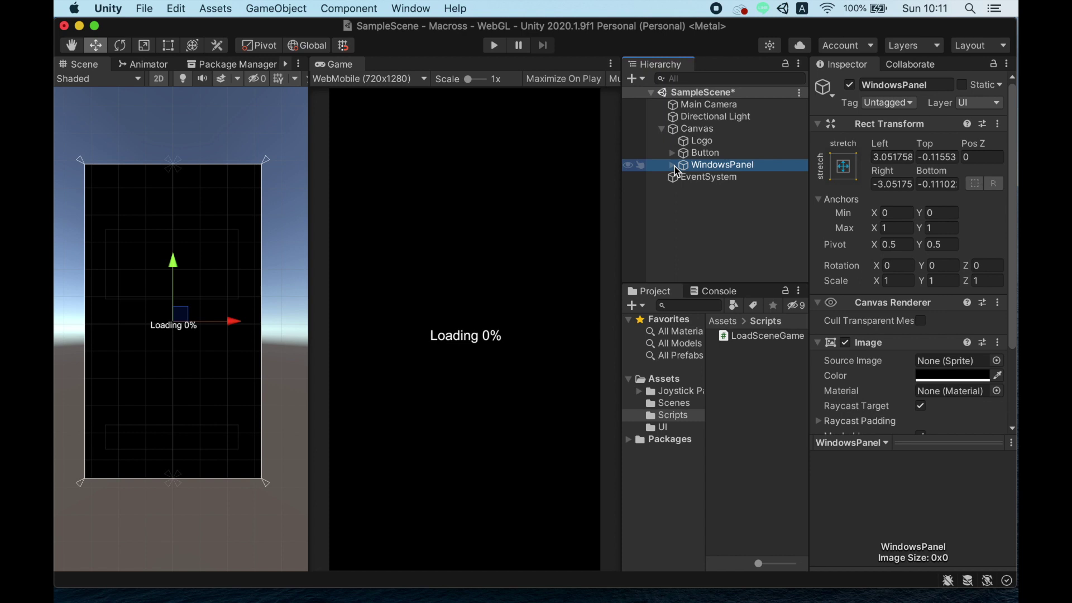
{"action": "left_click", "coordinate": [673, 166]}
{"action": "left_click", "coordinate": [673, 166]}
{"action": "left_click", "coordinate": [673, 166]}
{"action": "left_click", "coordinate": [674, 165]}
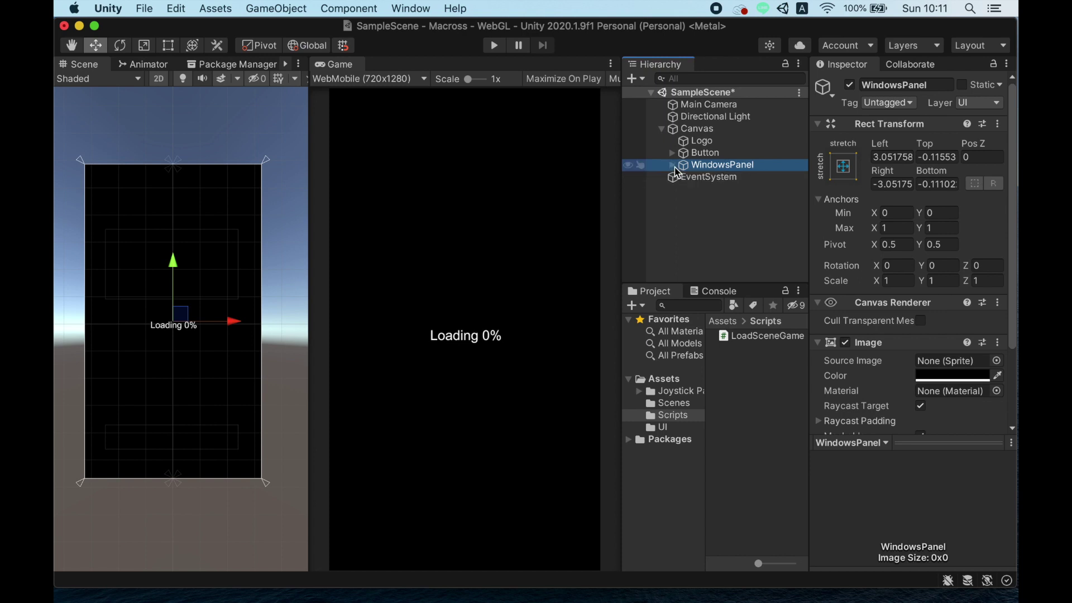
{"action": "left_click", "coordinate": [850, 84]}
{"action": "left_click", "coordinate": [728, 167], "text": "super"}
{"action": "left_click", "coordinate": [728, 166]}
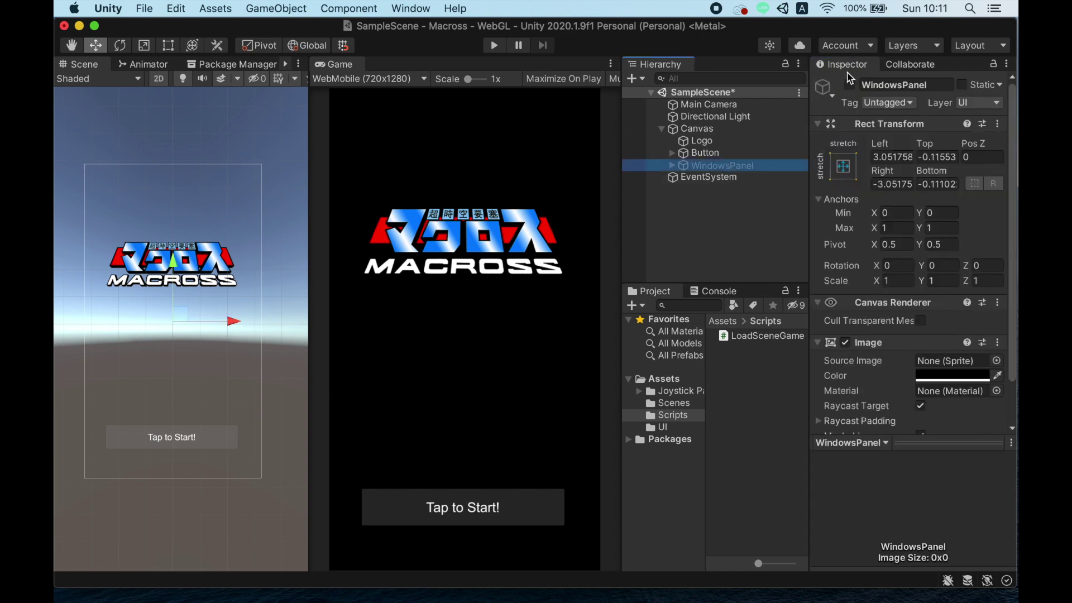
{"action": "left_click", "coordinate": [704, 154]}
Assign WindowsPanel and LoadProgress to the Button's Windows Panel and Load Progress fields, then save the scene.
{"action": "scroll", "coordinate": [925, 385], "scroll_direction": "down", "scroll_amount": 5}
{"action": "scroll", "coordinate": [924, 381], "scroll_direction": "down", "scroll_amount": 10}
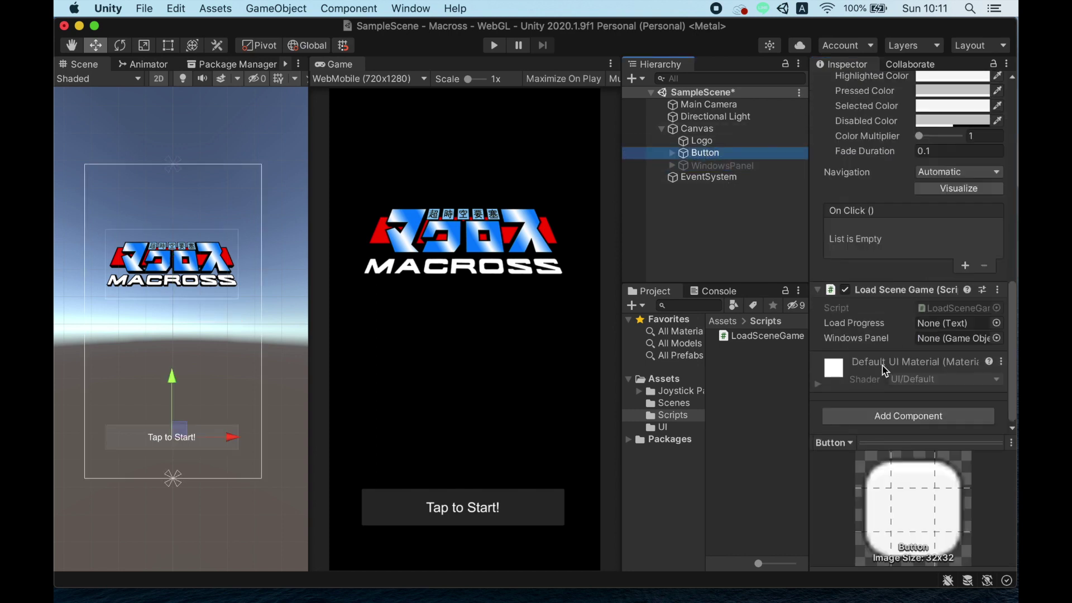
{"action": "left_click_drag", "start_coordinate": [721, 165], "coordinate": [956, 346]}
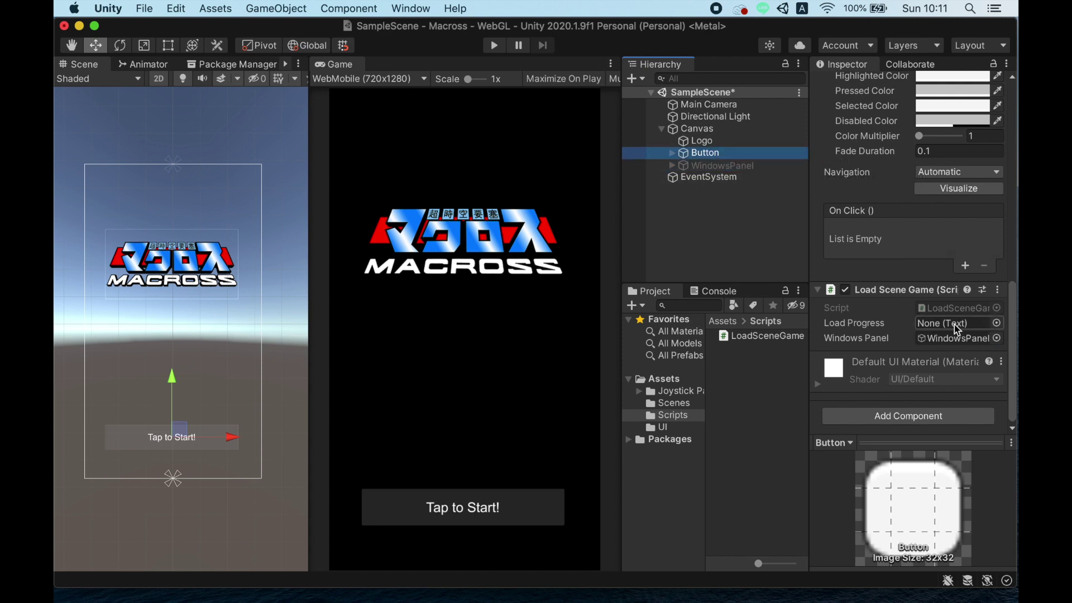
{"action": "left_click", "coordinate": [672, 166]}
{"action": "left_click_drag", "start_coordinate": [728, 178], "coordinate": [981, 334]}
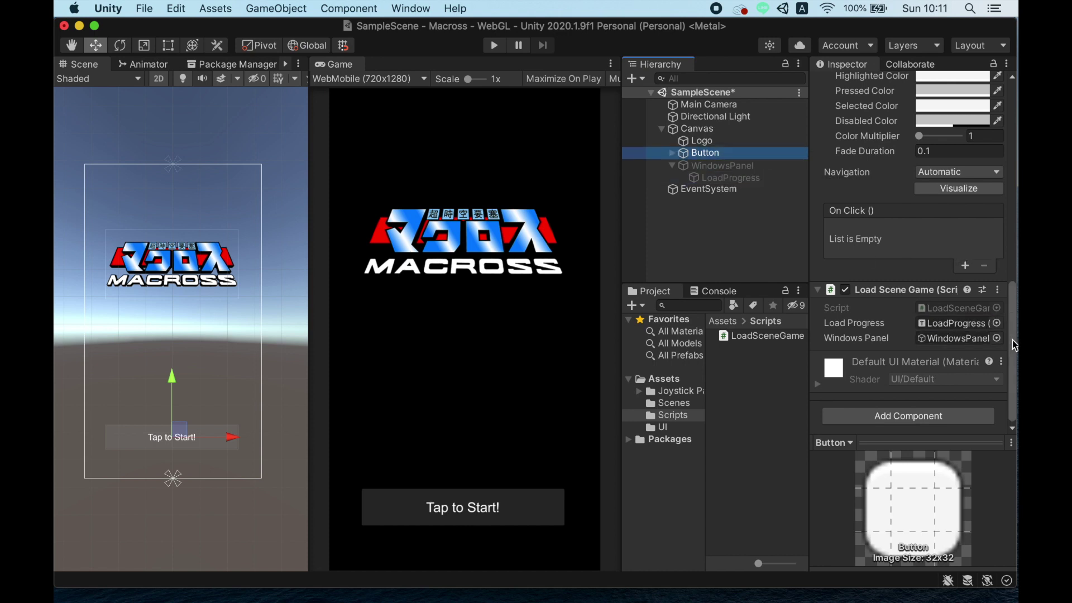
{"action": "left_click", "coordinate": [672, 166]}
{"action": "key", "text": "super+s"}
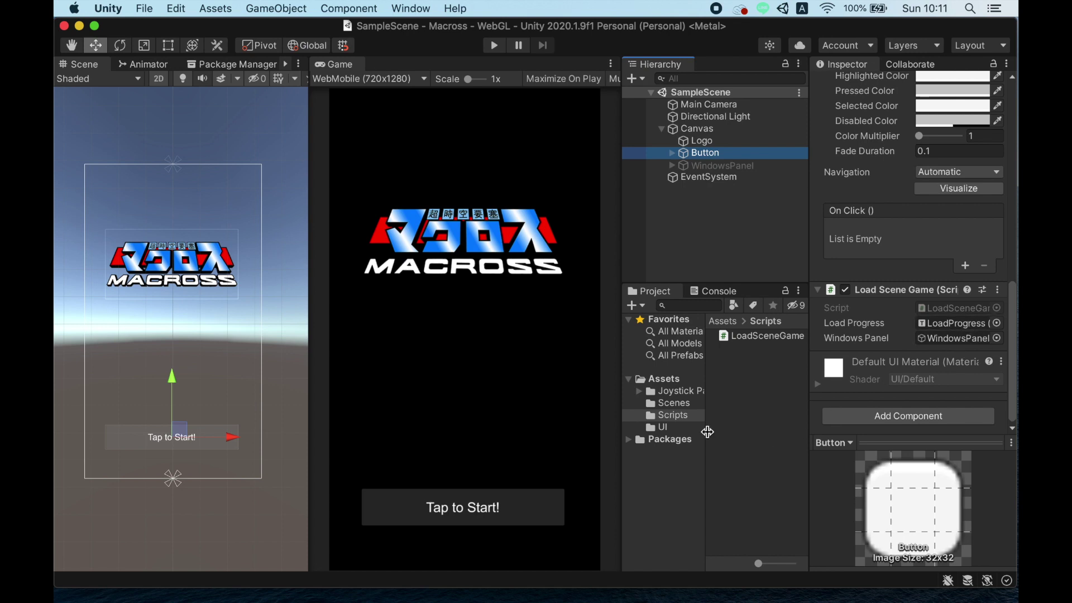
{"action": "left_click", "coordinate": [684, 406]}
Add SampleScene to Build Settings as scene 0 using Add Open Scenes.
{"action": "left_click", "coordinate": [775, 335]}
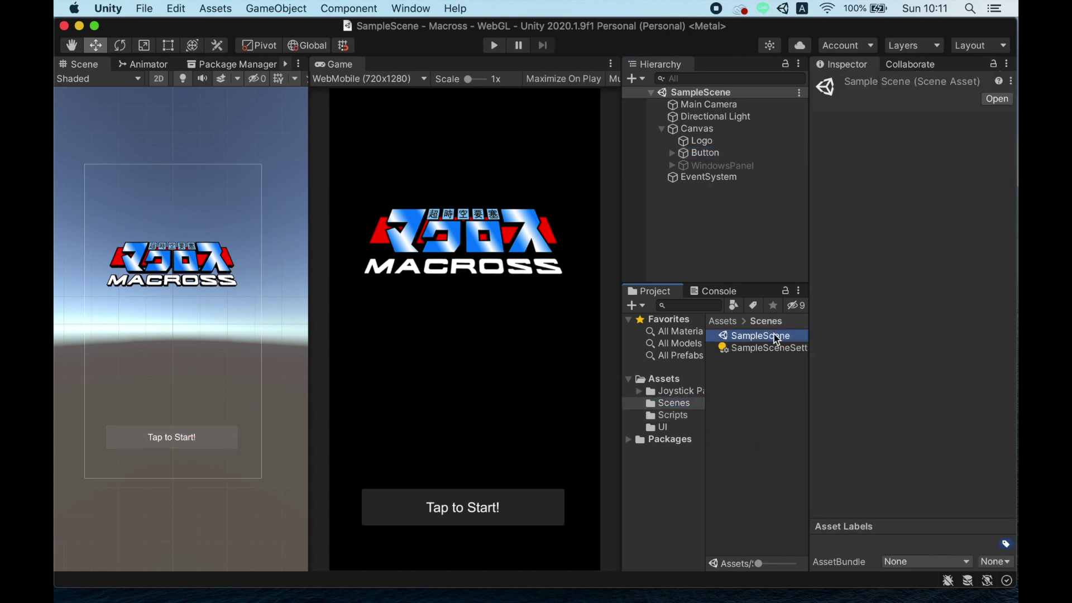
{"action": "left_click", "coordinate": [145, 9]}
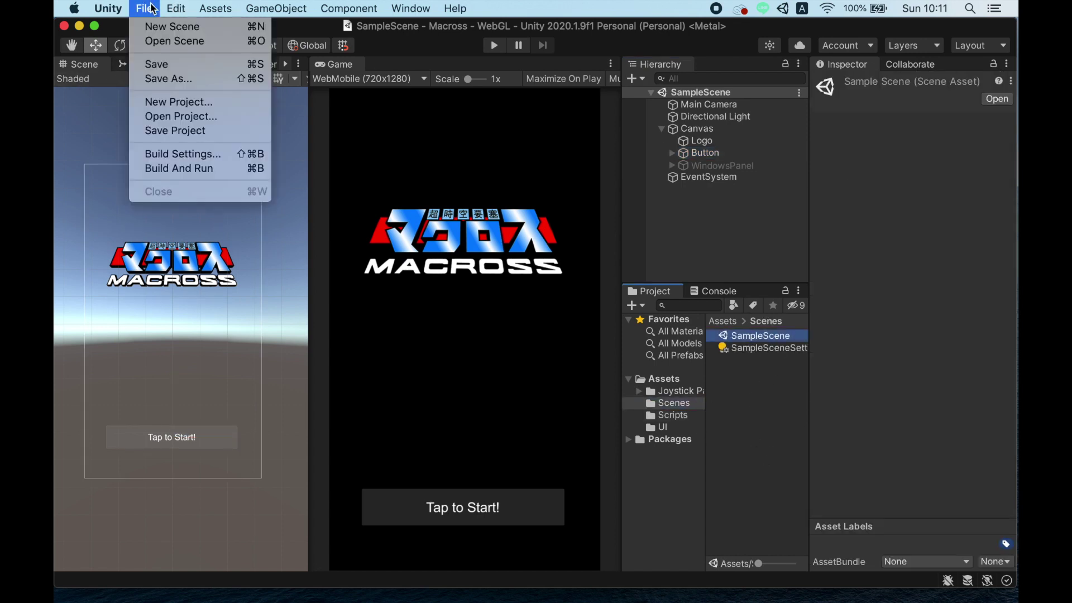
{"action": "left_click", "coordinate": [170, 68]}
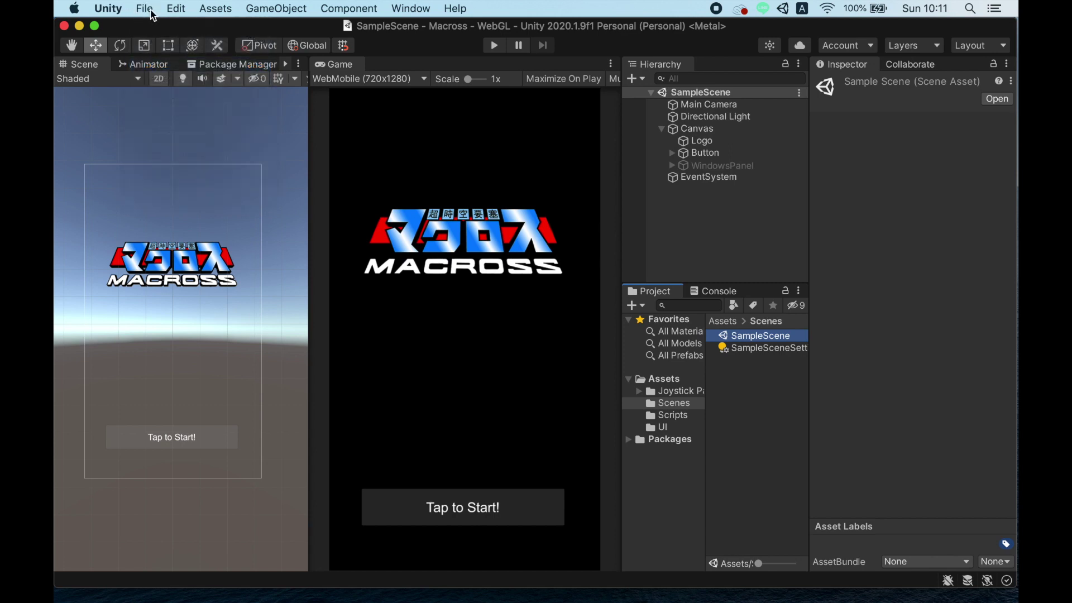
{"action": "left_click", "coordinate": [152, 14]}
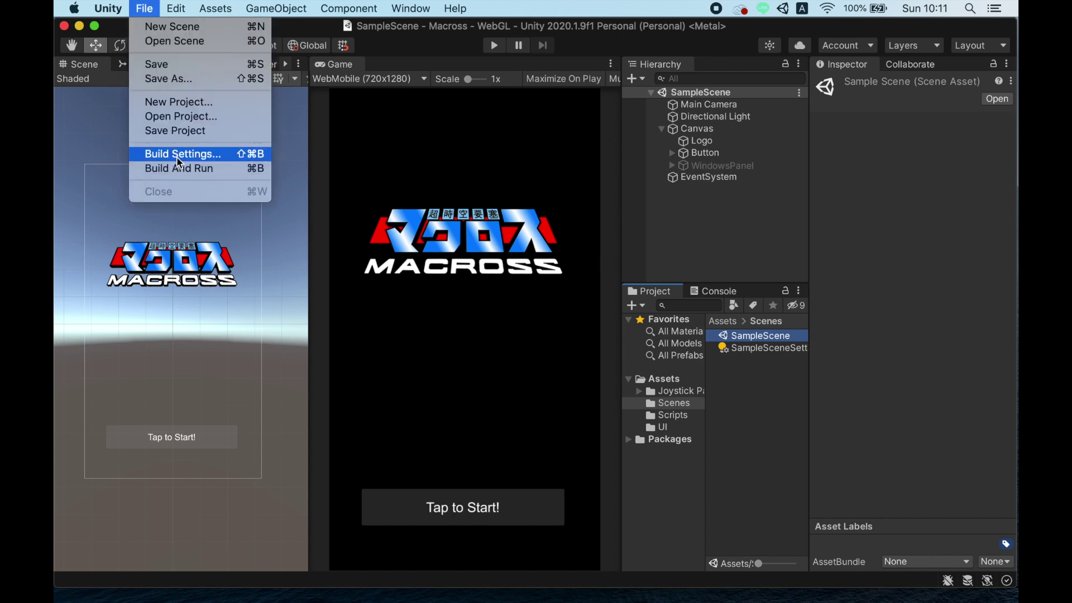
{"action": "left_click", "coordinate": [176, 155]}
{"action": "left_click", "coordinate": [691, 240]}
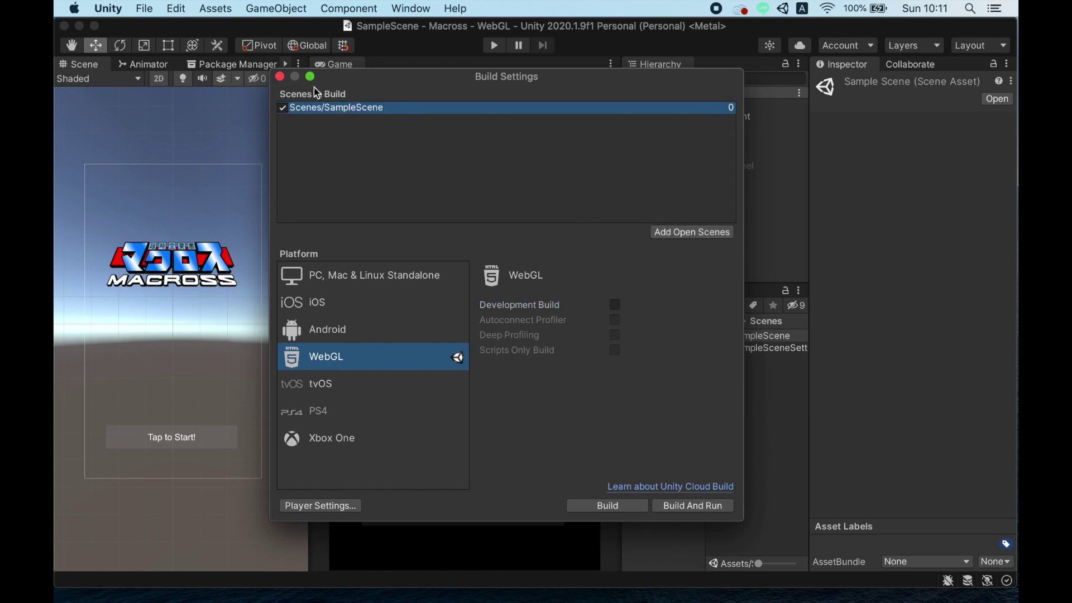
{"action": "left_click", "coordinate": [279, 77]}
{"action": "left_click", "coordinate": [748, 402]}
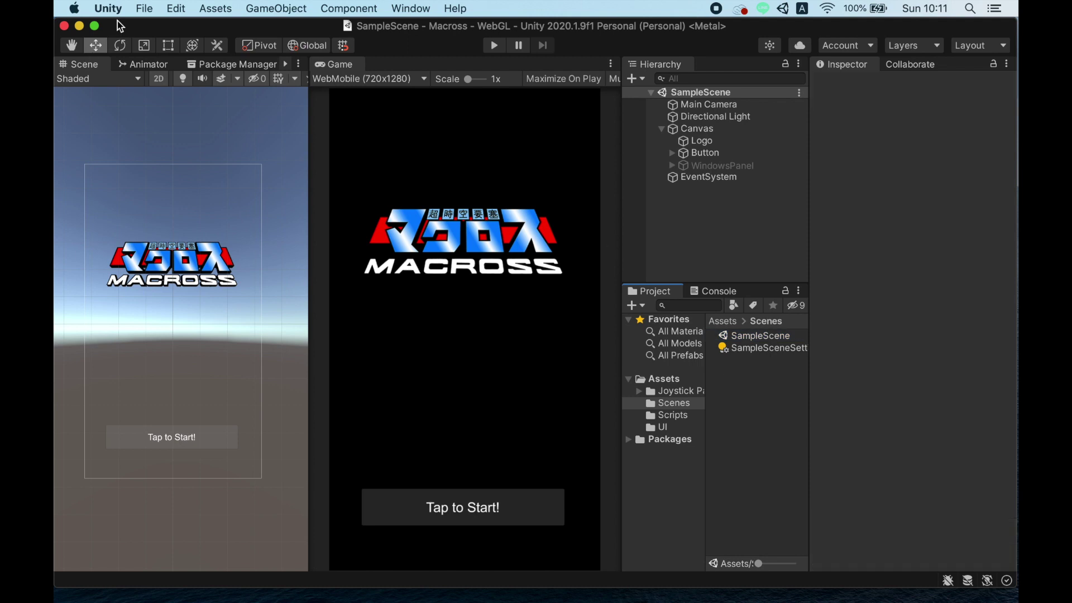
{"action": "left_click", "coordinate": [143, 8]}
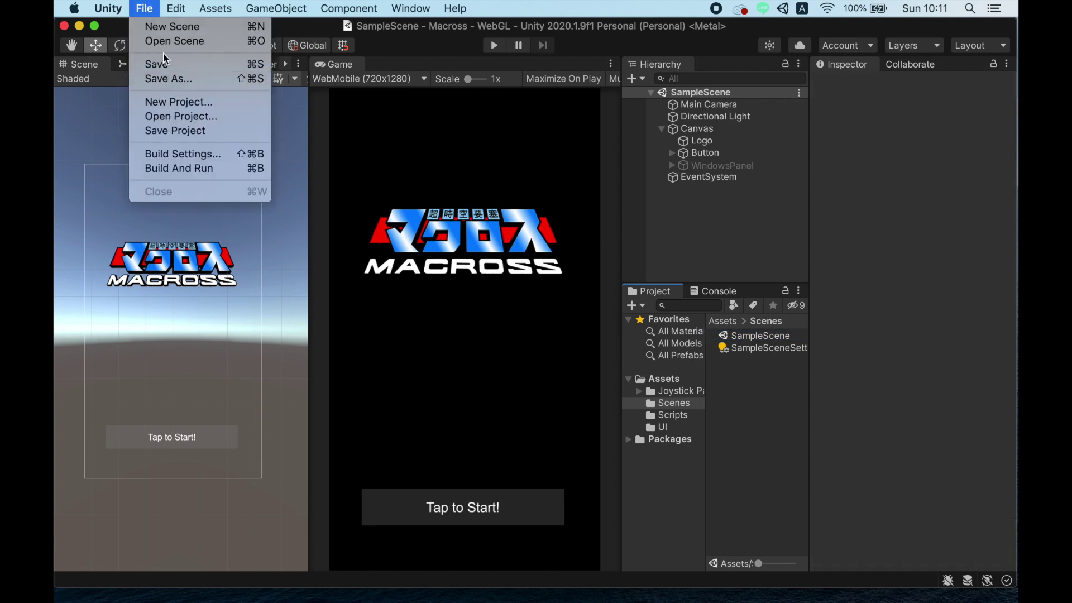
Create a new empty scene and save it as Game in Assets/Scenes.
{"action": "left_click", "coordinate": [174, 27]}
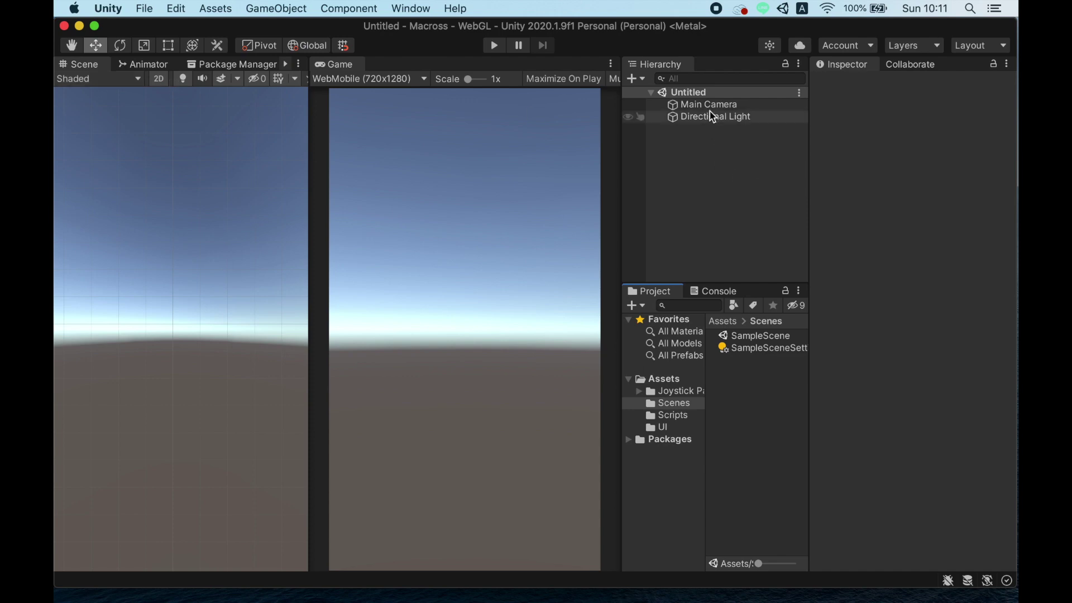
{"action": "left_click", "coordinate": [146, 9]}
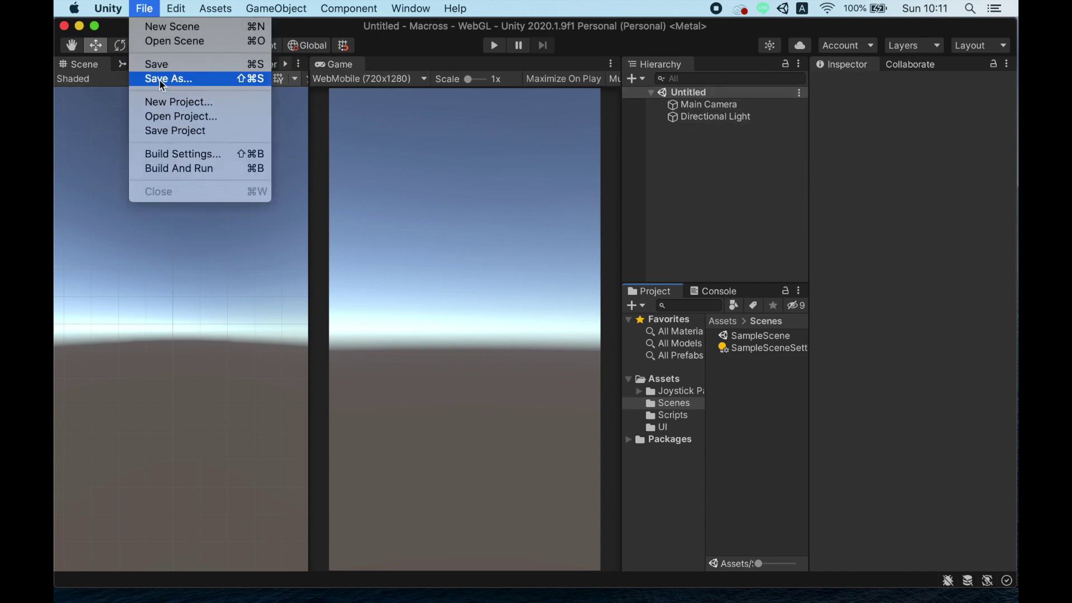
{"action": "left_click", "coordinate": [180, 77]}
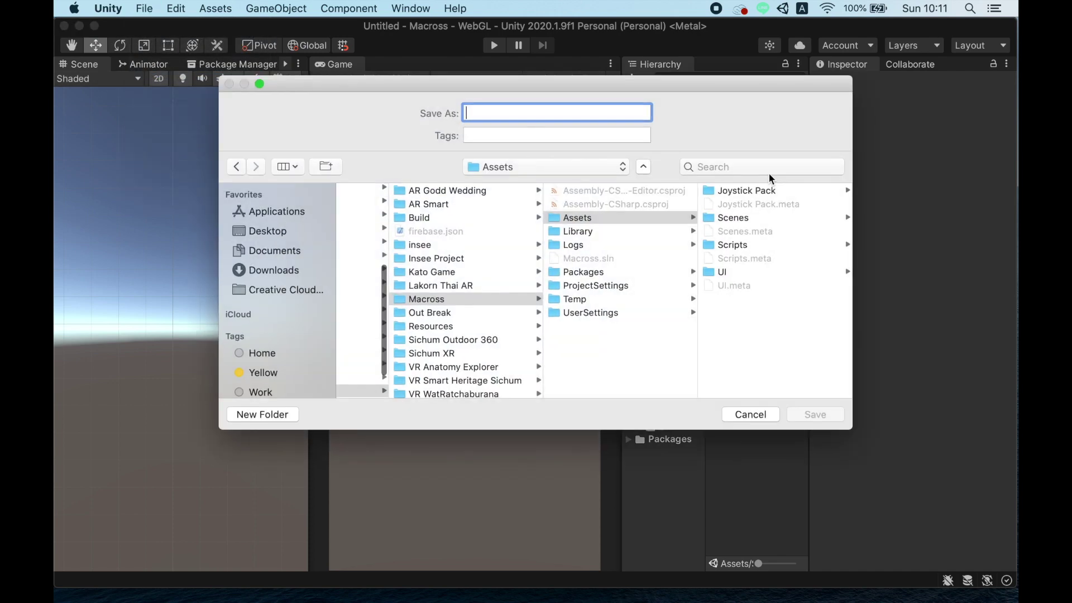
{"action": "left_click", "coordinate": [759, 219]}
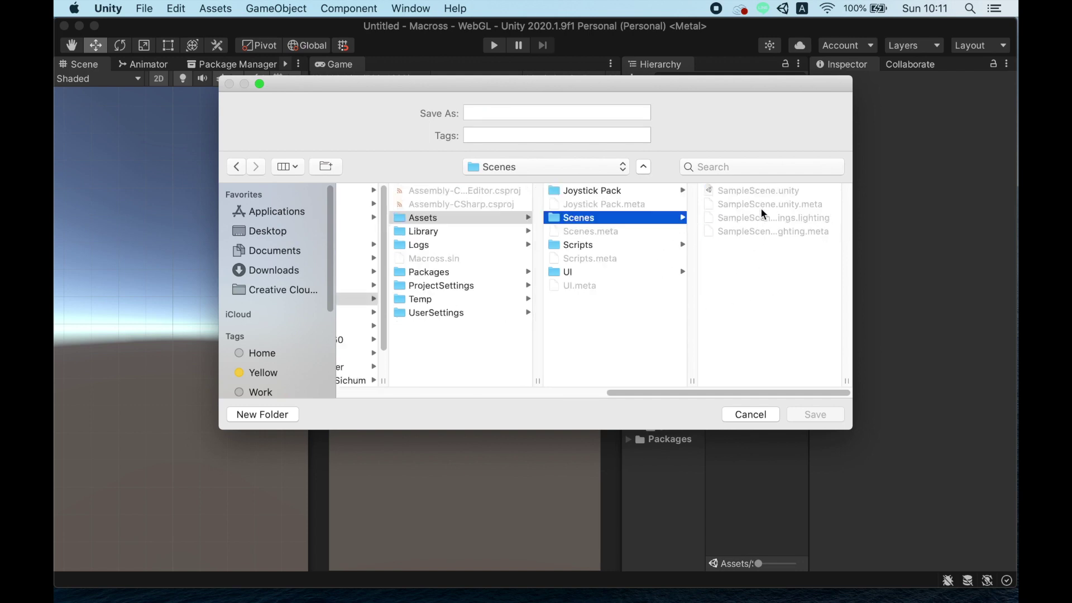
{"action": "left_click", "coordinate": [554, 110]}
{"action": "type", "text": "Game"}
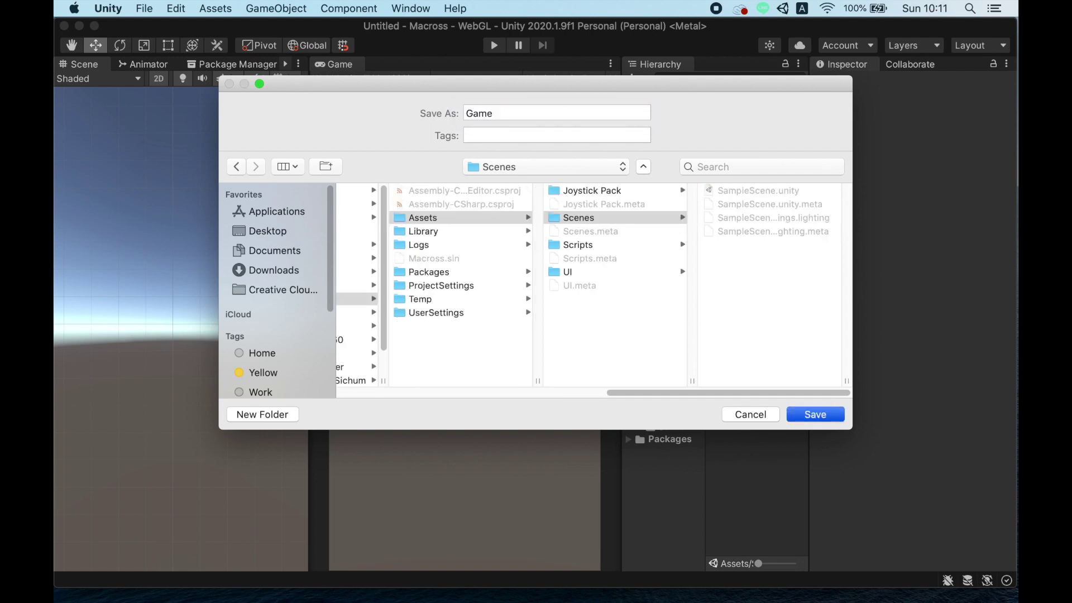
{"action": "key", "text": "Return"}
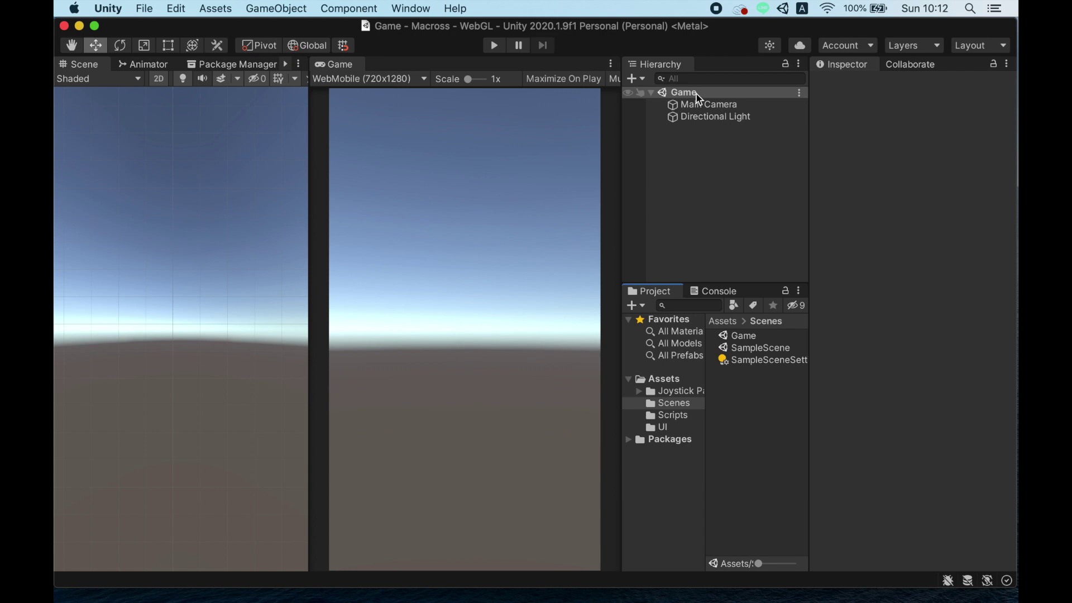
Add Game to the build list as scene 1, then reopen SampleScene.
{"action": "left_click", "coordinate": [761, 348]}
{"action": "left_click", "coordinate": [742, 336]}
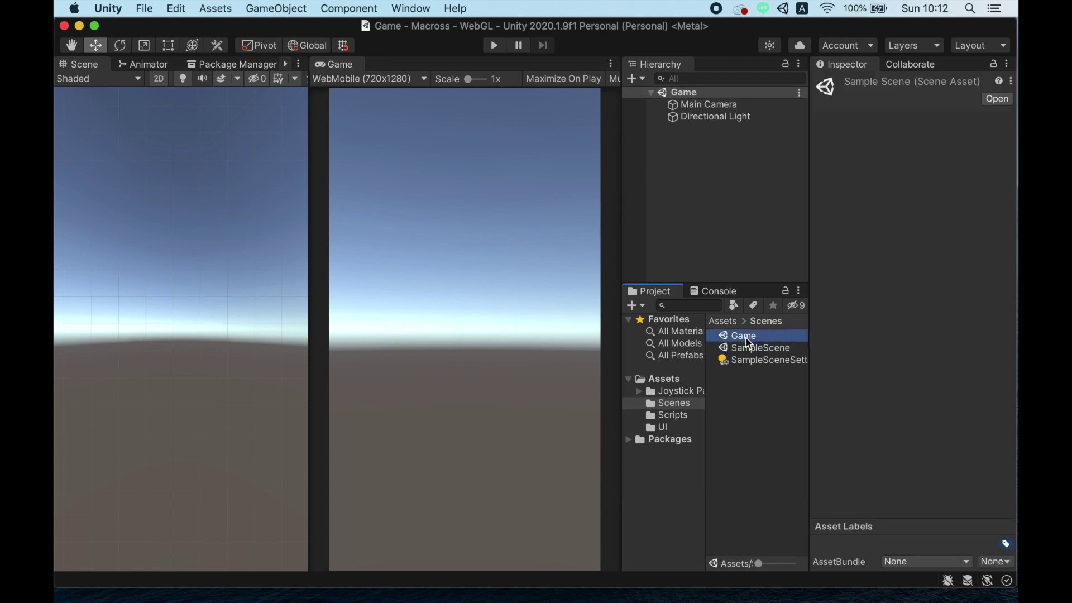
{"action": "left_click", "coordinate": [768, 348]}
{"action": "left_click", "coordinate": [148, 9]}
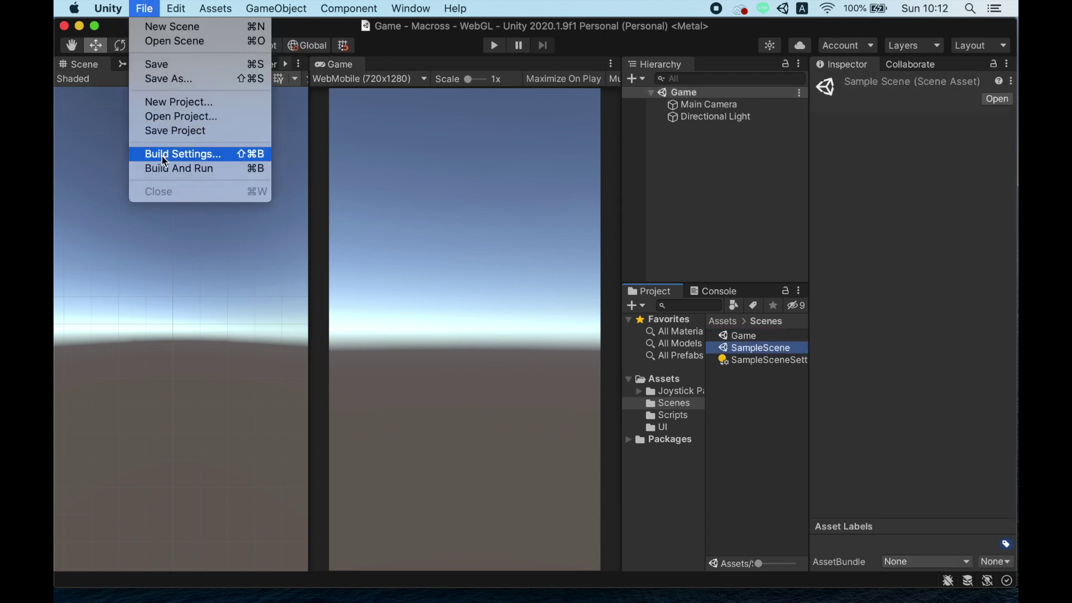
{"action": "left_click", "coordinate": [180, 163]}
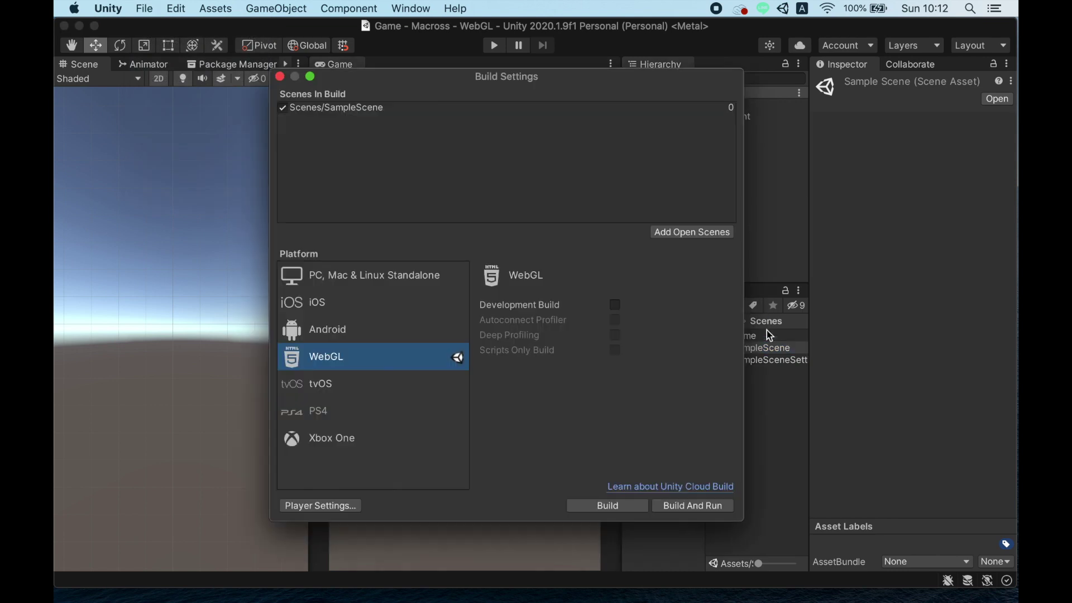
{"action": "left_click", "coordinate": [690, 234]}
{"action": "left_click", "coordinate": [332, 111]}
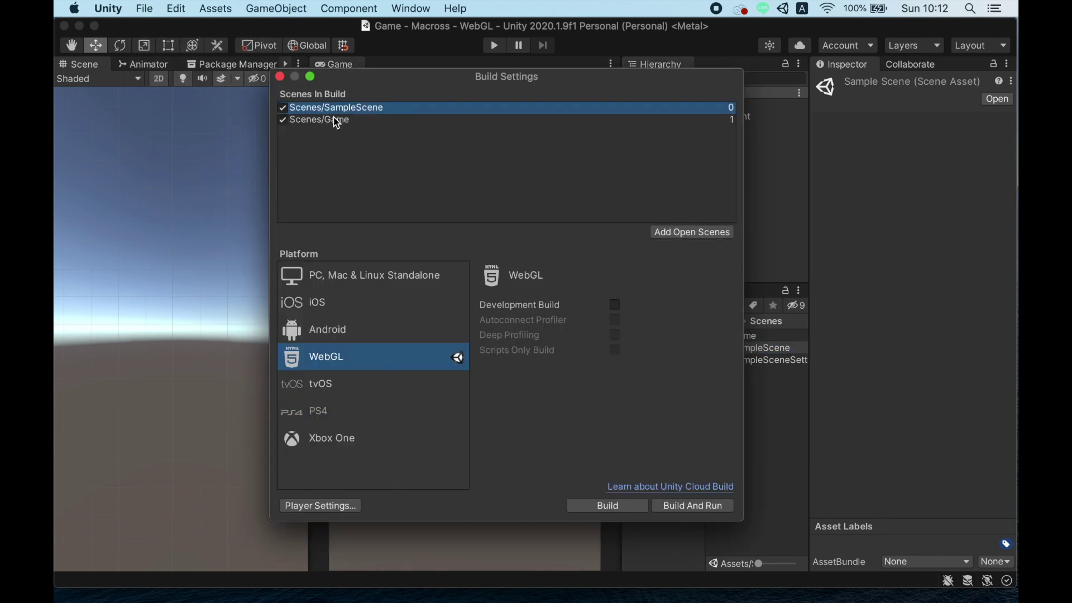
{"action": "left_click", "coordinate": [337, 120]}
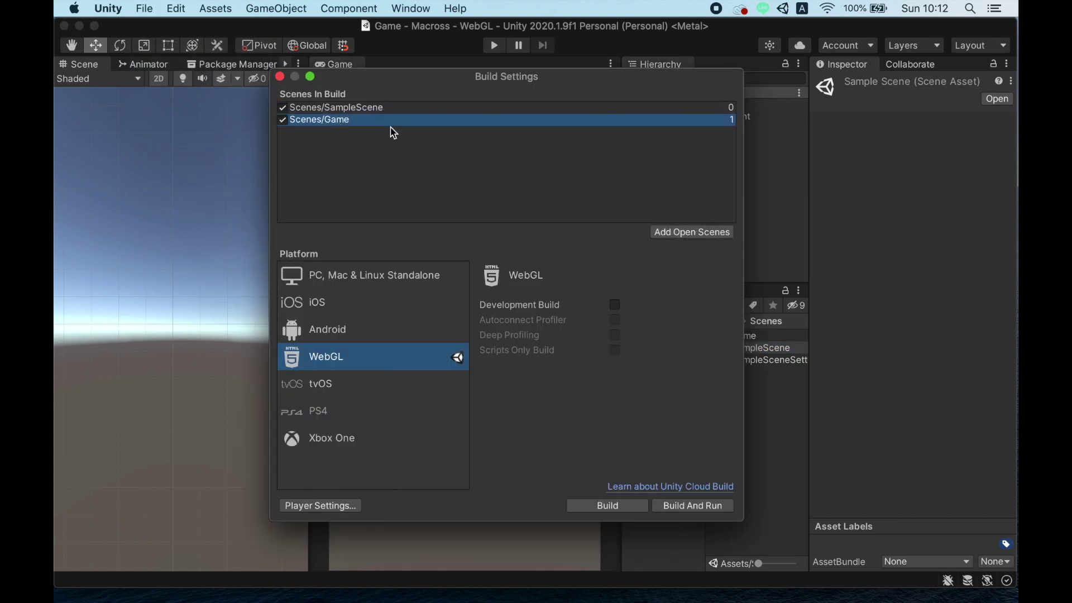
{"action": "left_click", "coordinate": [281, 77]}
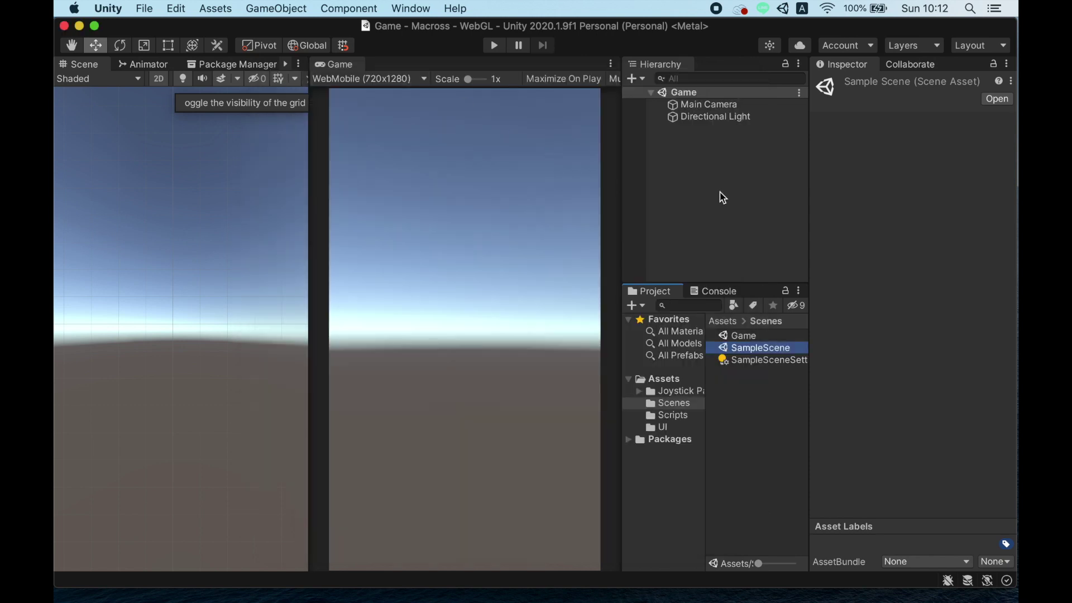
{"action": "double_click", "coordinate": [760, 351]}
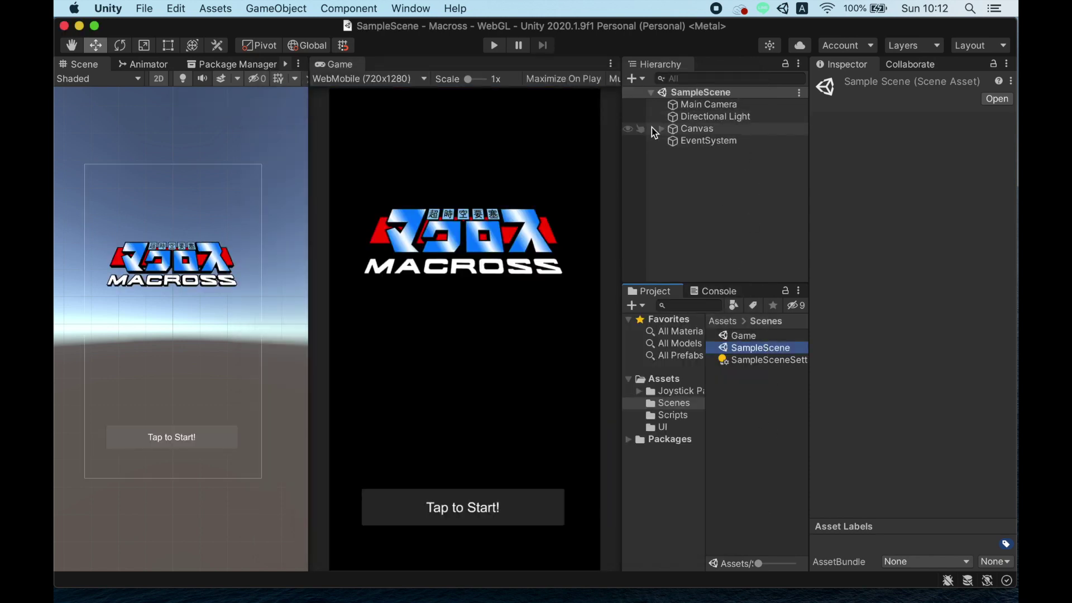
Make the Button's On Click call LoadSceneGame.LoadScene with 'Game', save SampleScene, and enter Play mode.
{"action": "left_click", "coordinate": [661, 129]}
{"action": "left_click", "coordinate": [701, 153]}
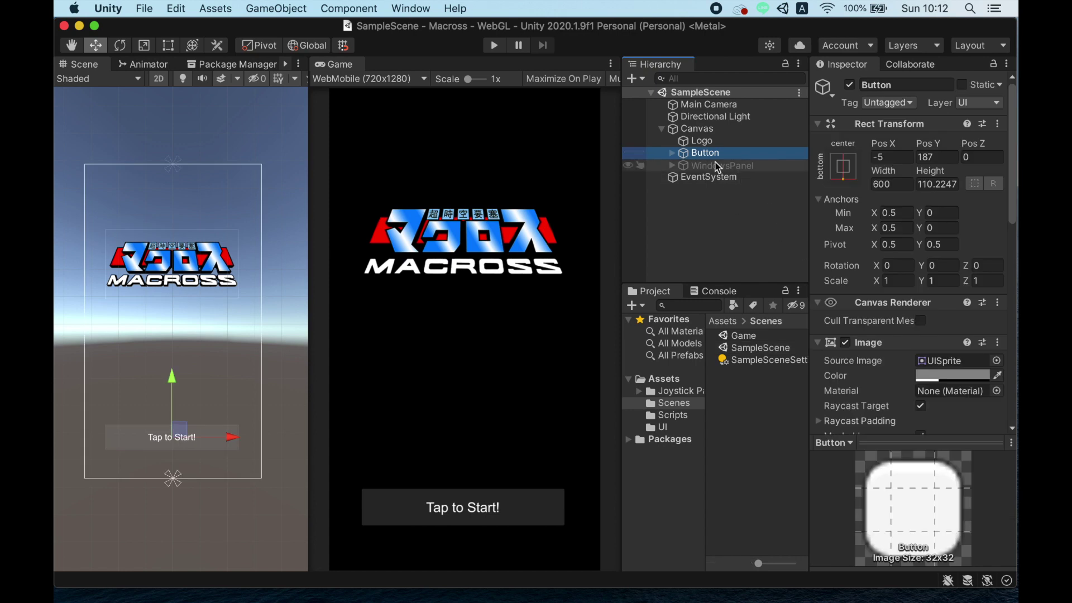
{"action": "scroll", "coordinate": [932, 409], "scroll_direction": "down", "scroll_amount": 10}
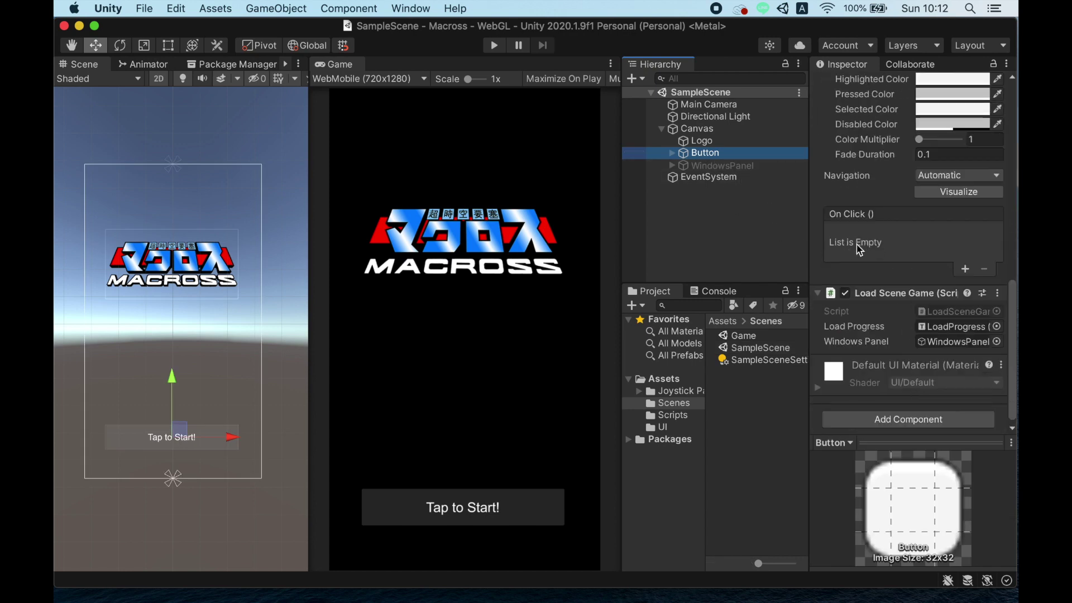
{"action": "left_click", "coordinate": [965, 269]}
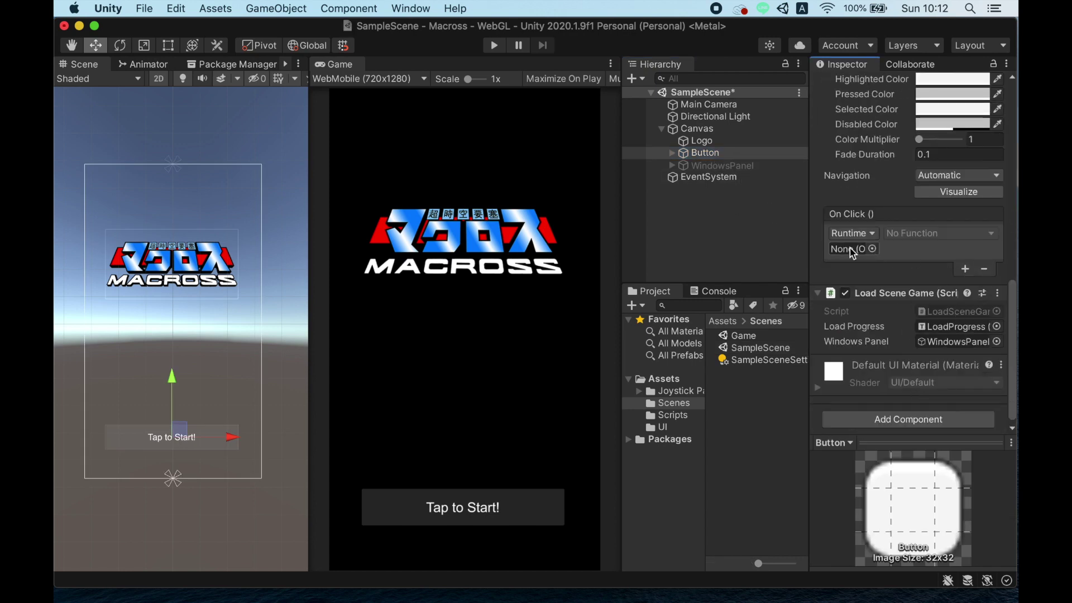
{"action": "left_click_drag", "start_coordinate": [704, 153], "coordinate": [863, 254]}
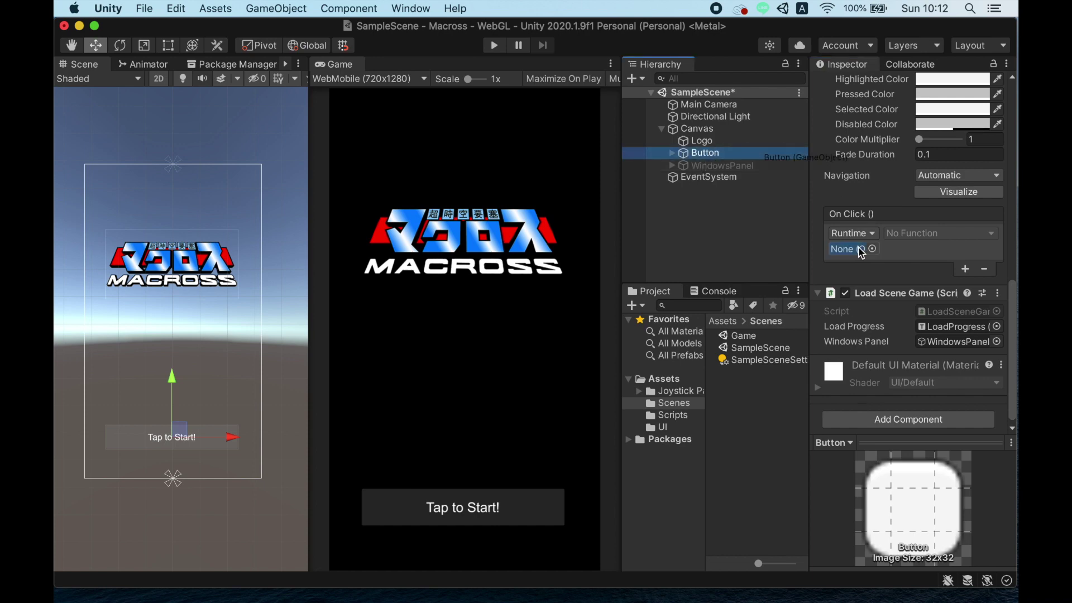
{"action": "left_click", "coordinate": [949, 234]}
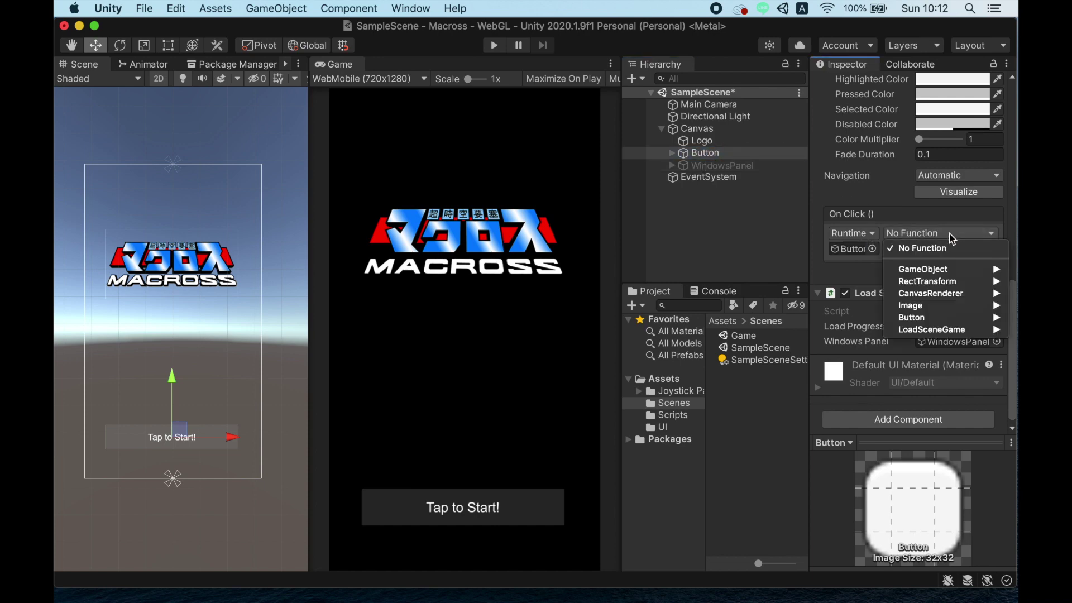
{"action": "mouse_move", "coordinate": [931, 330]}
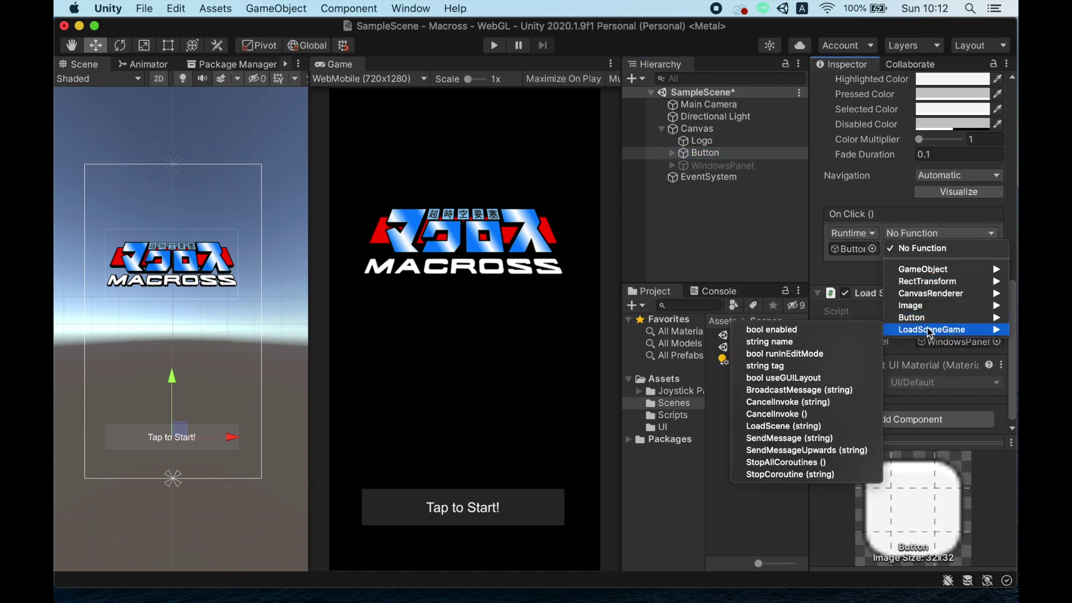
{"action": "left_click", "coordinate": [816, 433]}
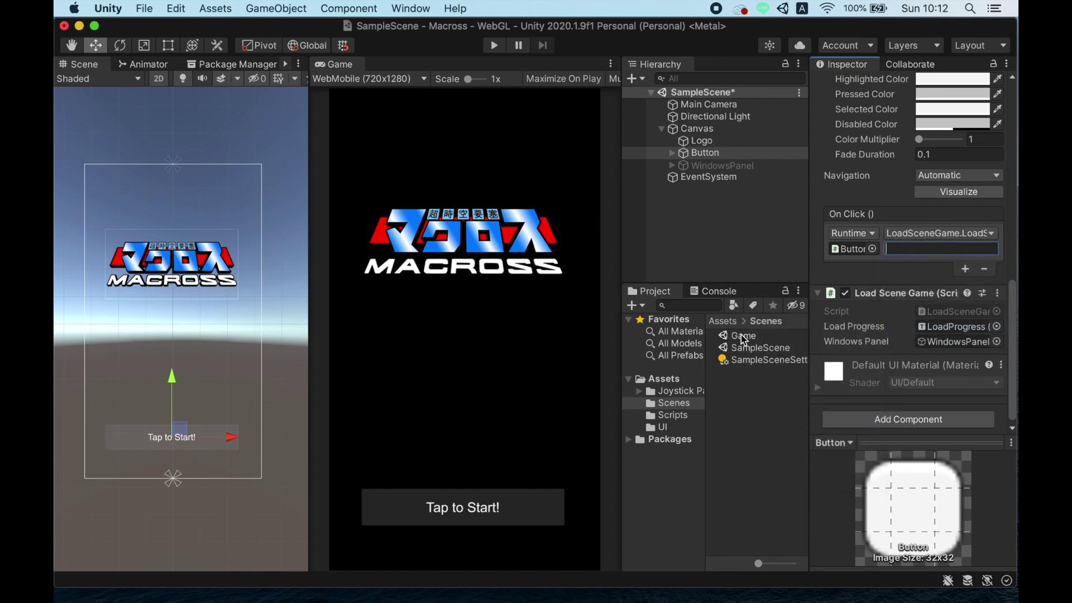
{"action": "type", "text": "Game"}
{"action": "key", "text": "super+s"}
{"action": "left_click", "coordinate": [494, 47]}
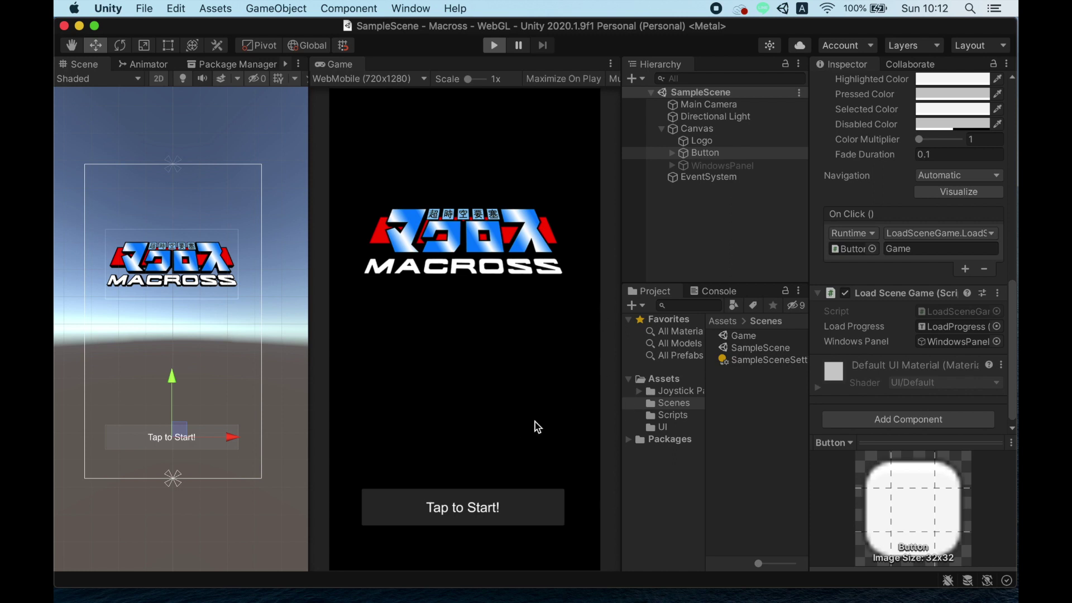
Check that Tap to Start! loads the Game scene, stop playing, and dock the Game view beside Scene.
{"action": "left_click", "coordinate": [481, 513]}
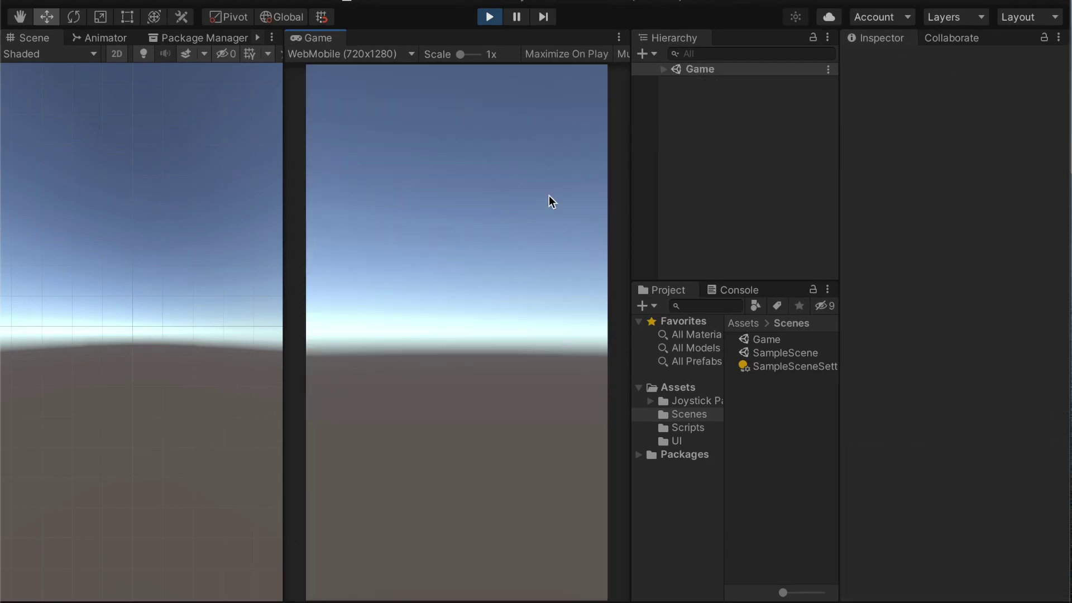
{"action": "left_click", "coordinate": [490, 18]}
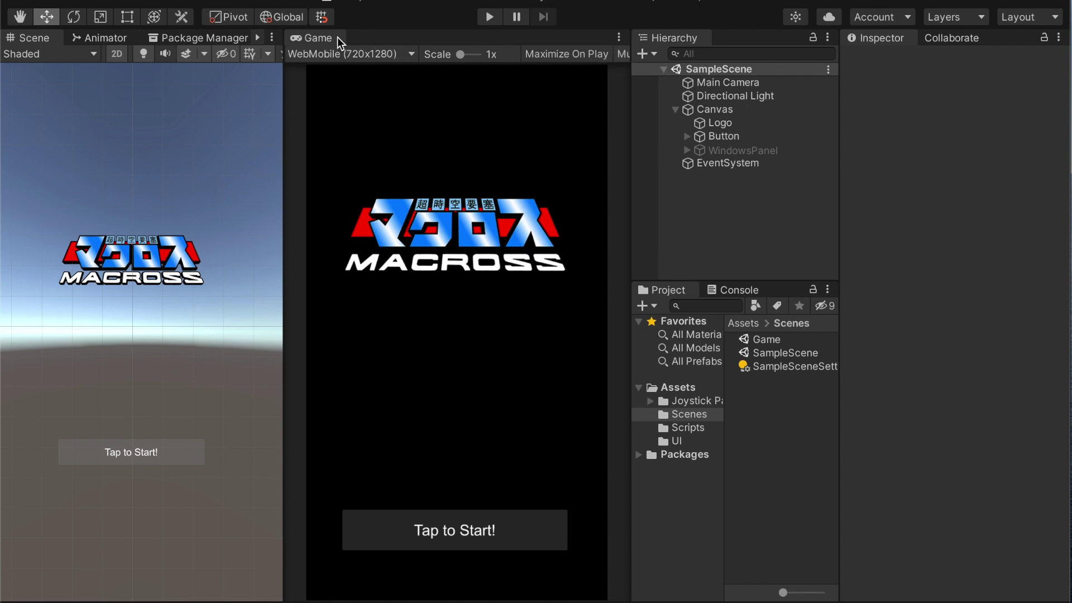
{"action": "left_click_drag", "start_coordinate": [316, 37], "coordinate": [101, 38]}
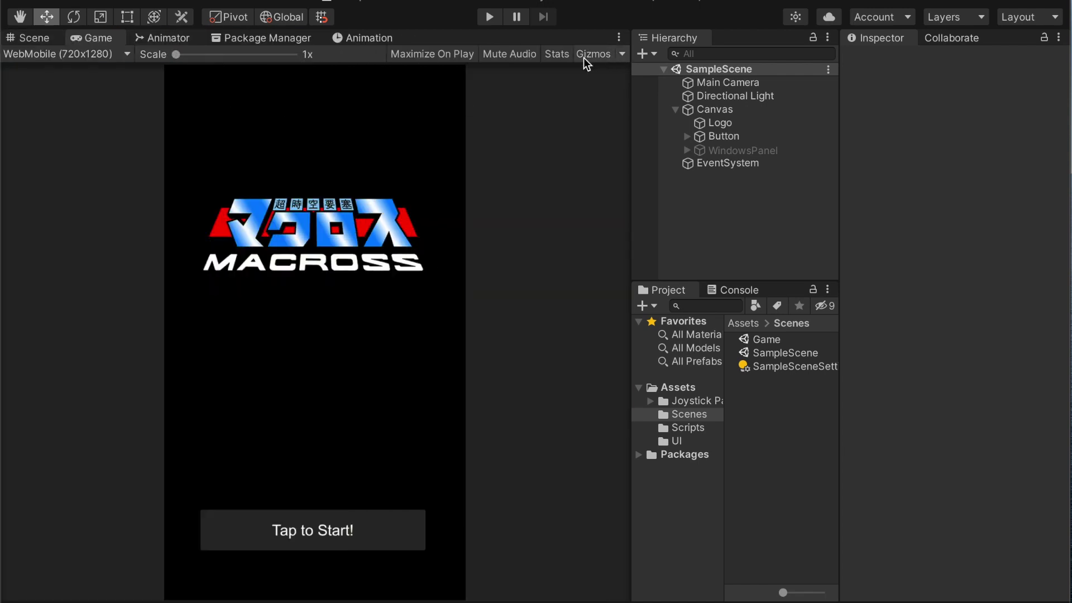
Turn on the Stats overlay and browse the Gizmos visibility options.
{"action": "left_click", "coordinate": [565, 57]}
{"action": "left_click", "coordinate": [619, 53]}
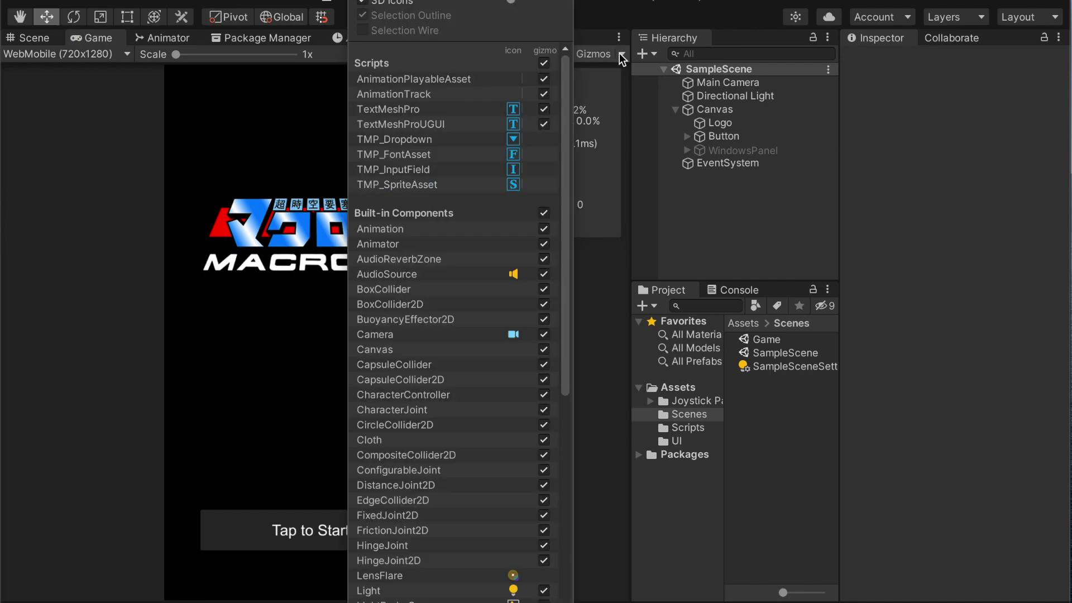
{"action": "scroll", "coordinate": [481, 319], "scroll_direction": "down", "scroll_amount": 10}
{"action": "scroll", "coordinate": [481, 319], "scroll_direction": "down", "scroll_amount": 3}
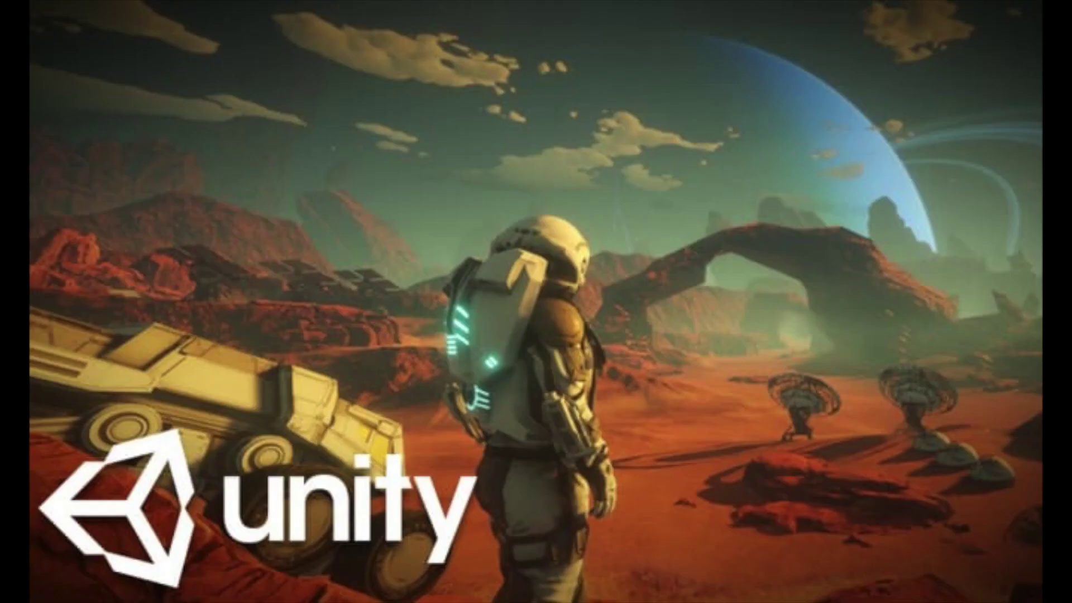